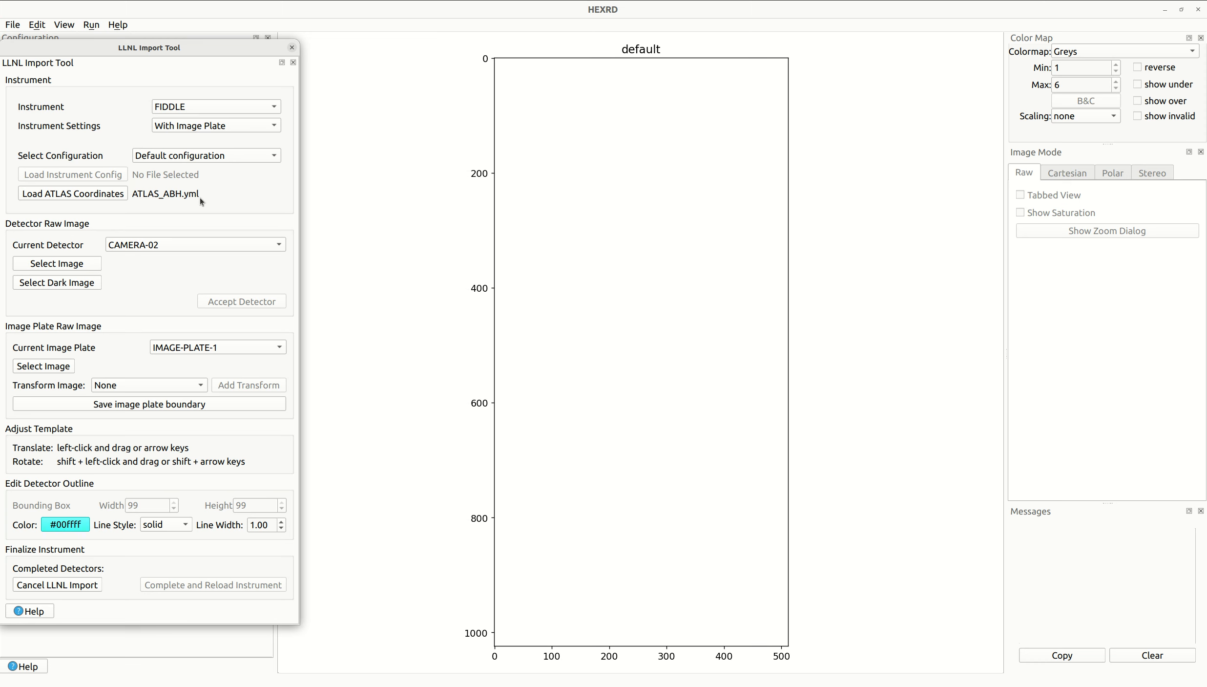
- Load TD_TC000-000_FIDDLE_CAMERA-02-DB_SHOT_RAW-FIDDLE-CAMERA_N250403-002-999.h5 as the raw image for detector CAMERA-02
{"action": "left_click", "coordinate": [139, 246]}
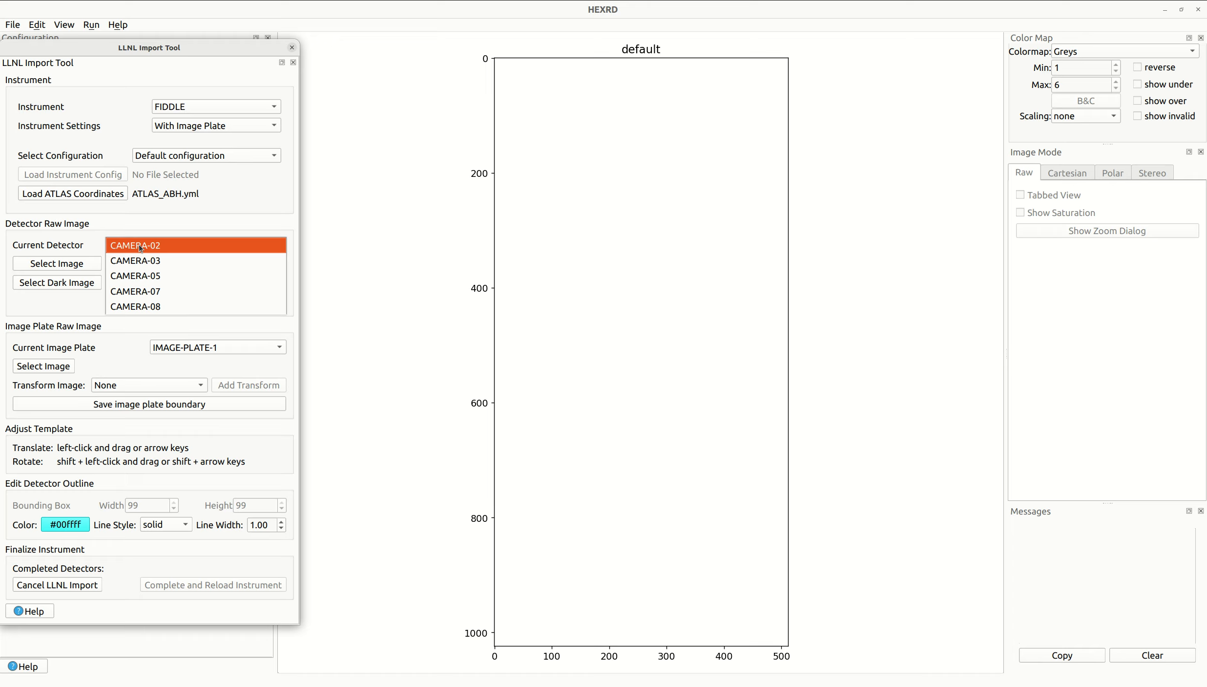
{"action": "left_click", "coordinate": [140, 247]}
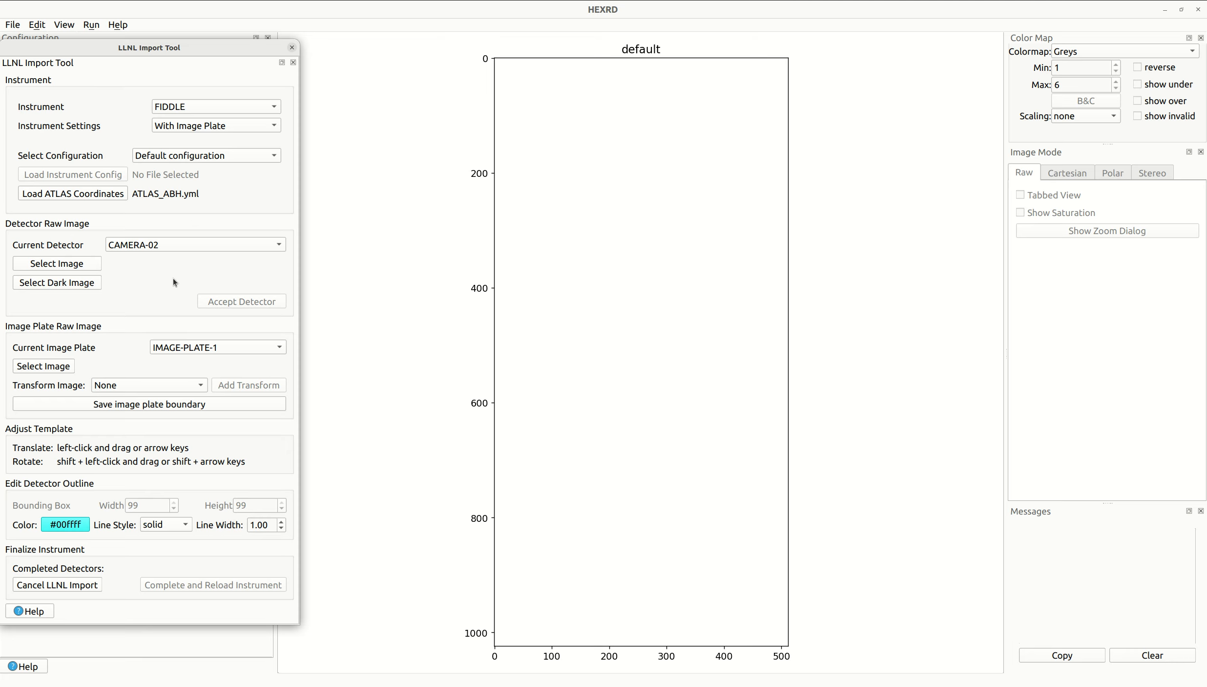
{"action": "left_click", "coordinate": [90, 266]}
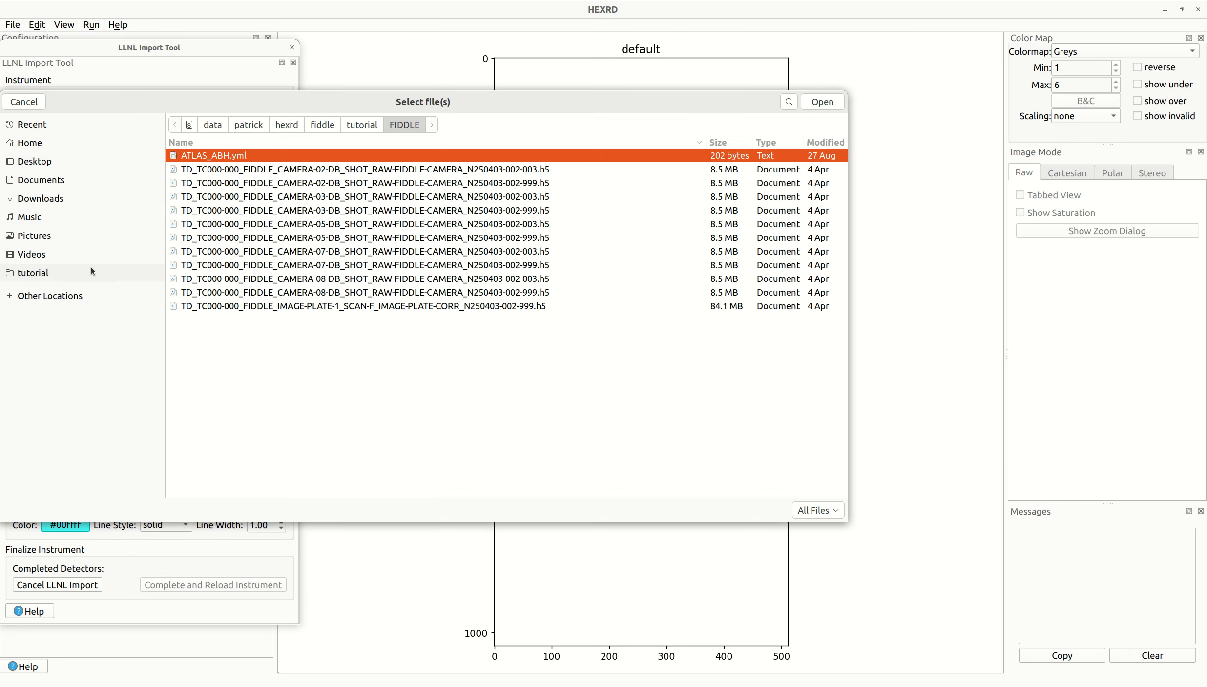
{"action": "left_click", "coordinate": [541, 187]}
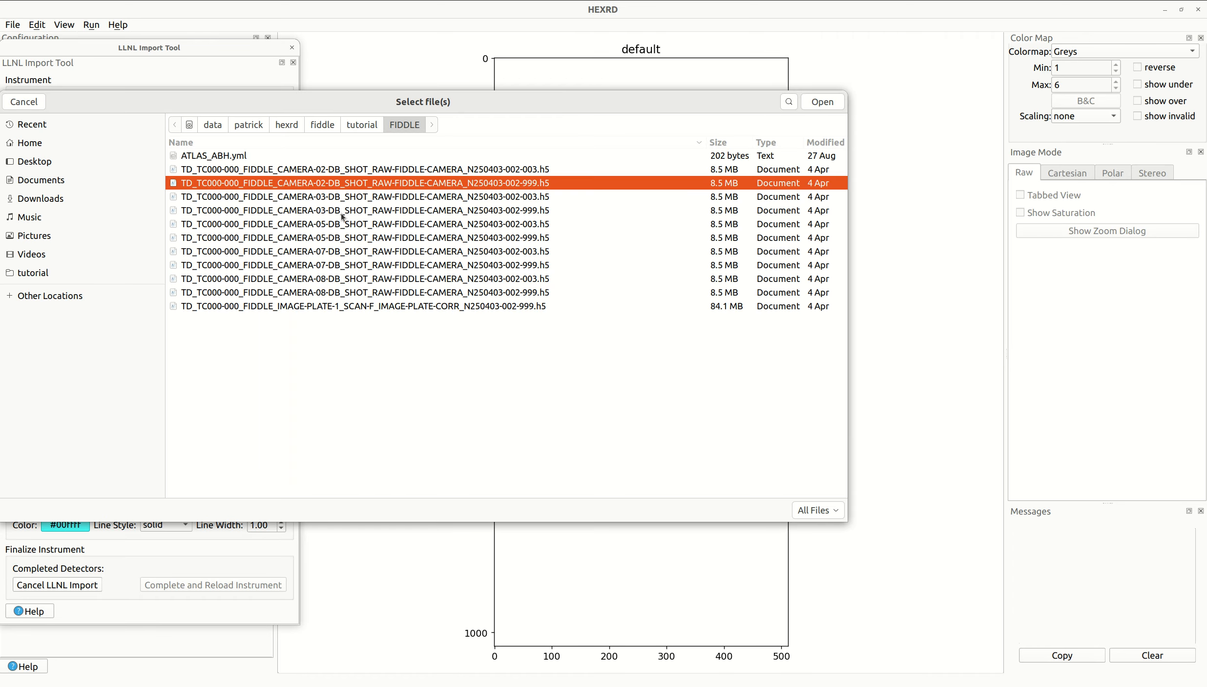
{"action": "left_click", "coordinate": [325, 211]}
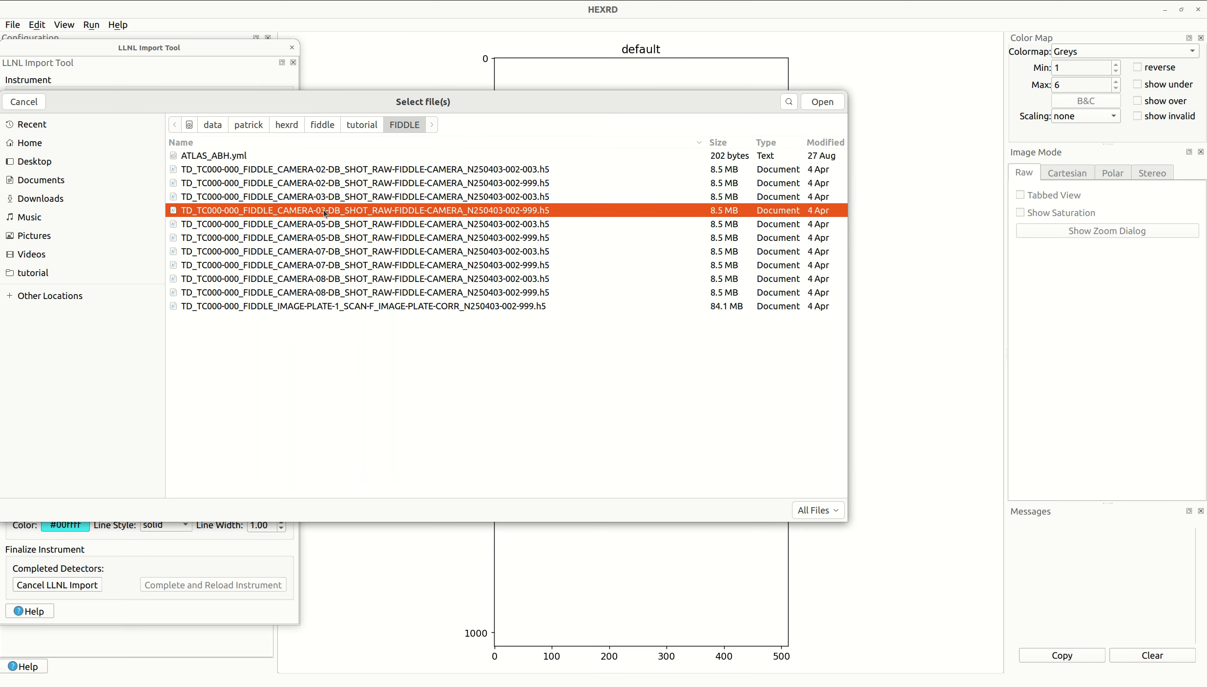
{"action": "left_click", "coordinate": [513, 171]}
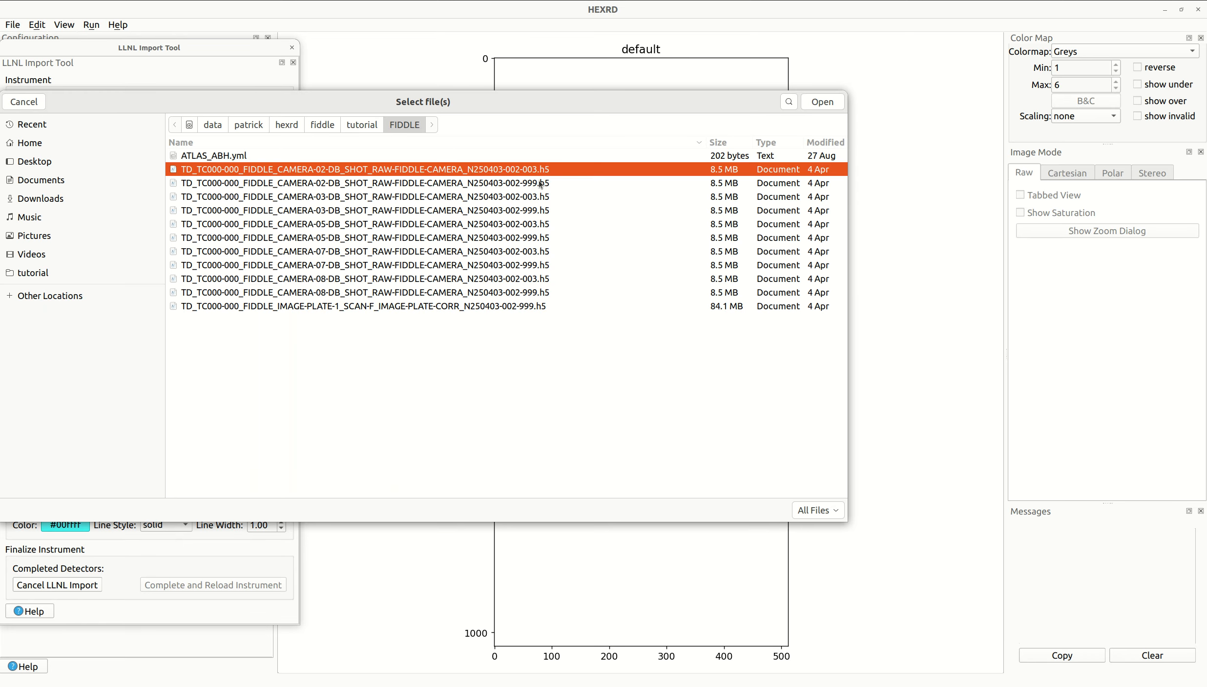
{"action": "left_click", "coordinate": [537, 184]}
{"action": "double_click", "coordinate": [534, 185]}
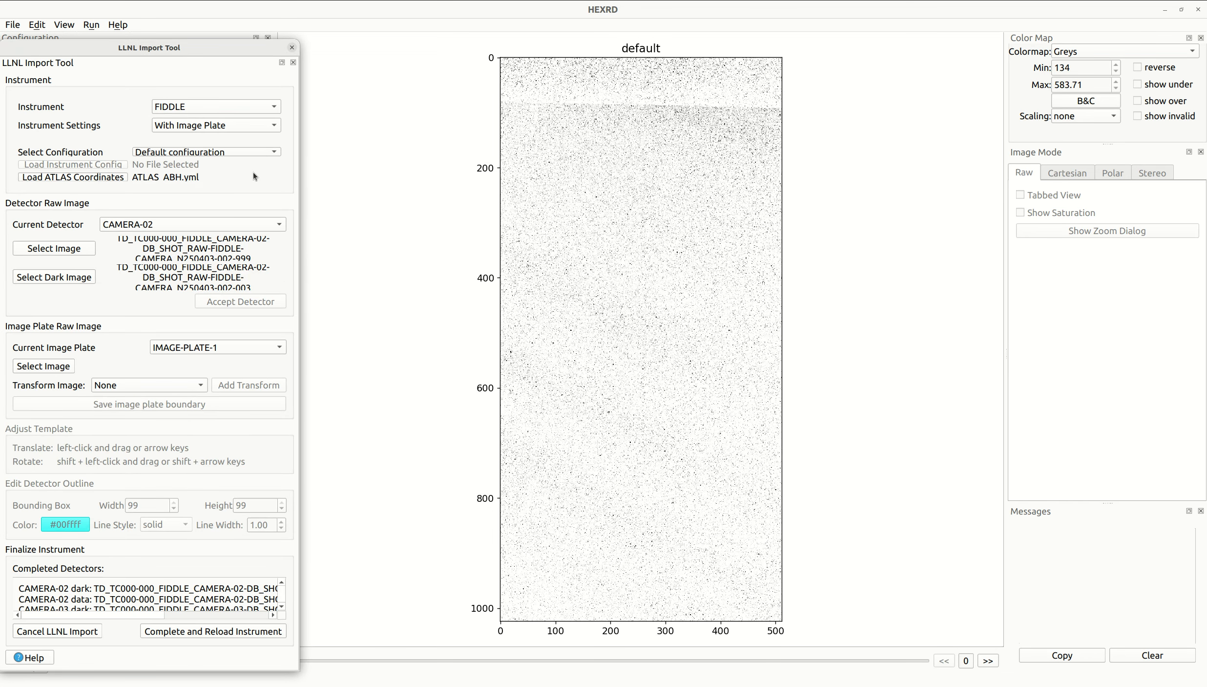
- Switch the current detector to CAMERA-03 to view its raw image
{"action": "left_click_drag", "start_coordinate": [210, 53], "coordinate": [224, 7]}
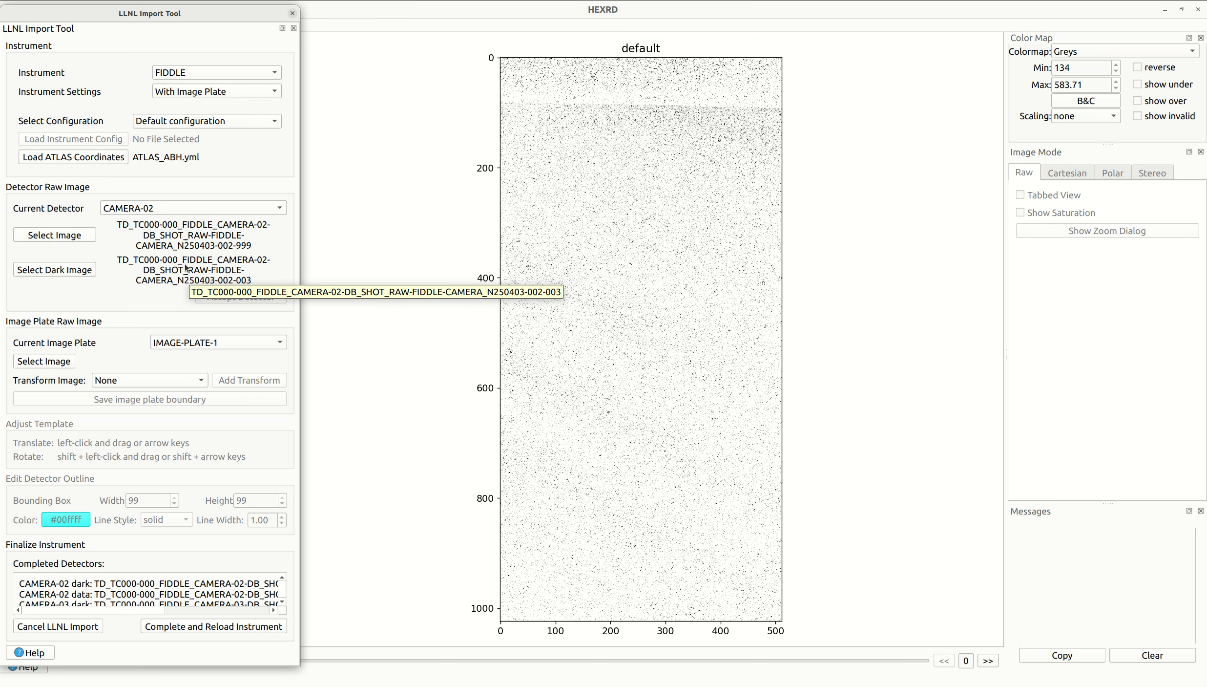
{"action": "left_click", "coordinate": [162, 212]}
{"action": "left_click", "coordinate": [169, 224]}
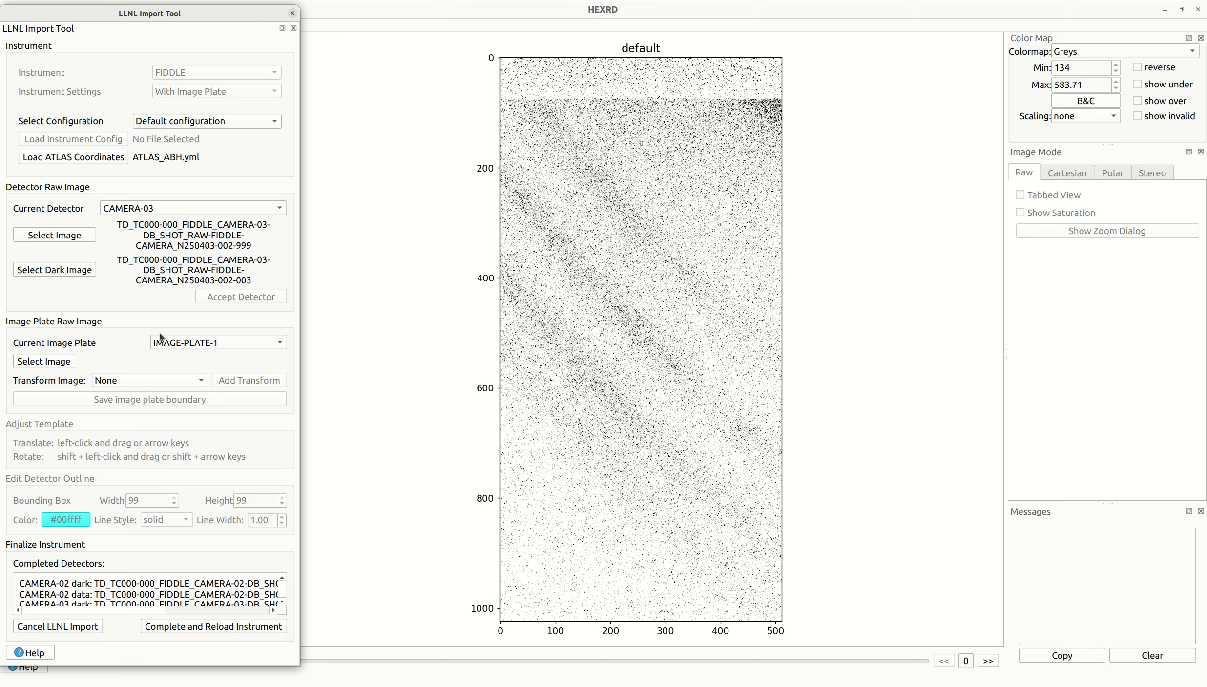
- Load TD_TC000-000_FIDDLE_IMAGE-PLATE-1_SCAN-F_IMAGE-PLATE-CORR_N250403-002-999.h5 as the raw image for IMAGE-PLATE-1
{"action": "left_click", "coordinate": [197, 346]}
{"action": "left_click", "coordinate": [197, 345]}
{"action": "left_click", "coordinate": [57, 364]}
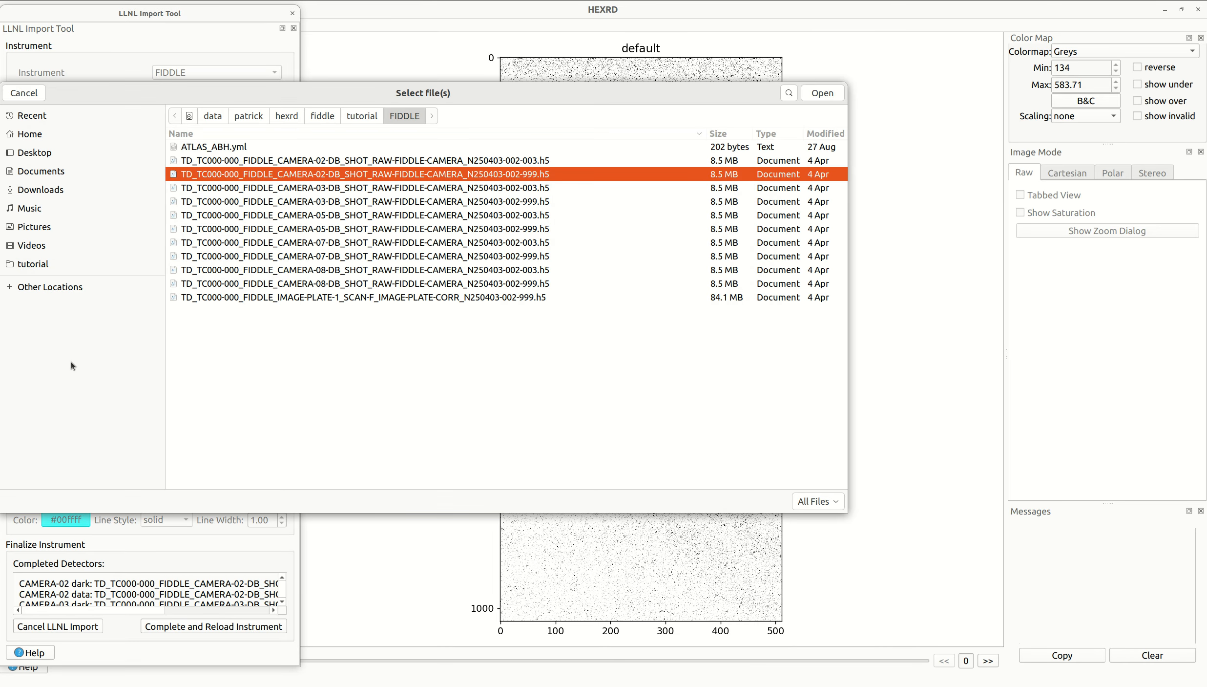
{"action": "left_click", "coordinate": [408, 296]}
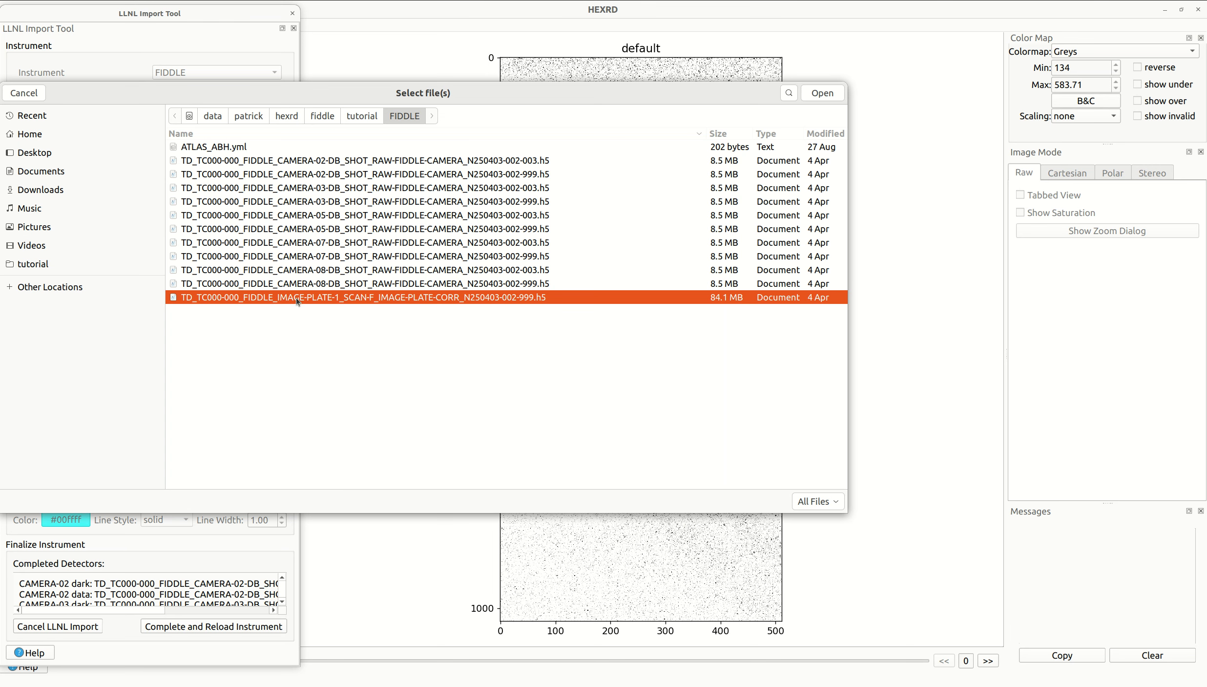
{"action": "left_click", "coordinate": [822, 93]}
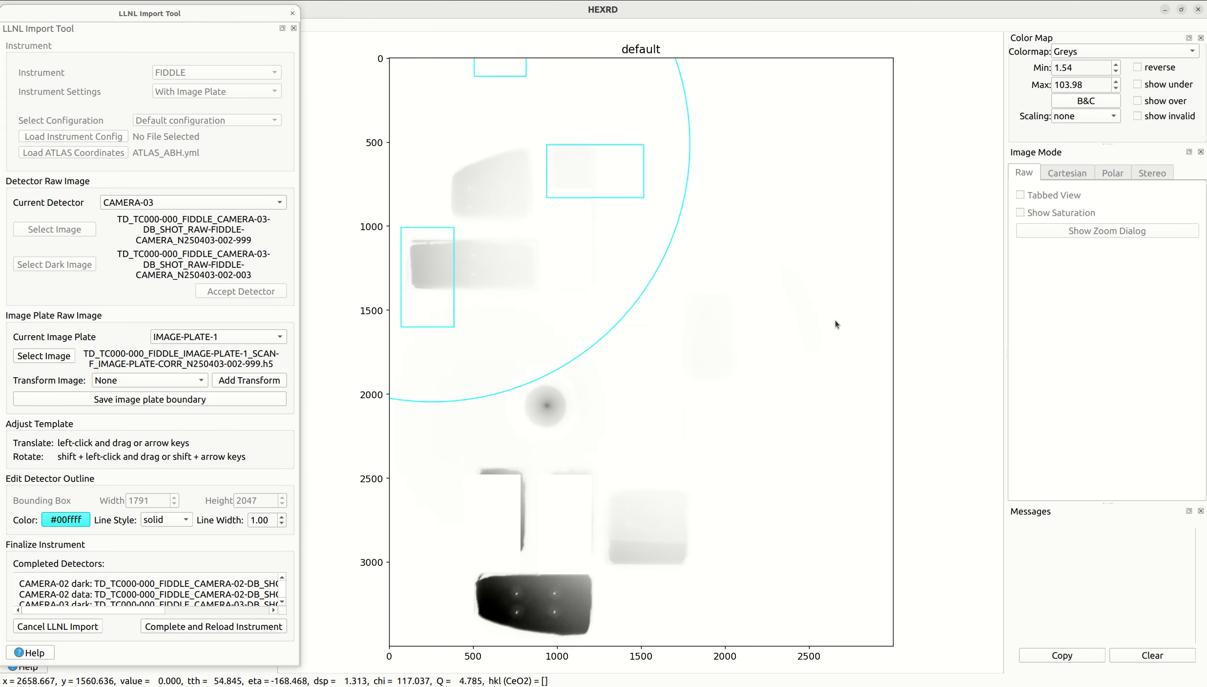
- Set the color map scaling to log-log-sqrt and automatically adjust the image plate's brightness and contrast
{"action": "left_click", "coordinate": [1083, 115]}
{"action": "left_click", "coordinate": [1085, 164]}
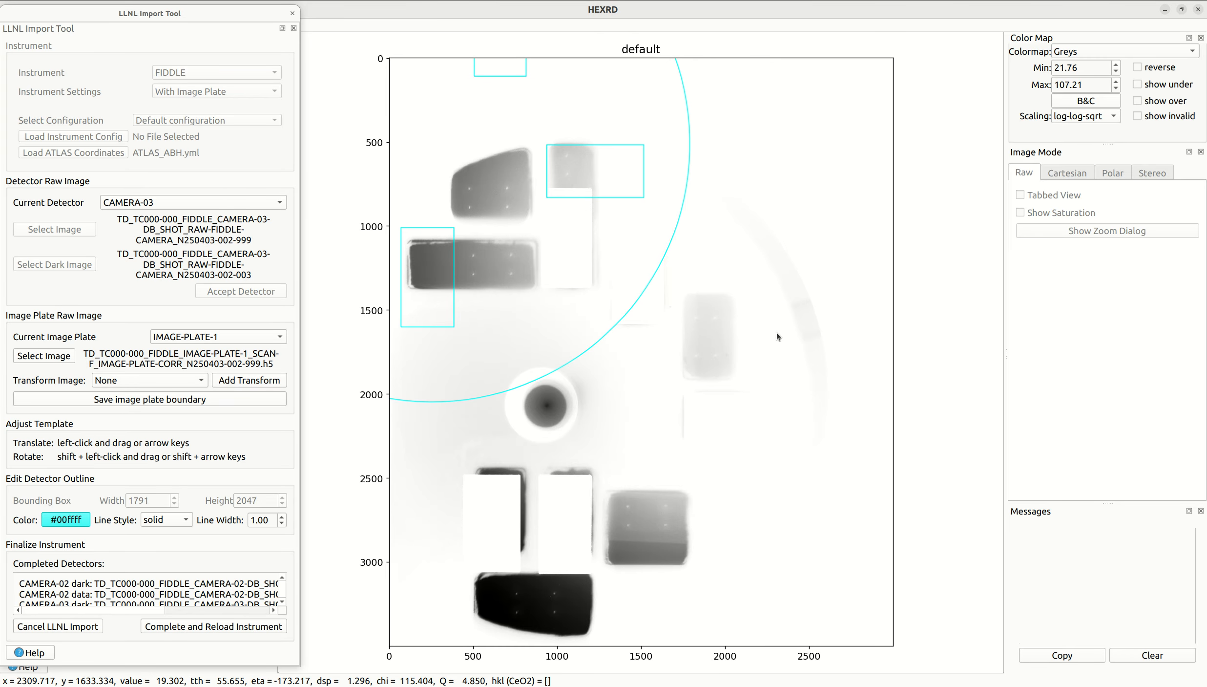
{"action": "left_click", "coordinate": [1106, 104]}
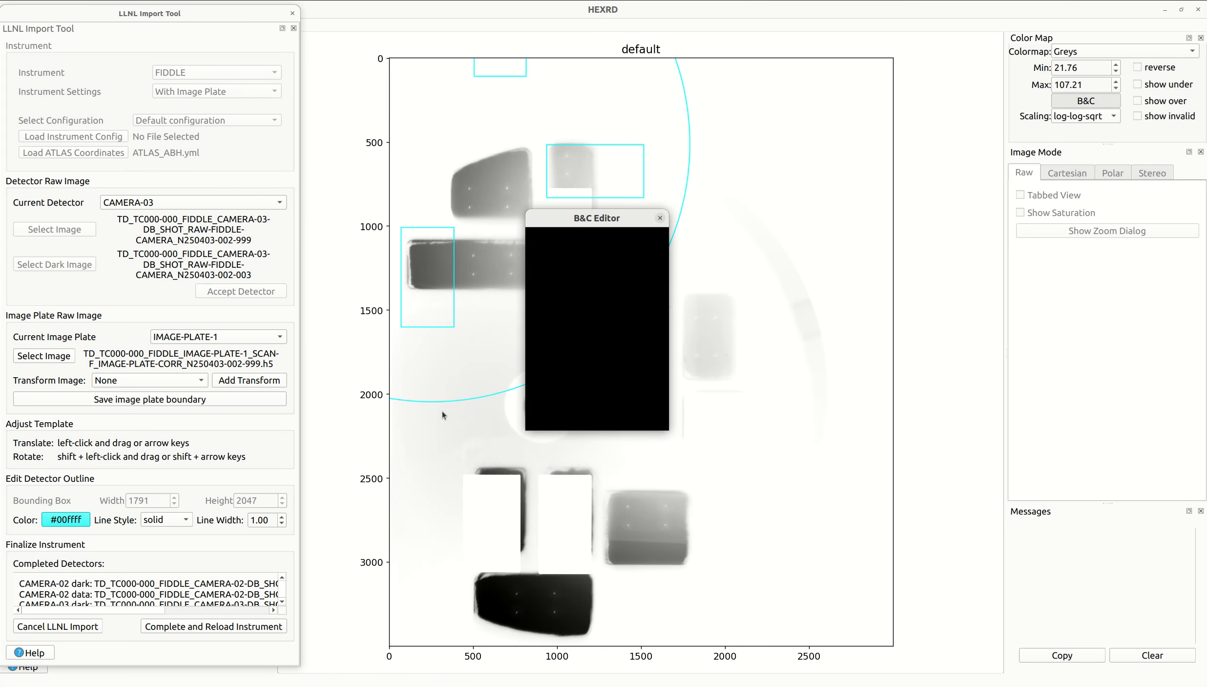
{"action": "left_click", "coordinate": [551, 399]}
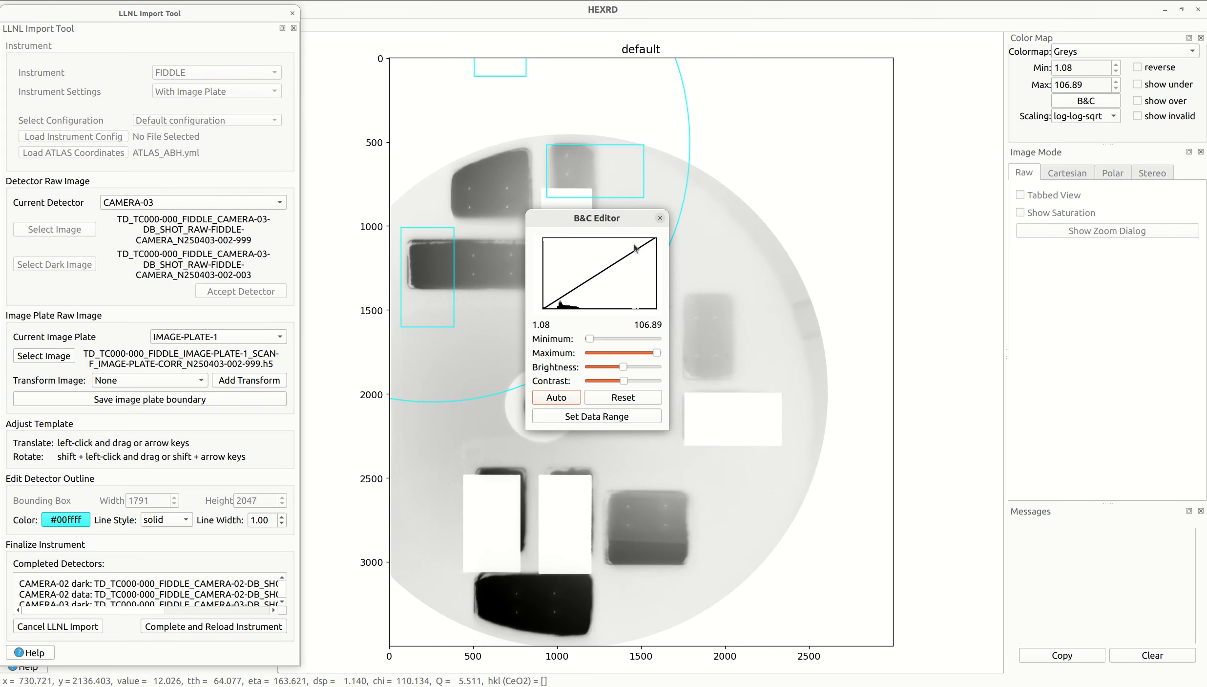
{"action": "left_click", "coordinate": [660, 218]}
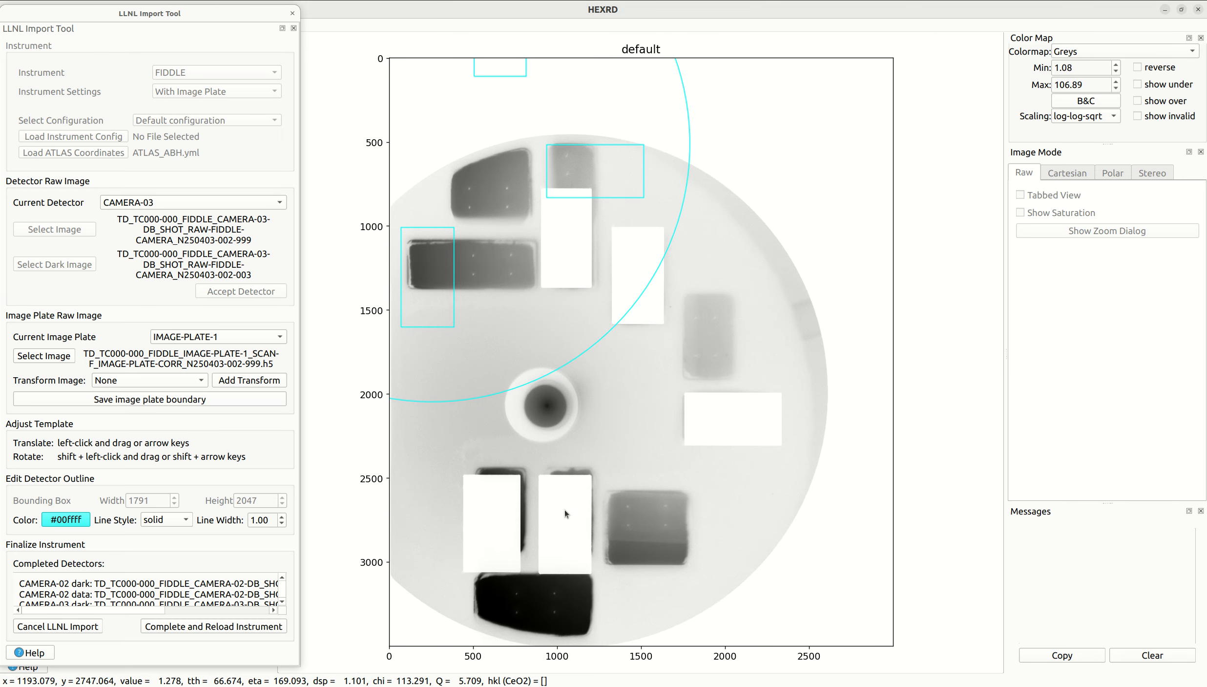
- Align the IMAGE-PLATE-1 template with the plate's circular edge and rectangular cutouts, and save the image plate boundary without a transform
{"action": "left_click_drag", "start_coordinate": [528, 157], "coordinate": [663, 327]}
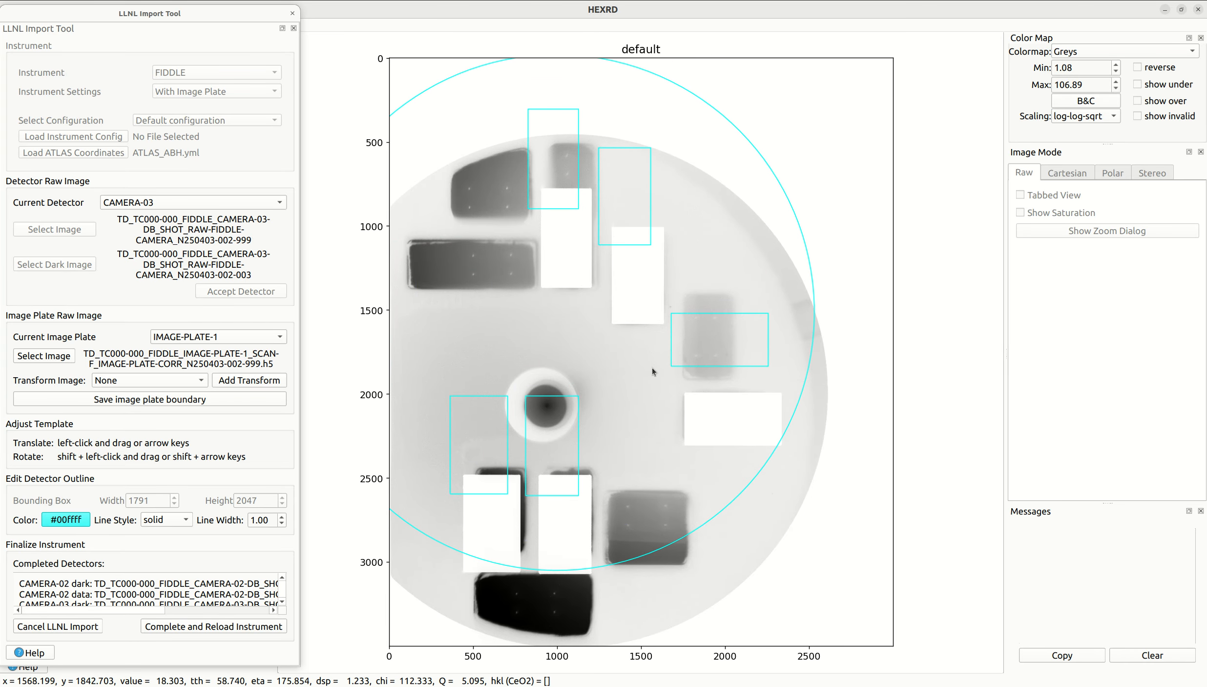
{"action": "left_click_drag", "start_coordinate": [619, 378], "coordinate": [632, 457]}
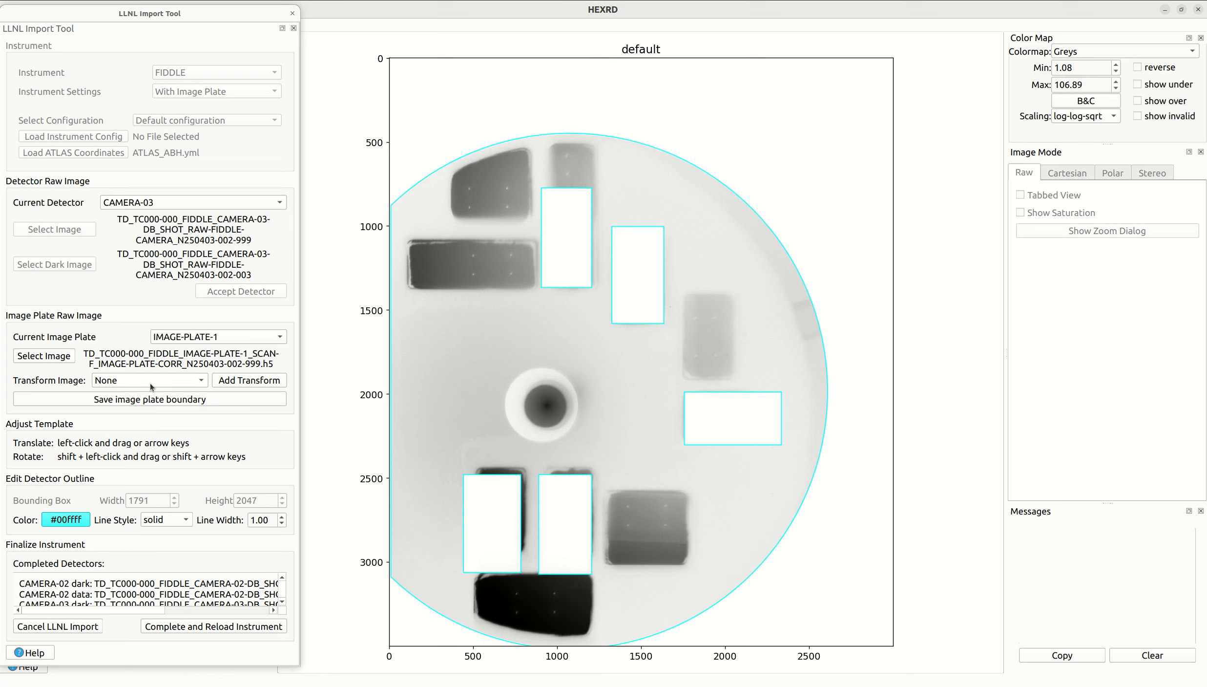
{"action": "left_click", "coordinate": [180, 382]}
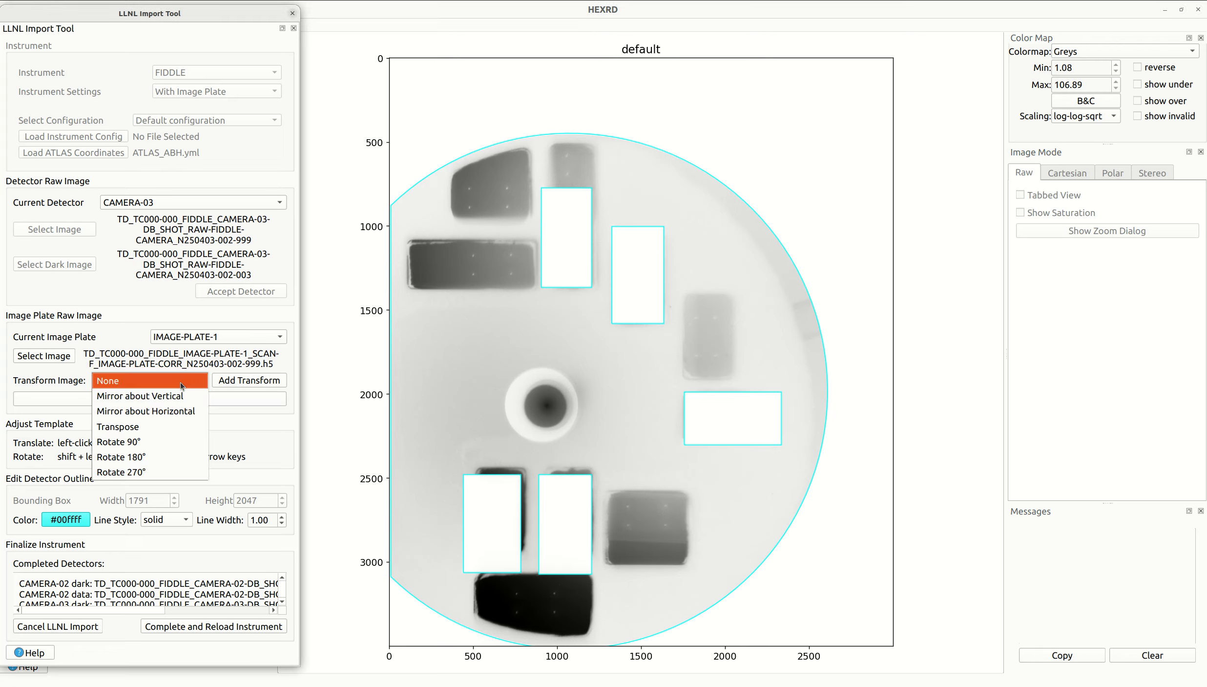
{"action": "left_click", "coordinate": [128, 364]}
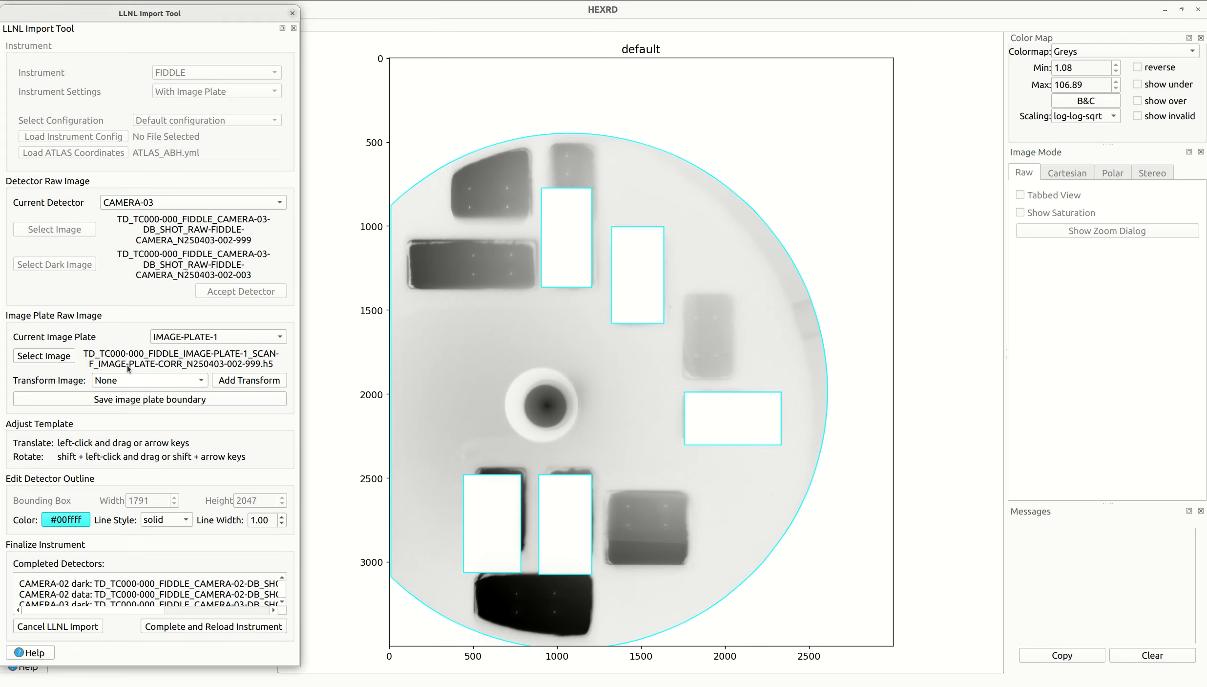
{"action": "left_click", "coordinate": [200, 401]}
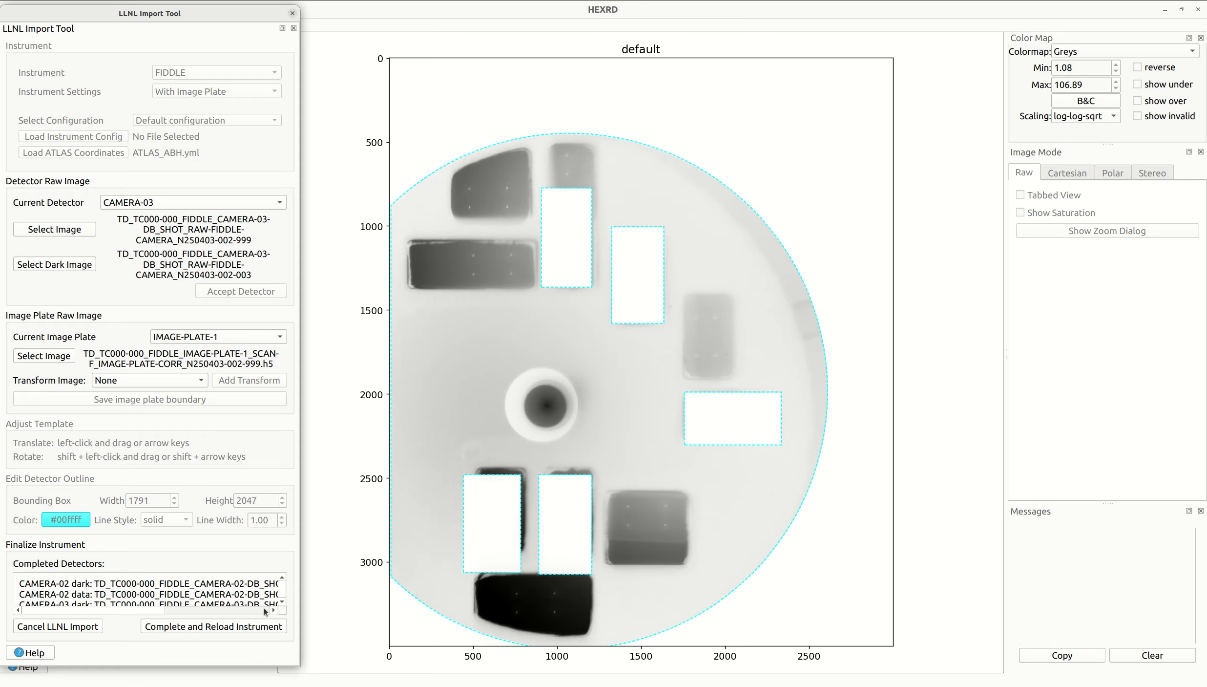
- Complete the LLNL import and reload the instrument, accepting a median filter with kernel size 7
{"action": "left_click_drag", "start_coordinate": [269, 668], "coordinate": [269, 686]}
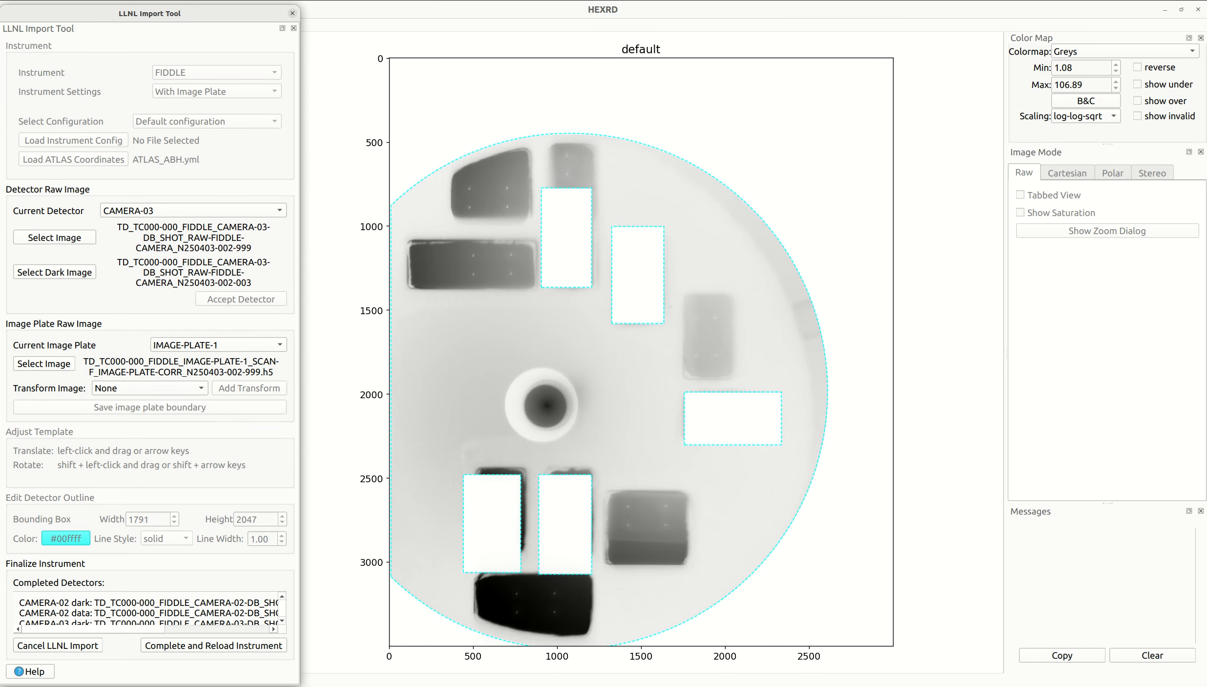
{"action": "left_click", "coordinate": [203, 645]}
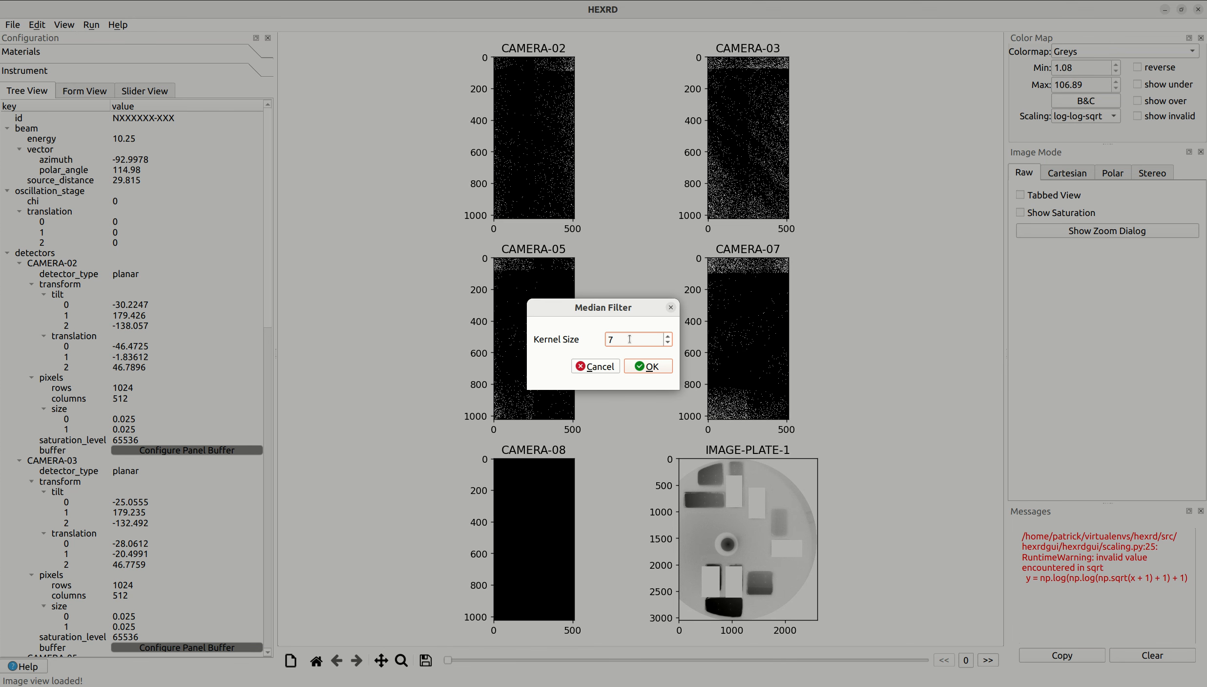
{"action": "left_click", "coordinate": [649, 366]}
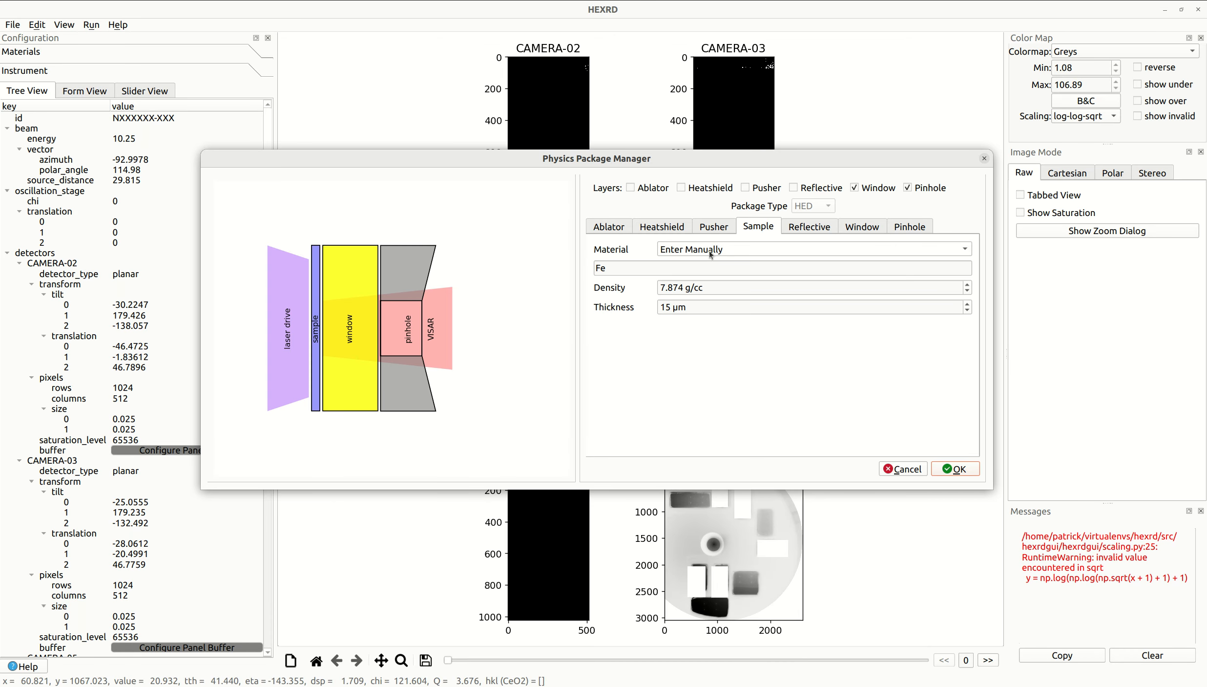
- Set the physics package's sample material to CeO2 with a thickness of 35 µm
{"action": "left_click", "coordinate": [695, 251]}
{"action": "left_click", "coordinate": [688, 271]}
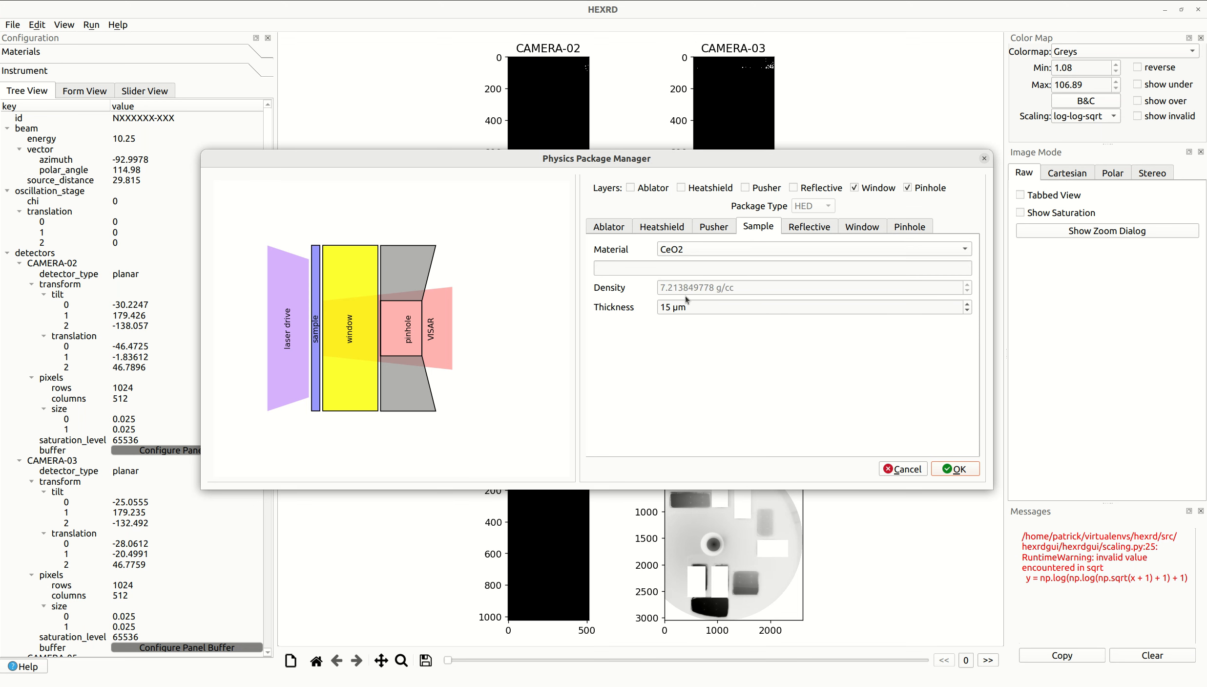
{"action": "left_click_drag", "start_coordinate": [665, 306], "coordinate": [659, 308]}
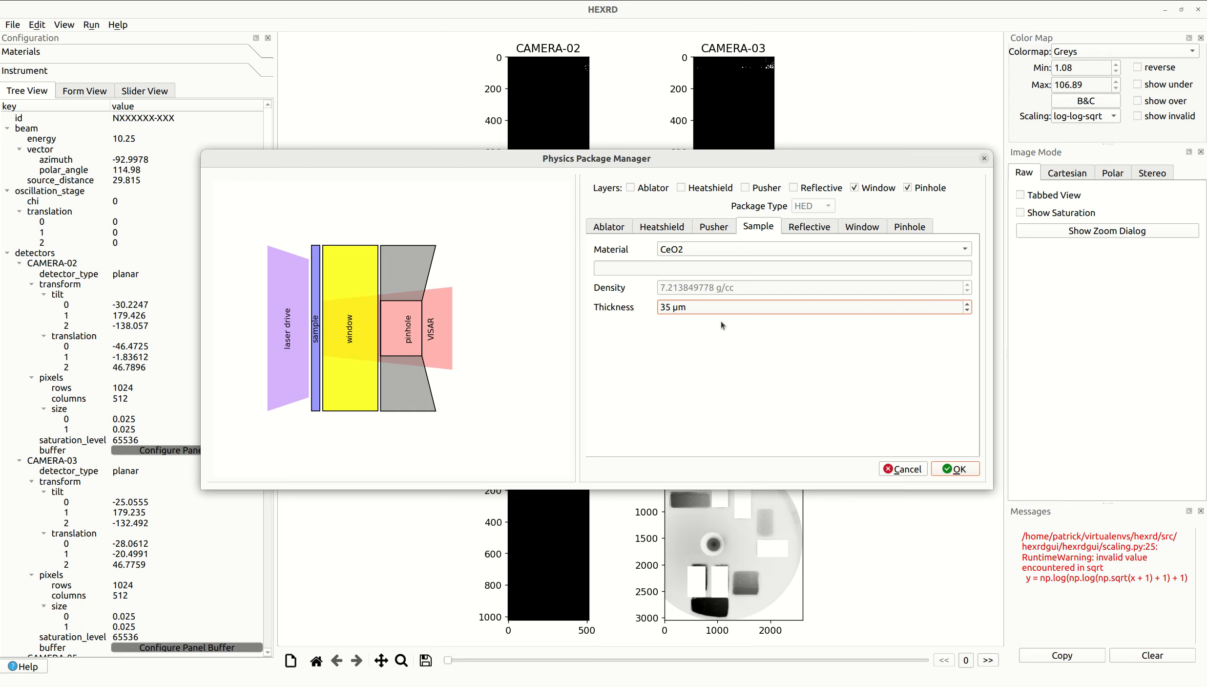
{"action": "key", "text": "Tab"}
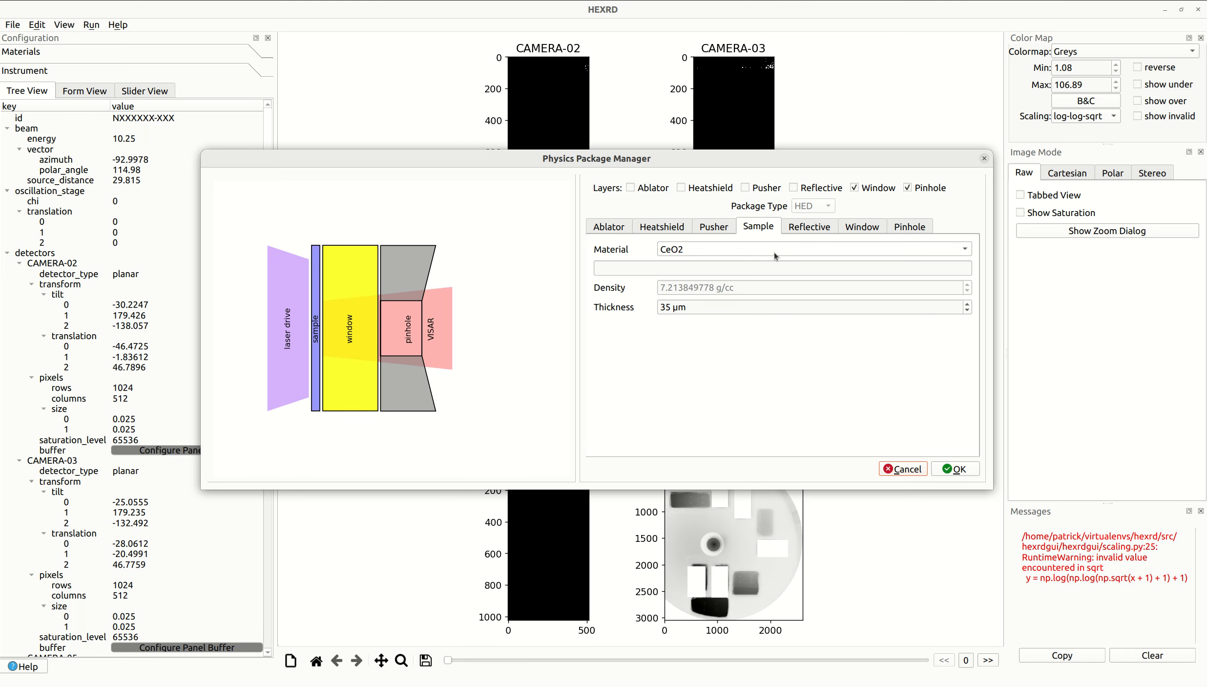
- Check the window layer's settings, set the pinhole material to Mo, and accept the physics package
{"action": "left_click", "coordinate": [865, 230]}
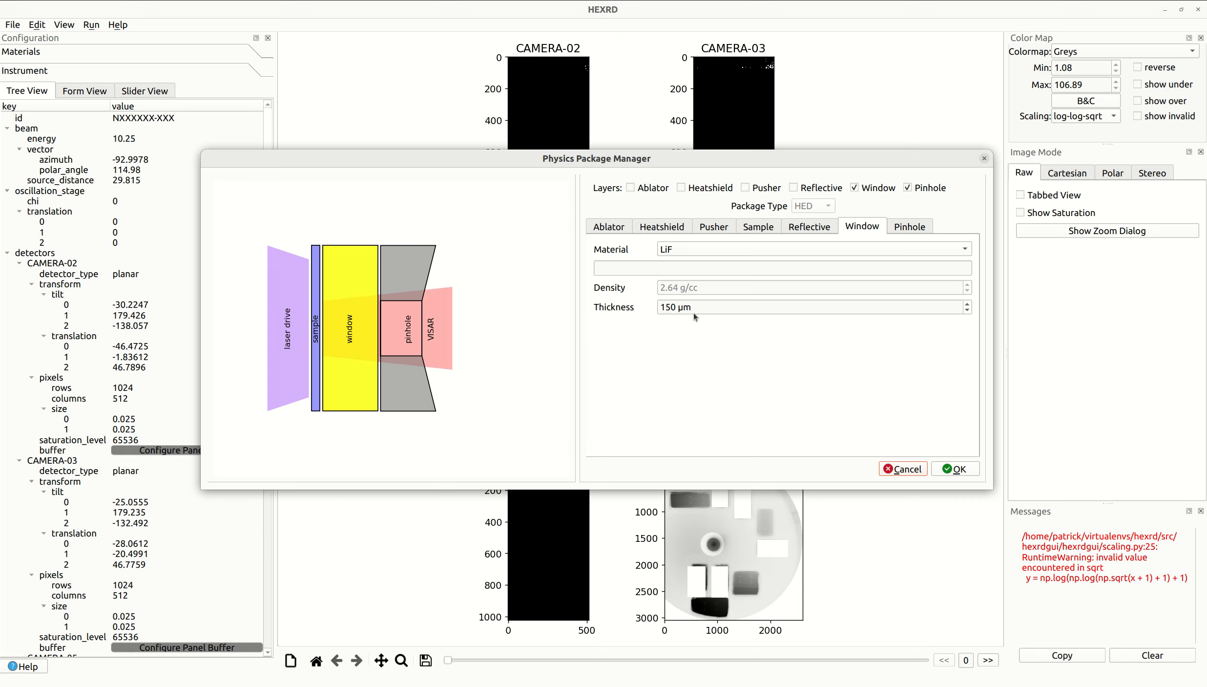
{"action": "left_click", "coordinate": [911, 229]}
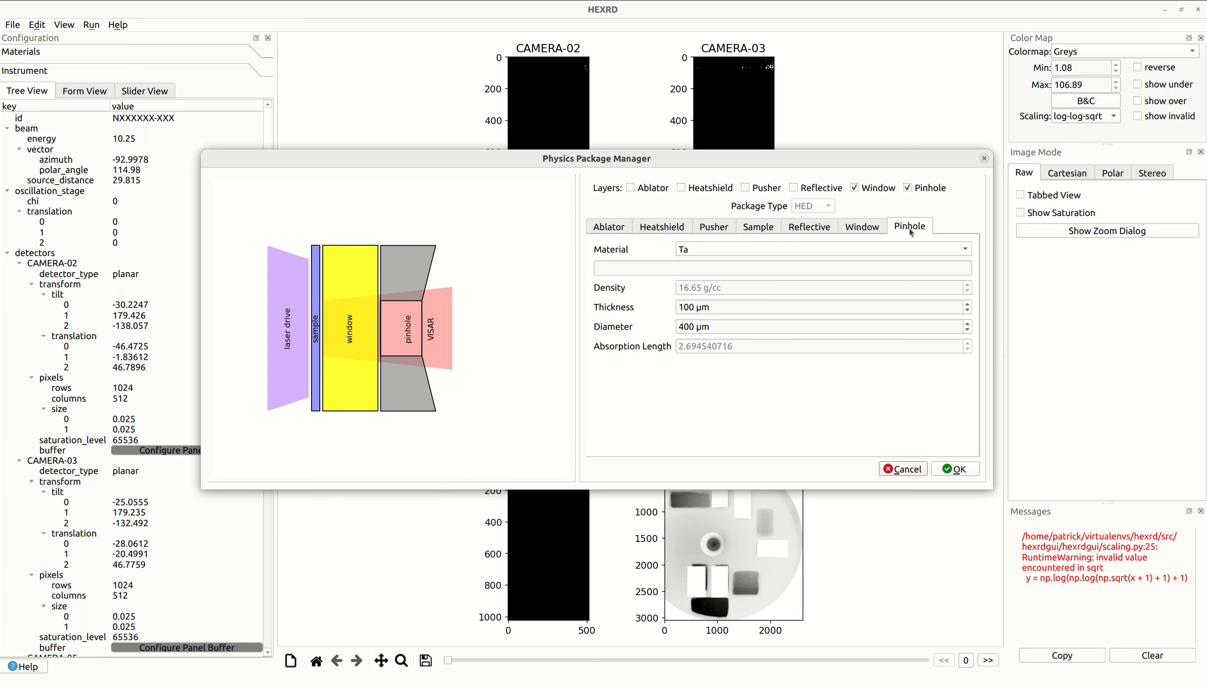
{"action": "left_click", "coordinate": [719, 251]}
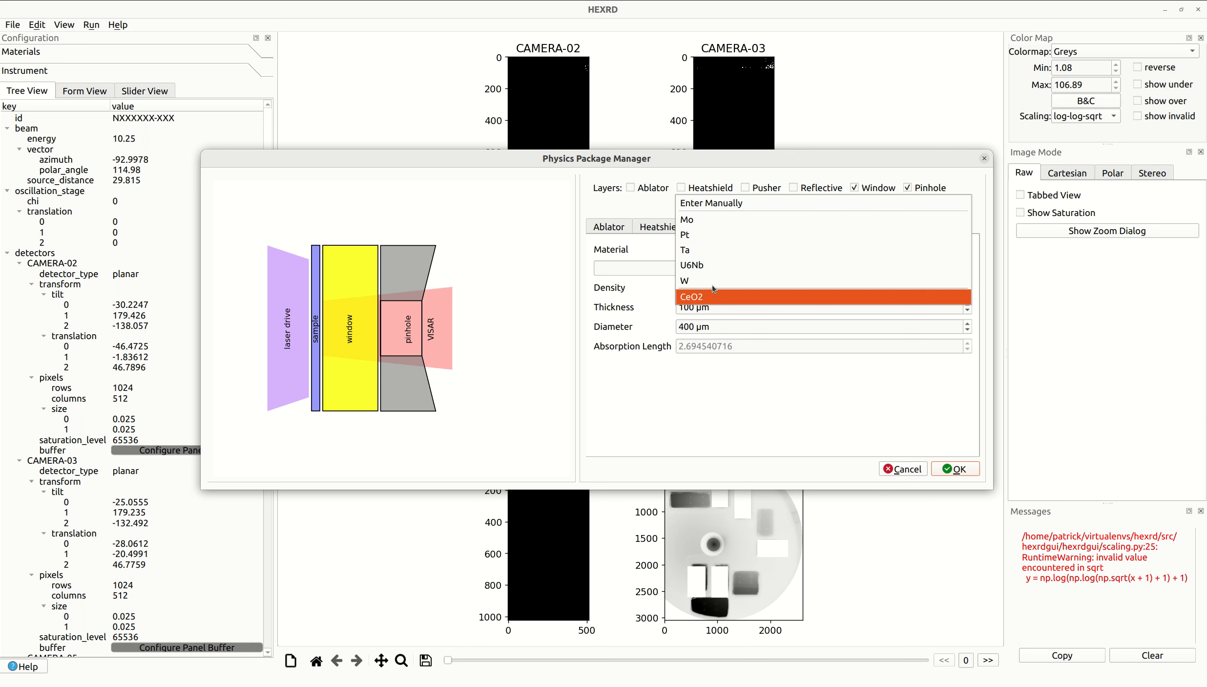
{"action": "left_click", "coordinate": [694, 221]}
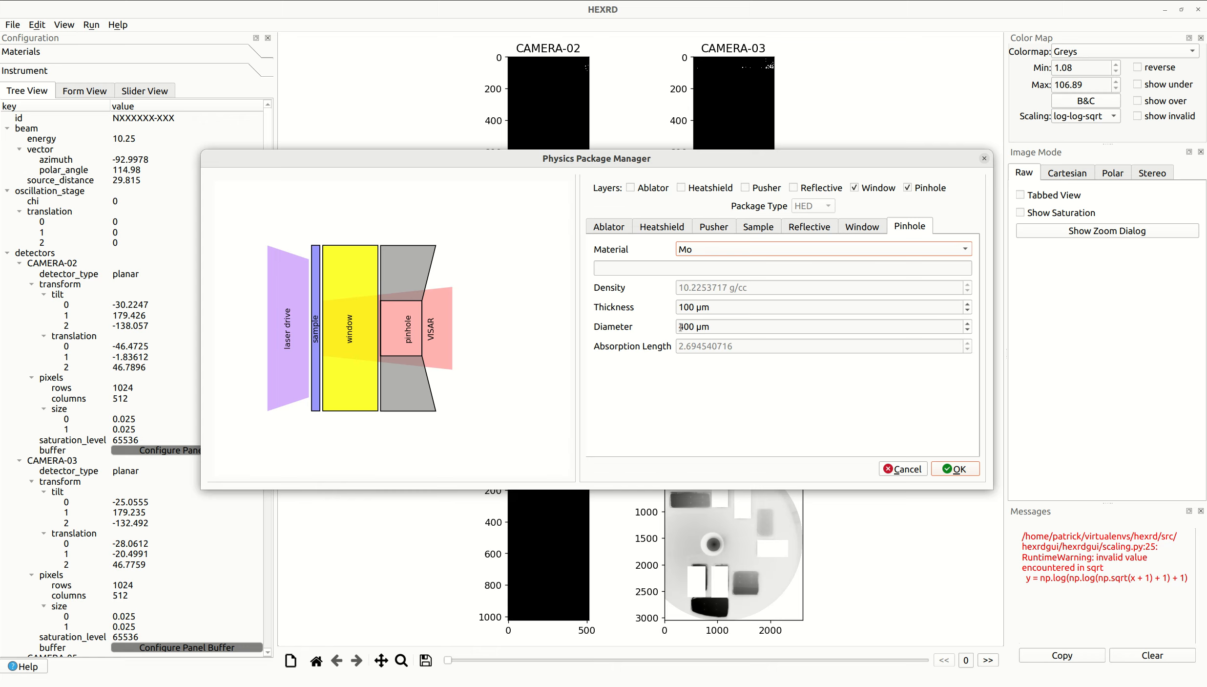
{"action": "left_click", "coordinate": [956, 469]}
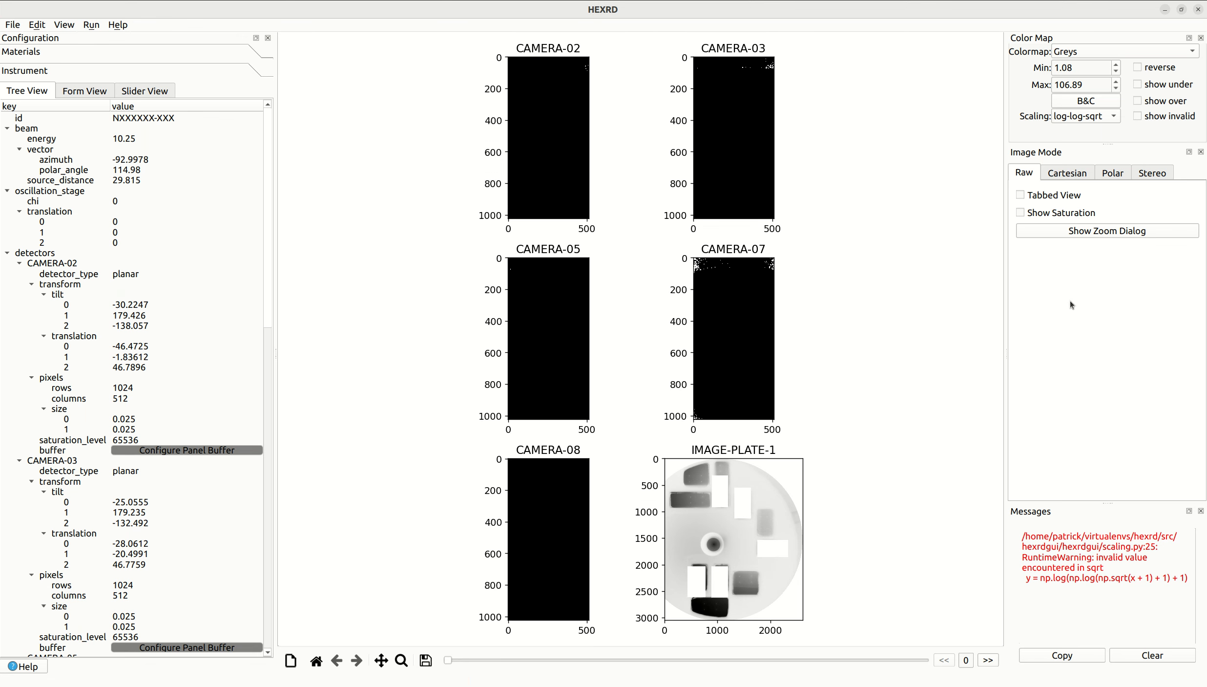
- Clear the logged messages and enable the Subtract Minimum intensity correction
{"action": "left_click", "coordinate": [1157, 659]}
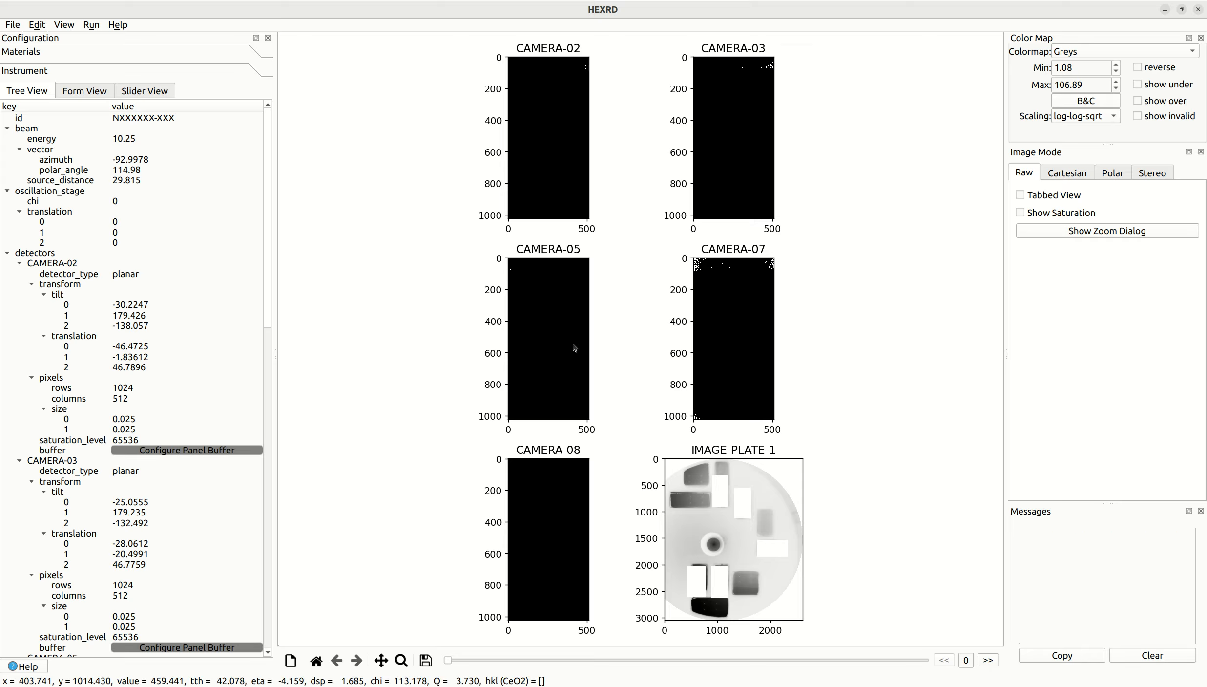
{"action": "left_click", "coordinate": [45, 26]}
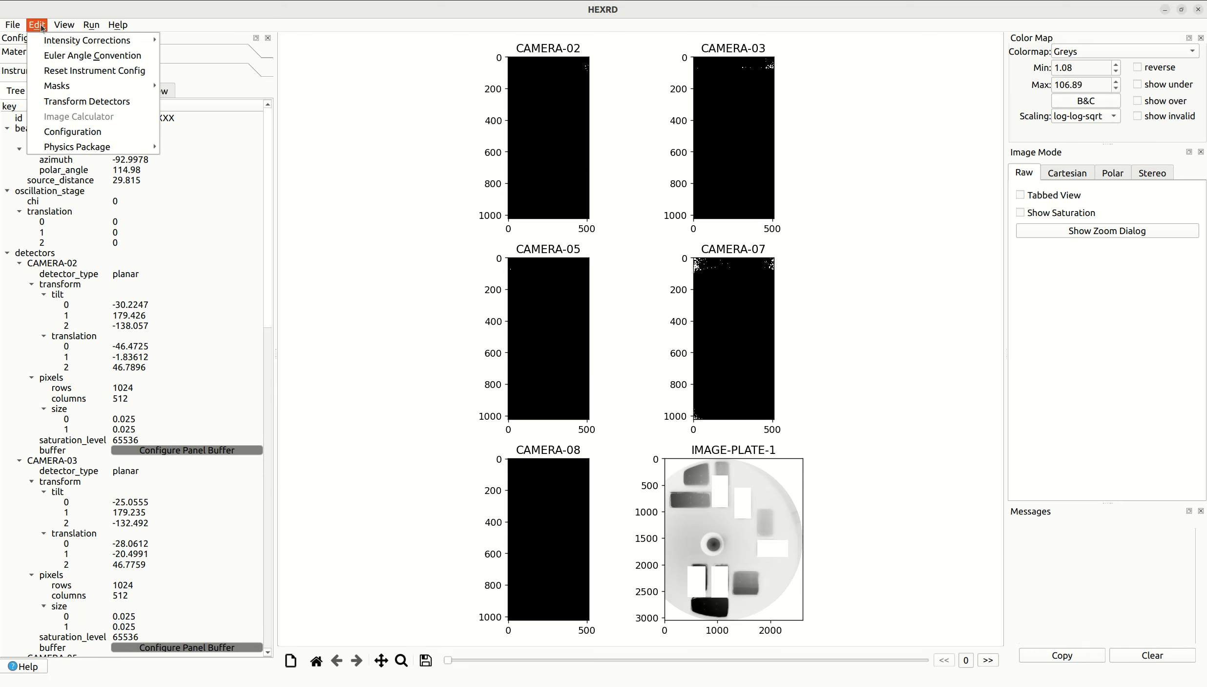
{"action": "mouse_move", "coordinate": [51, 36]}
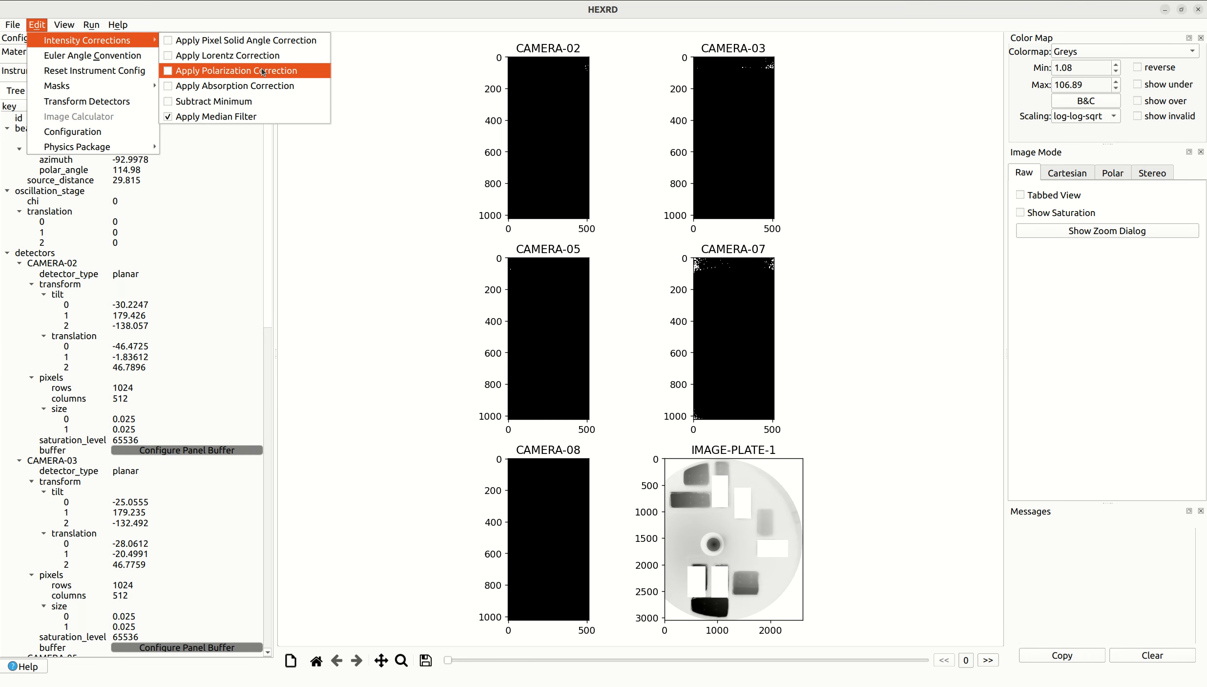
{"action": "left_click", "coordinate": [259, 95]}
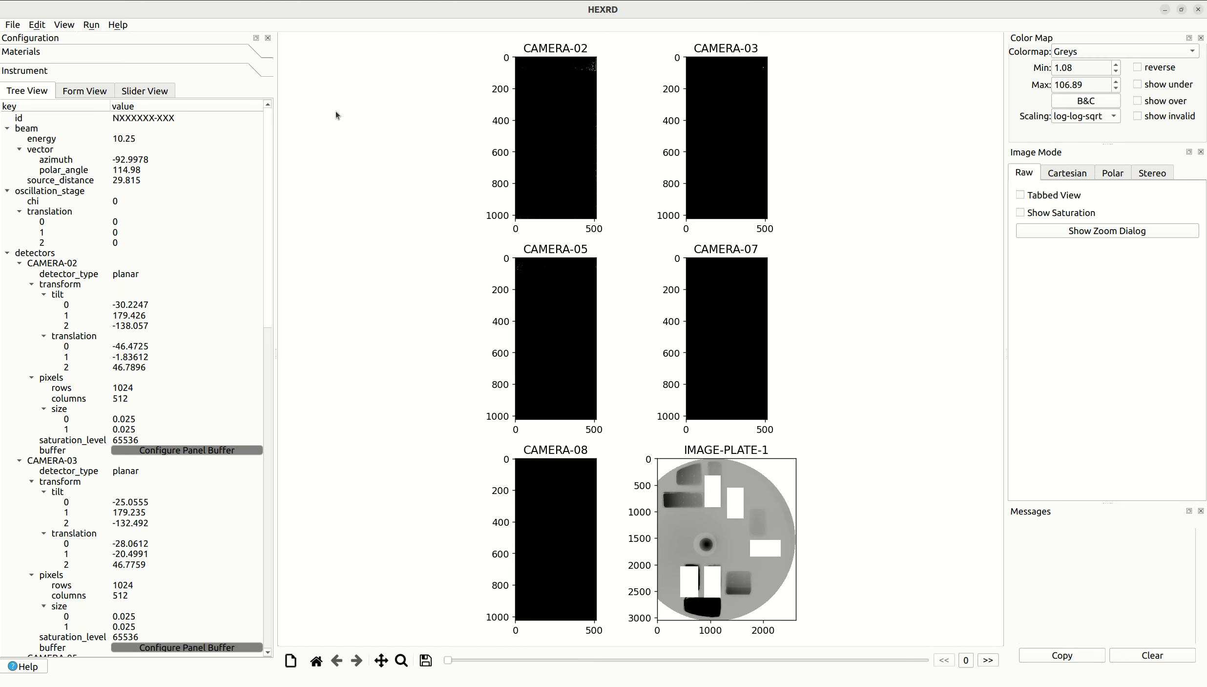
- Apply the Pixel Solid Angle Correction to the detector images
{"action": "left_click", "coordinate": [37, 24]}
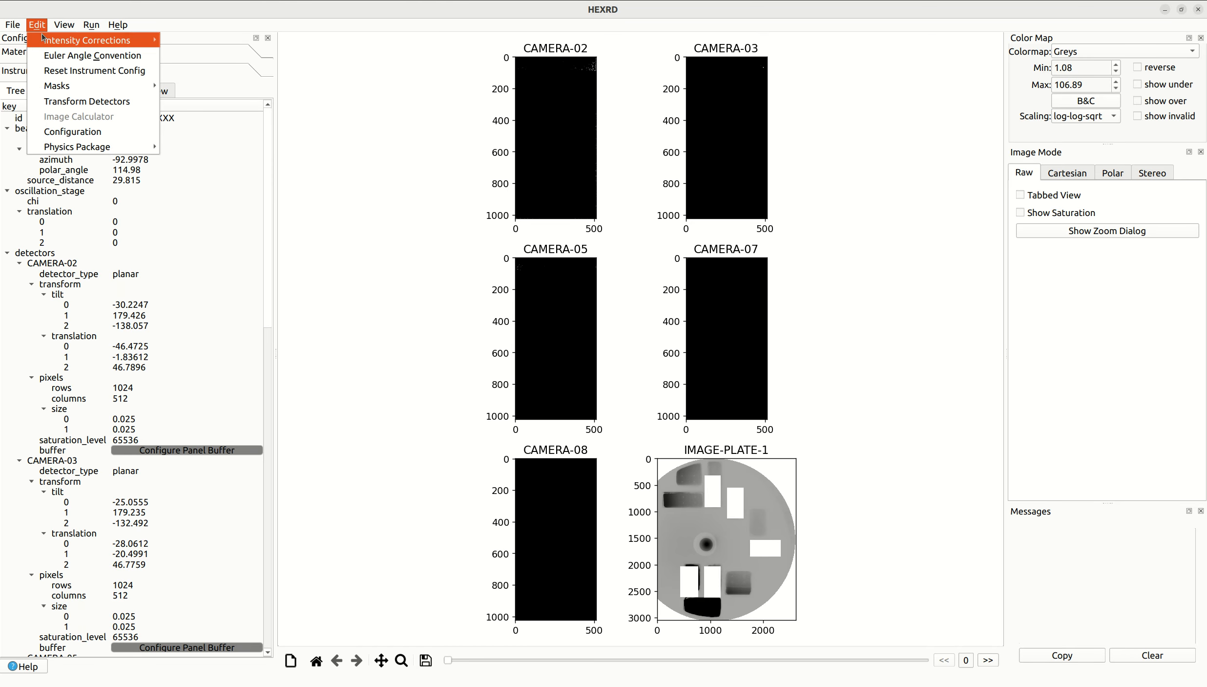
{"action": "mouse_move", "coordinate": [87, 40]}
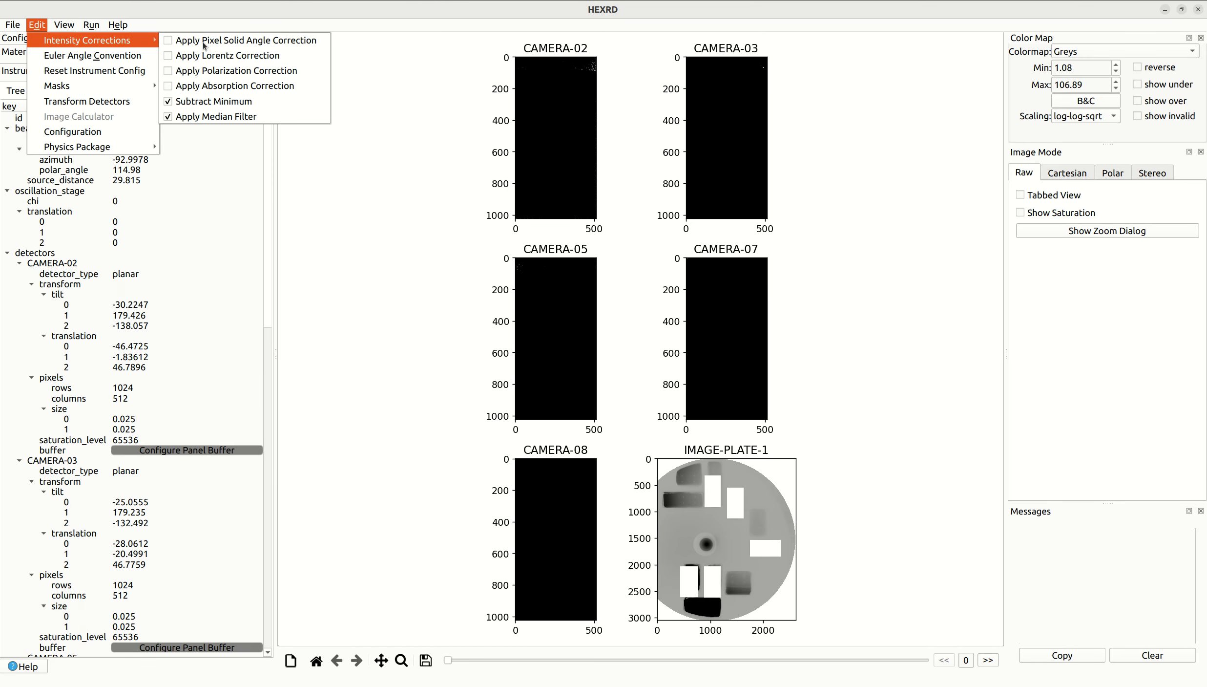
{"action": "left_click", "coordinate": [289, 44]}
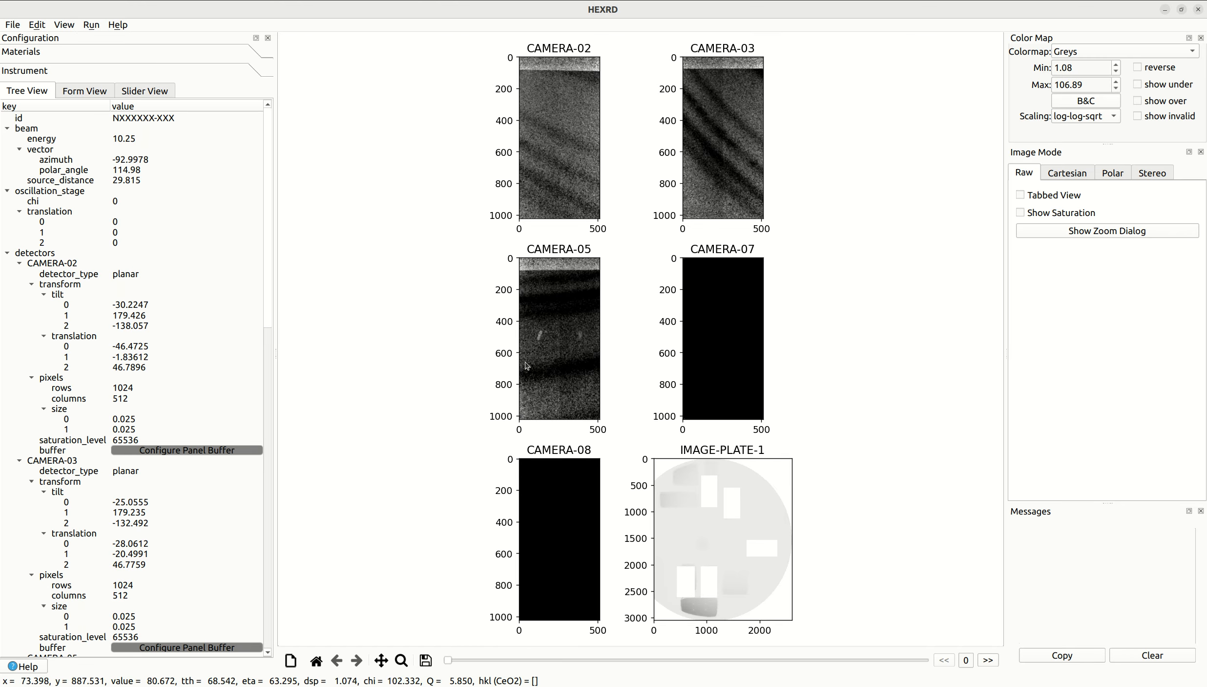
- Raise the colour range maximum to about 358 in the brightness and contrast editor to bring out the CAMERA-07 image
{"action": "left_click", "coordinate": [1087, 103]}
{"action": "left_click_drag", "start_coordinate": [596, 211], "coordinate": [915, 165]}
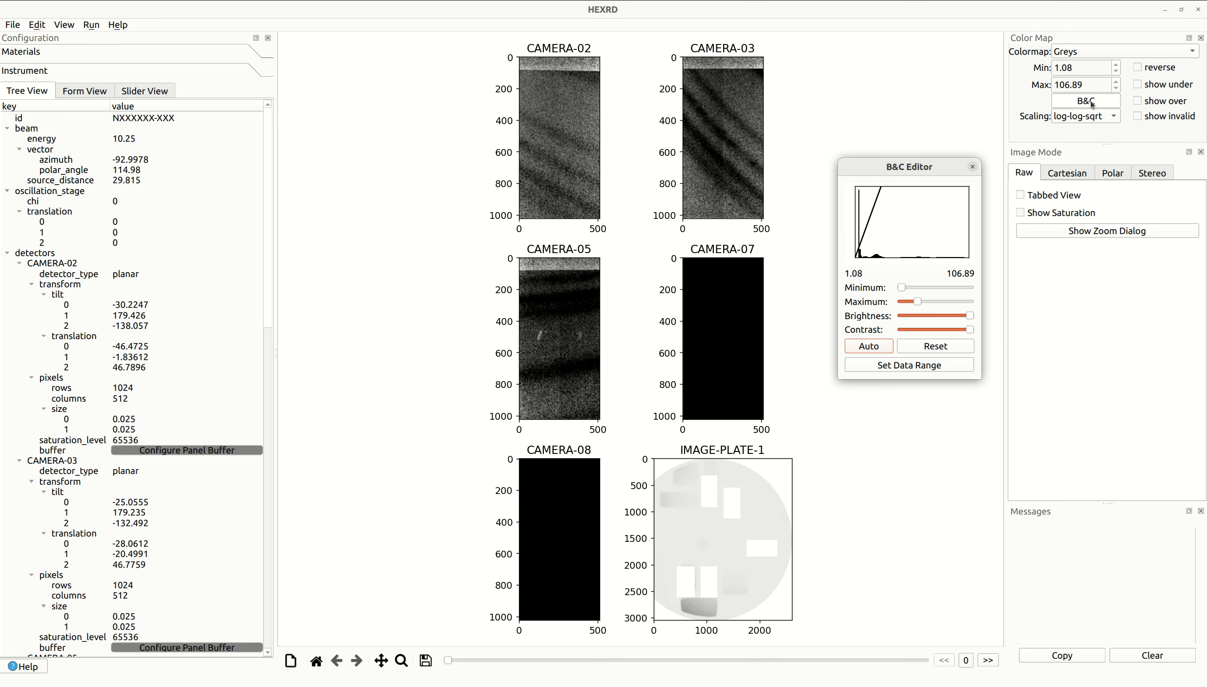
{"action": "left_click_drag", "start_coordinate": [932, 169], "coordinate": [935, 116]}
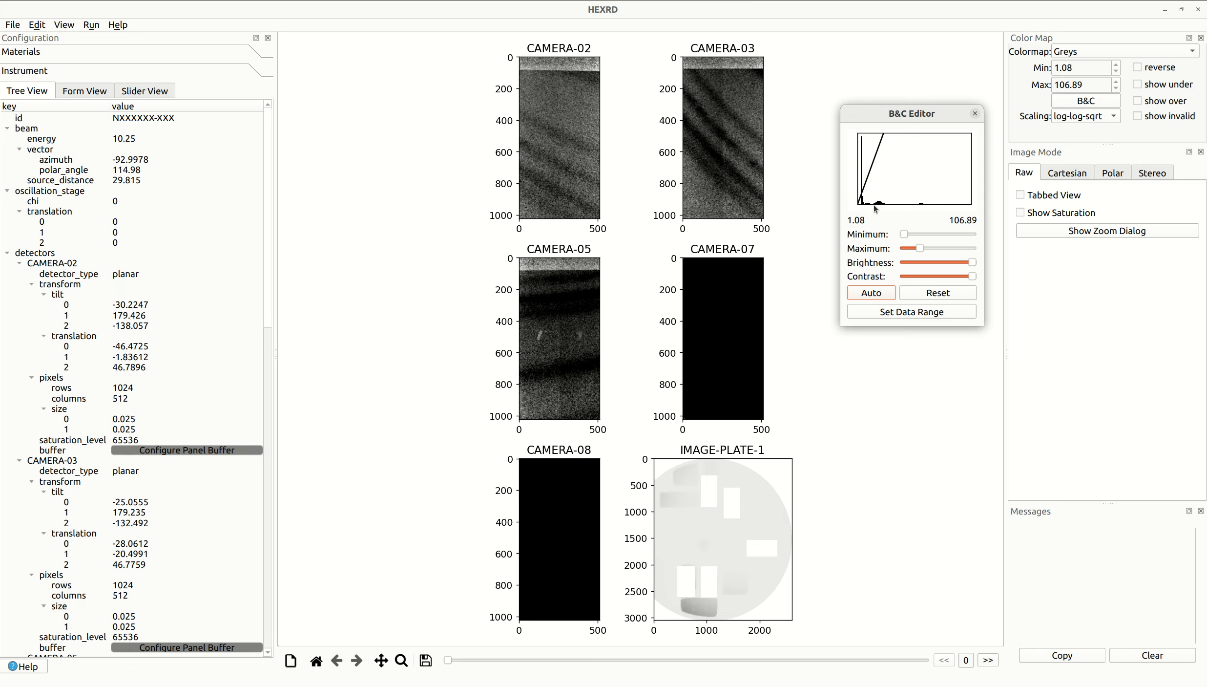
{"action": "left_click_drag", "start_coordinate": [921, 251], "coordinate": [960, 250]}
{"action": "left_click", "coordinate": [974, 113]}
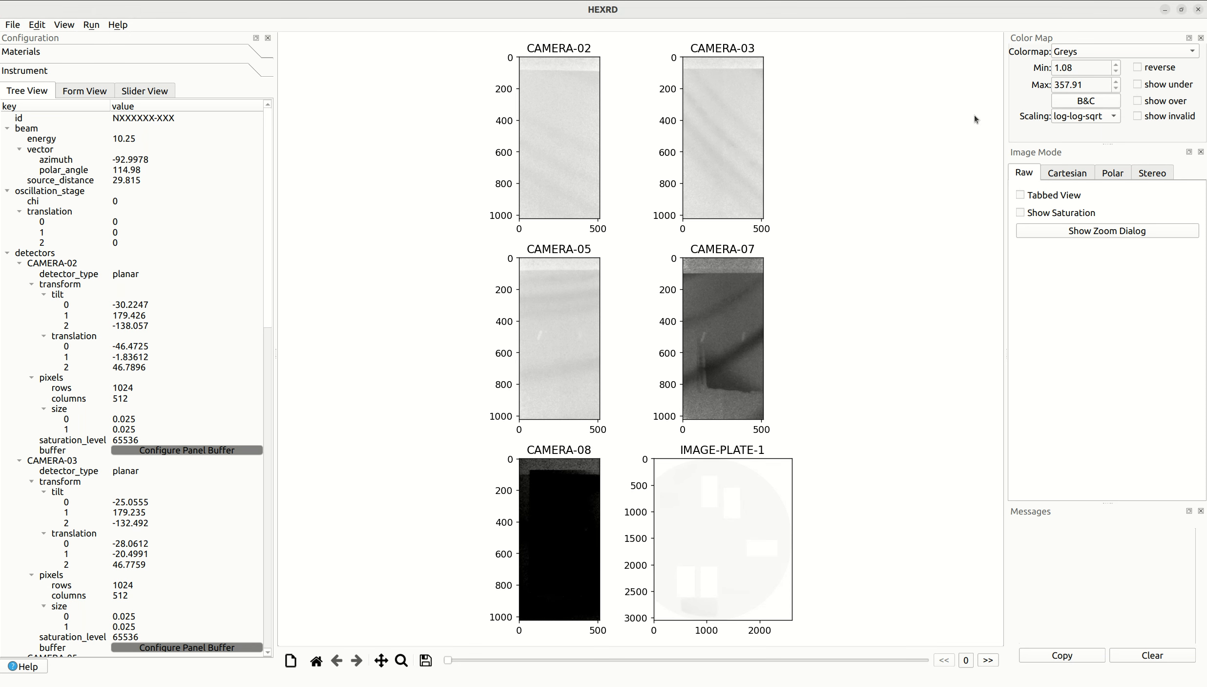
- Switch the raw images to tabbed view and auto-adjust brightness and contrast on CAMERA-03 to a range of 18.64 to 107.19
{"action": "left_click", "coordinate": [1046, 196]}
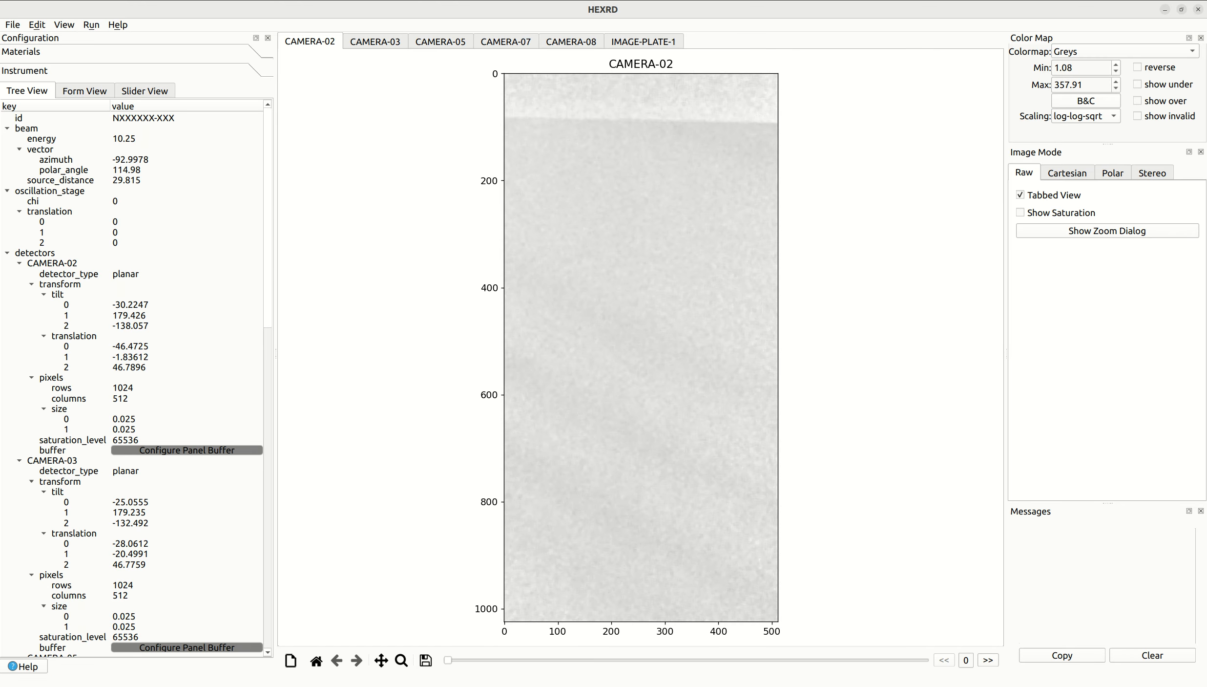
{"action": "left_click", "coordinate": [379, 42]}
{"action": "left_click", "coordinate": [1084, 101]}
{"action": "left_click", "coordinate": [561, 400]}
{"action": "left_click", "coordinate": [562, 399]}
{"action": "left_click", "coordinate": [562, 399]}
{"action": "left_click", "coordinate": [564, 398]}
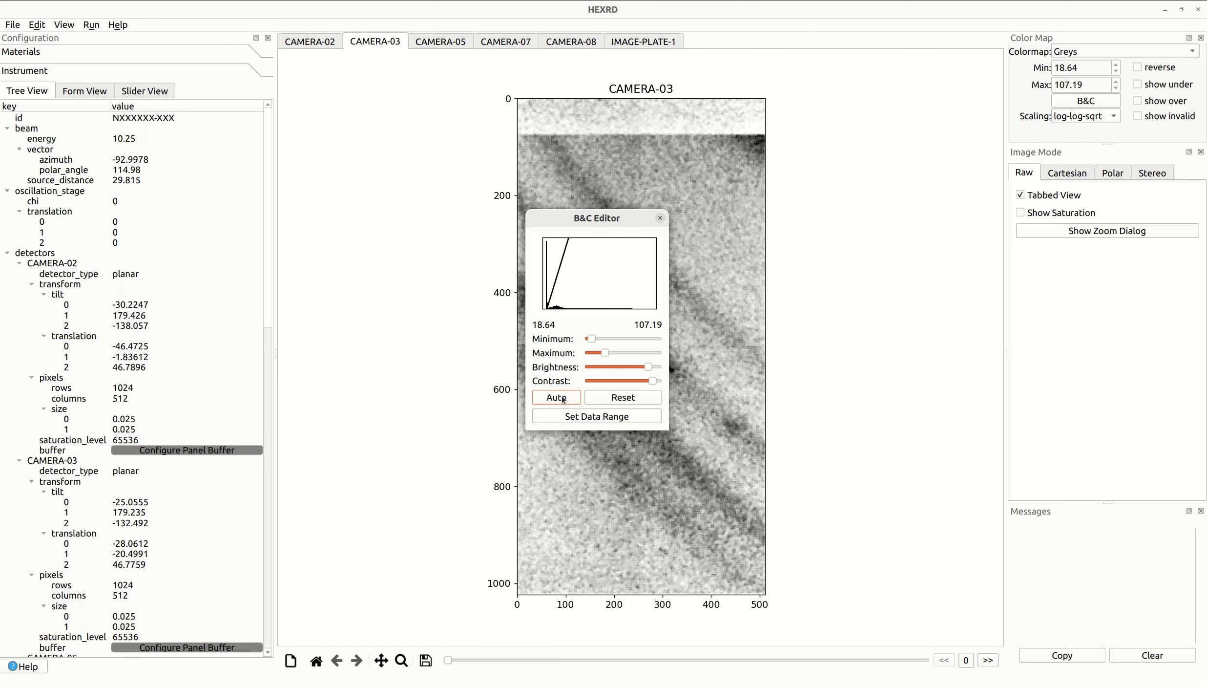
{"action": "left_click", "coordinate": [660, 218]}
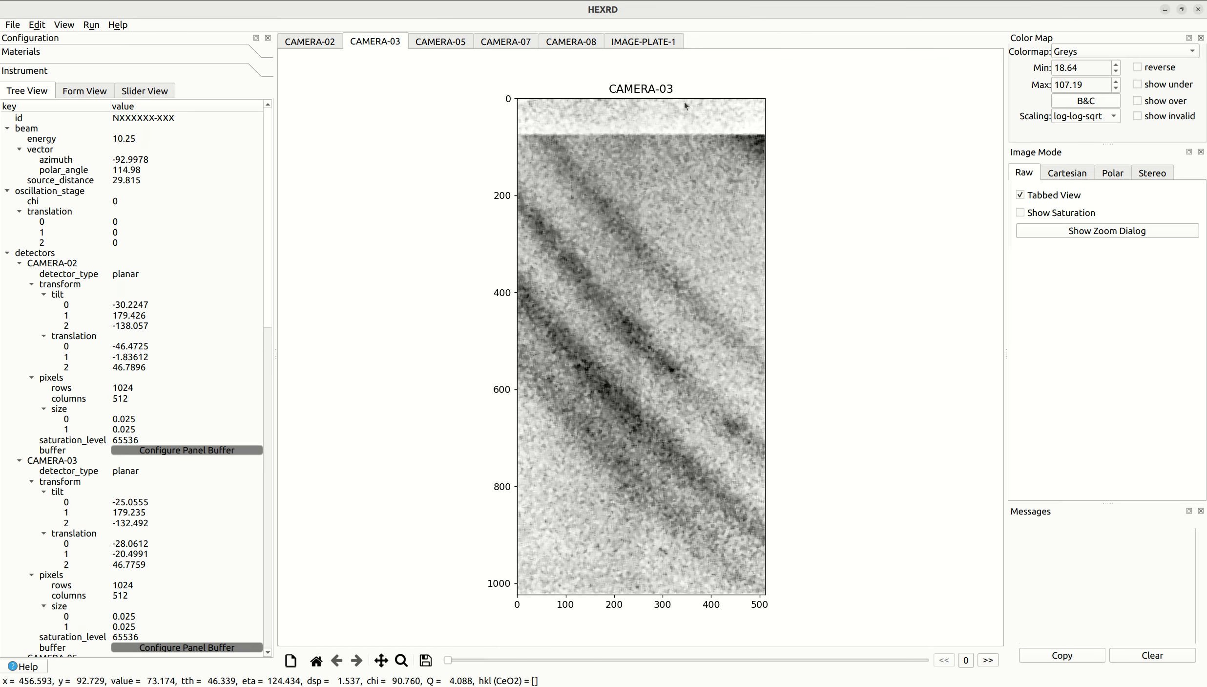
- Display IMAGE-PLATE-1 and narrow its colour range to 16.31 to 18.64 to examine the plate
{"action": "left_click", "coordinate": [663, 42]}
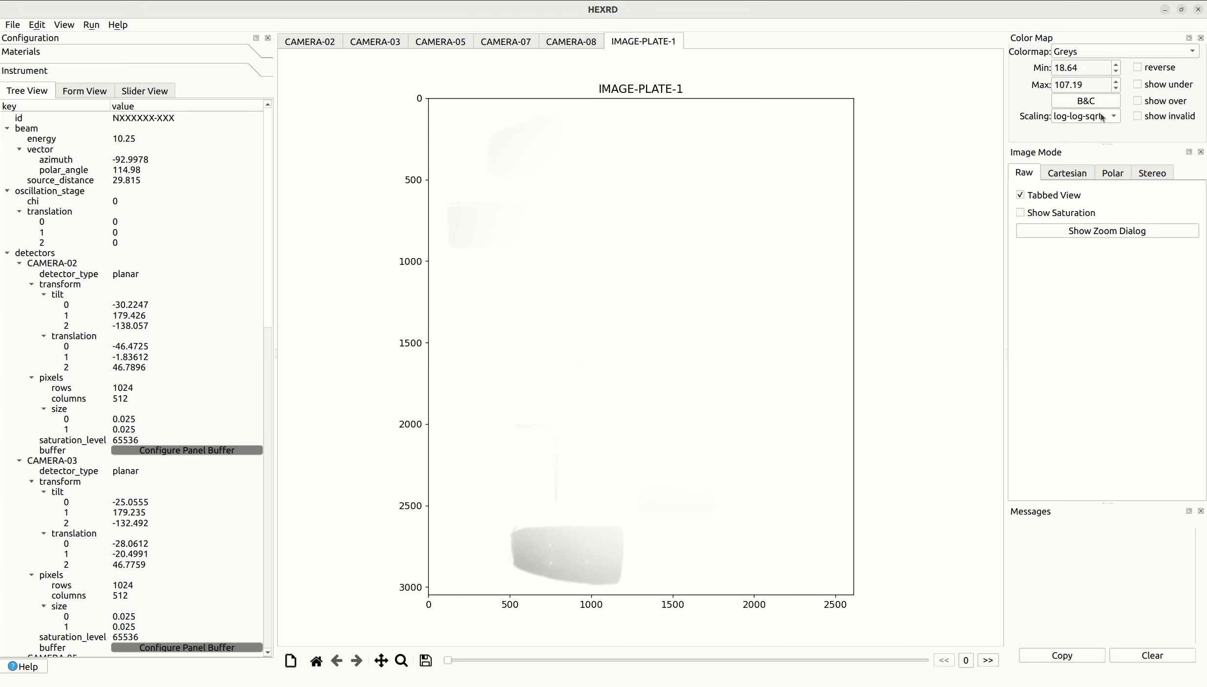
{"action": "left_click", "coordinate": [1086, 100]}
{"action": "left_click", "coordinate": [560, 398]}
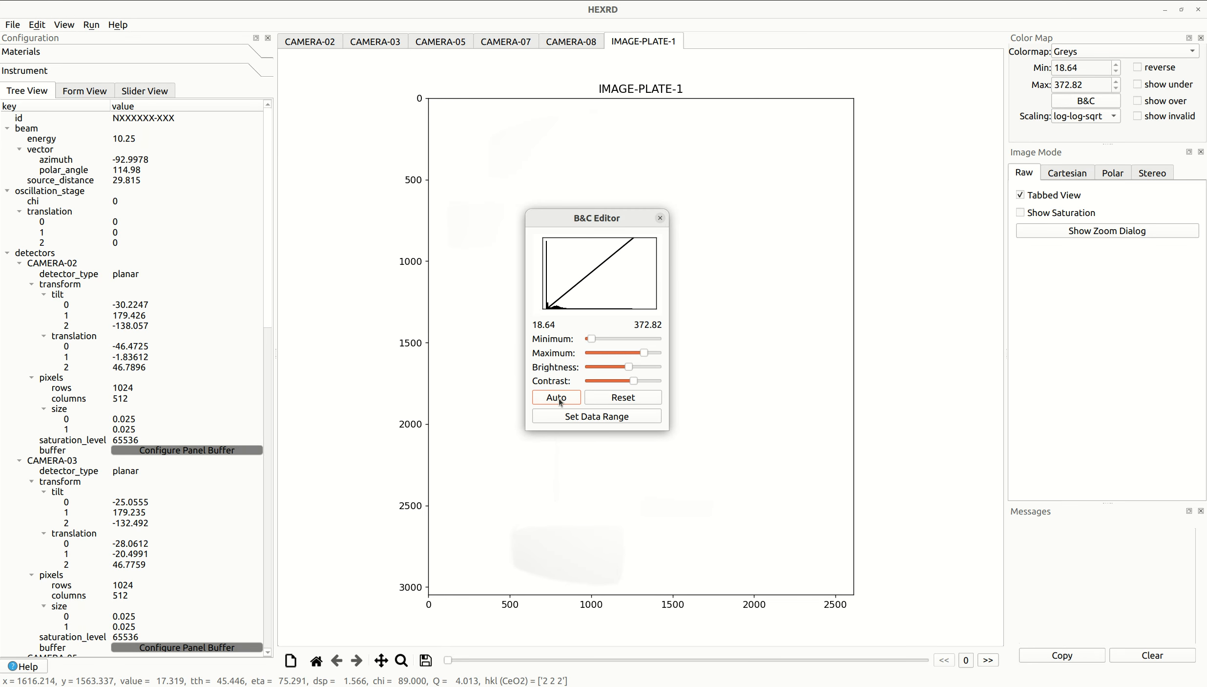
{"action": "left_click", "coordinate": [560, 399]}
{"action": "left_click", "coordinate": [560, 398]}
{"action": "left_click", "coordinate": [559, 398]}
{"action": "left_click", "coordinate": [560, 399]}
{"action": "left_click_drag", "start_coordinate": [561, 218], "coordinate": [985, 196]}
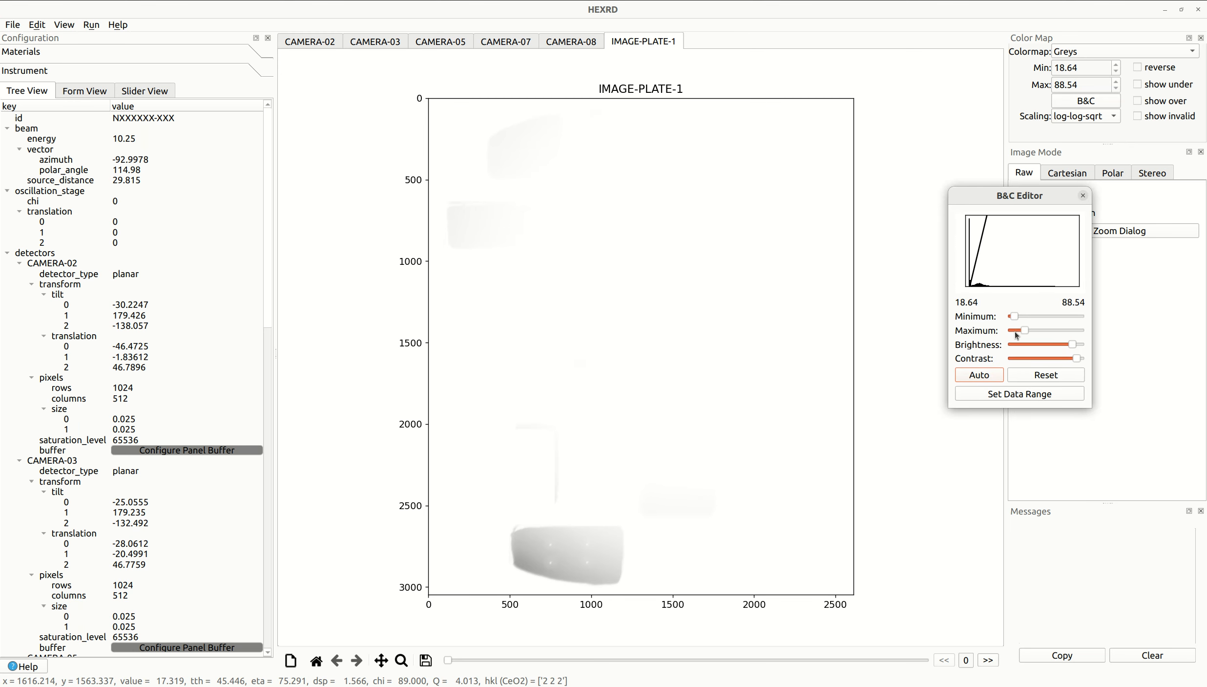
{"action": "left_click_drag", "start_coordinate": [1016, 331], "coordinate": [1014, 331]}
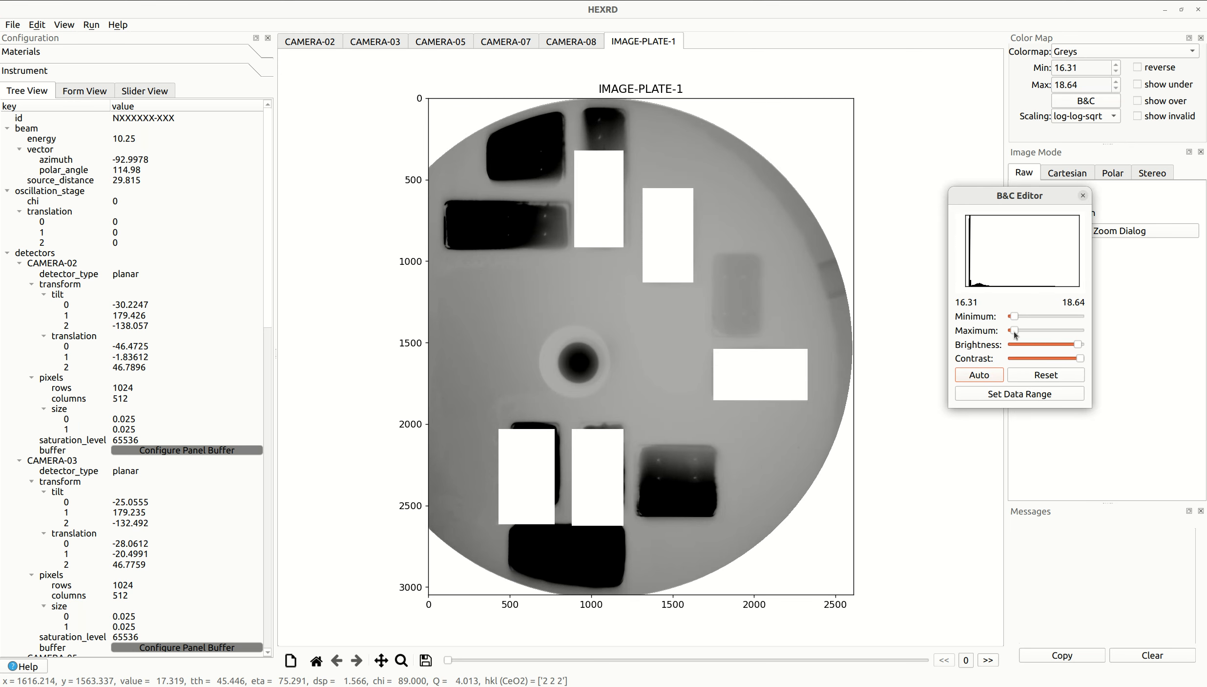
{"action": "left_click", "coordinate": [1082, 196]}
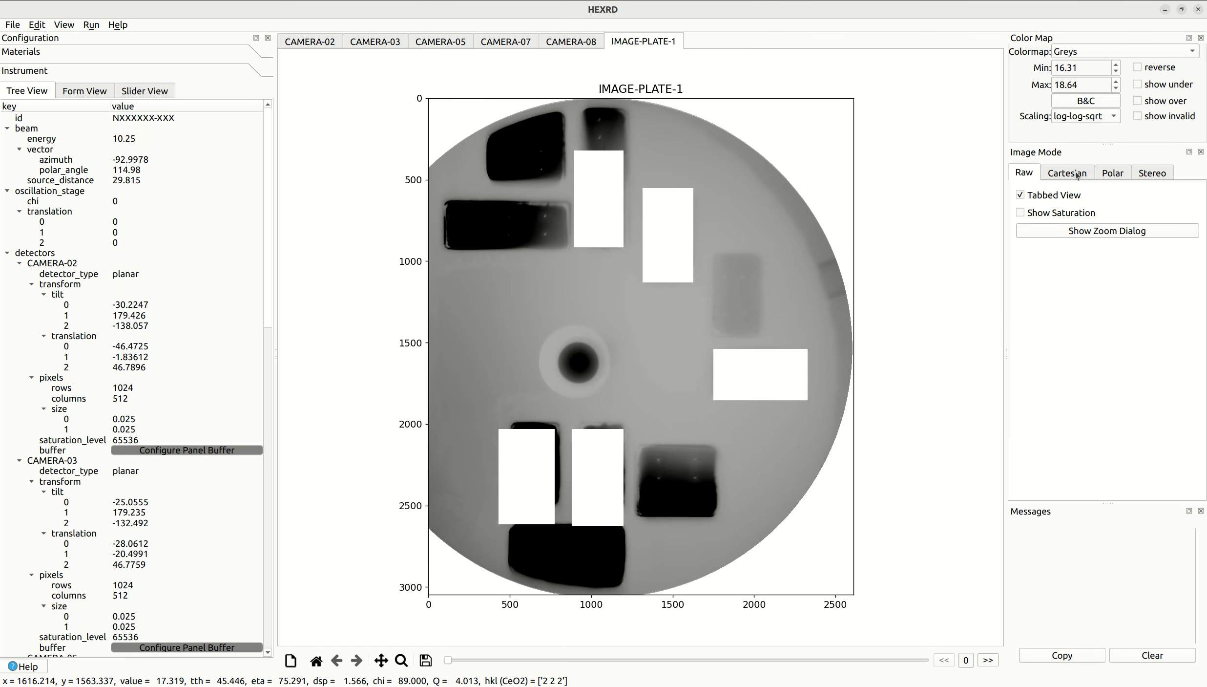
- Show the detectors in Cartesian view with a pixel size of 0.5 and auto-adjust the brightness and contrast
{"action": "left_click", "coordinate": [1077, 174]}
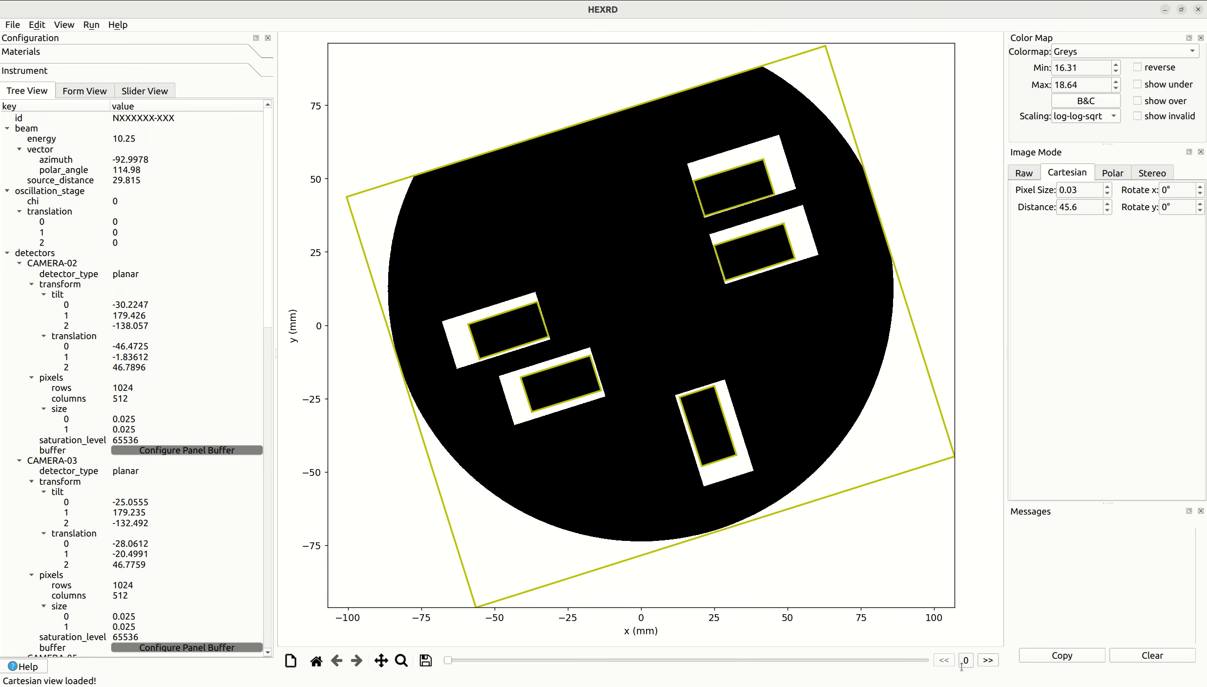
{"action": "double_click", "coordinate": [1082, 193]}
{"action": "type", "text": "5"}
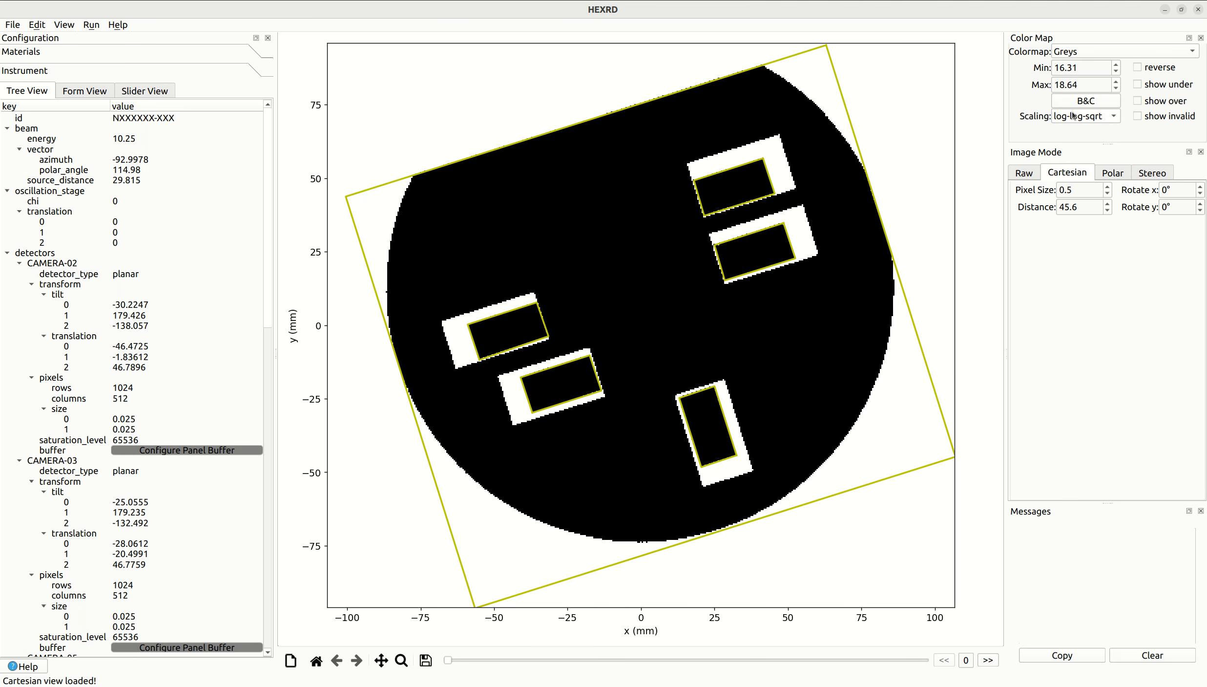
{"action": "left_click", "coordinate": [1090, 103]}
{"action": "left_click", "coordinate": [555, 398]}
{"action": "left_click", "coordinate": [659, 218]}
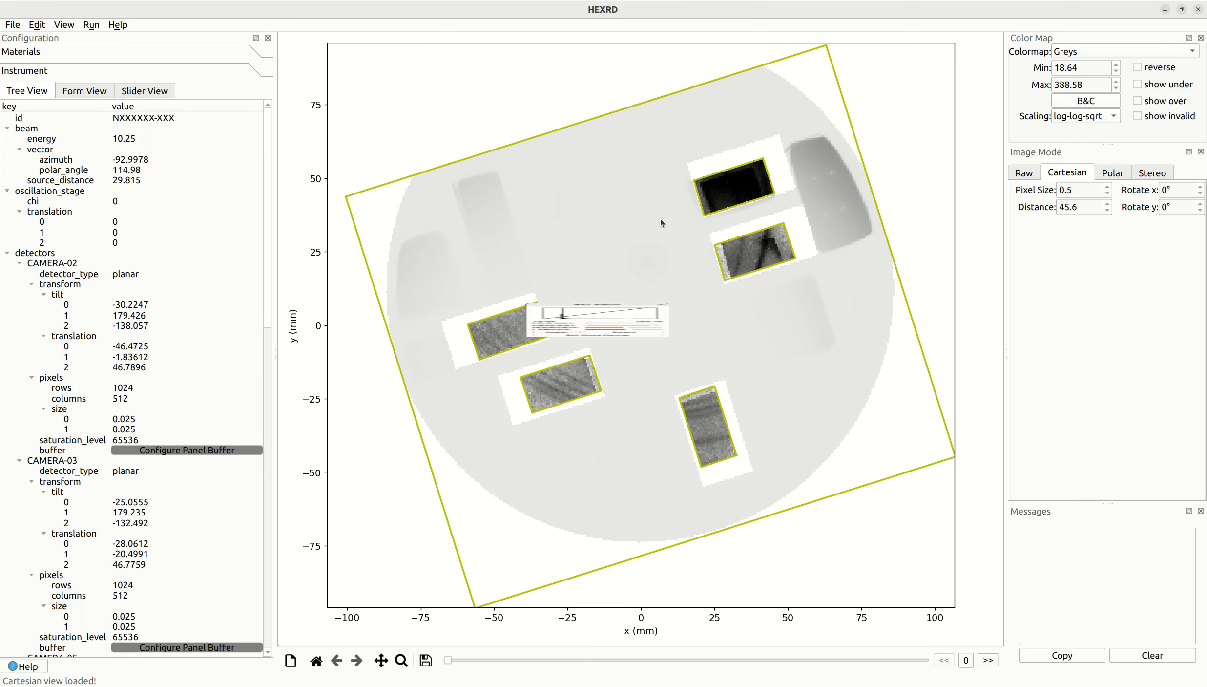
- Advance the image series to frame 3 and auto-adjust its contrast to a range of 1055.99 to 2047.77
{"action": "left_click", "coordinate": [989, 660]}
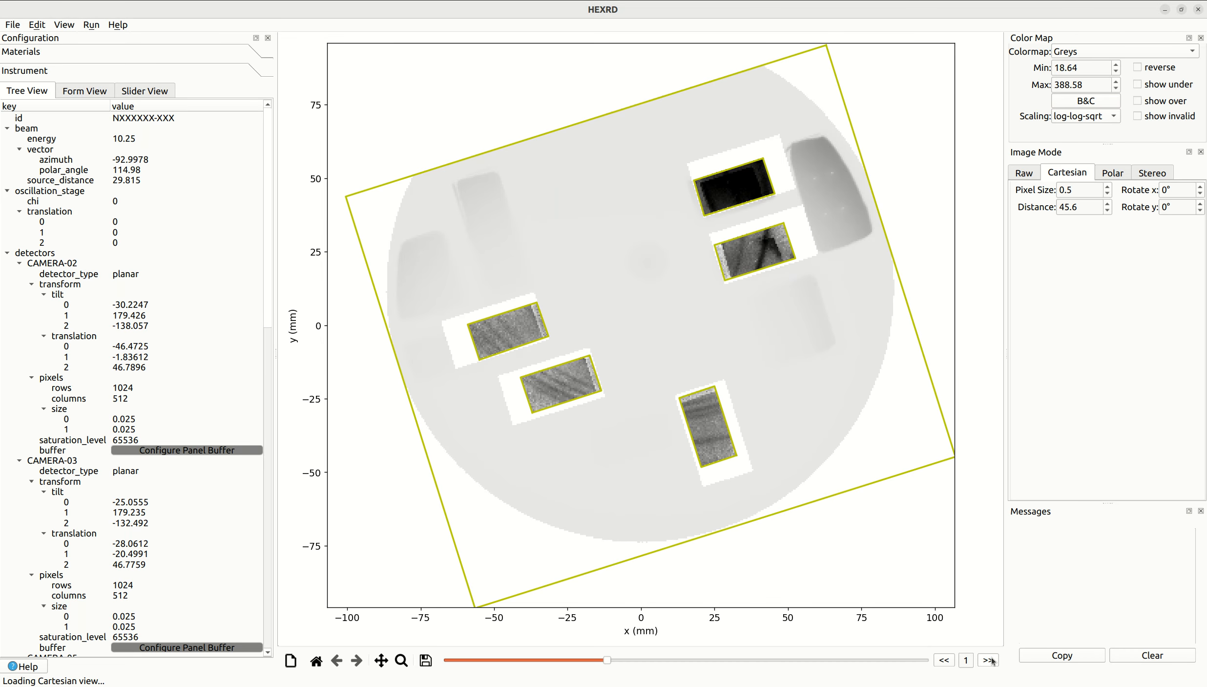
{"action": "left_click", "coordinate": [989, 660]}
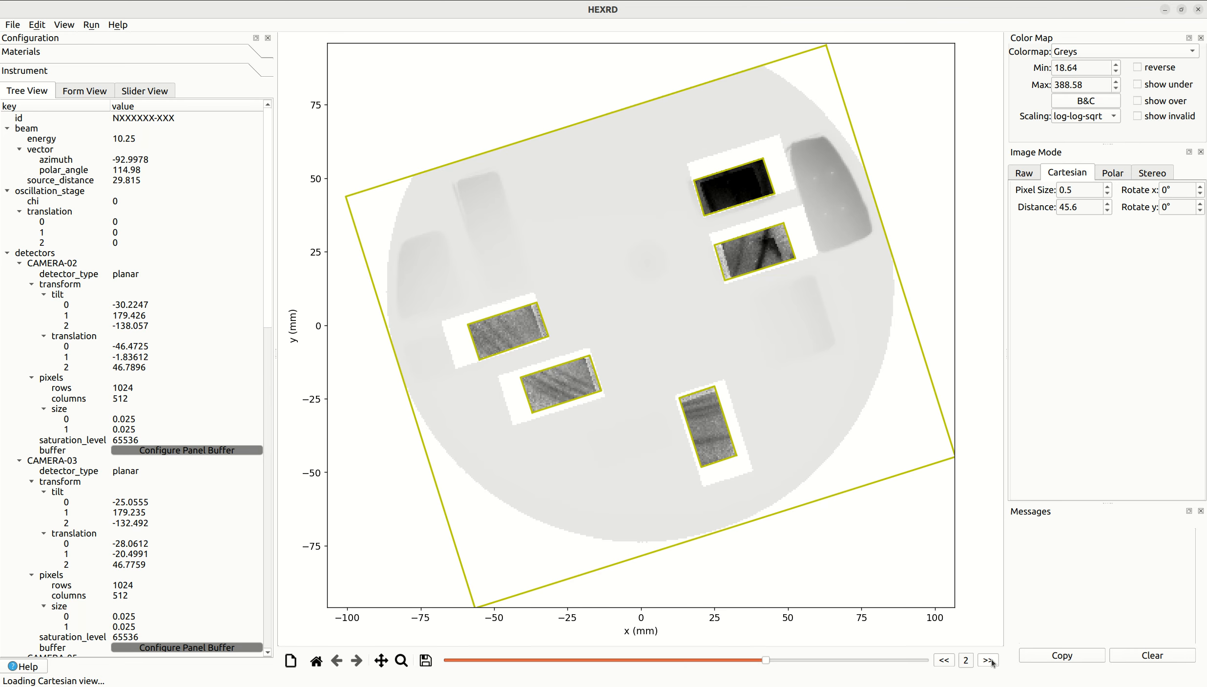
{"action": "left_click", "coordinate": [988, 660]}
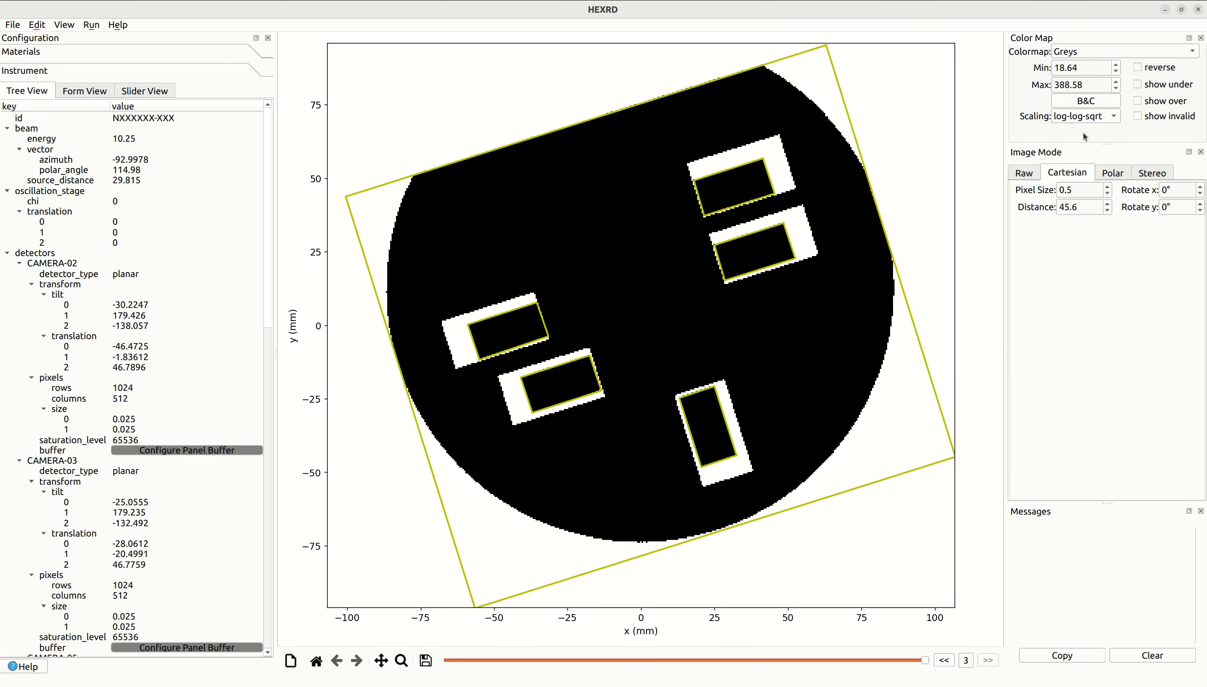
{"action": "left_click", "coordinate": [1080, 102]}
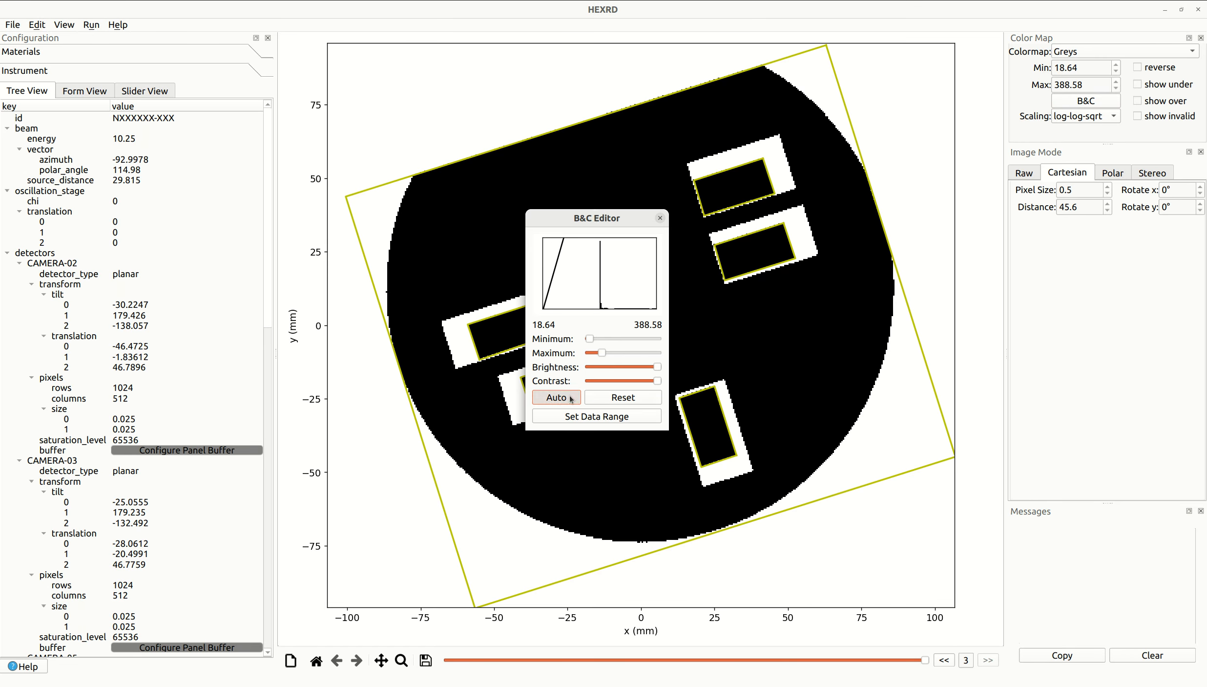
{"action": "left_click", "coordinate": [572, 401]}
{"action": "left_click", "coordinate": [571, 401]}
{"action": "left_click", "coordinate": [658, 219]}
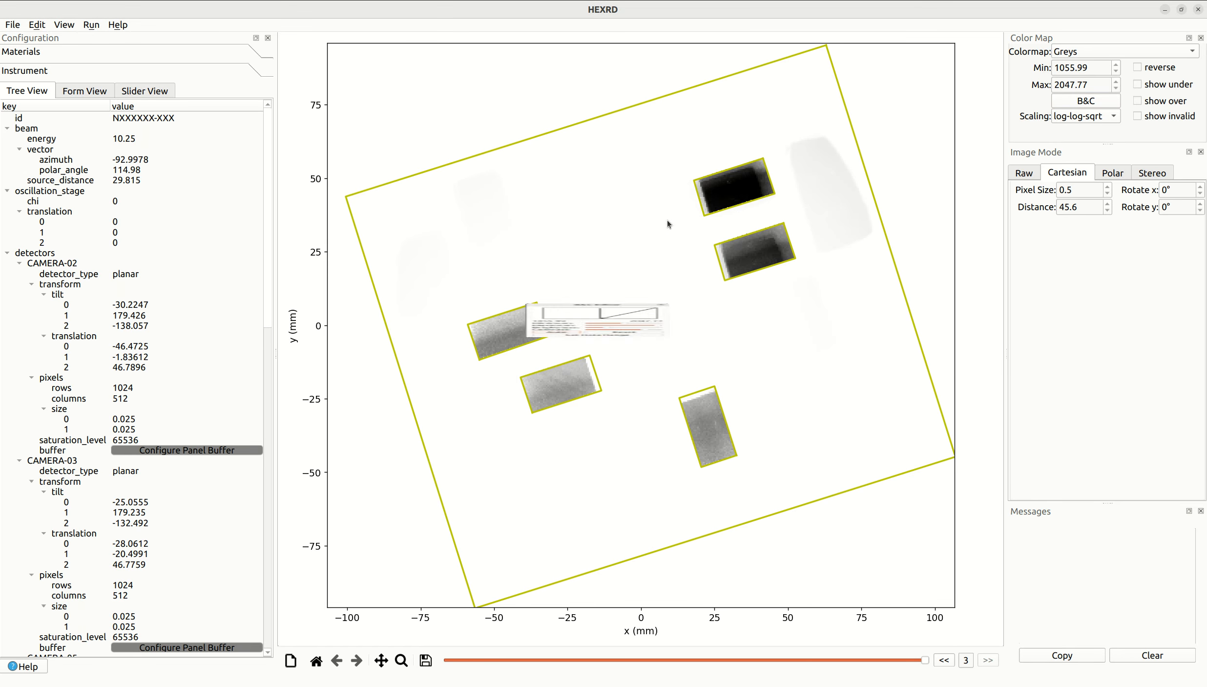
- Go back to frame 2 and auto-adjust its contrast to a range of 458.43 to 1055.99
{"action": "left_click", "coordinate": [950, 660]}
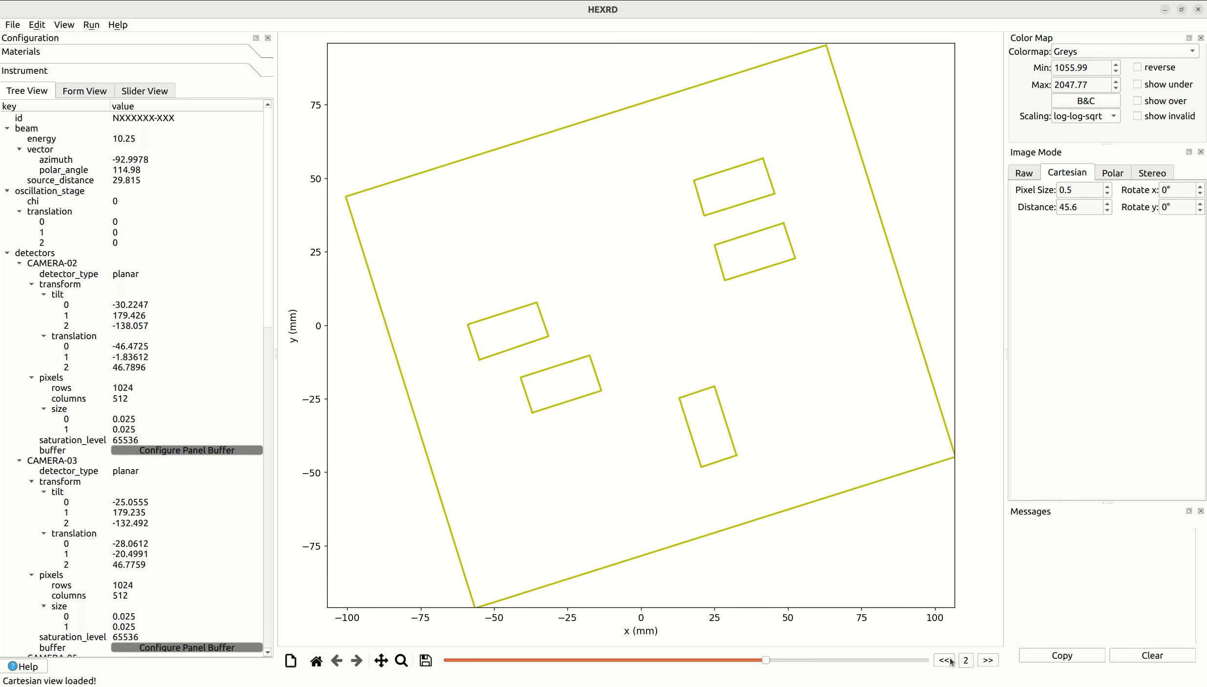
{"action": "left_click", "coordinate": [1086, 101]}
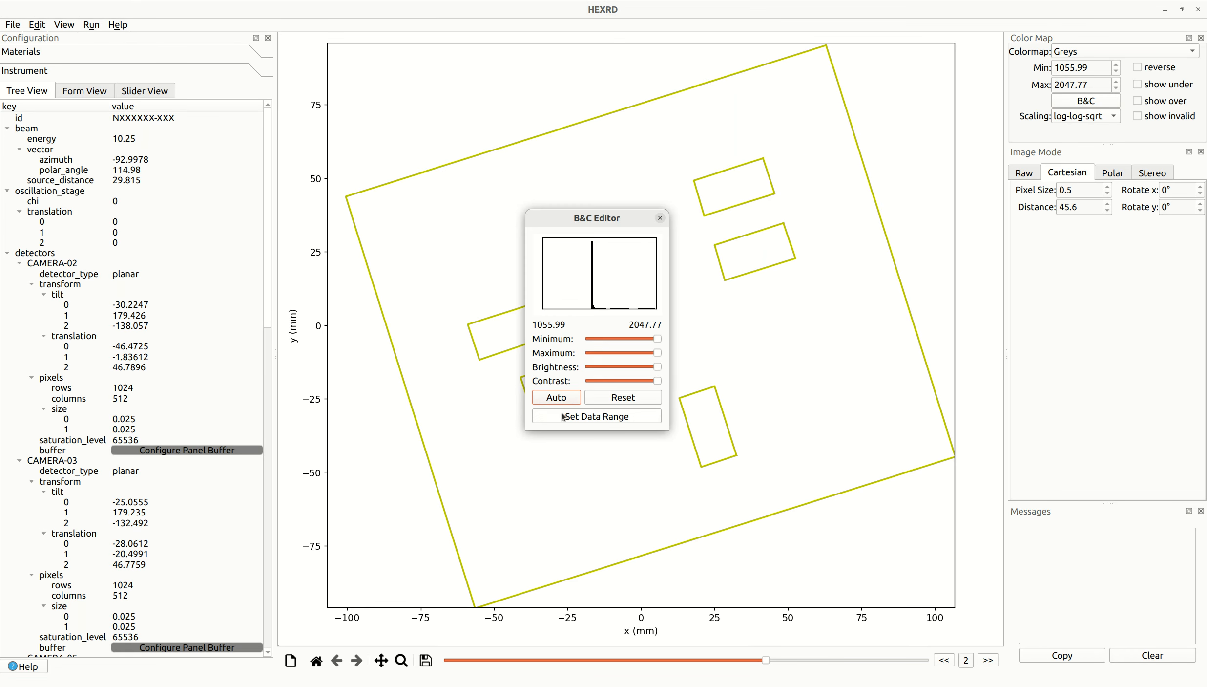
{"action": "left_click", "coordinate": [559, 398]}
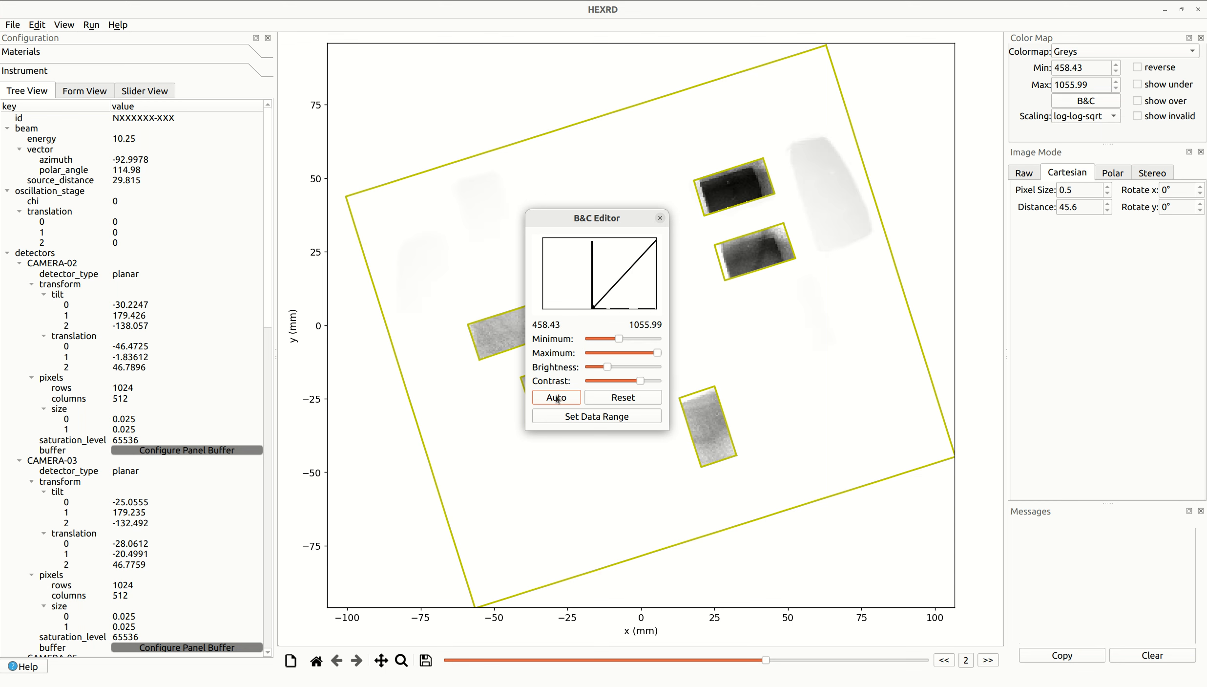
{"action": "left_click", "coordinate": [660, 218]}
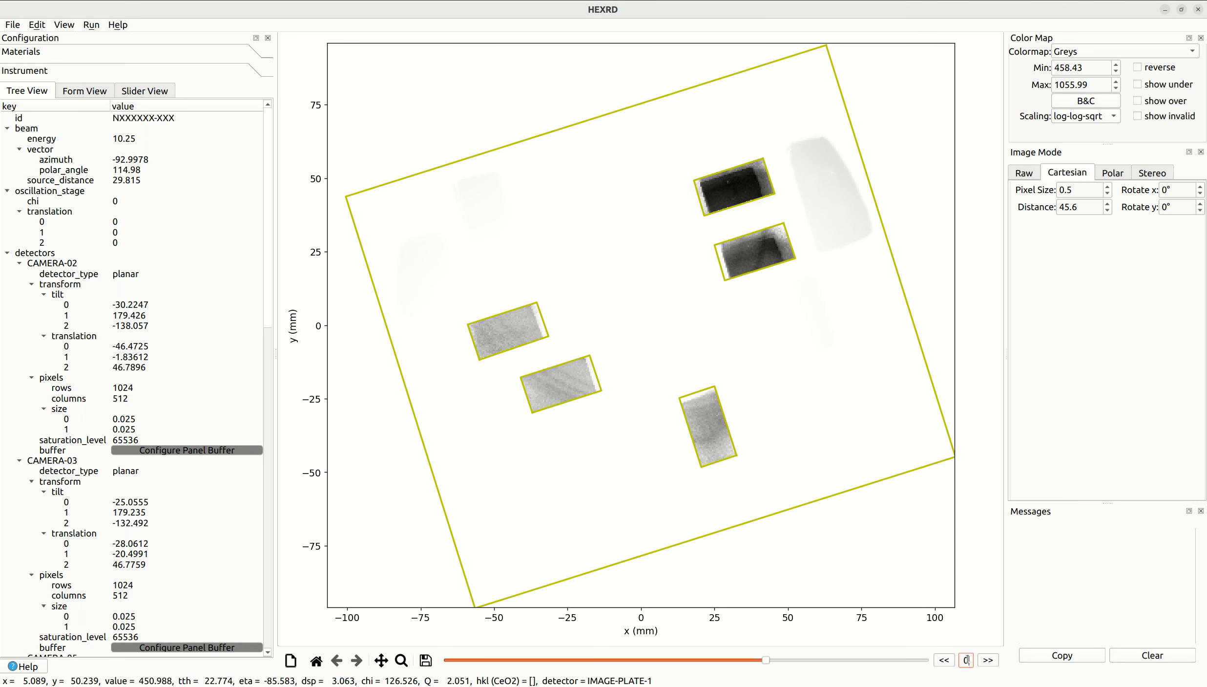
- Return to frame 0 and auto-adjust its contrast to a range of 84.47 to 458.43
{"action": "type", "text": "0"}
{"action": "key", "text": "Return"}
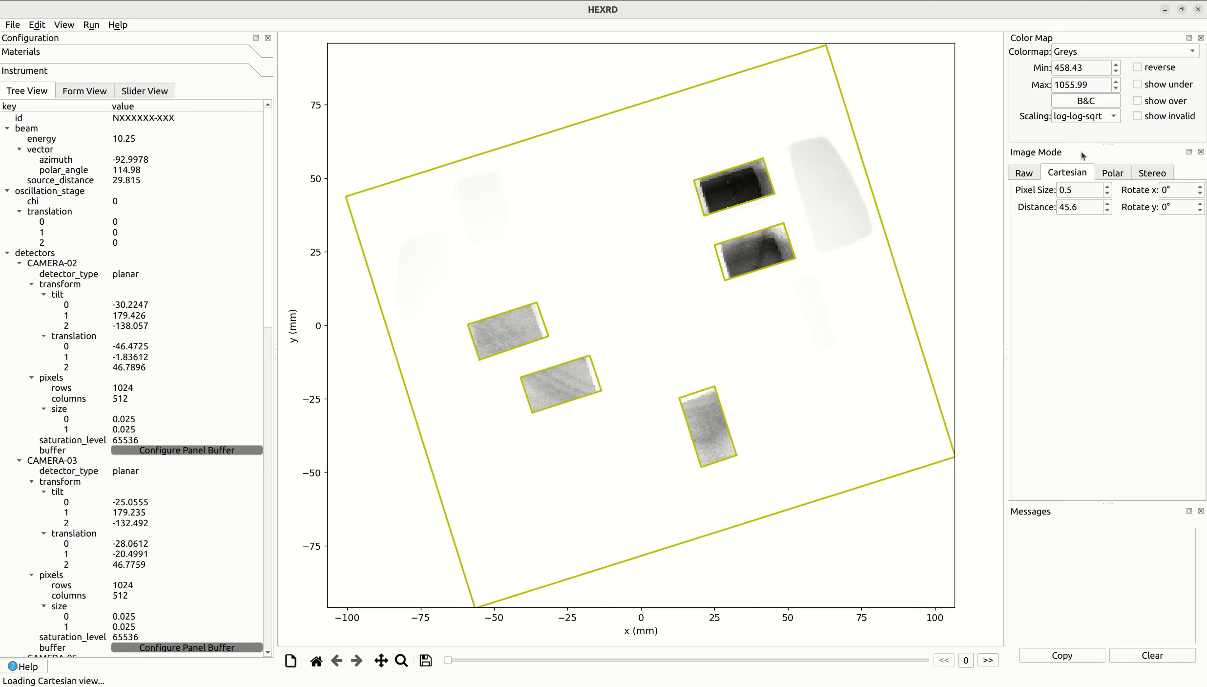
{"action": "left_click", "coordinate": [1086, 101]}
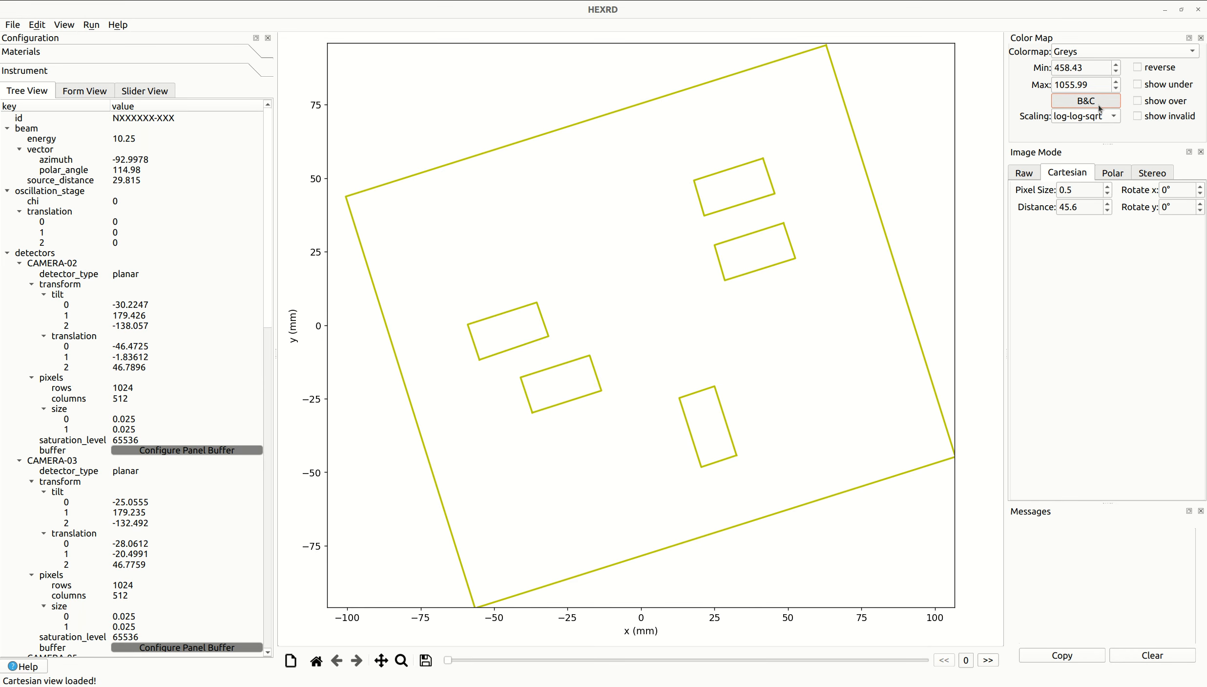
{"action": "left_click", "coordinate": [556, 397]}
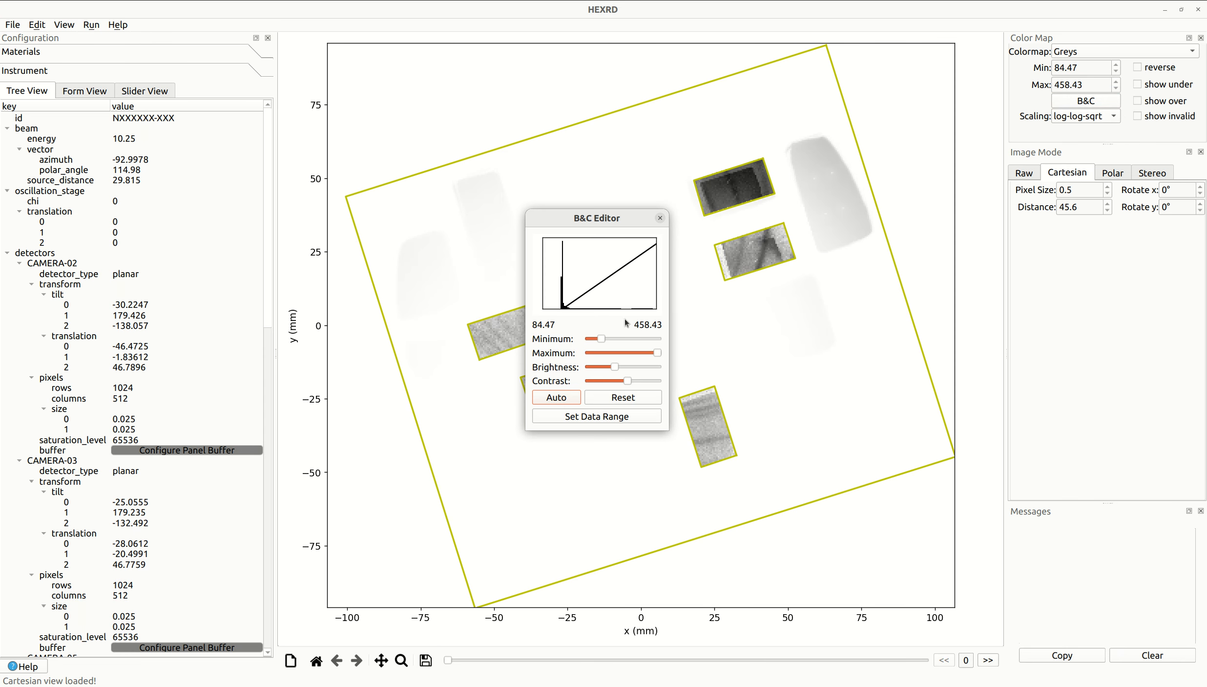
{"action": "left_click", "coordinate": [660, 218]}
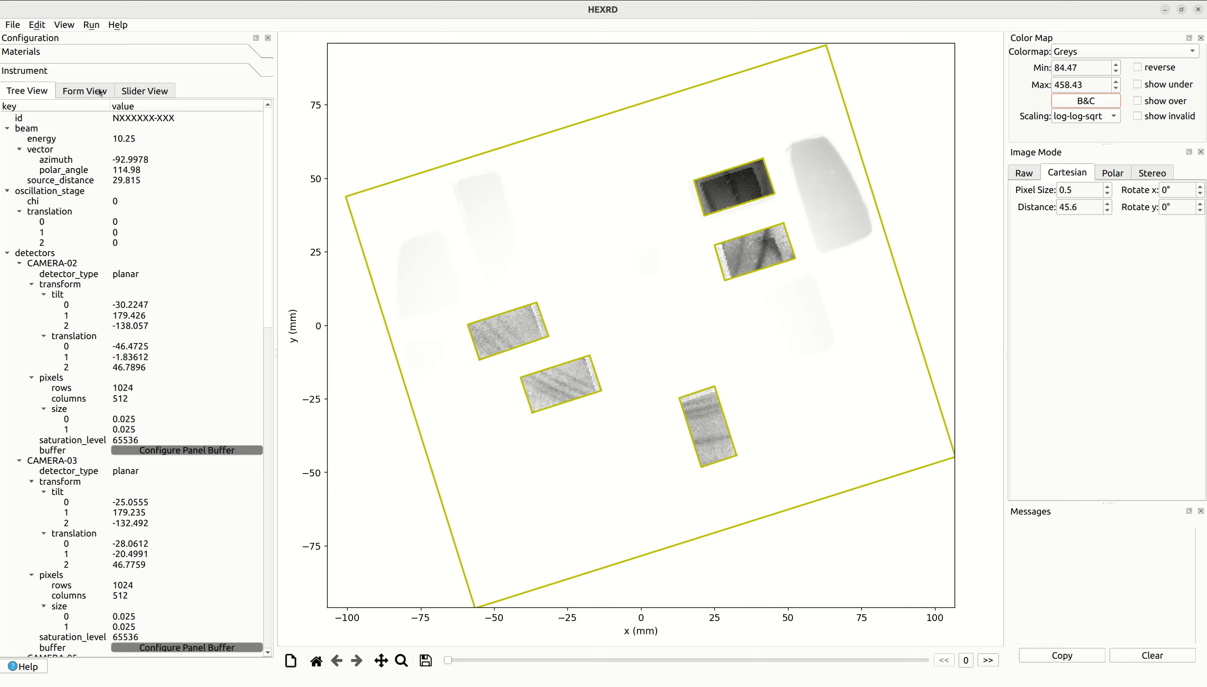
- Remove the IMAGE-PLATE-1 detector from the instrument configuration
{"action": "left_click", "coordinate": [74, 93]}
{"action": "left_click", "coordinate": [78, 305]}
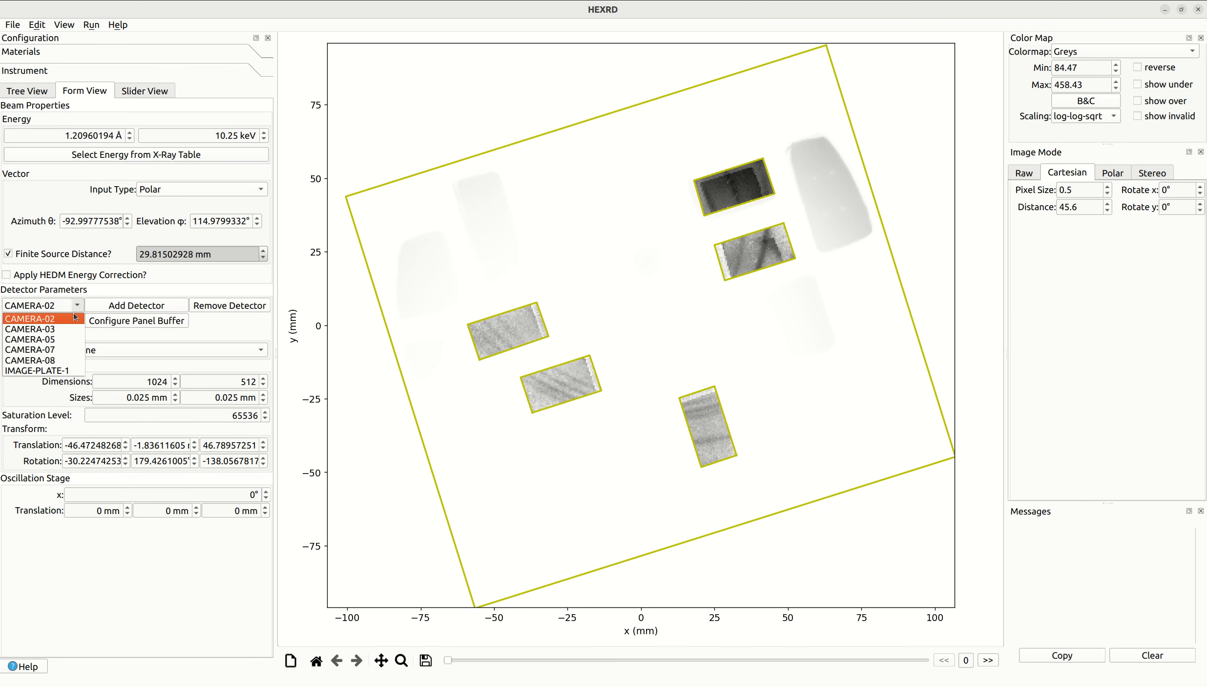
{"action": "left_click", "coordinate": [64, 371]}
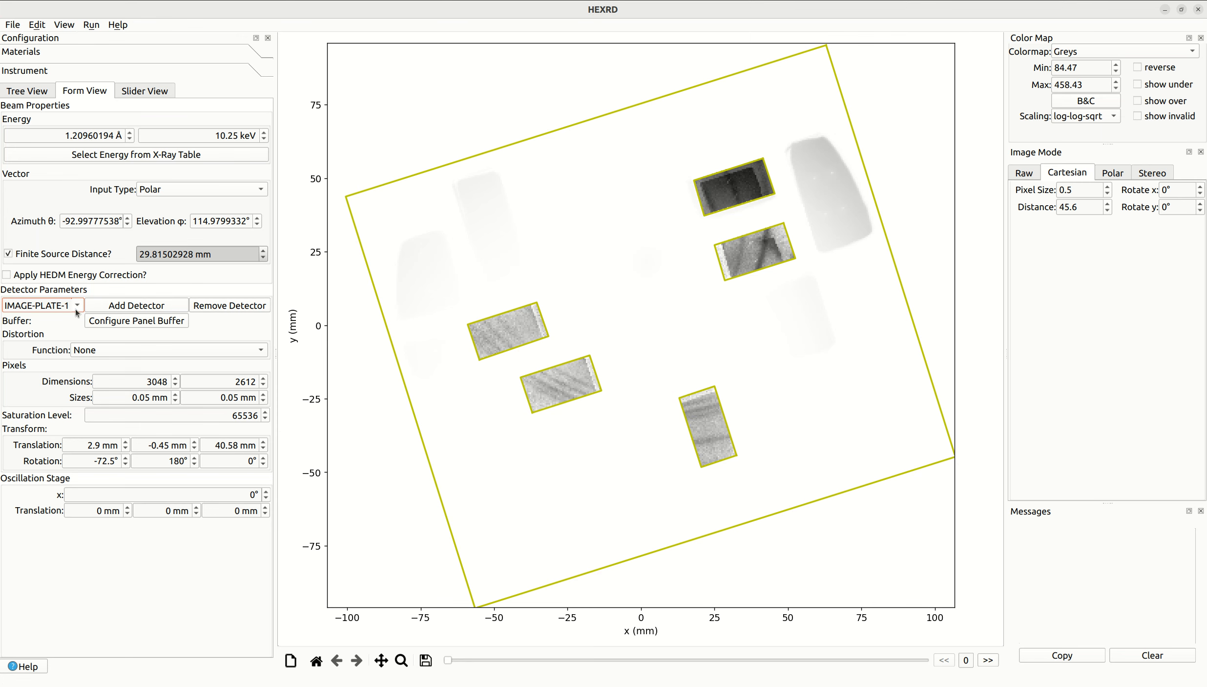
{"action": "left_click", "coordinate": [222, 307]}
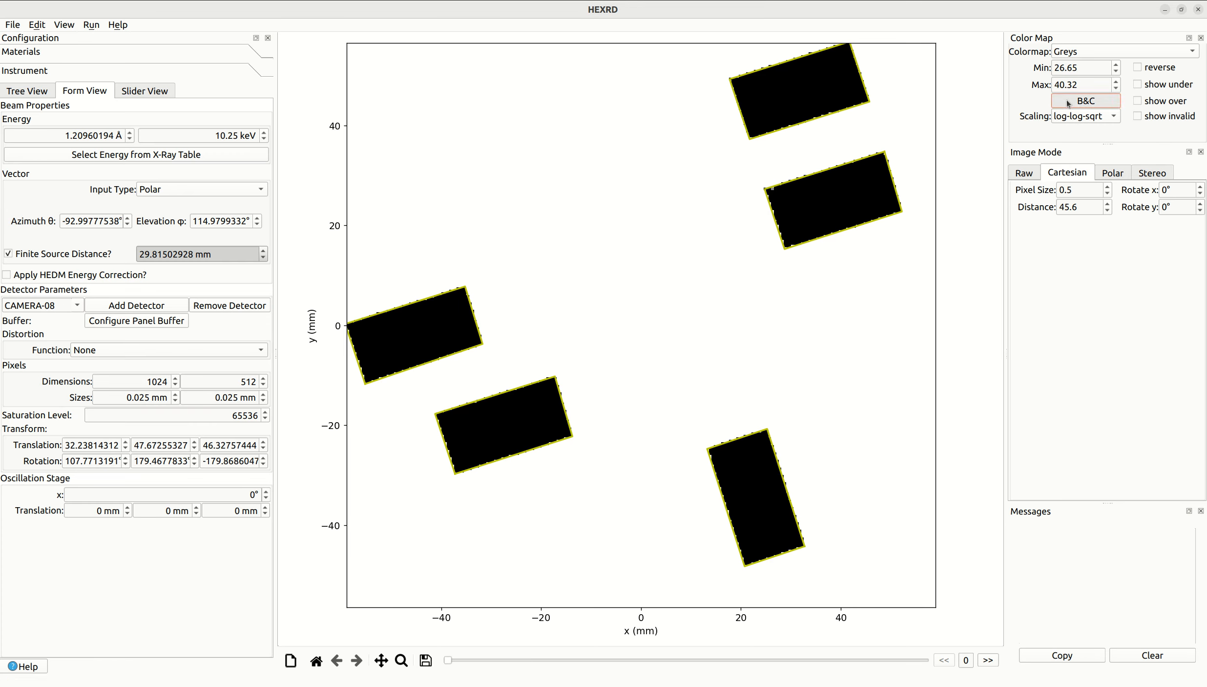
- Auto-adjust the brightness and contrast for the remaining camera detectors
{"action": "left_click", "coordinate": [1086, 100]}
{"action": "left_click", "coordinate": [563, 397]}
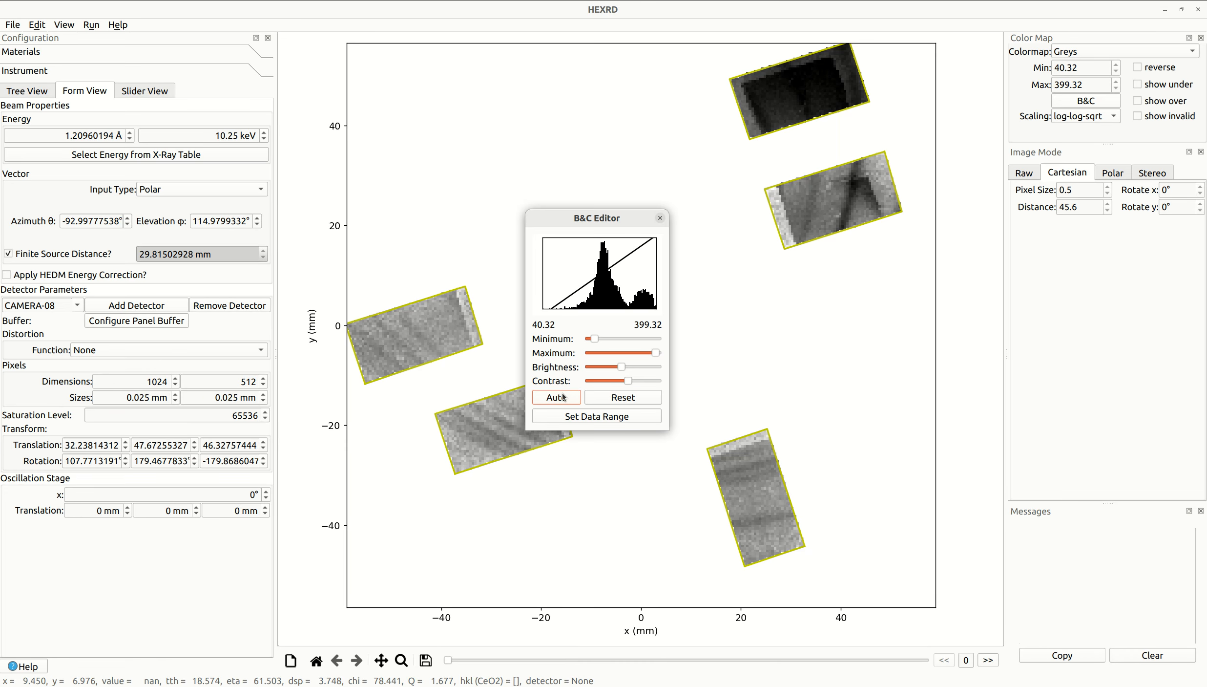
{"action": "left_click", "coordinate": [660, 218]}
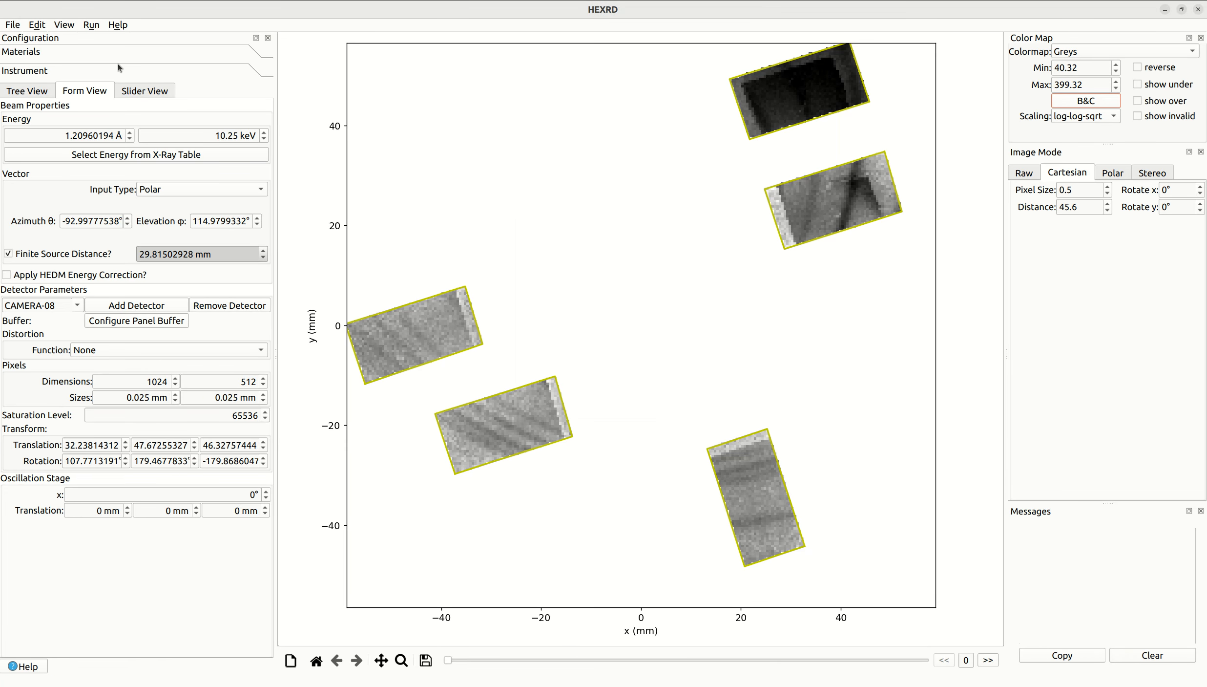
- Hide the detector borders and set the Cartesian pixel size to 0.05
{"action": "left_click", "coordinate": [62, 28]}
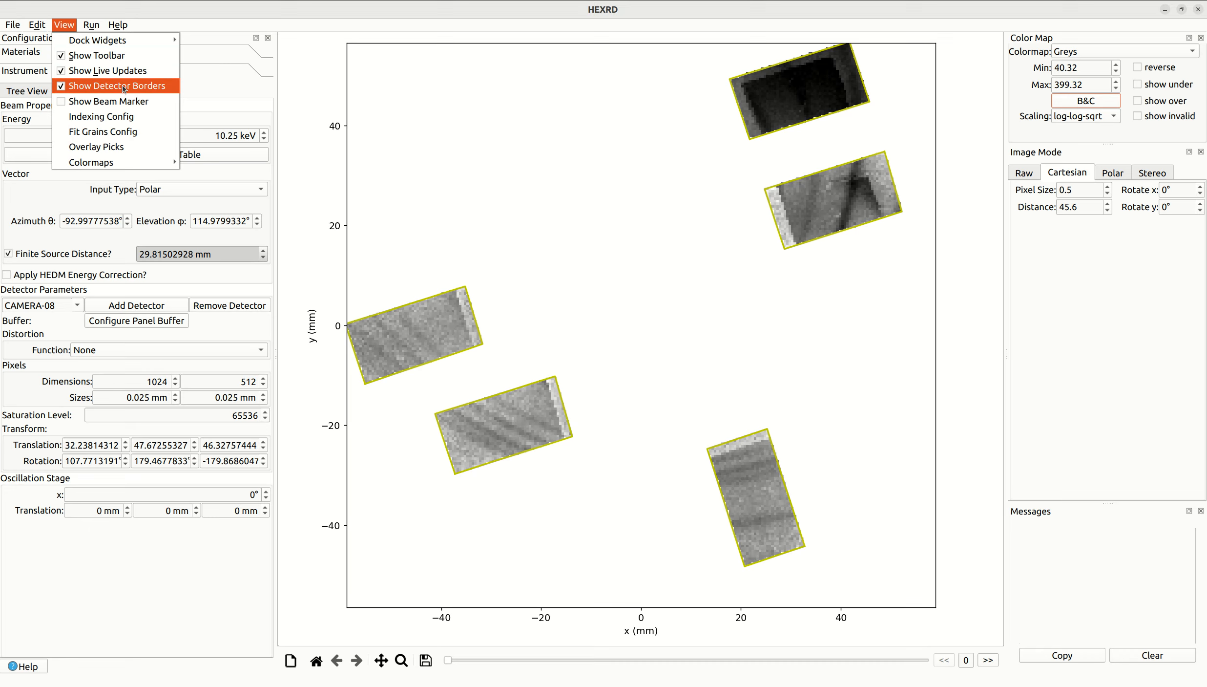
{"action": "left_click", "coordinate": [139, 91]}
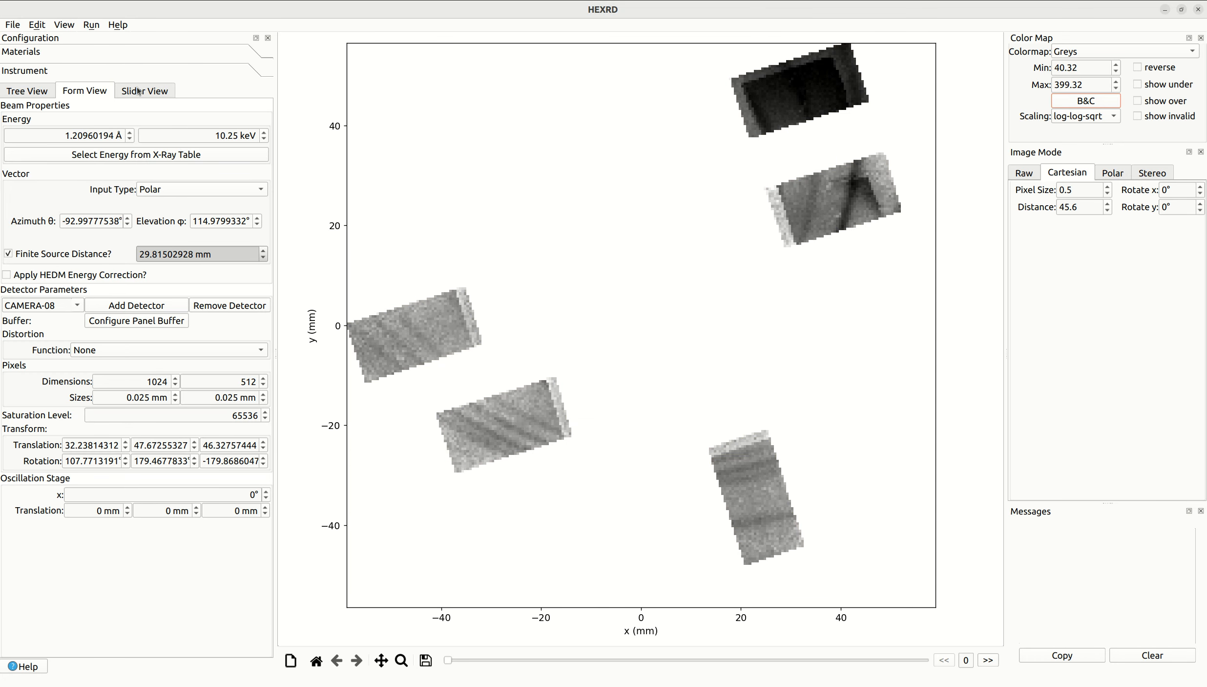
{"action": "left_click", "coordinate": [1095, 192]}
{"action": "key", "text": "Return"}
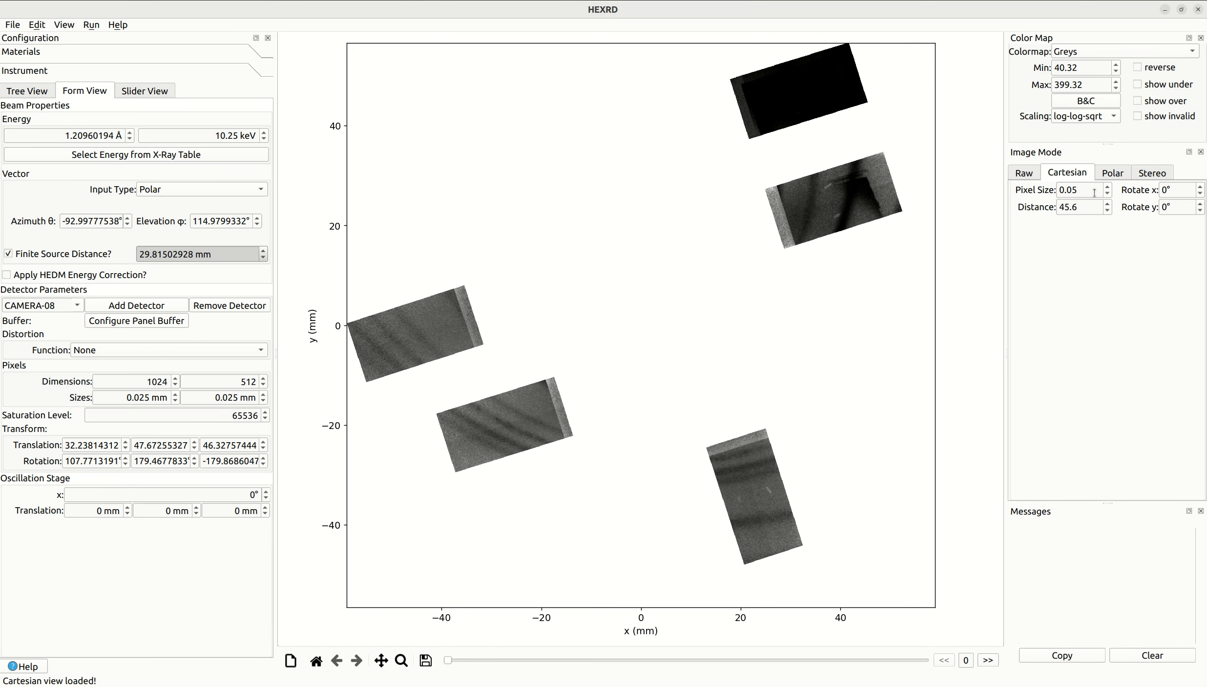
- Auto-adjust the brightness and contrast of the finer-resolution Cartesian view
{"action": "left_click", "coordinate": [1105, 99]}
{"action": "left_click", "coordinate": [566, 398]}
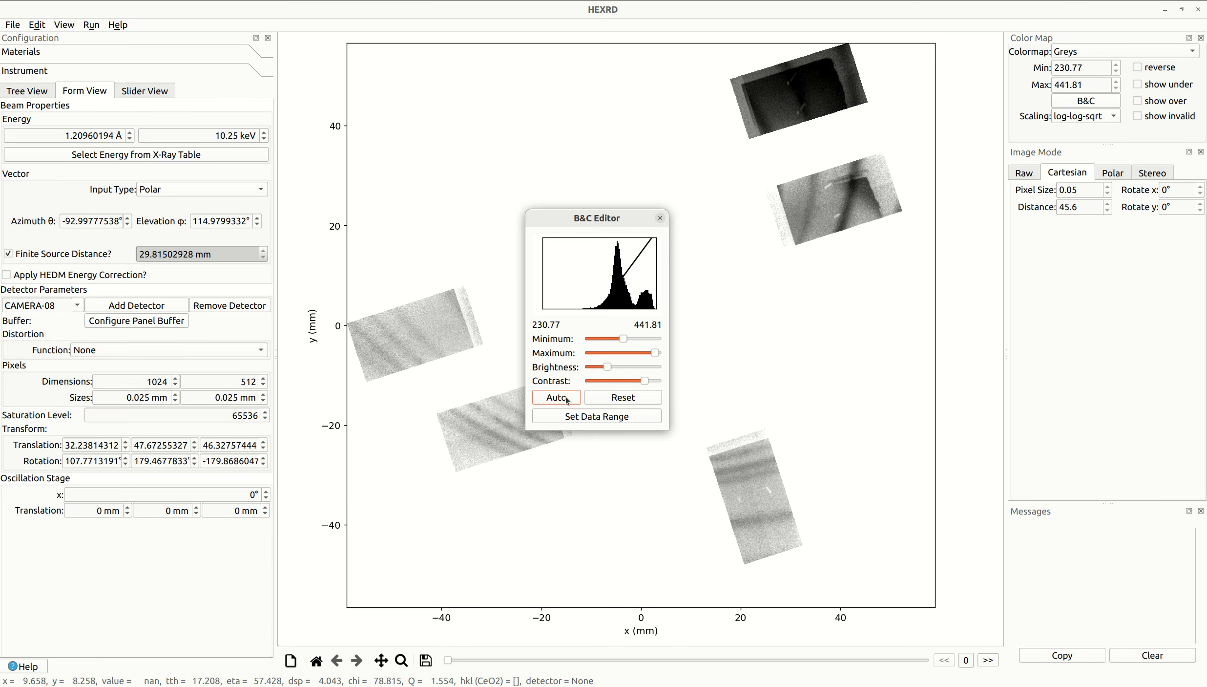
{"action": "left_click", "coordinate": [660, 218]}
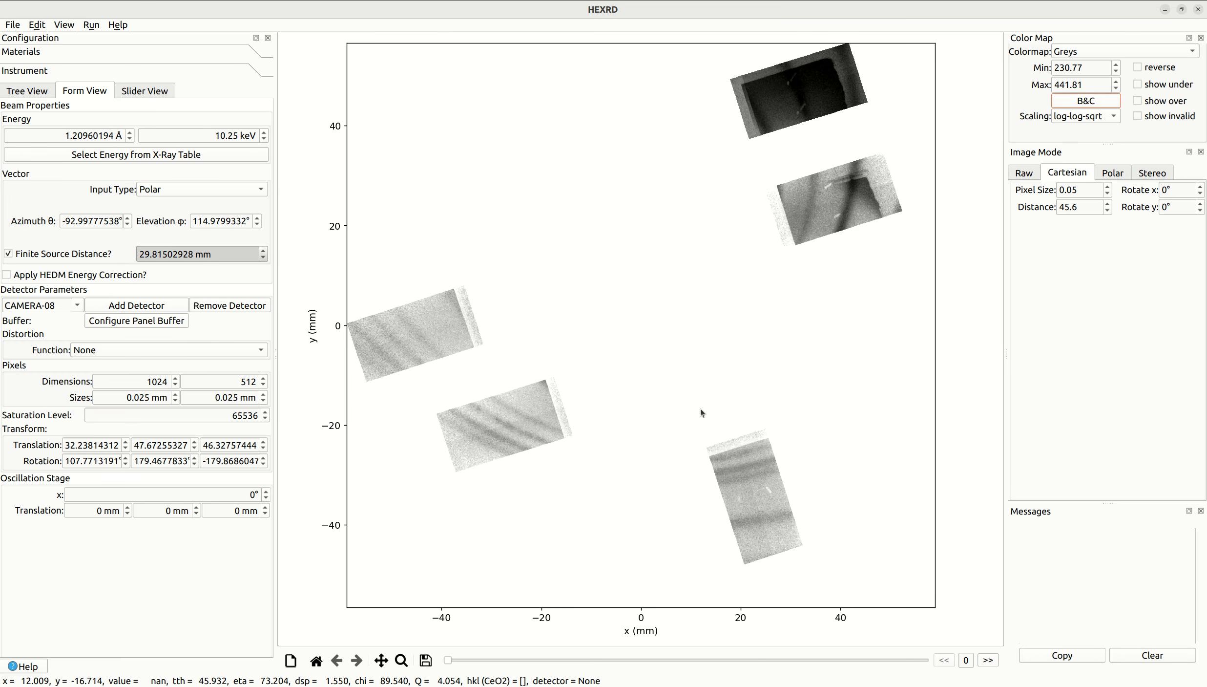
- Import the default material Mo into the material list alongside CeO2
{"action": "left_click", "coordinate": [35, 52]}
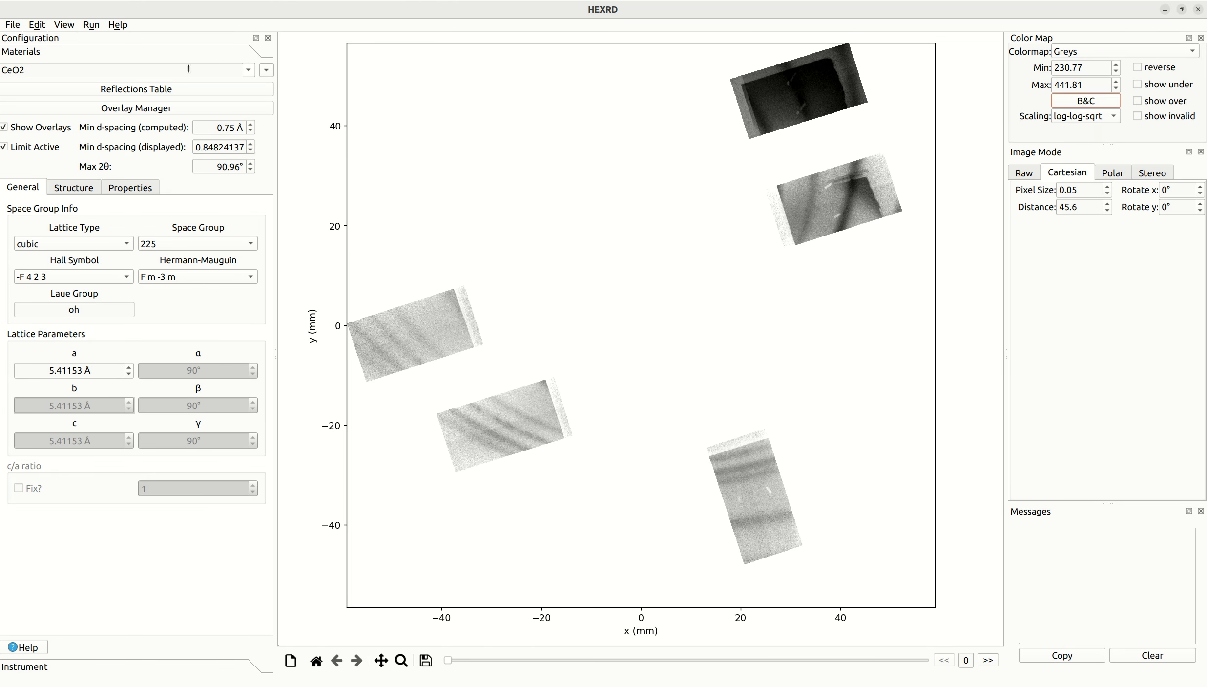
{"action": "left_click", "coordinate": [249, 70]}
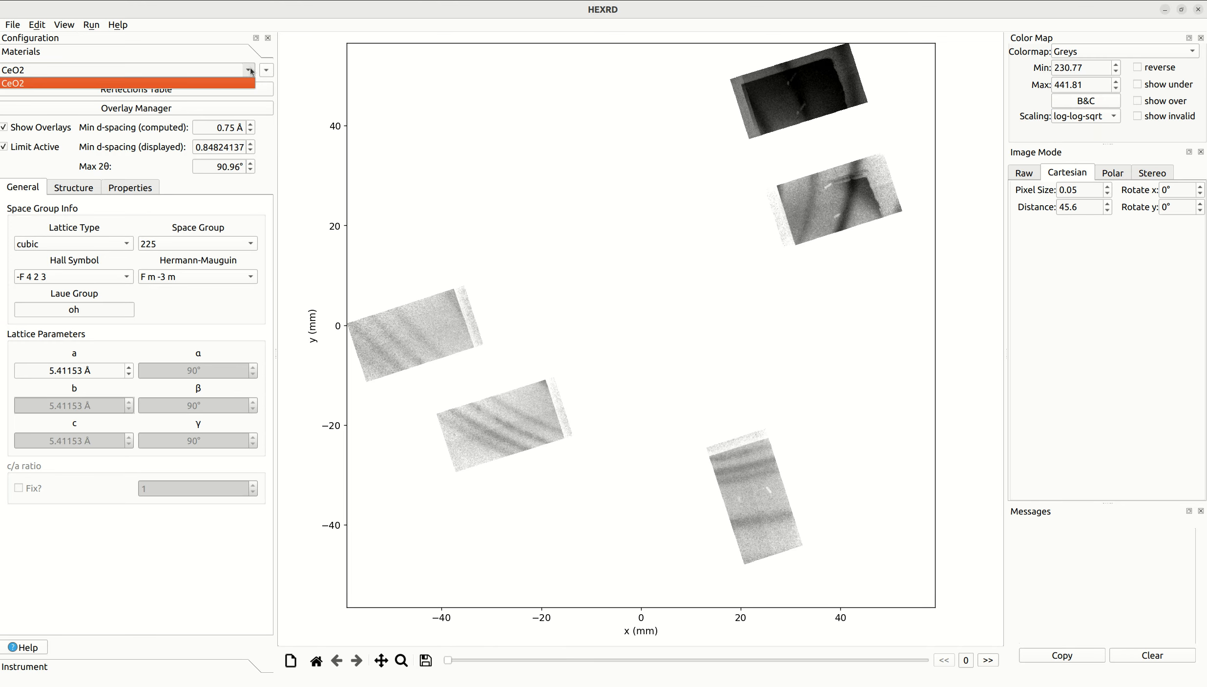
{"action": "left_click", "coordinate": [250, 71]}
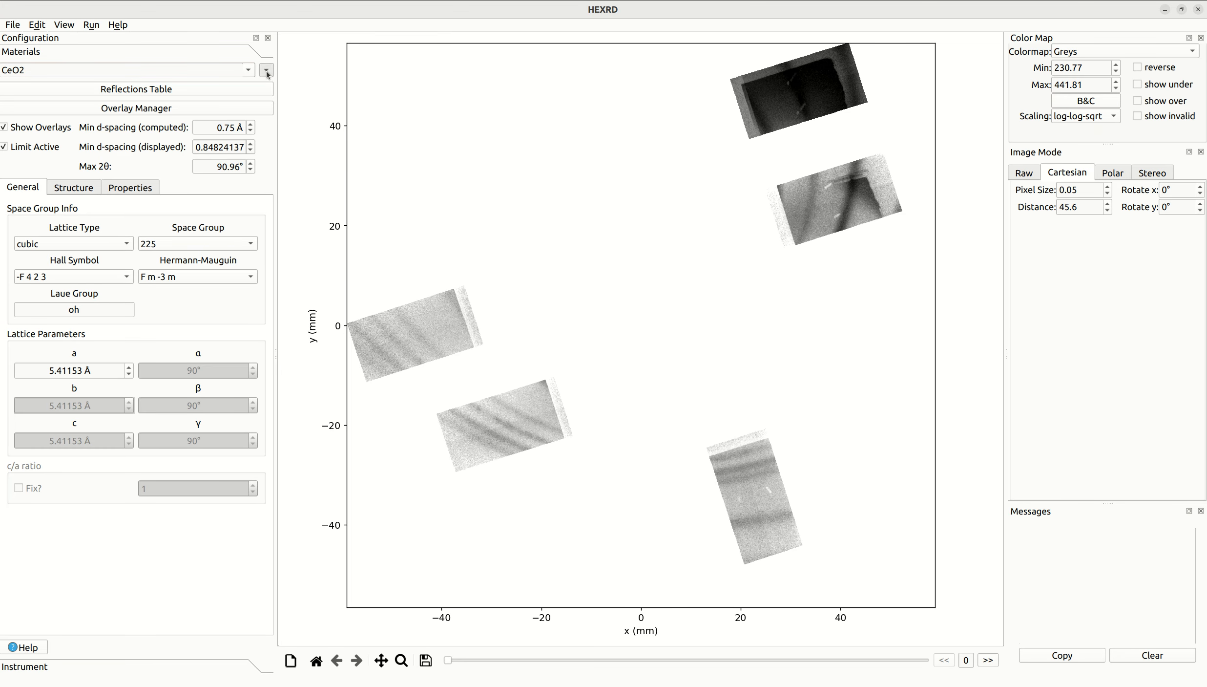
{"action": "left_click", "coordinate": [266, 71]}
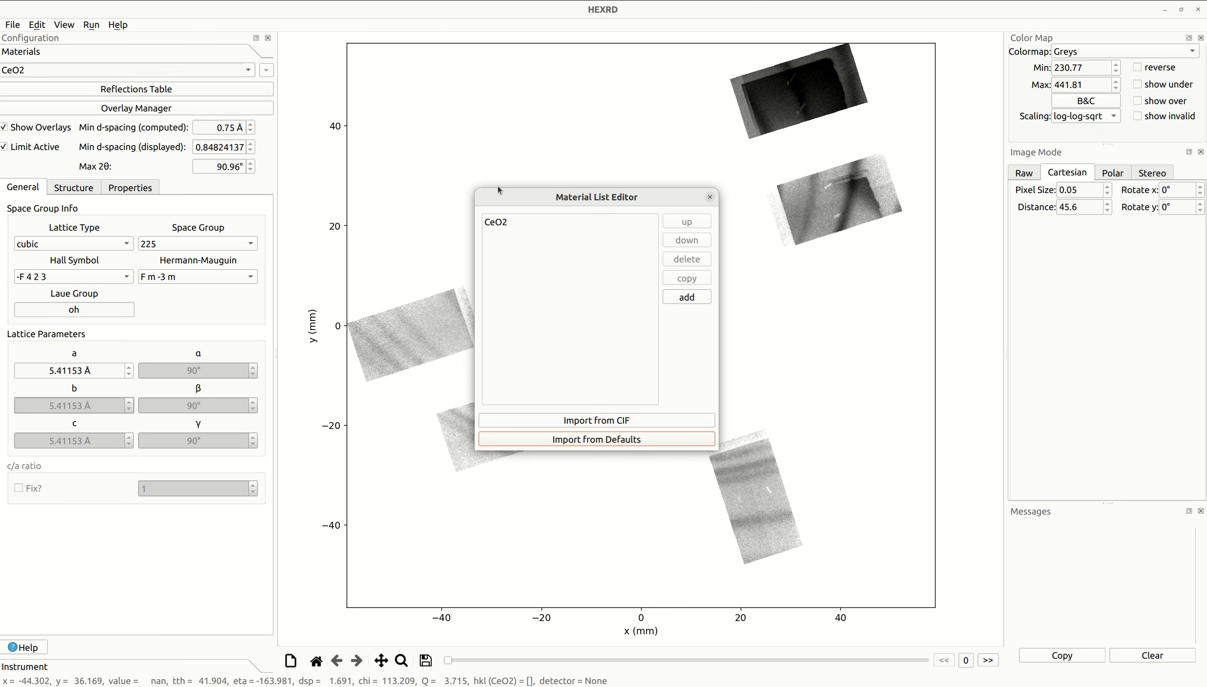
{"action": "left_click", "coordinate": [612, 441]}
{"action": "left_click", "coordinate": [577, 327]}
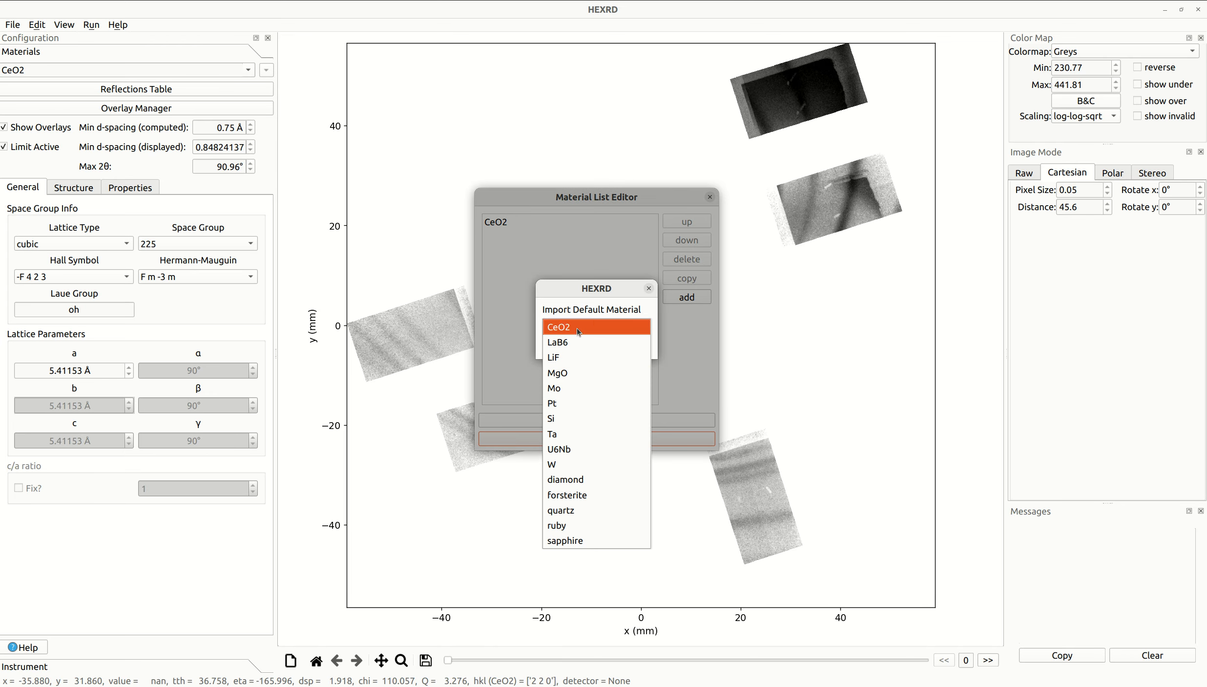
{"action": "left_click", "coordinate": [589, 381]}
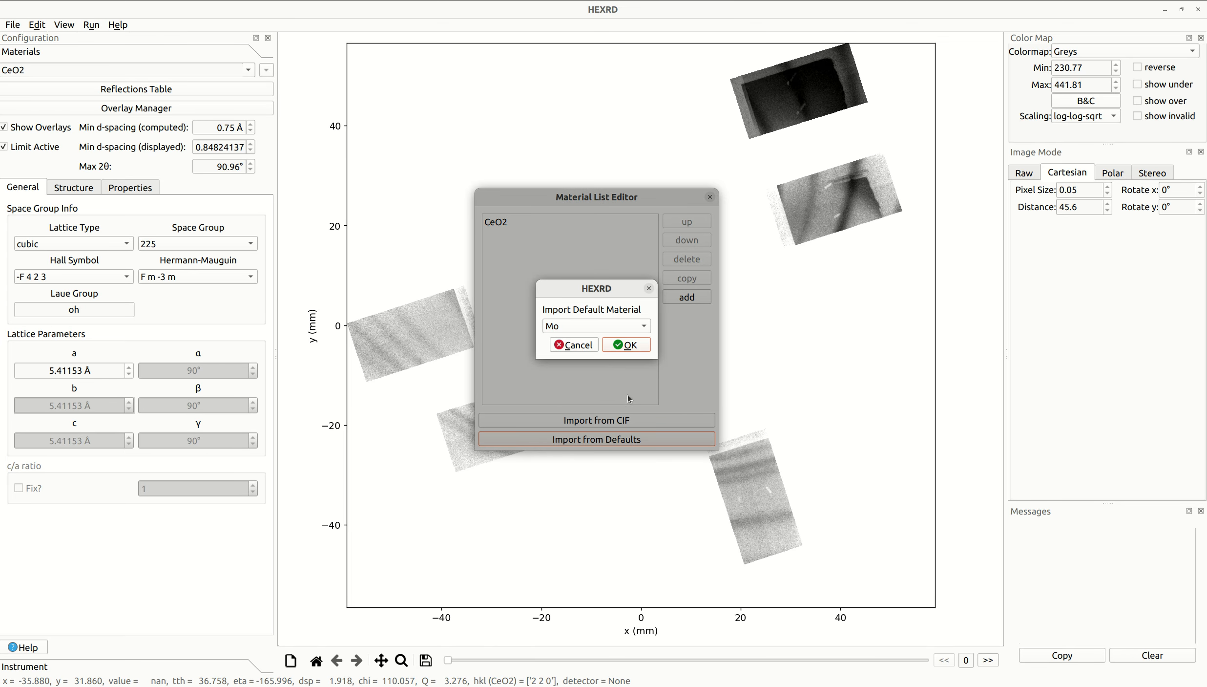
{"action": "left_click", "coordinate": [628, 346]}
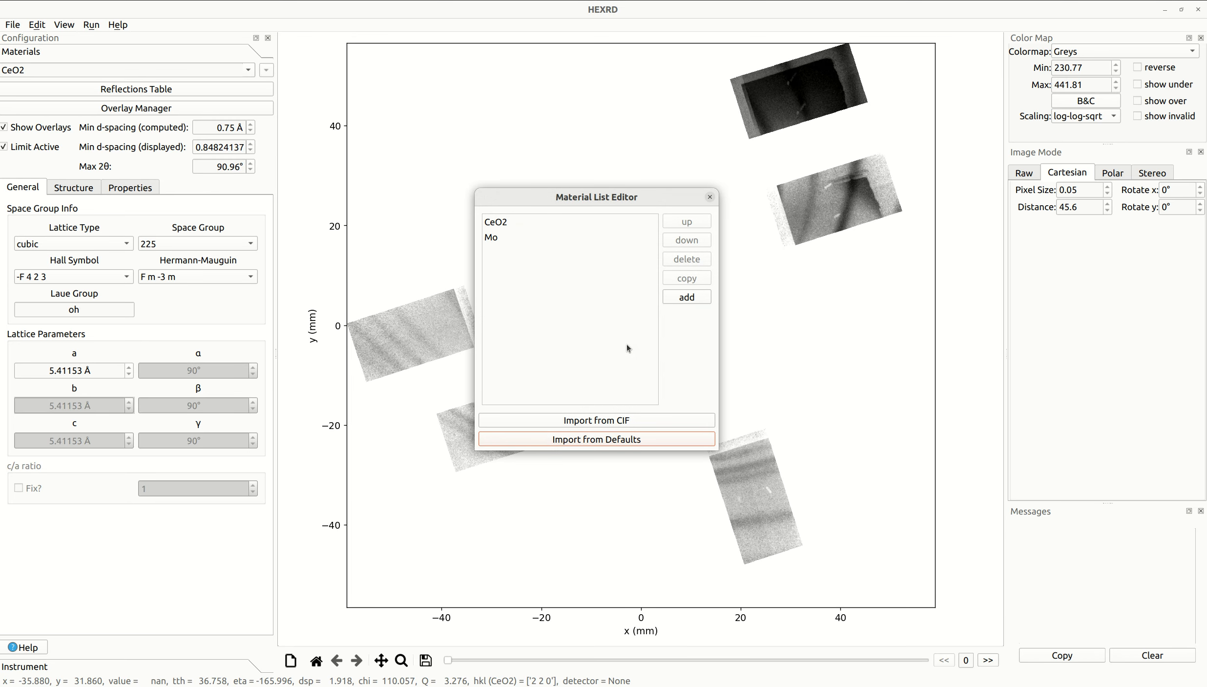
{"action": "left_click", "coordinate": [710, 197]}
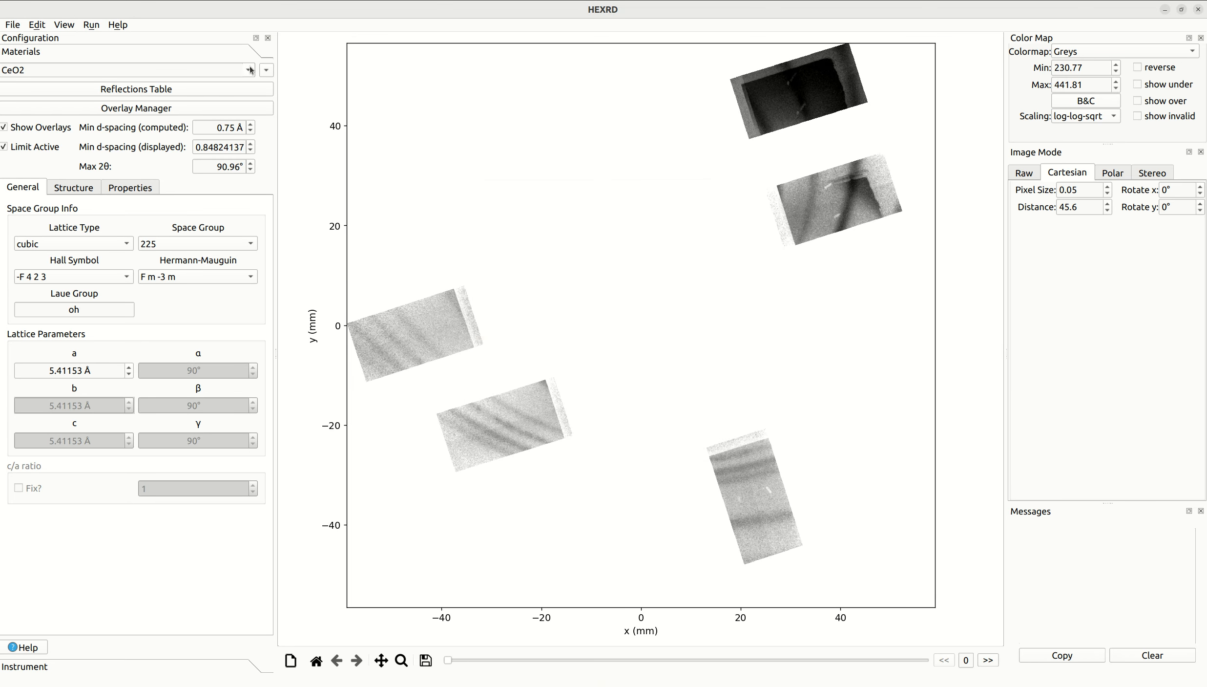
- Add a CeO2 powder overlay and set its distortion to Pinhole Camera Correction
{"action": "left_click", "coordinate": [147, 110]}
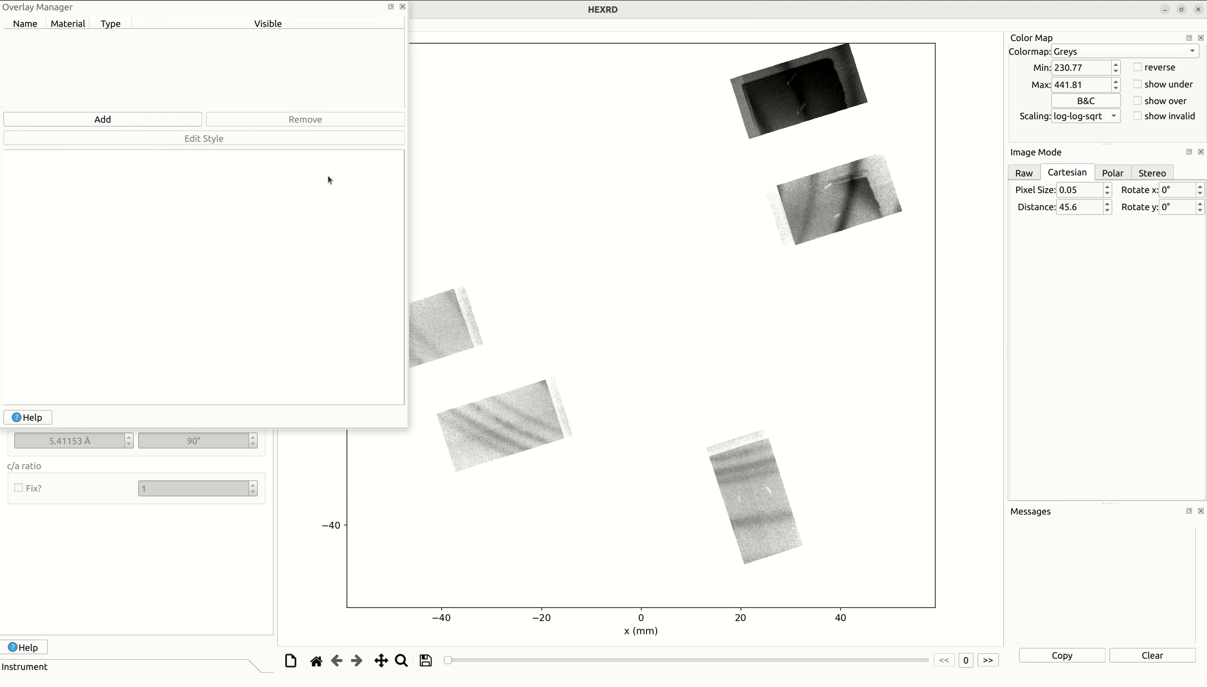
{"action": "left_click", "coordinate": [136, 116]}
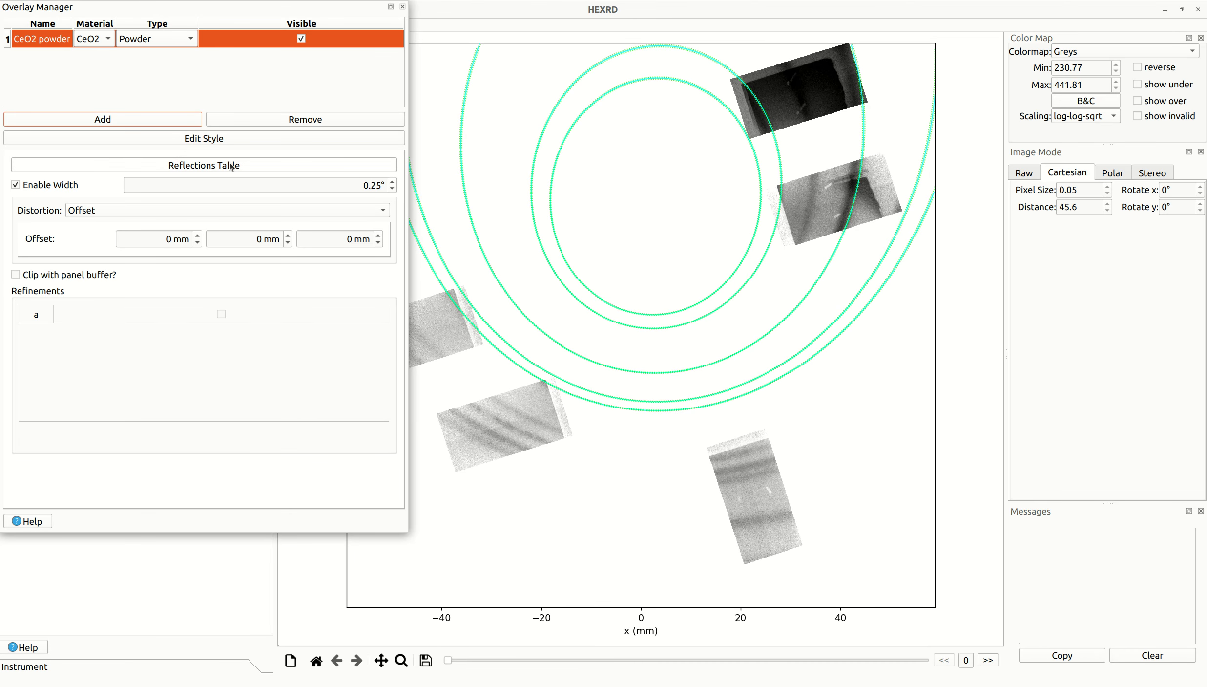
{"action": "left_click", "coordinate": [107, 212]}
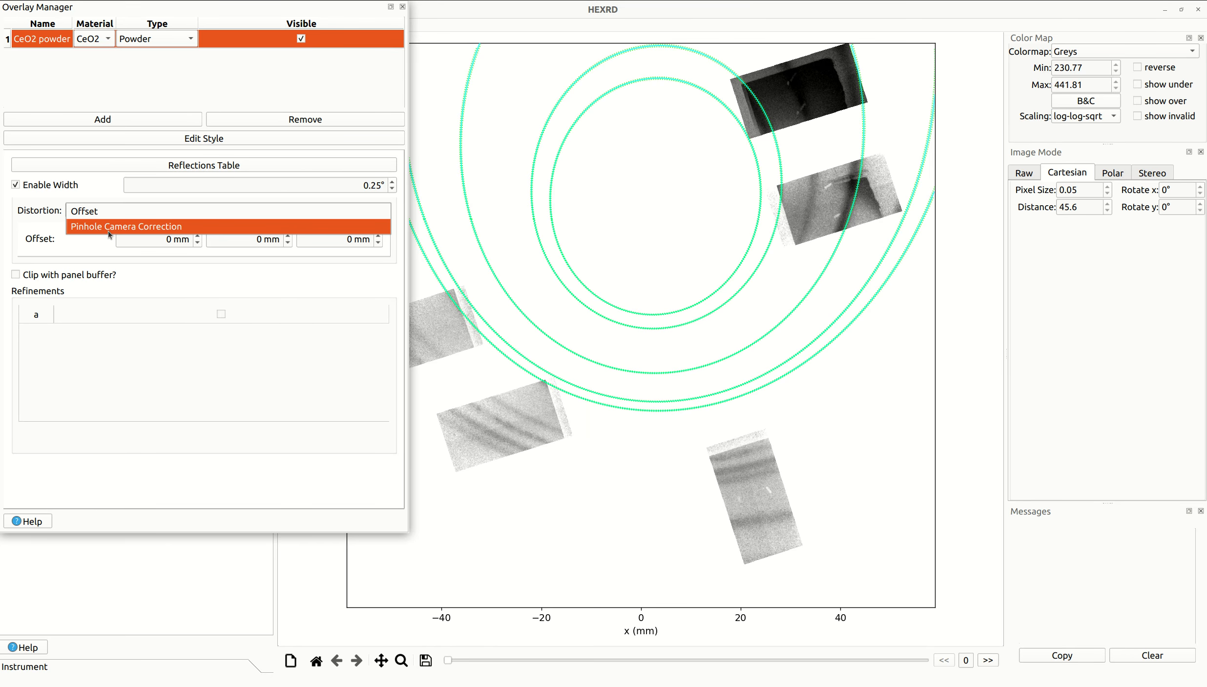
{"action": "left_click", "coordinate": [109, 226]}
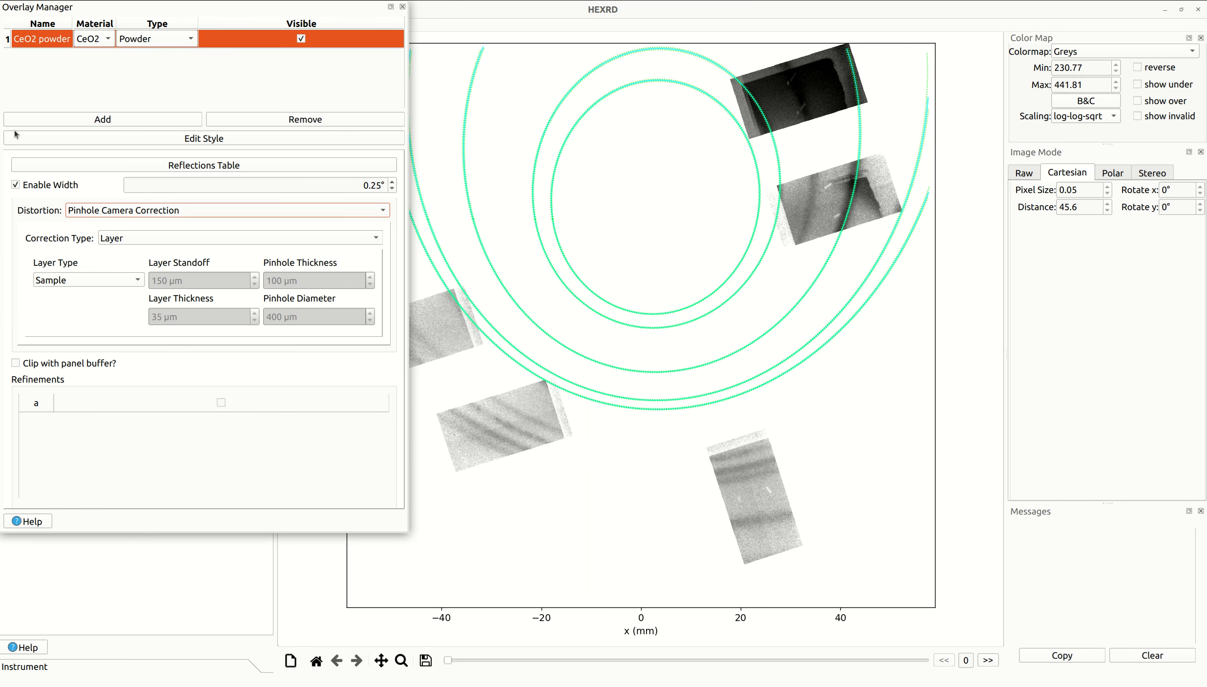
- Choose Layer as the CeO2 overlay's correction type, with Sample as the layer type
{"action": "left_click", "coordinate": [122, 241]}
{"action": "left_click", "coordinate": [66, 238]}
{"action": "left_click", "coordinate": [116, 239]}
{"action": "left_click", "coordinate": [123, 237]}
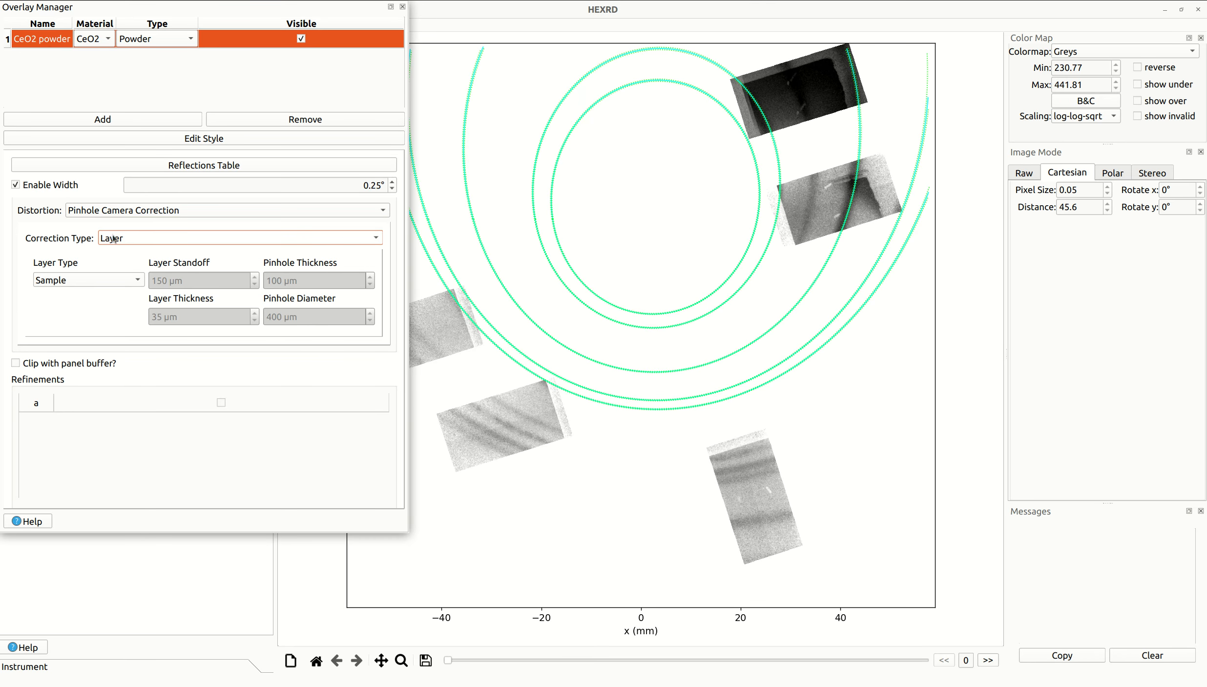
{"action": "left_click", "coordinate": [77, 282]}
{"action": "left_click", "coordinate": [71, 285]}
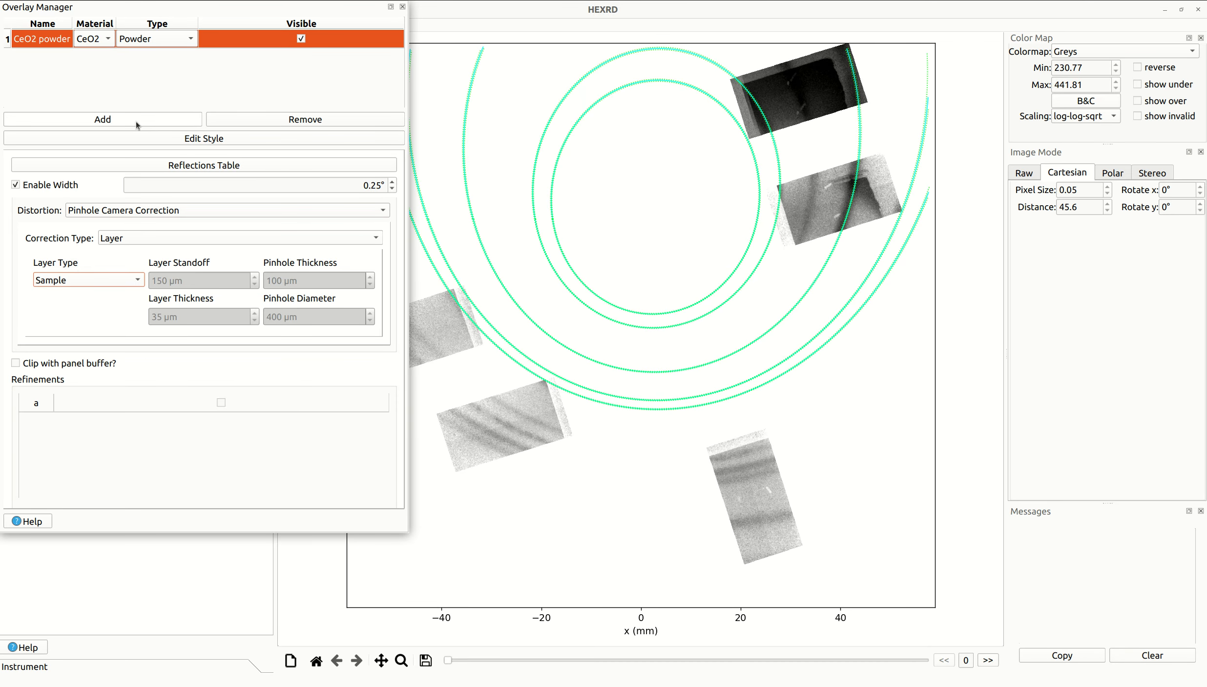
- Limit the CeO2 overlay's active reflections to 2 2 0, 4 0 0, 3 3 1, 4 2 0 and 4 2 2
{"action": "left_click", "coordinate": [195, 169]}
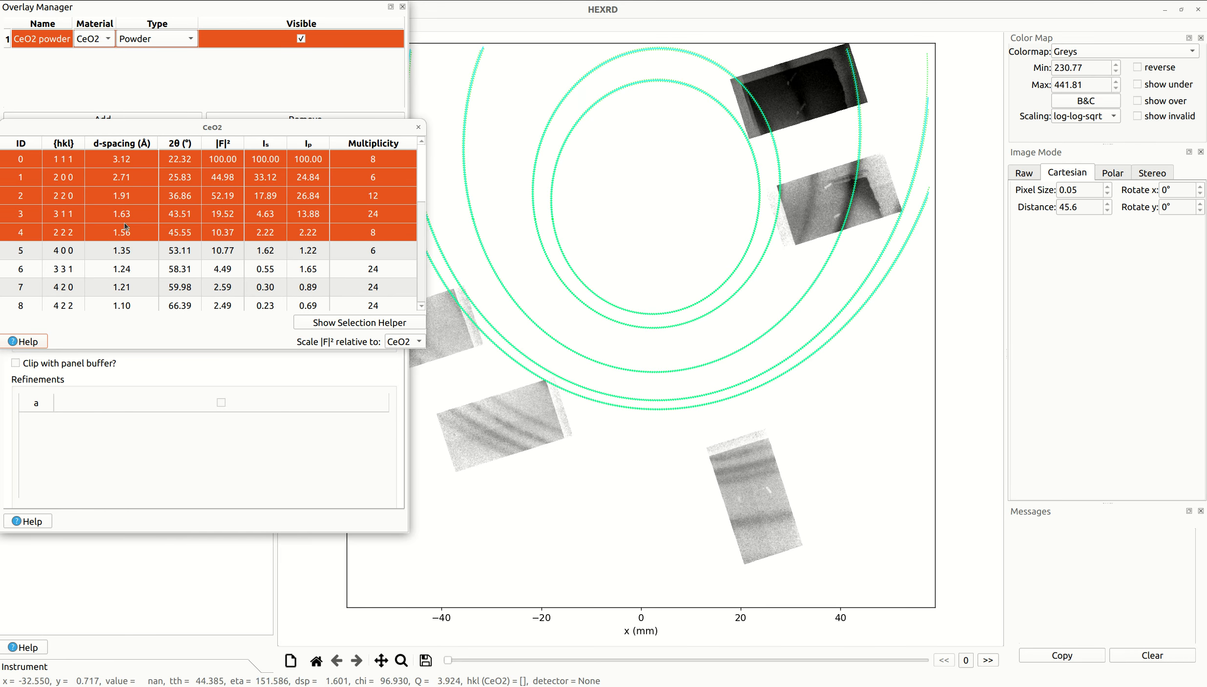
{"action": "left_click", "coordinate": [159, 200]}
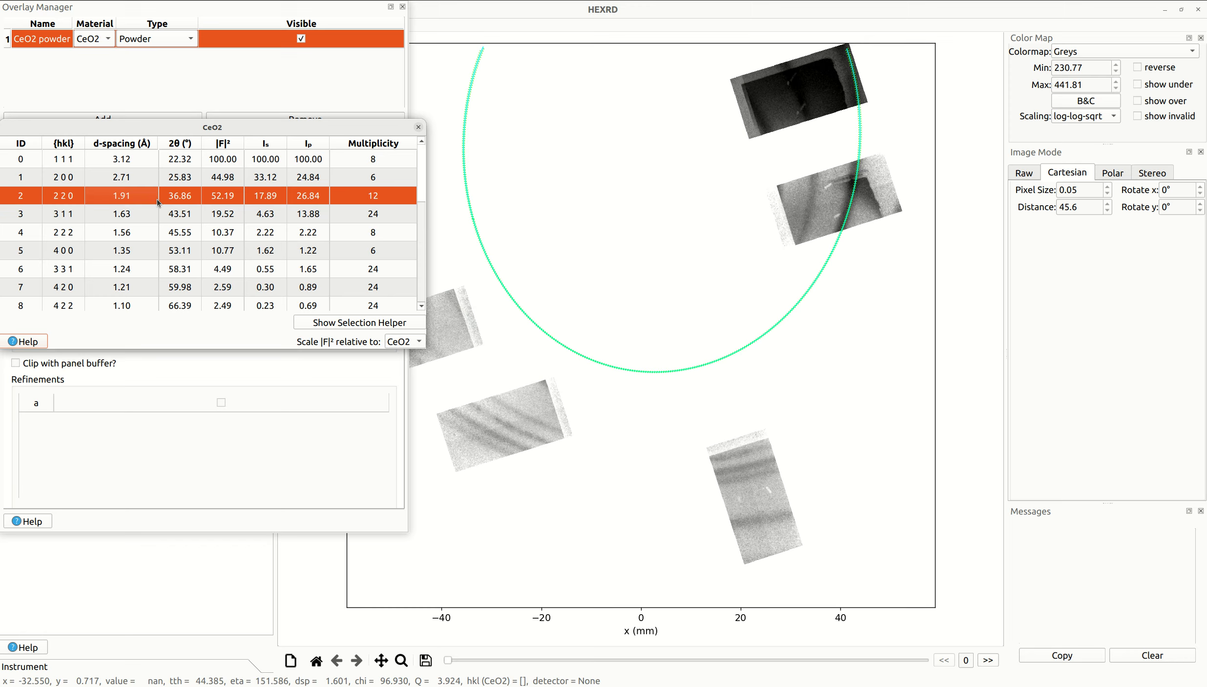
{"action": "left_click", "coordinate": [179, 253], "text": "ctrl"}
{"action": "left_click", "coordinate": [176, 271], "text": "ctrl"}
{"action": "left_click", "coordinate": [172, 289], "text": "ctrl"}
{"action": "left_click", "coordinate": [182, 299], "text": "ctrl"}
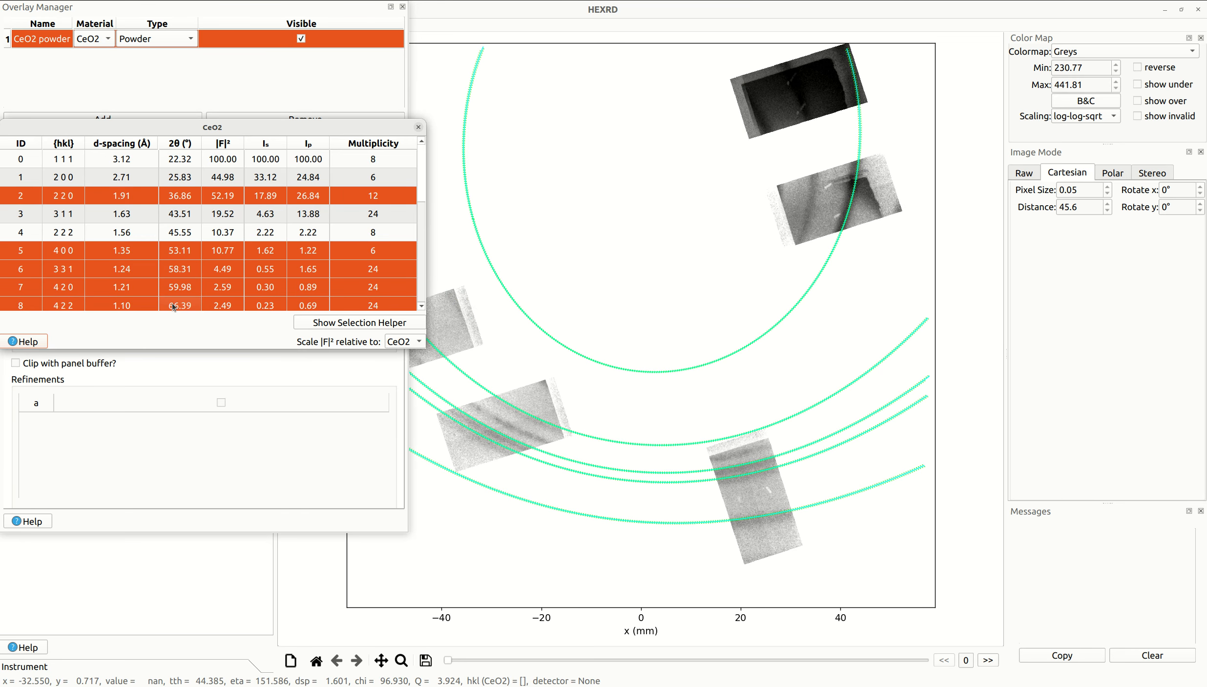
{"action": "left_click", "coordinate": [419, 128]}
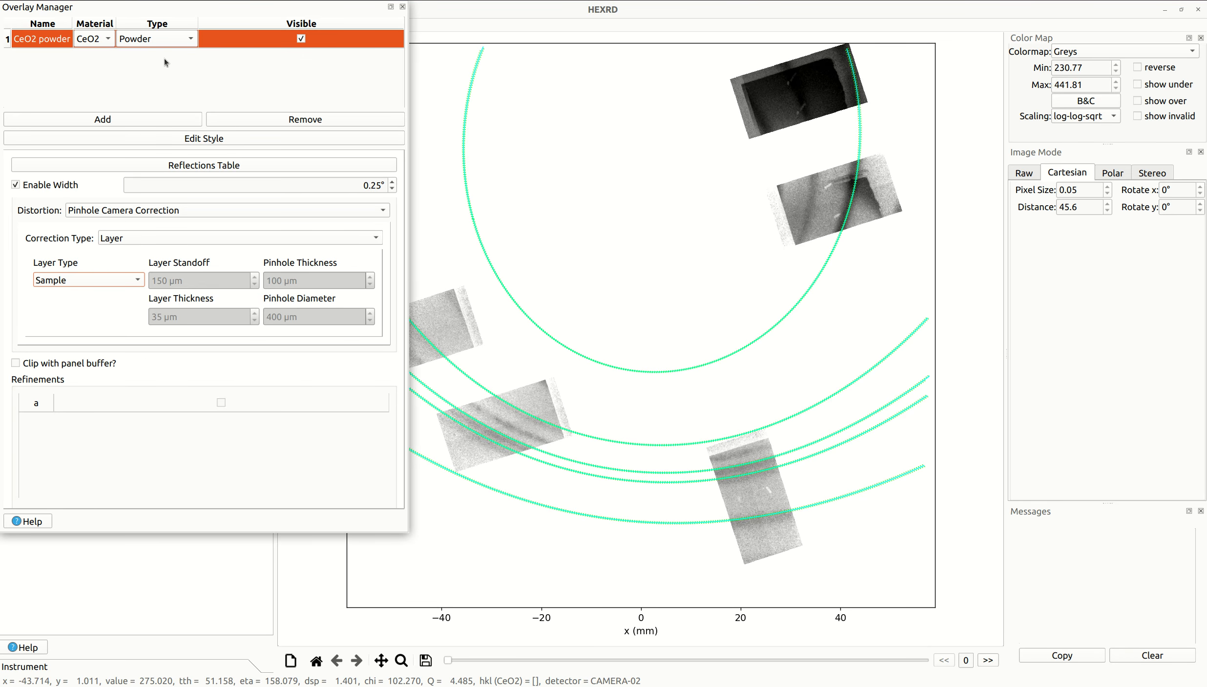
- Add a second powder overlay and assign it the Mo material
{"action": "left_click", "coordinate": [128, 117]}
{"action": "left_click", "coordinate": [109, 63]}
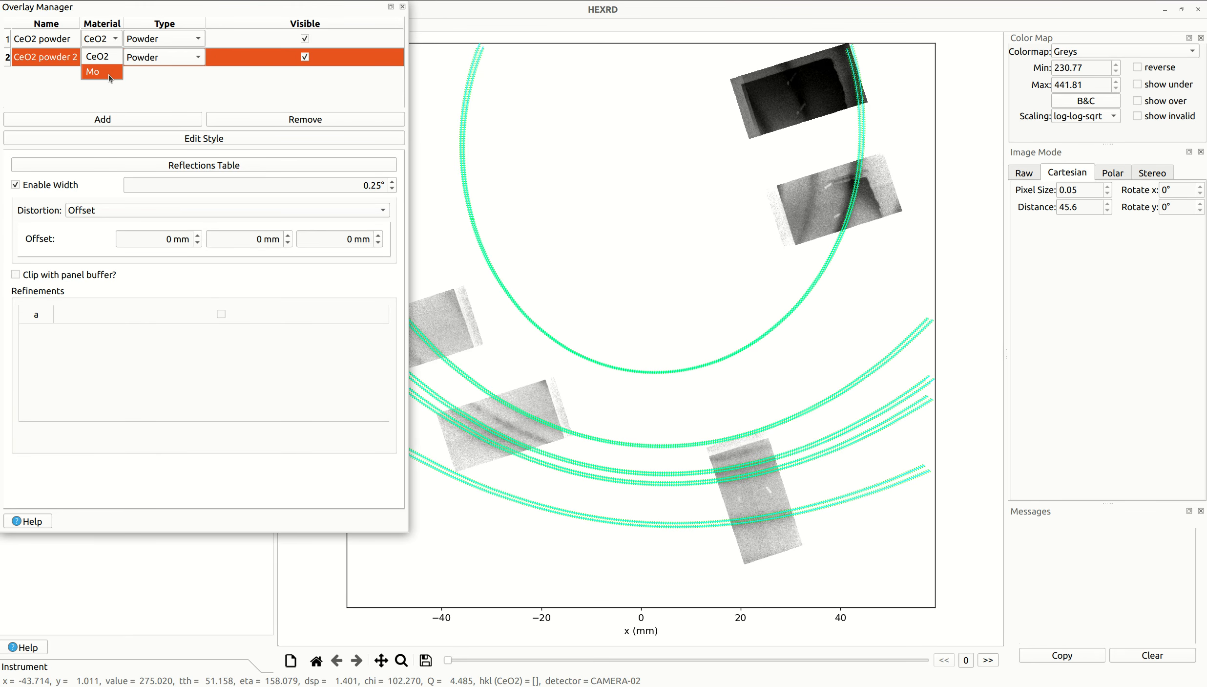
{"action": "left_click", "coordinate": [108, 73]}
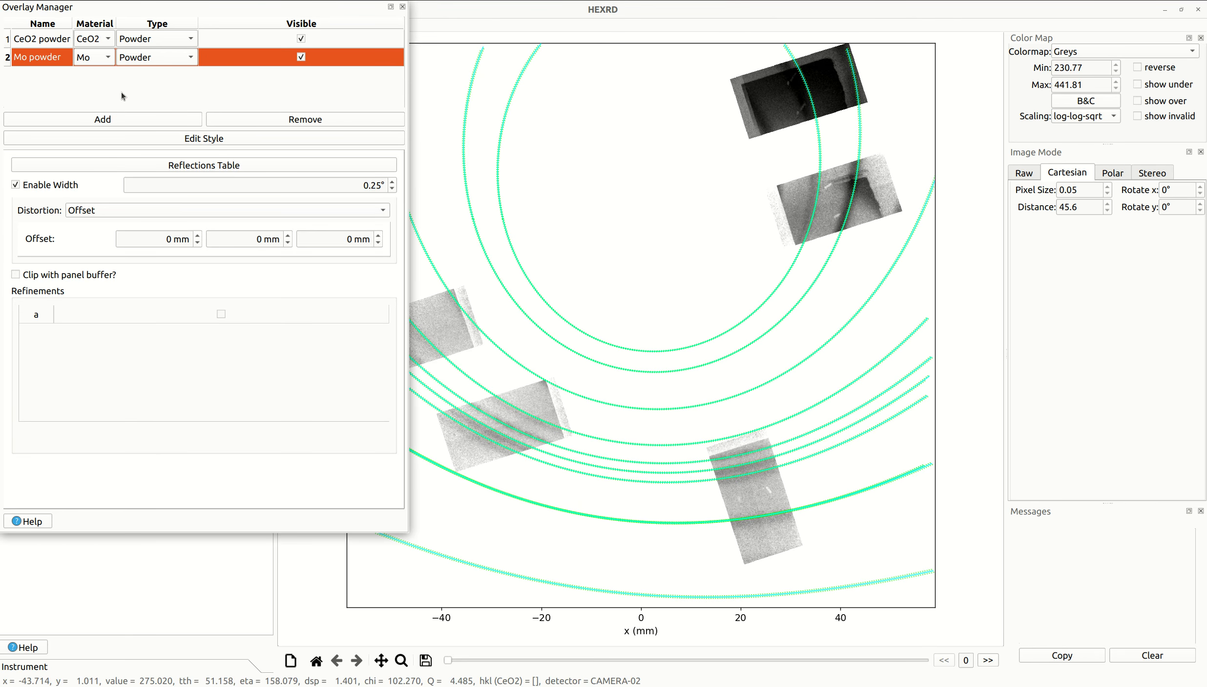
- Change the Mo overlay's data line color to red in its overlay style
{"action": "left_click", "coordinate": [228, 141]}
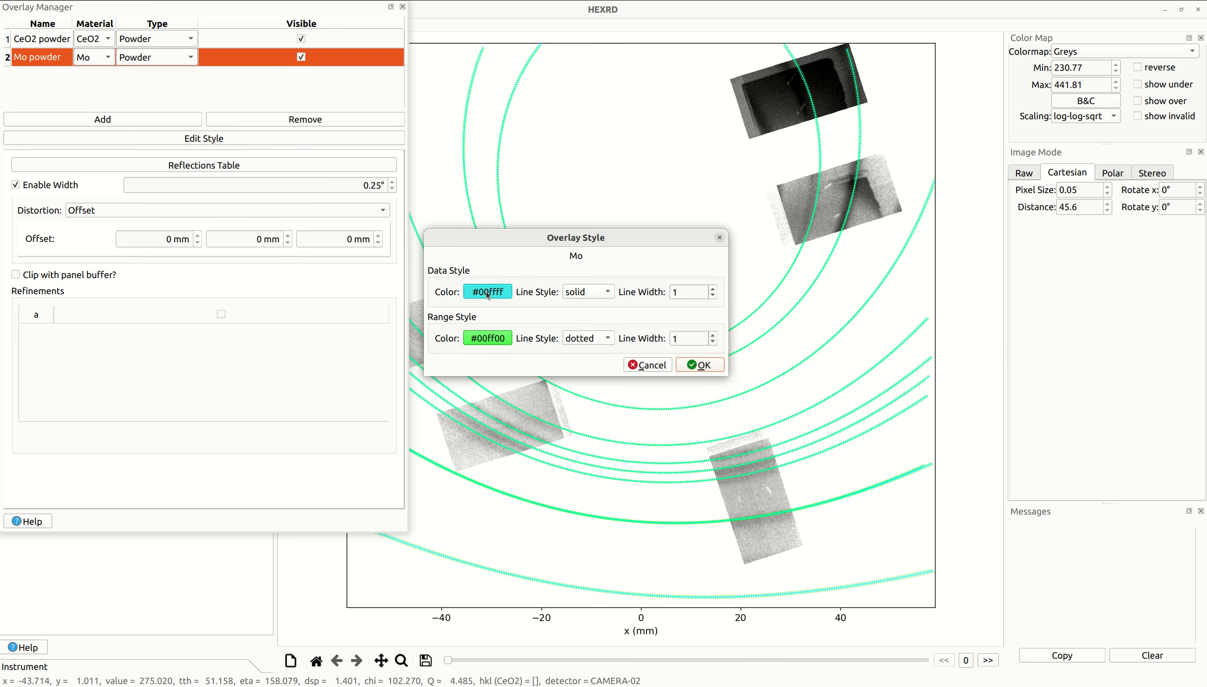
{"action": "left_click", "coordinate": [488, 292]}
{"action": "left_click", "coordinate": [576, 295]}
{"action": "left_click", "coordinate": [670, 240]}
{"action": "left_click", "coordinate": [711, 370]}
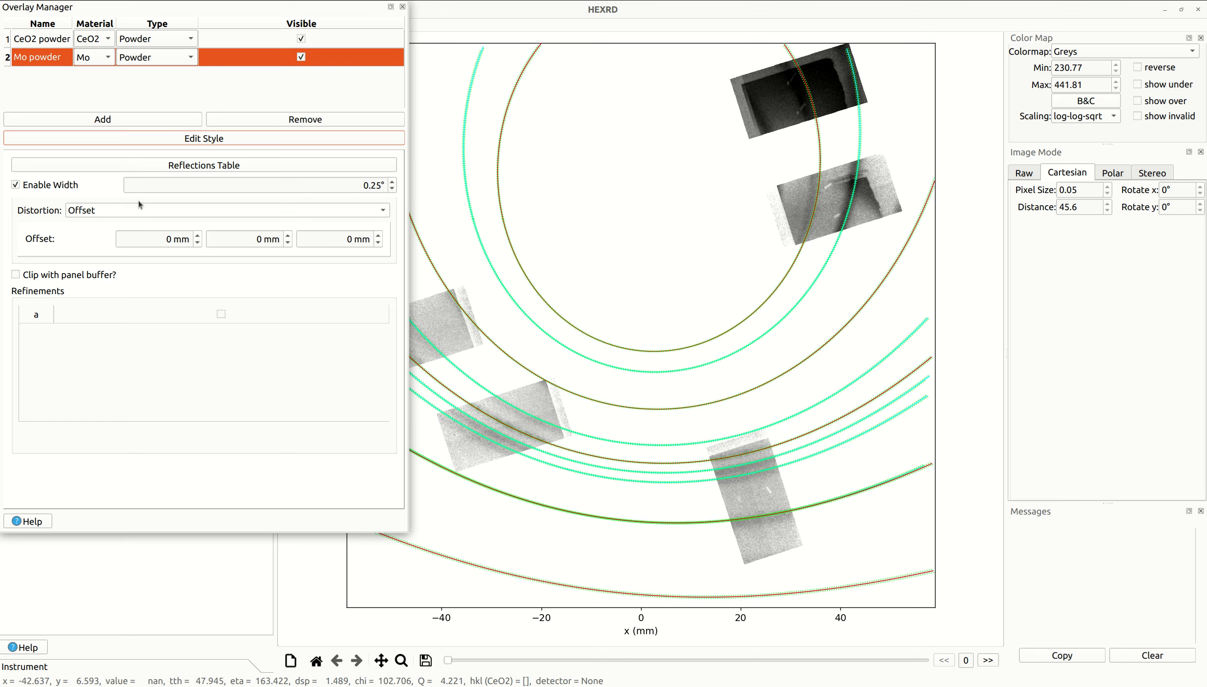
- Set the Mo overlay's distortion to Pinhole Camera Correction with the correction type Pinhole (Rygg)
{"action": "left_click", "coordinate": [105, 214]}
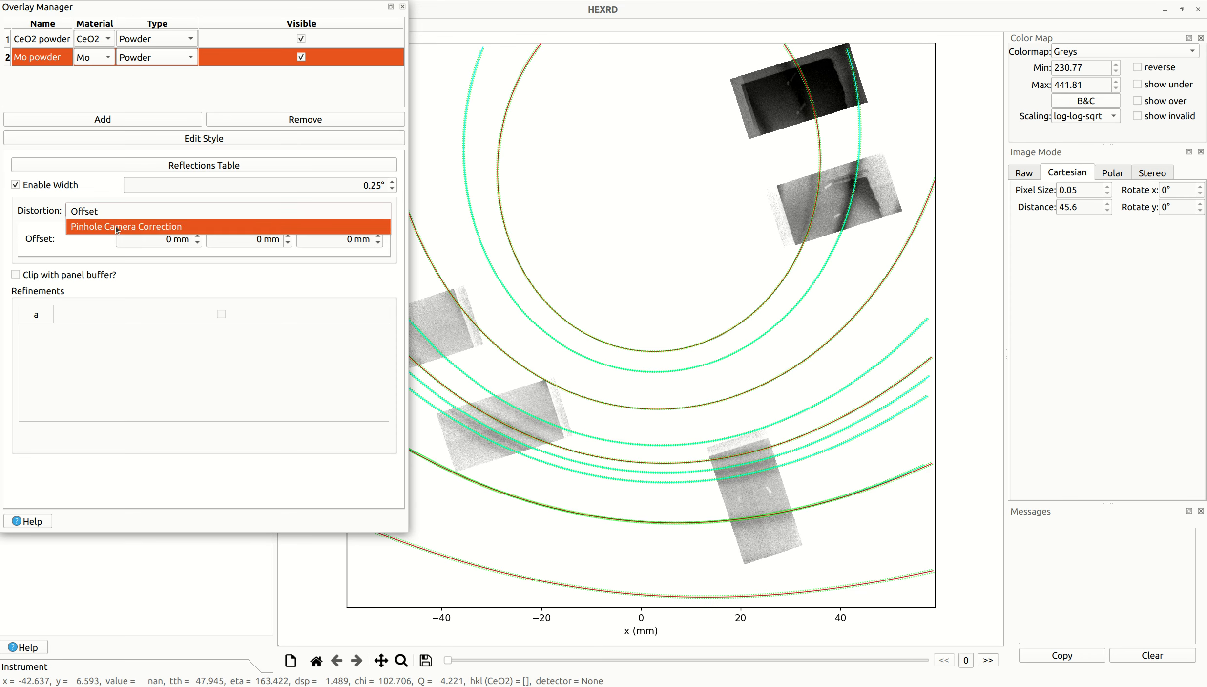
{"action": "left_click", "coordinate": [117, 227]}
{"action": "left_click", "coordinate": [126, 239]}
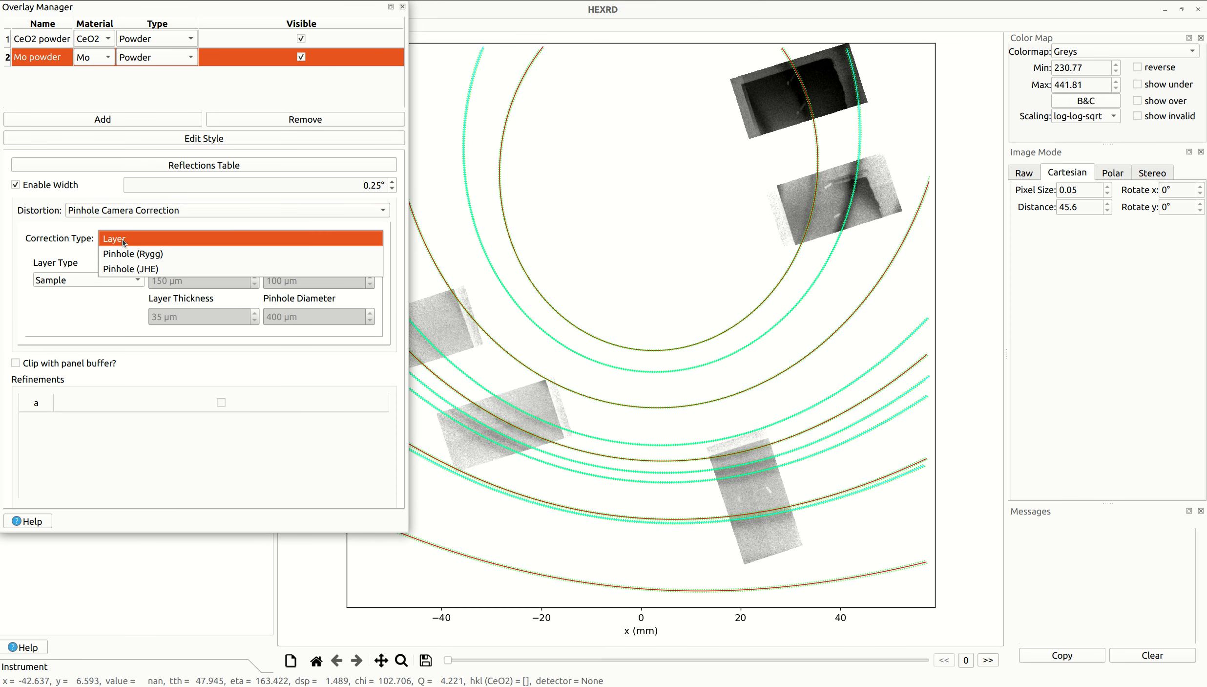
{"action": "left_click", "coordinate": [146, 255]}
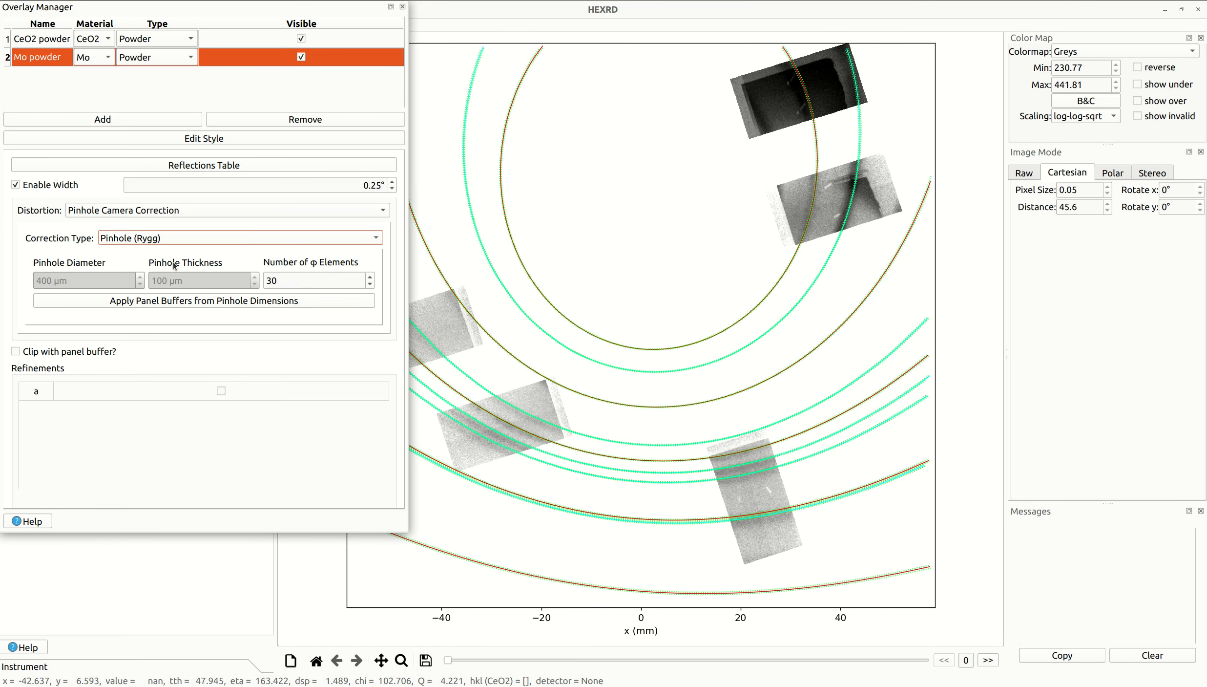
- Limit the Mo overlay's active reflections to 1 1 0 and 2 1 1, and close the overlay manager
{"action": "left_click", "coordinate": [206, 165]}
{"action": "left_click", "coordinate": [223, 181]}
{"action": "left_click", "coordinate": [235, 216], "text": "ctrl"}
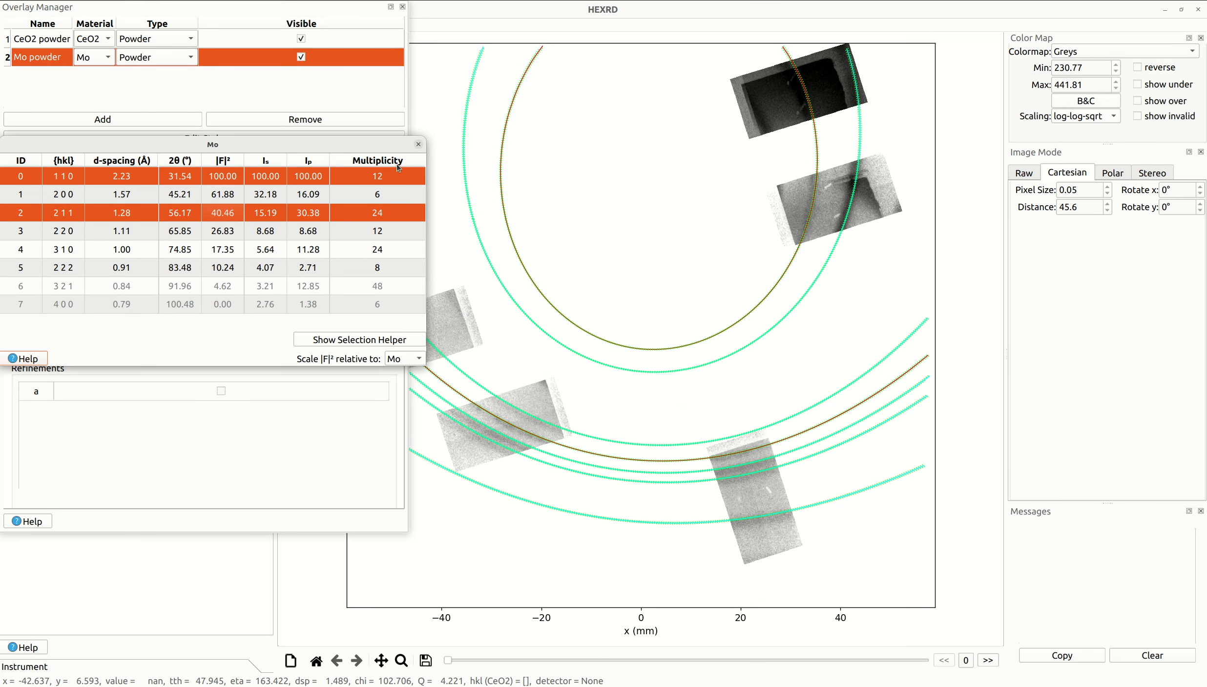
{"action": "left_click", "coordinate": [418, 145]}
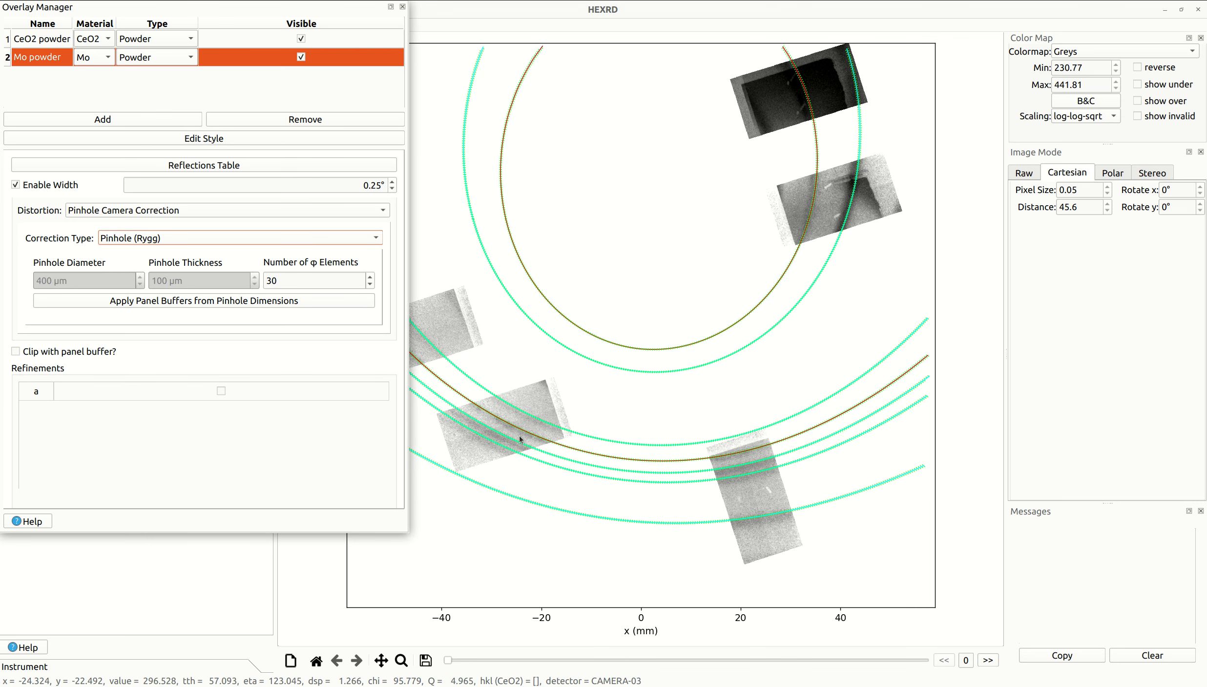
{"action": "left_click", "coordinate": [402, 6]}
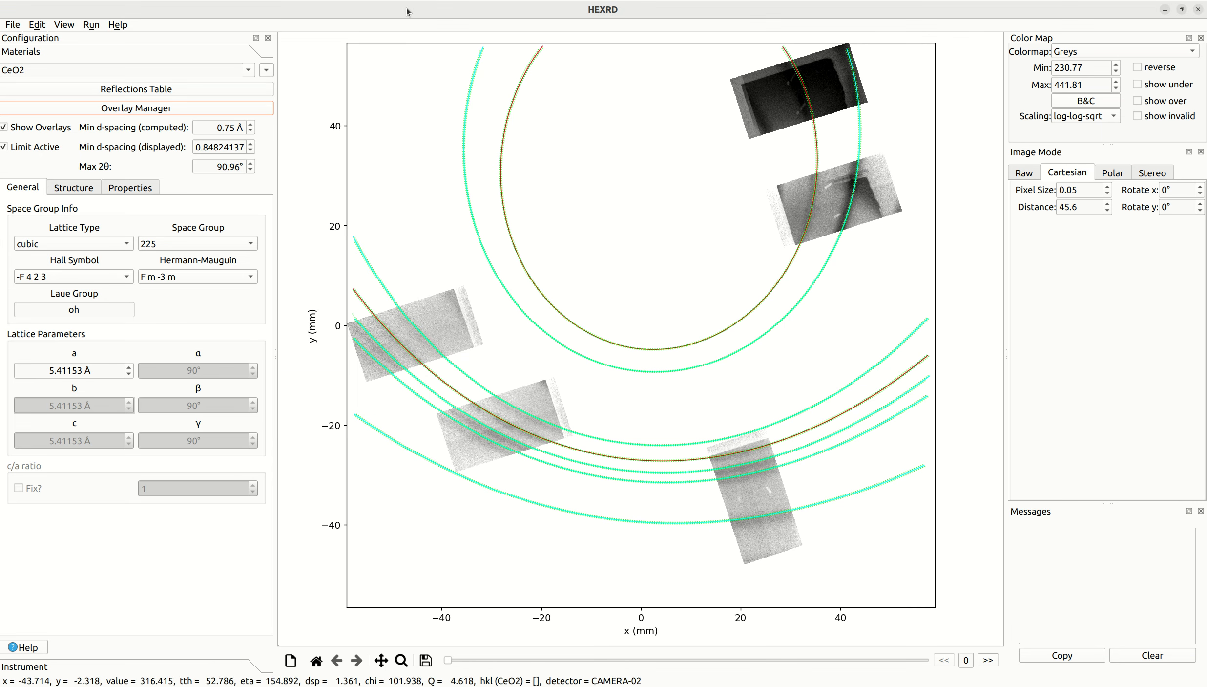
- Compare the detector images with and without the overlays, and examine the ring alignment on the CAMERA-03 image up close
{"action": "left_click", "coordinate": [46, 128]}
{"action": "left_click", "coordinate": [46, 128]}
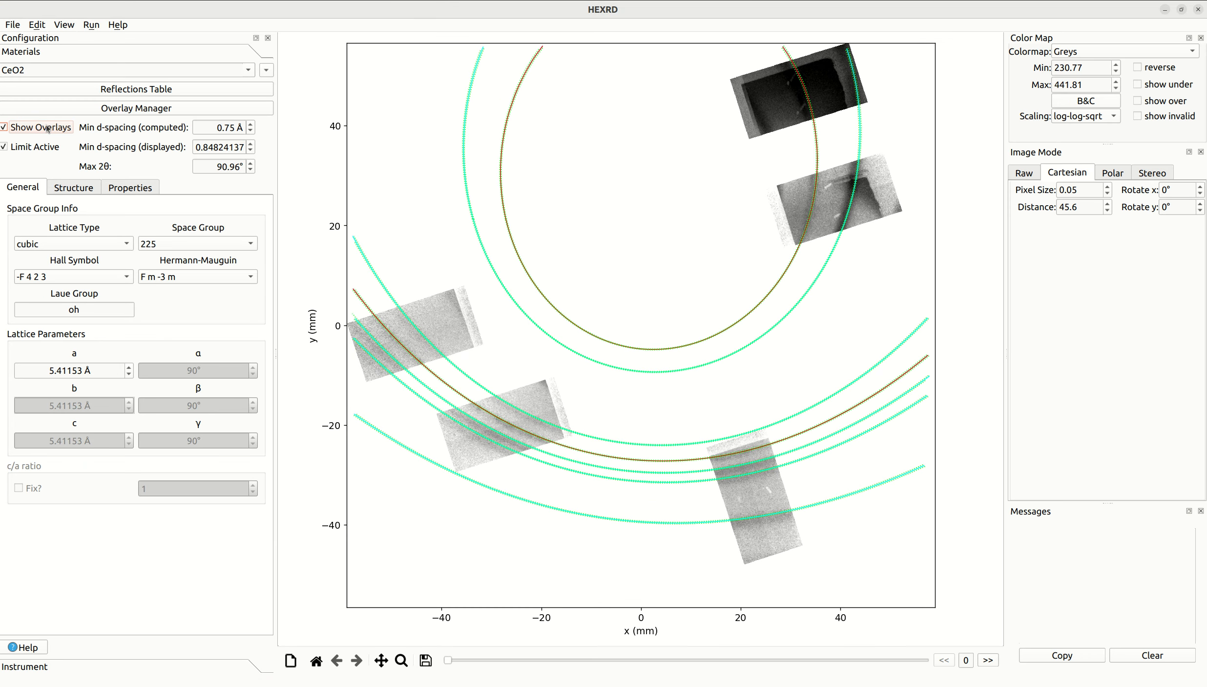
{"action": "left_click", "coordinate": [48, 128]}
{"action": "left_click", "coordinate": [47, 128]}
{"action": "left_click", "coordinate": [47, 127]}
{"action": "left_click", "coordinate": [47, 128]}
{"action": "left_click", "coordinate": [48, 128]}
{"action": "left_click", "coordinate": [401, 660]}
{"action": "left_click_drag", "start_coordinate": [424, 373], "coordinate": [566, 475]}
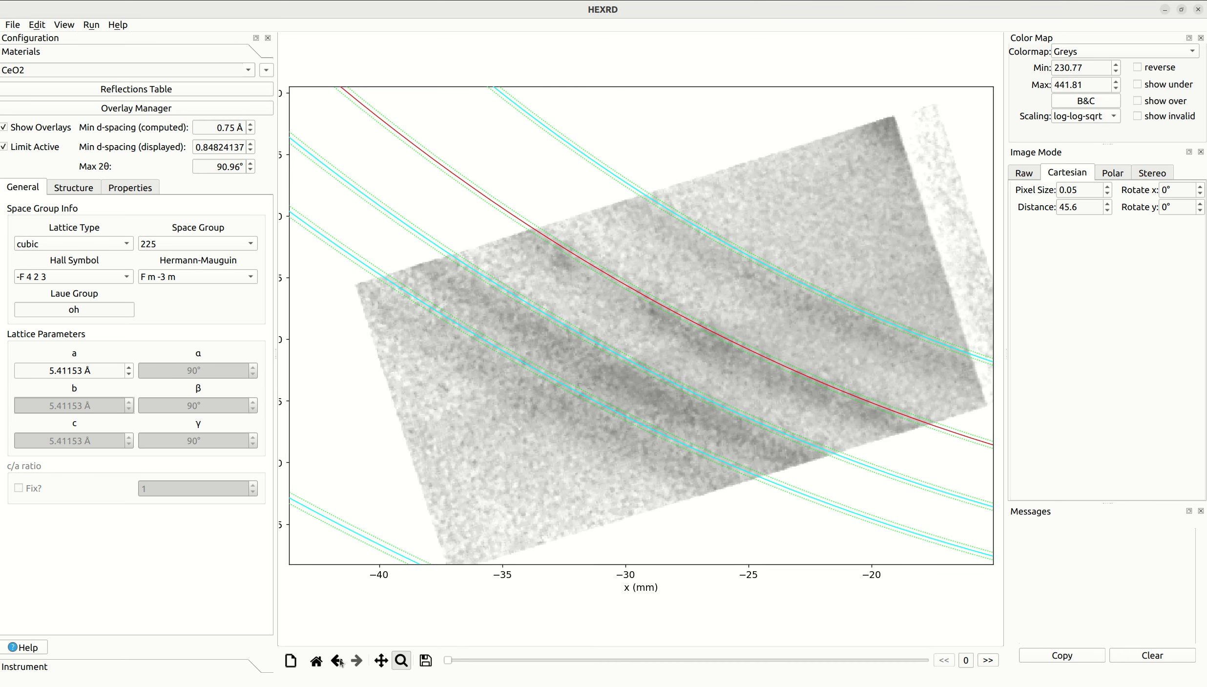
{"action": "left_click", "coordinate": [316, 662]}
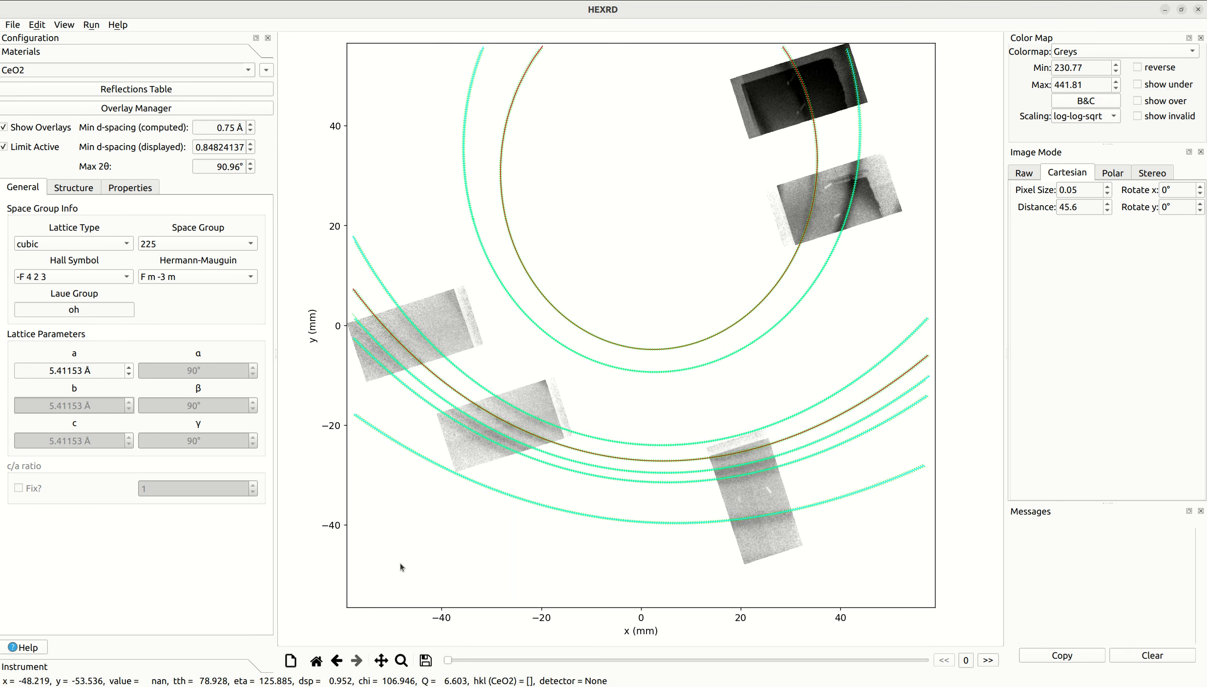
- Hide the overlays and show the data in polar view with an η range of -60° to 170°
{"action": "left_click", "coordinate": [47, 129]}
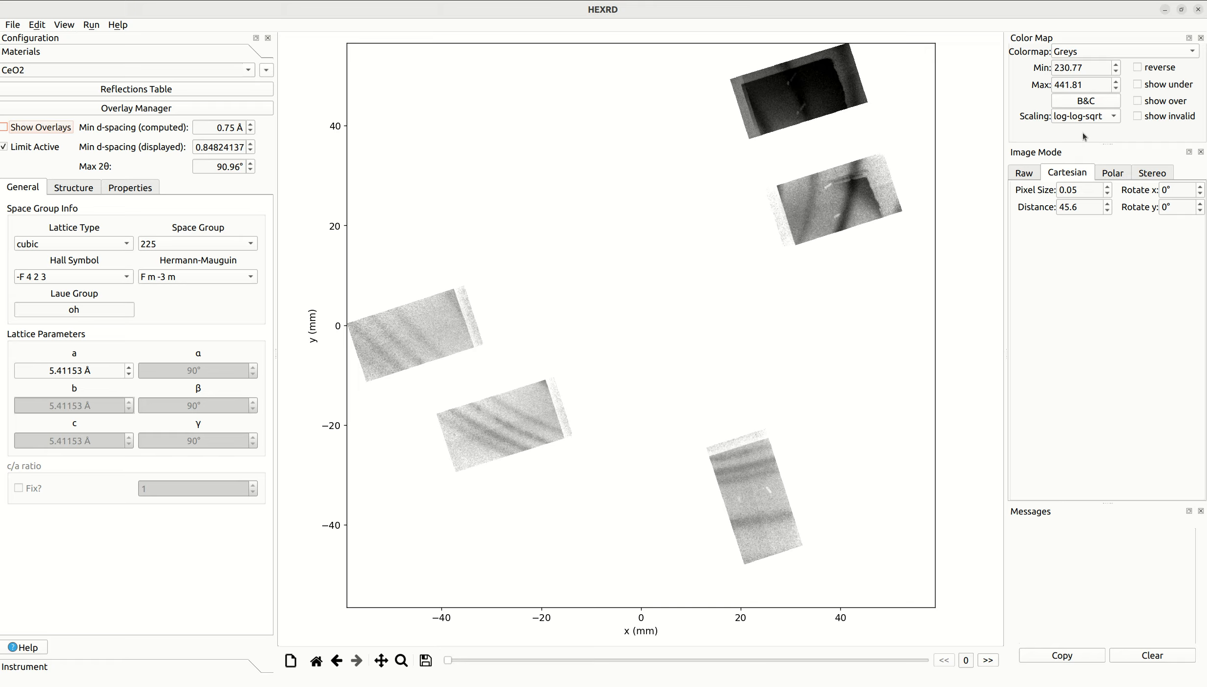
{"action": "left_click", "coordinate": [1115, 174]}
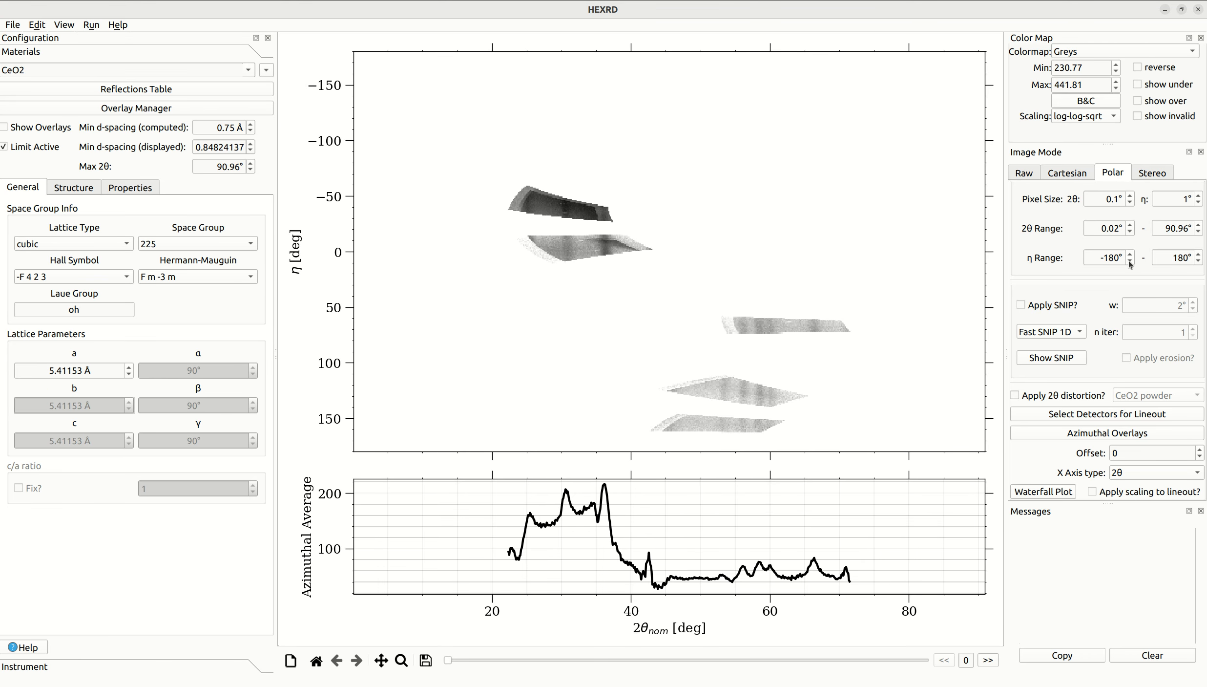
{"action": "double_click", "coordinate": [1112, 258]}
{"action": "type", "text": "60"}
{"action": "key", "text": "Return"}
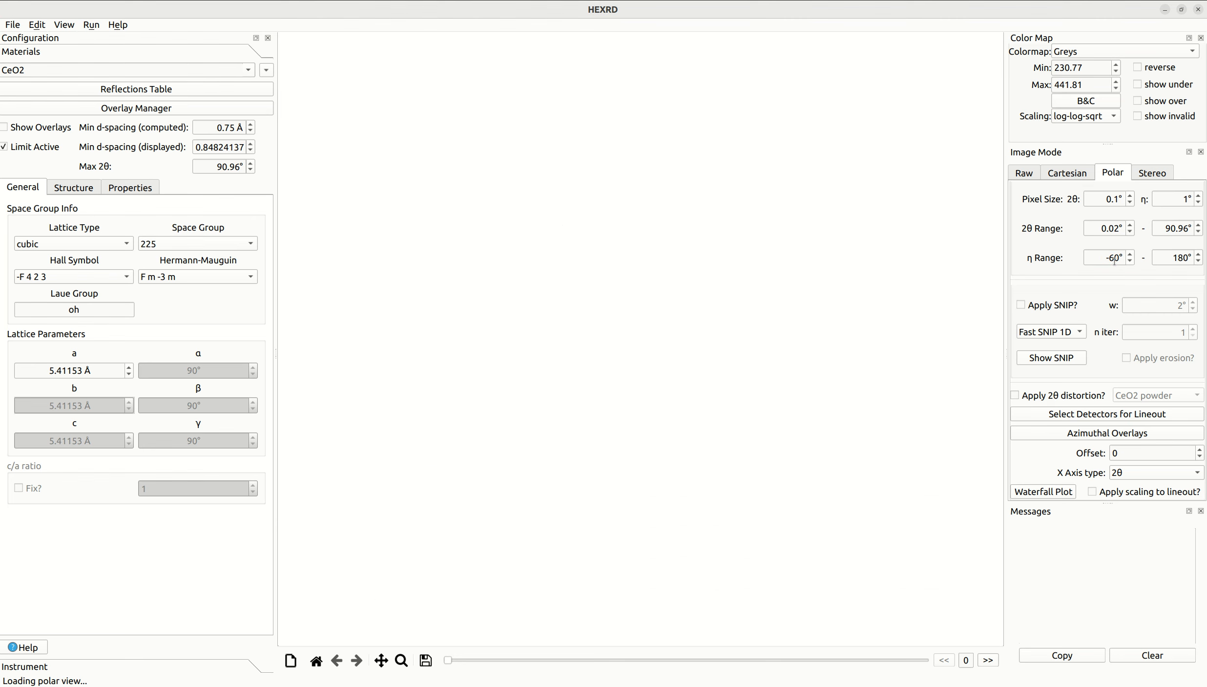
{"action": "double_click", "coordinate": [1160, 256]}
{"action": "type", "text": "1"}
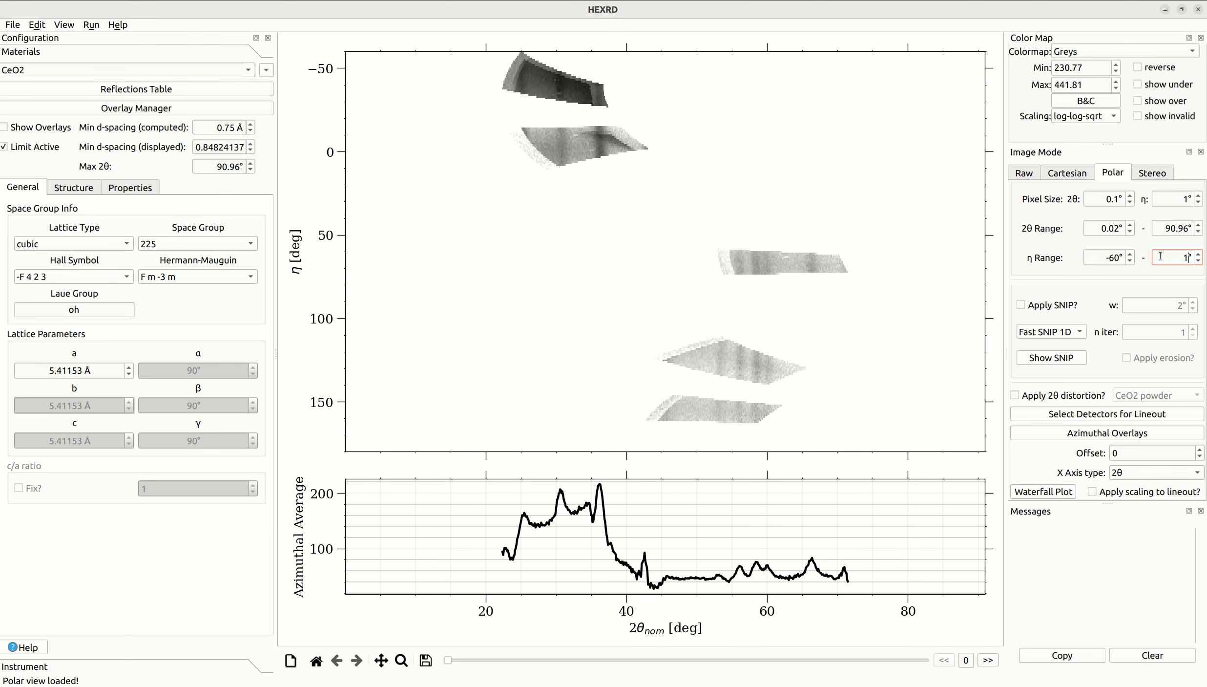
{"action": "key", "text": "Return"}
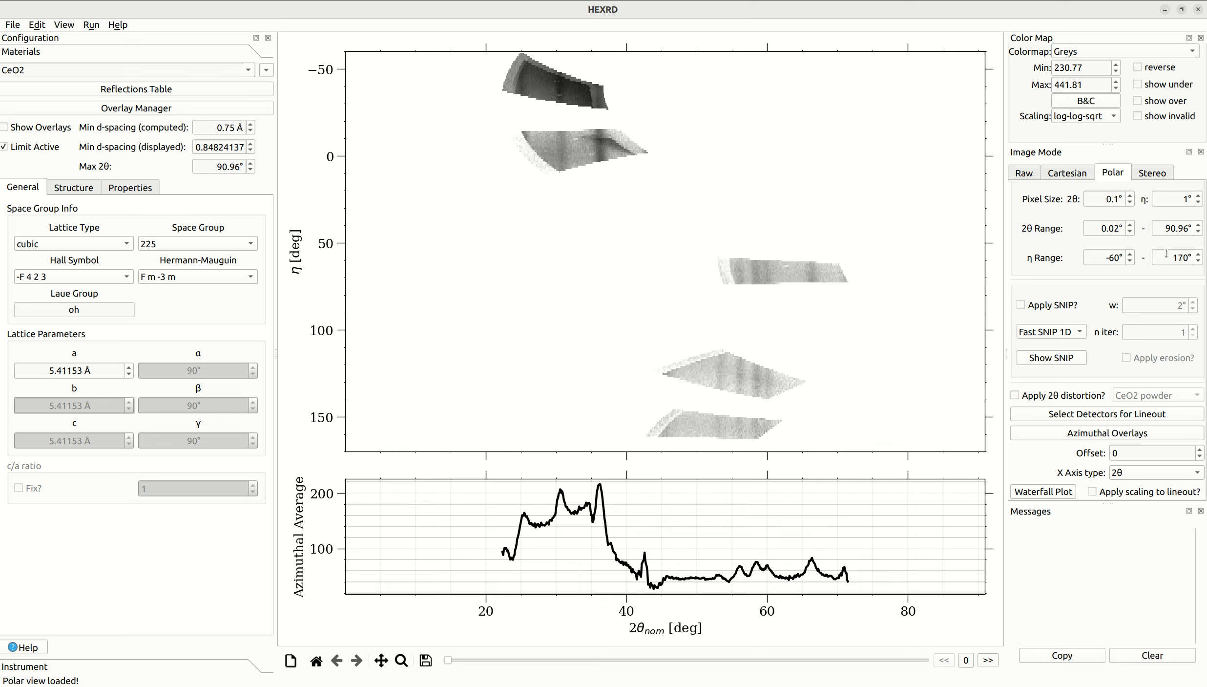
- Set the polar view's 2θ range to 22° to 72°
{"action": "left_click_drag", "start_coordinate": [1119, 229], "coordinate": [1068, 228]}
{"action": "type", "text": "22"}
{"action": "key", "text": "Return"}
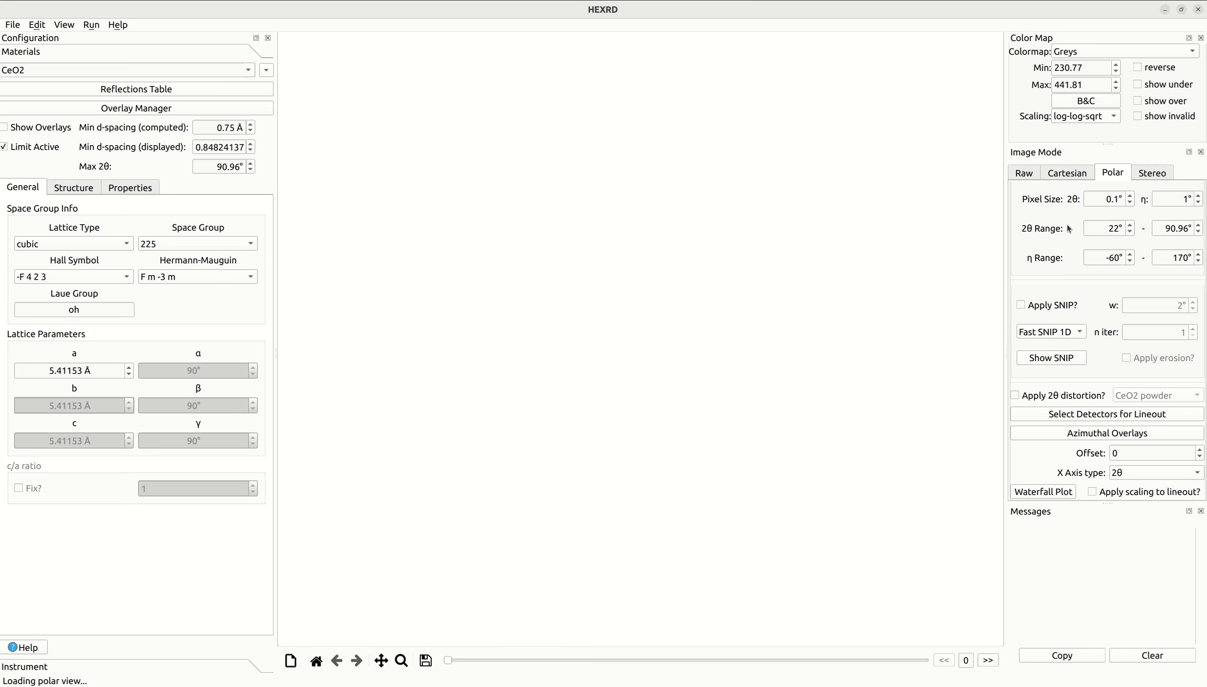
{"action": "double_click", "coordinate": [1169, 232]}
{"action": "type", "text": "72"}
{"action": "key", "text": "Return"}
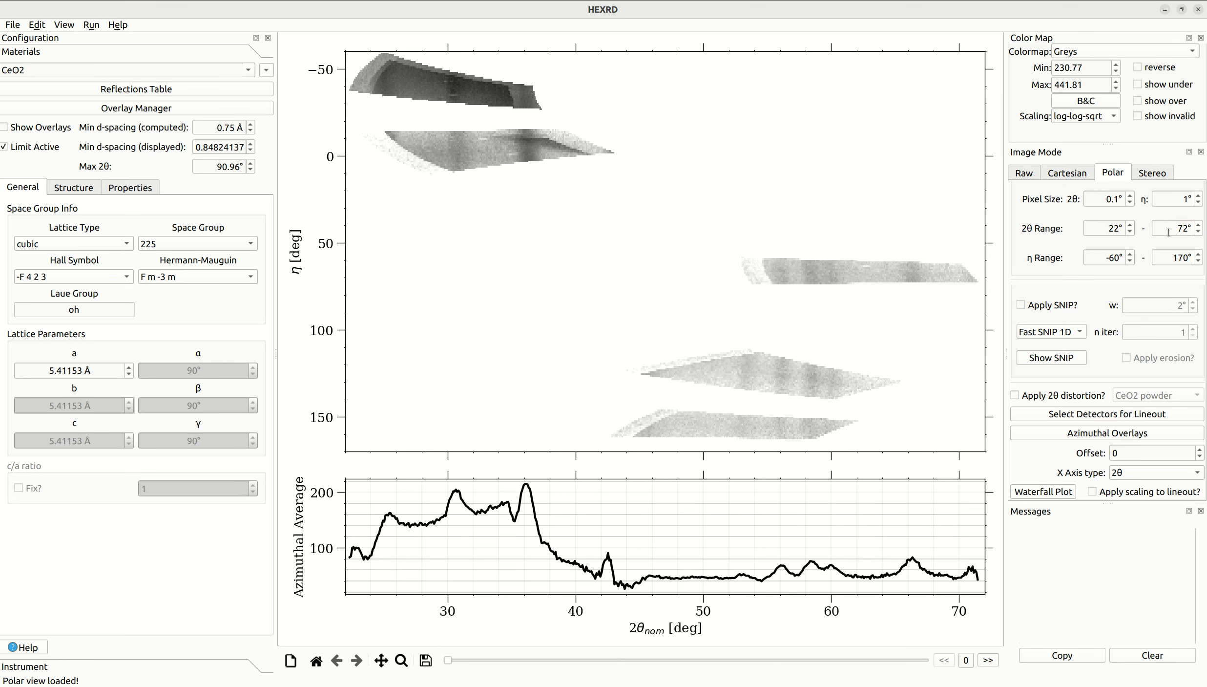
- Set the polar pixel size to 0.05° in 2θ and 0.5° in η
{"action": "left_click", "coordinate": [1117, 198]}
{"action": "key", "text": "BackSpace"}
{"action": "type", "text": "05"}
{"action": "key", "text": "Return"}
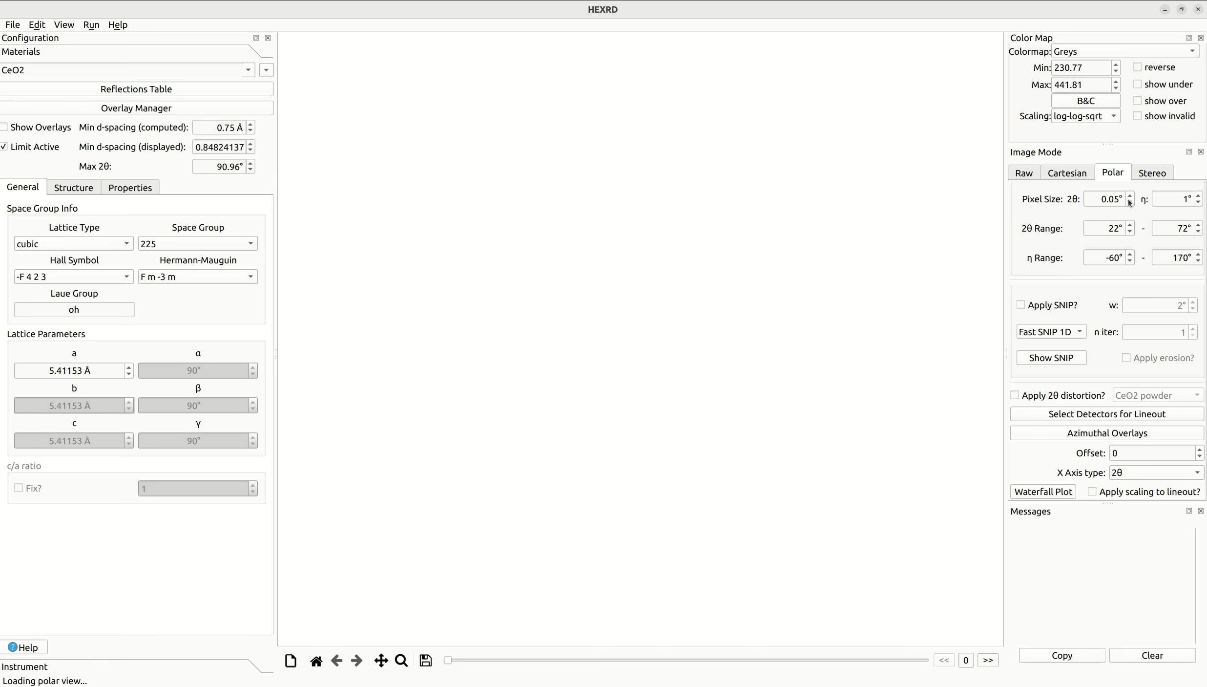
{"action": "left_click", "coordinate": [1162, 199]}
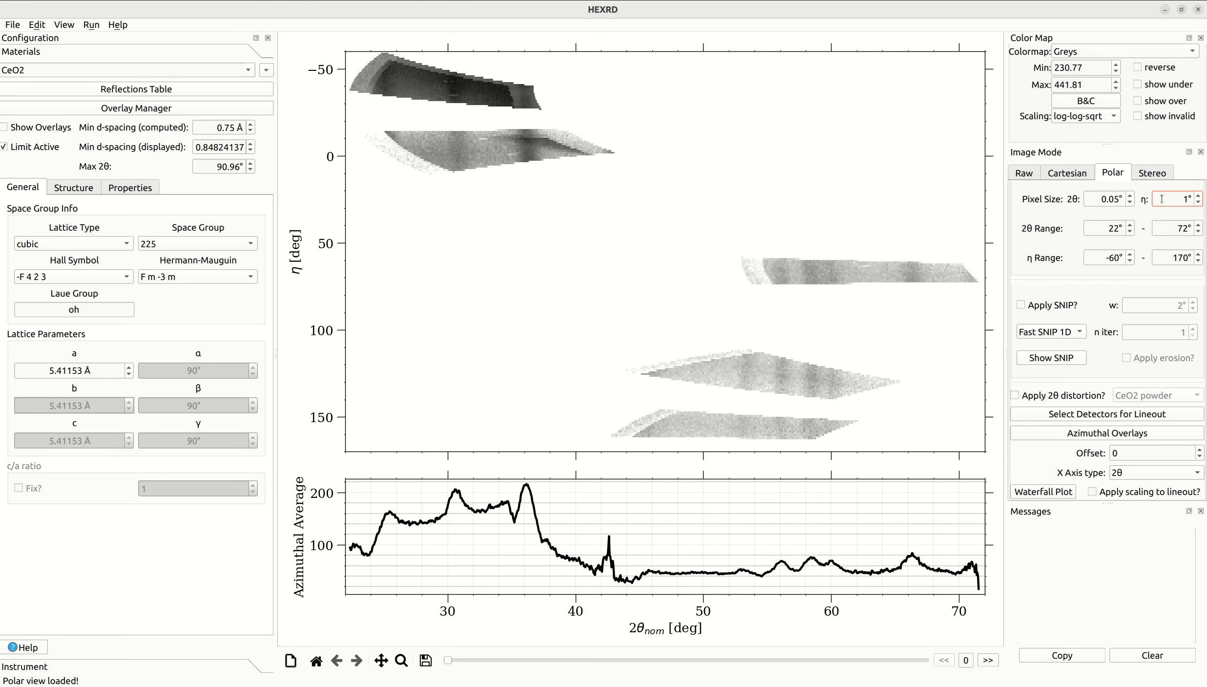
{"action": "type", "text": "0.5"}
{"action": "key", "text": "Return"}
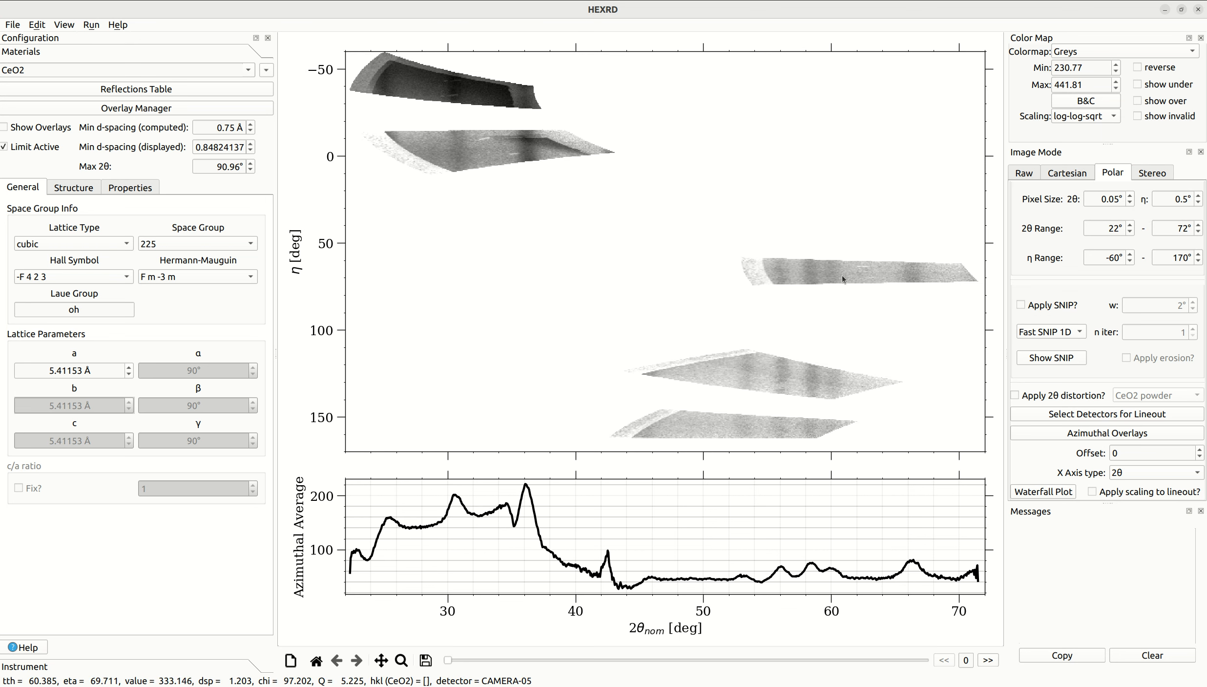
- Apply SNIP background subtraction to the polar view with the SNIP 1D method and erosion enabled
{"action": "left_click", "coordinate": [1058, 309]}
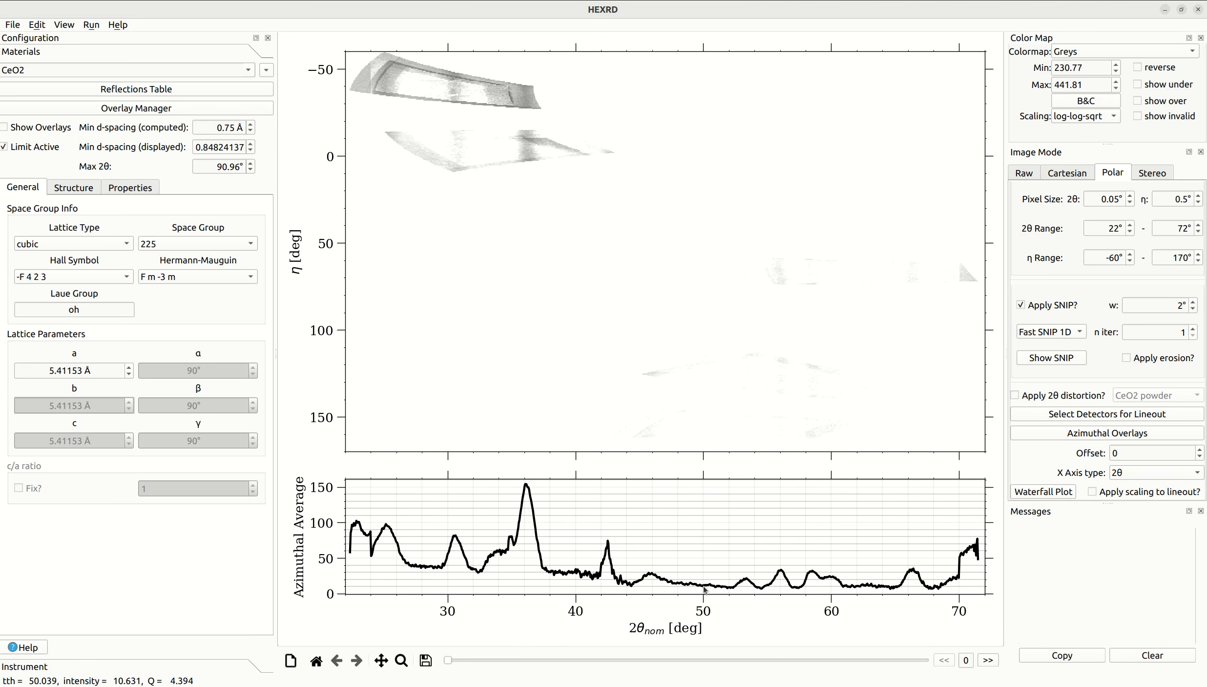
{"action": "left_click", "coordinate": [1059, 335]}
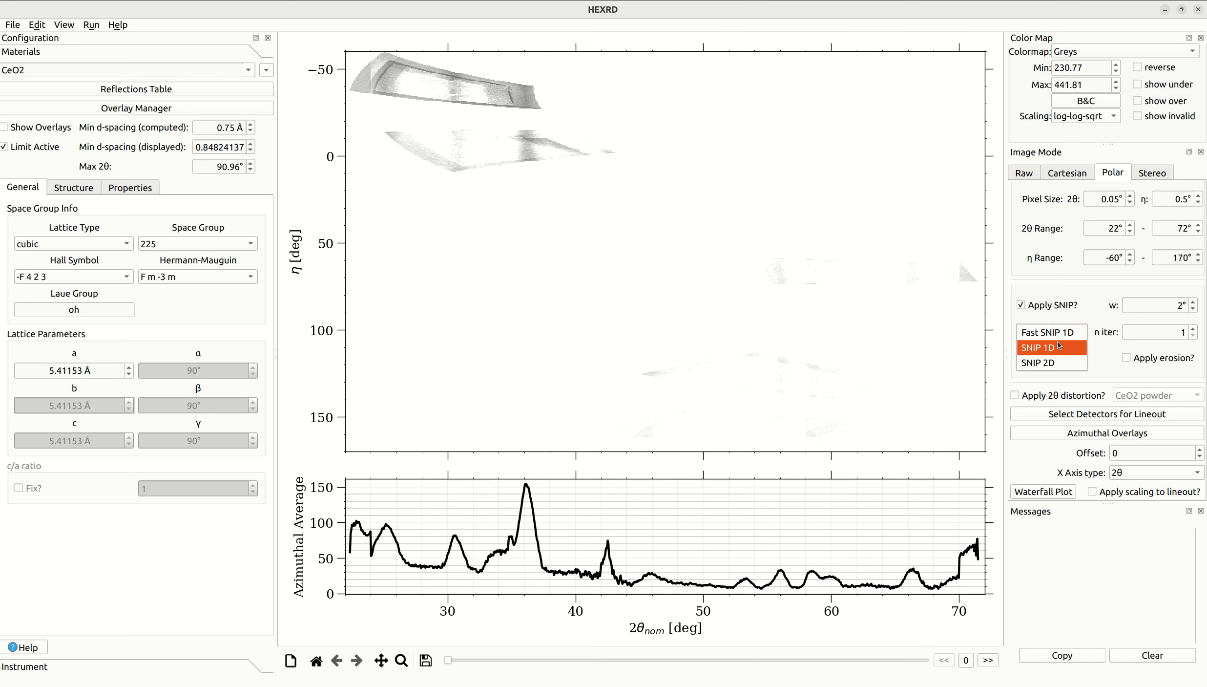
{"action": "left_click", "coordinate": [1060, 350]}
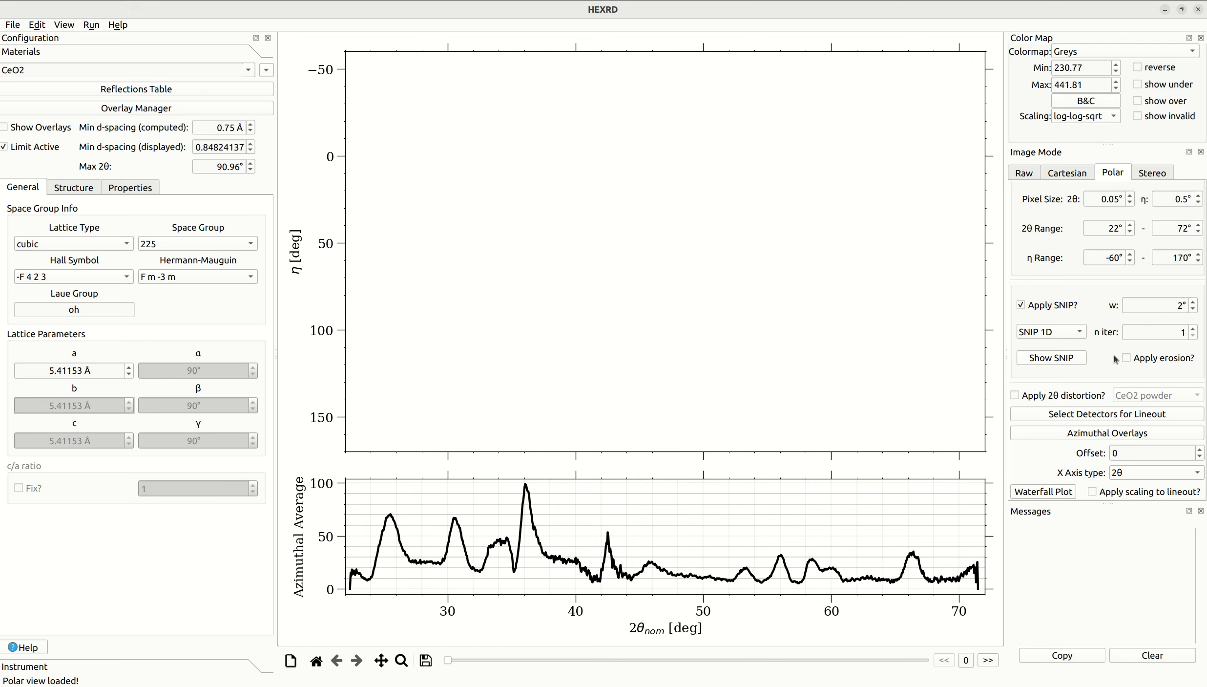
{"action": "left_click", "coordinate": [1146, 358]}
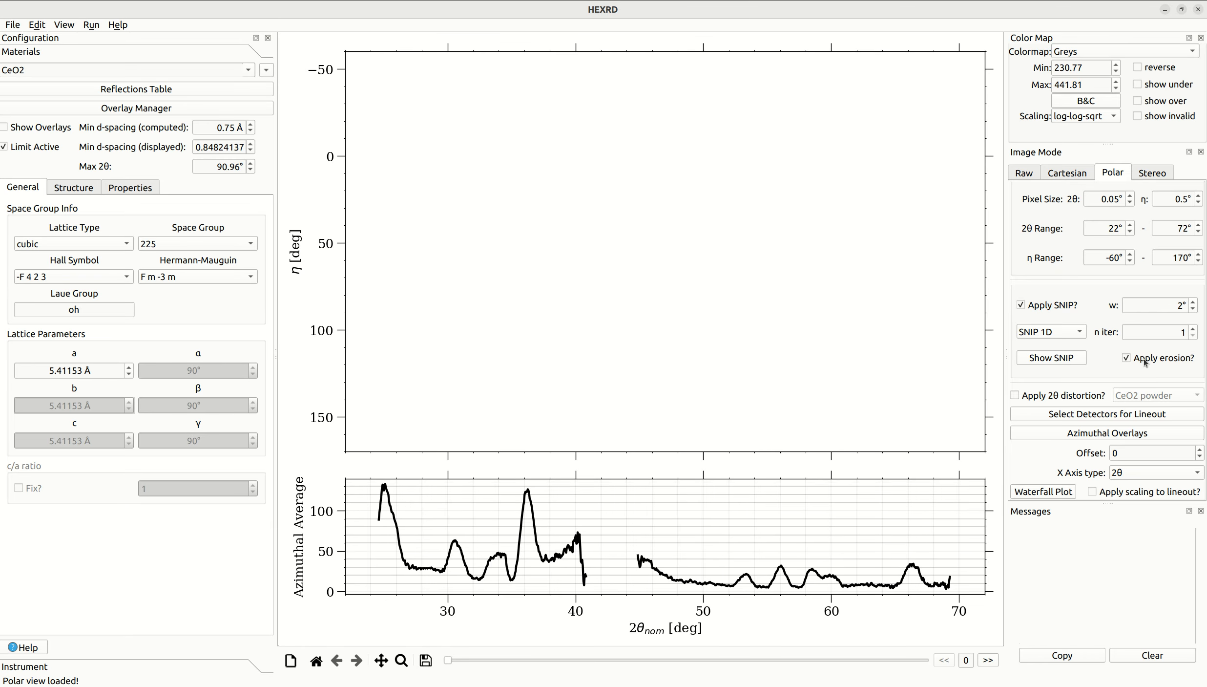
- Auto-adjust the polar image's brightness and contrast, and compare the image without and with erosion, leaving erosion enabled
{"action": "left_click", "coordinate": [1087, 102]}
{"action": "left_click", "coordinate": [561, 398]}
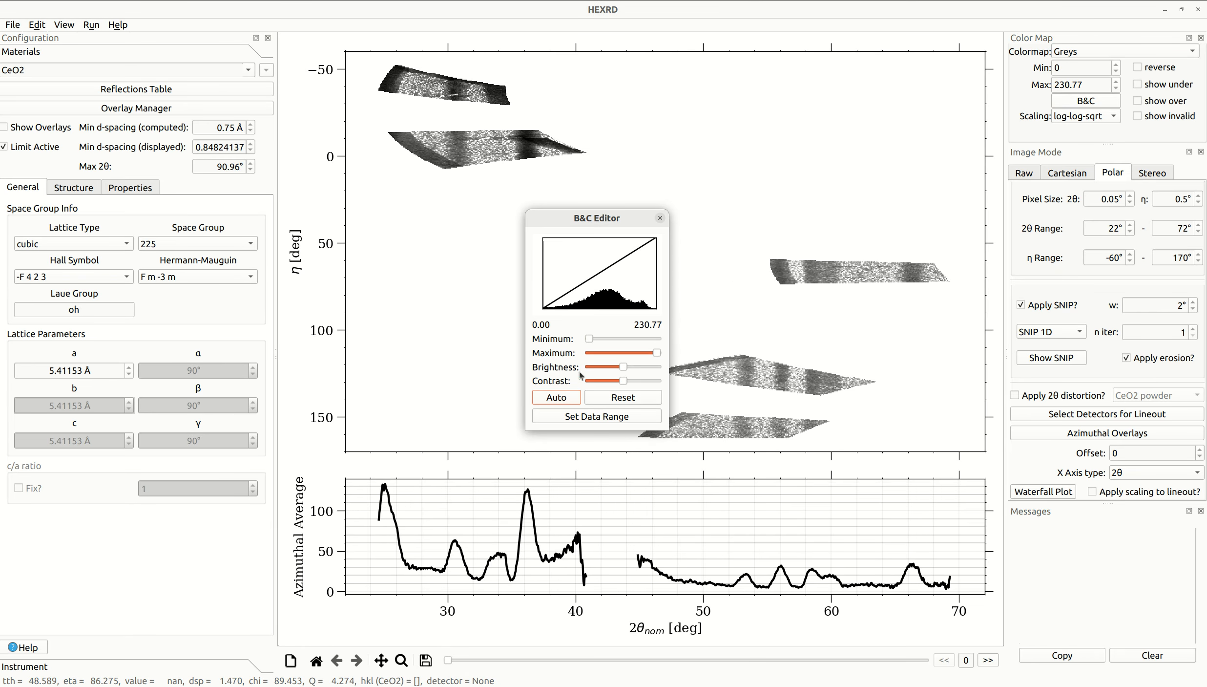
{"action": "left_click", "coordinate": [660, 218]}
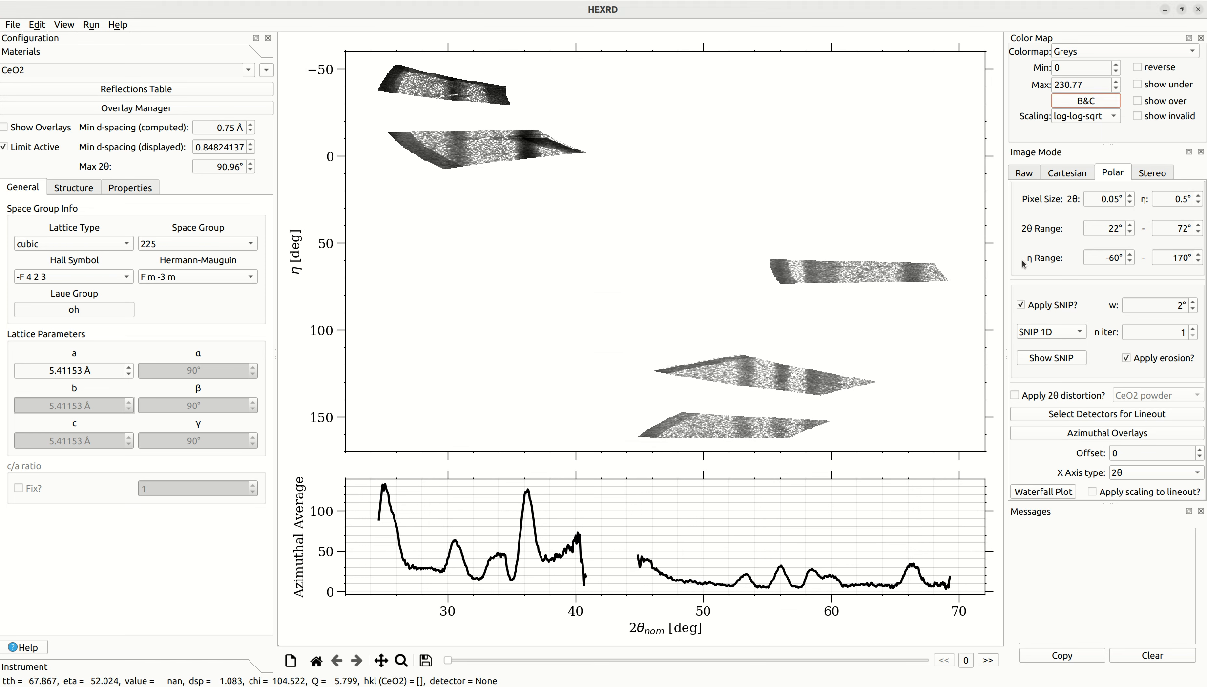
{"action": "left_click", "coordinate": [1163, 357]}
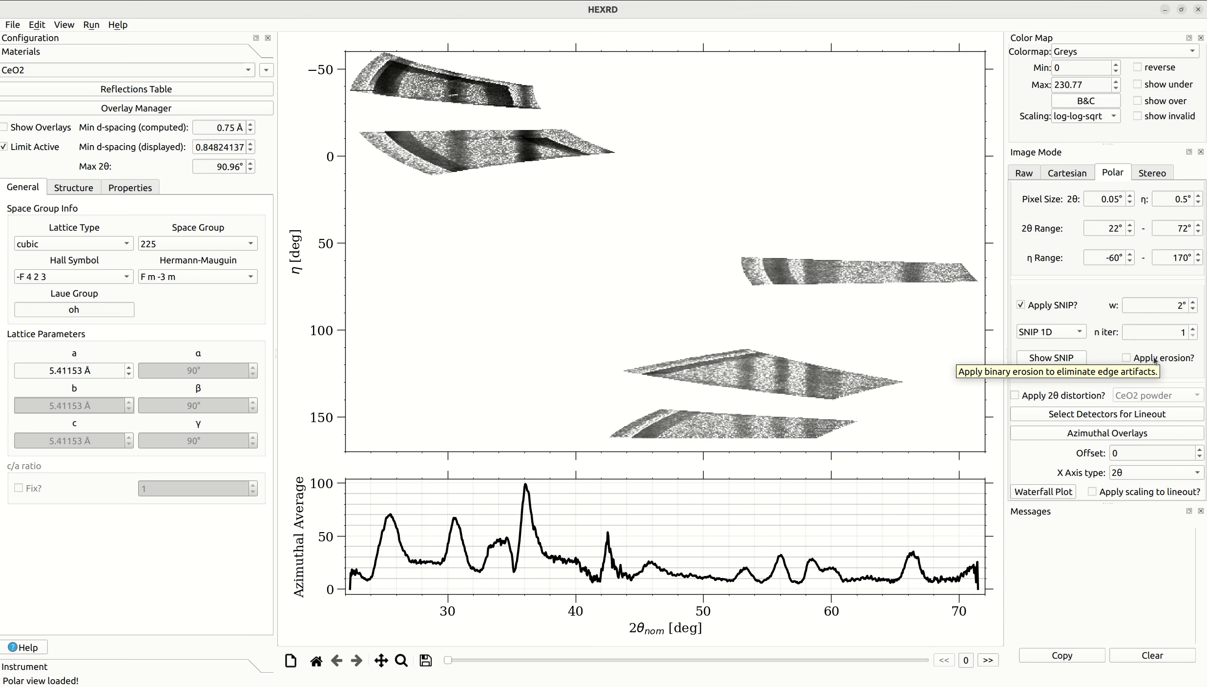
{"action": "left_click", "coordinate": [1155, 361]}
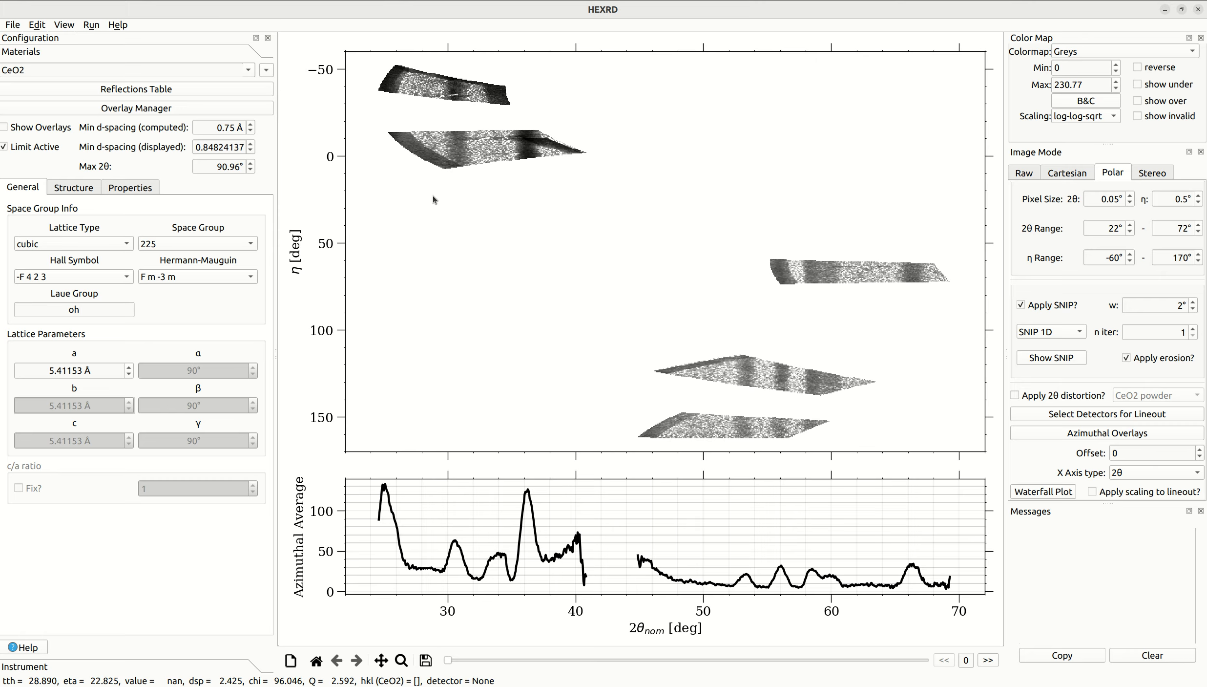
- Start a polygonal mask and outline the low-2θ edge of the CAMERA-08 image, around η -45°
{"action": "left_click", "coordinate": [36, 25]}
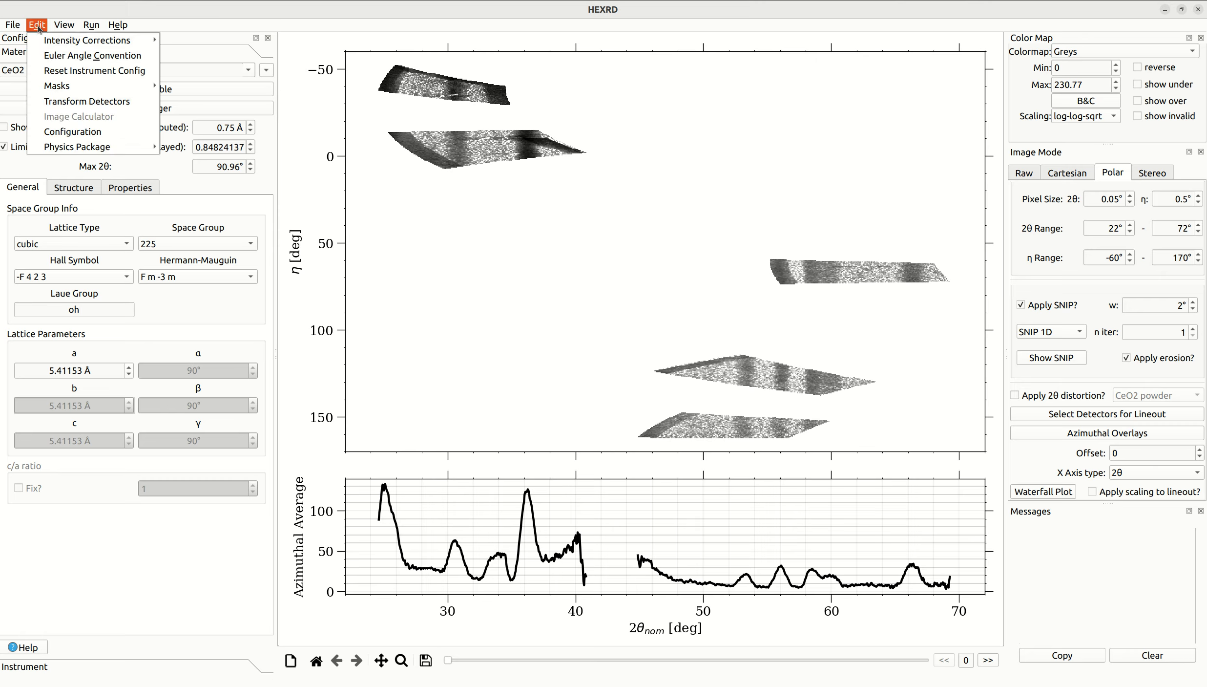
{"action": "mouse_move", "coordinate": [85, 90]}
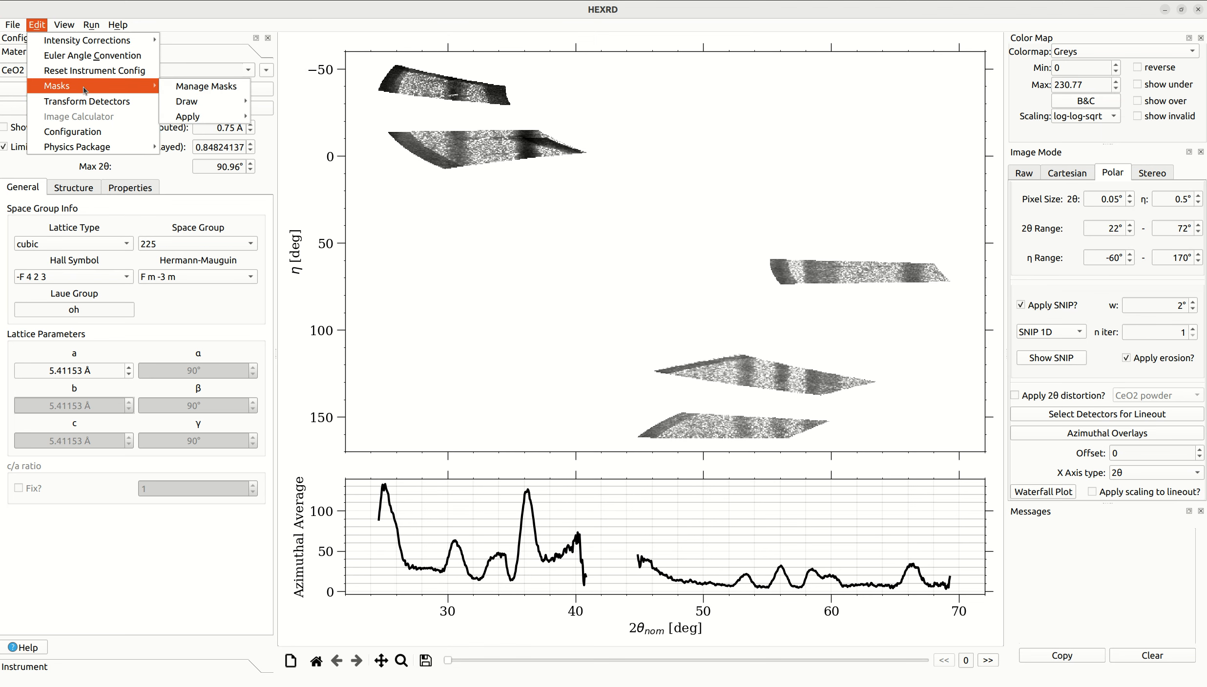
{"action": "mouse_move", "coordinate": [196, 101]}
{"action": "left_click", "coordinate": [279, 116]}
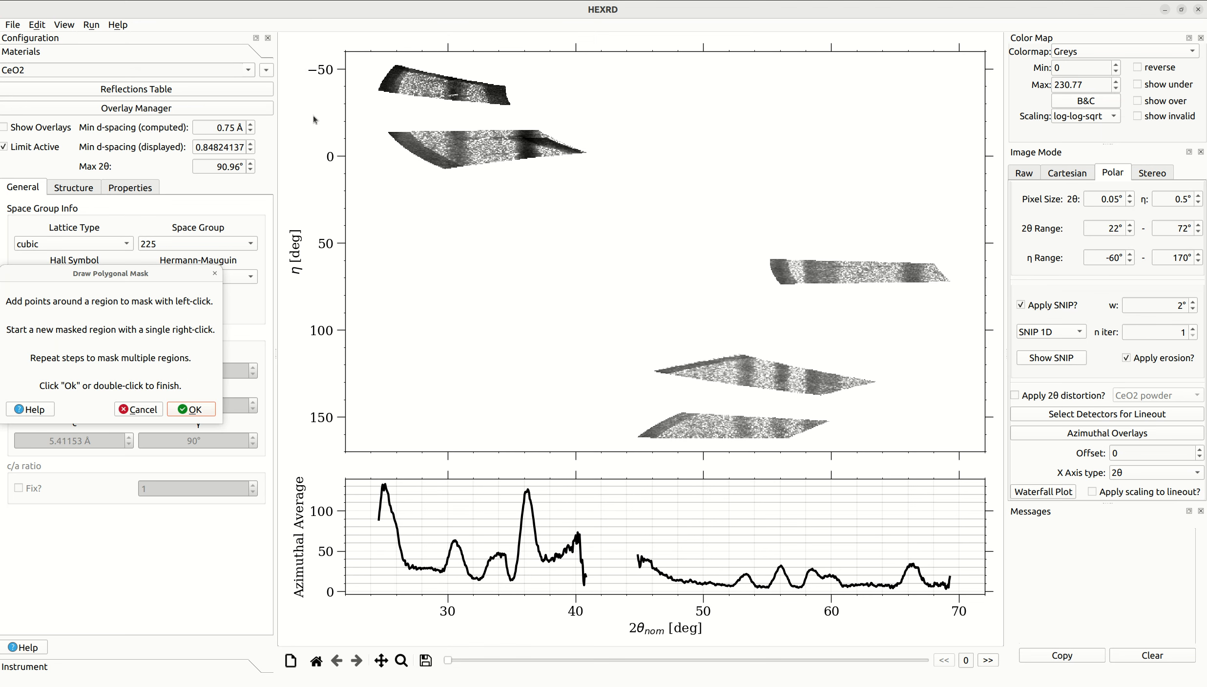
{"action": "left_click", "coordinate": [406, 73]}
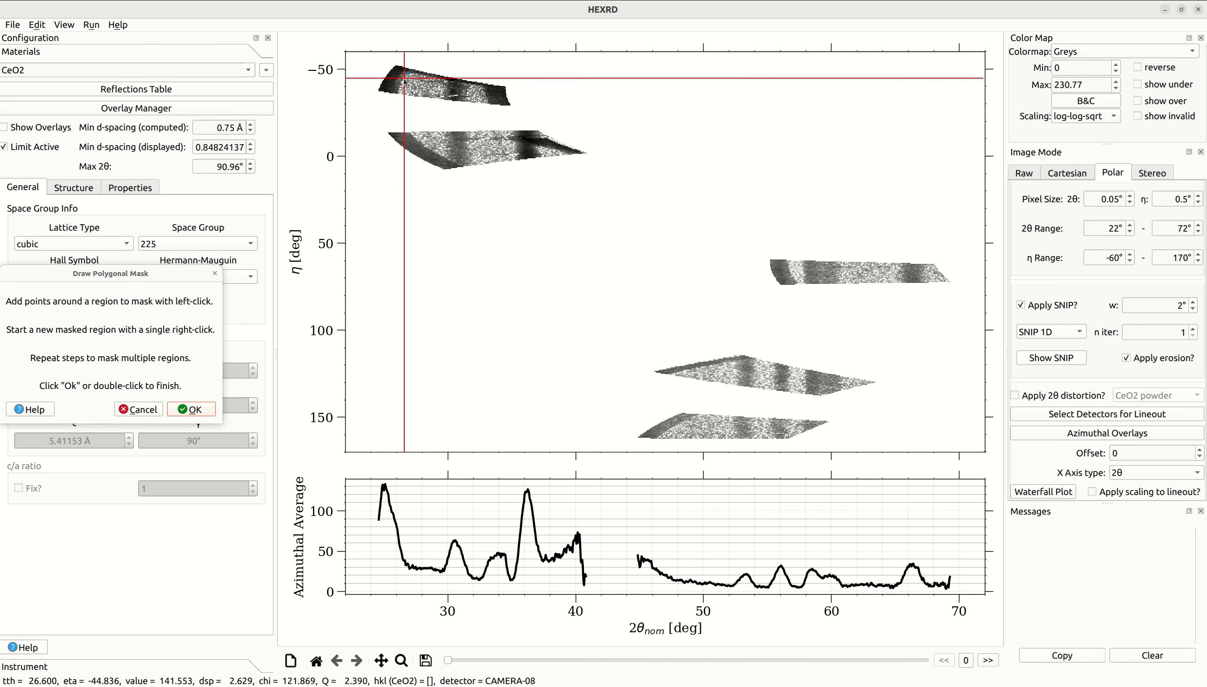
{"action": "left_click", "coordinate": [397, 96]}
{"action": "left_click", "coordinate": [378, 95]}
{"action": "left_click", "coordinate": [371, 83]}
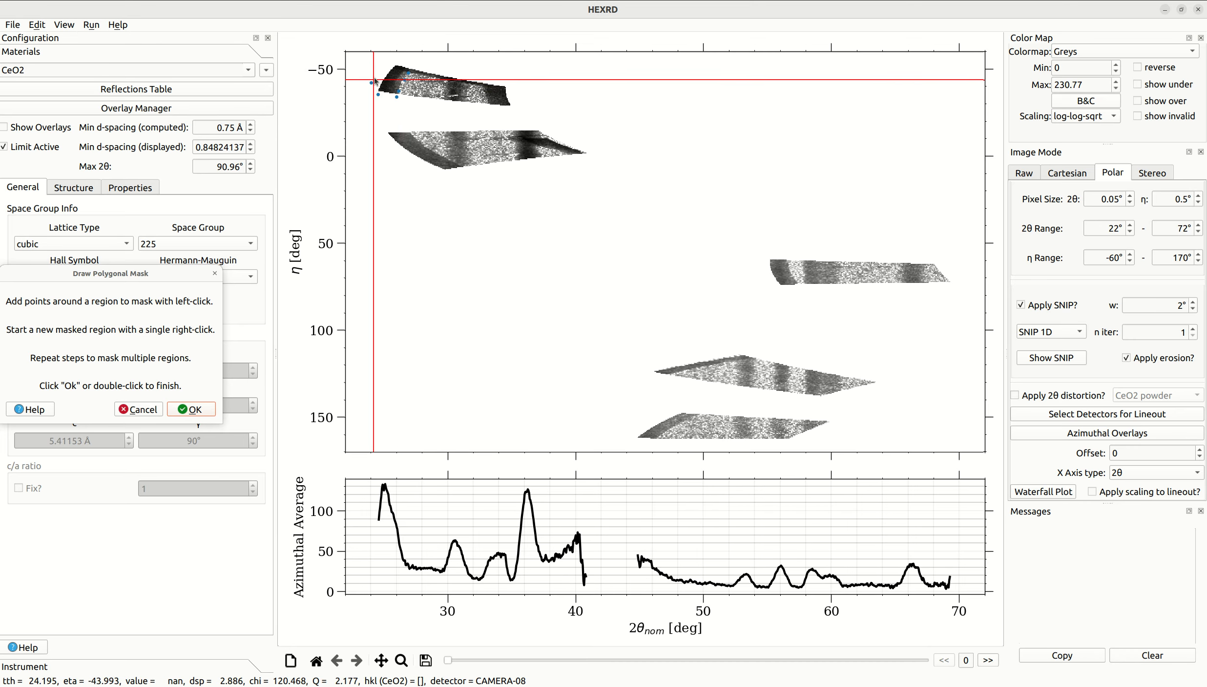
{"action": "left_click", "coordinate": [386, 61]}
{"action": "left_click", "coordinate": [400, 58]}
{"action": "left_click", "coordinate": [411, 64]}
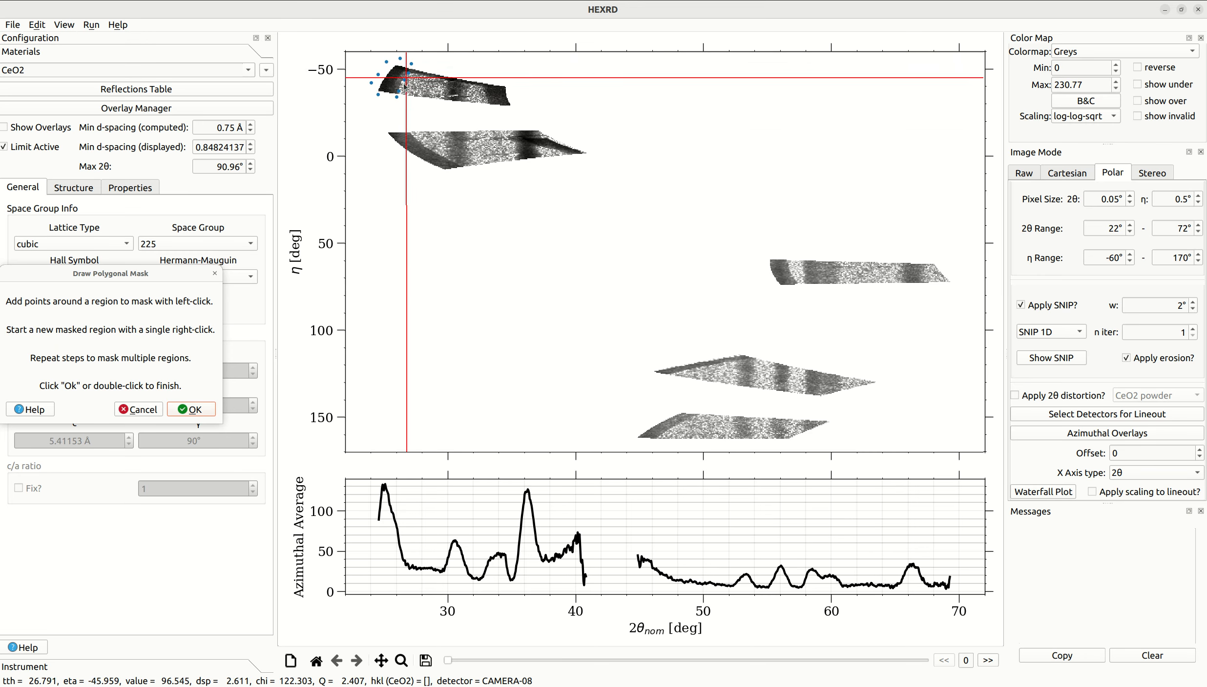
- Outline a second polygonal mask region along the curved low-2θ edge of the detector image near η 0°
{"action": "left_click", "coordinate": [416, 134]}
{"action": "left_click", "coordinate": [424, 139]}
{"action": "left_click", "coordinate": [432, 145]}
{"action": "left_click", "coordinate": [439, 151]}
{"action": "left_click", "coordinate": [446, 155]}
{"action": "left_click", "coordinate": [452, 160]}
{"action": "left_click", "coordinate": [459, 162]}
{"action": "left_click", "coordinate": [463, 167]}
{"action": "left_click", "coordinate": [445, 171]}
{"action": "left_click", "coordinate": [425, 172]}
{"action": "left_click", "coordinate": [392, 154]}
{"action": "left_click", "coordinate": [381, 134]}
{"action": "left_click", "coordinate": [390, 120]}
{"action": "left_click", "coordinate": [406, 121]}
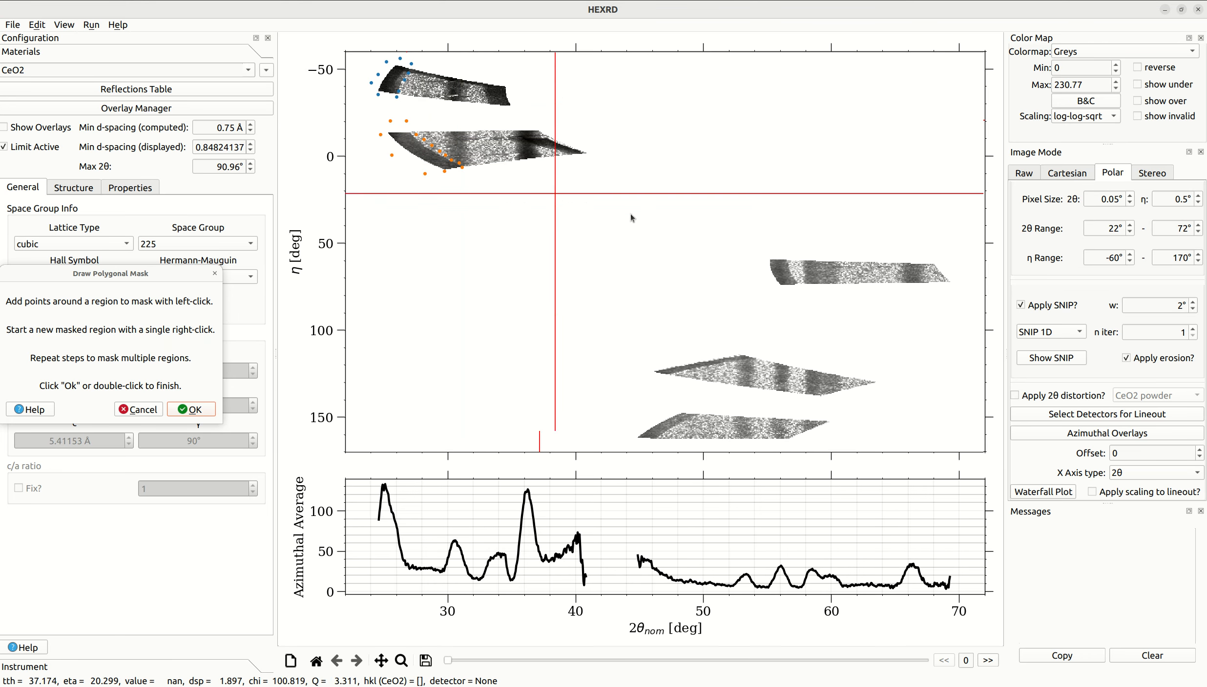
- Outline a third polygonal mask region around the low-2θ edge of the CAMERA-05 image, near η 65°
{"action": "left_click", "coordinate": [789, 261]}
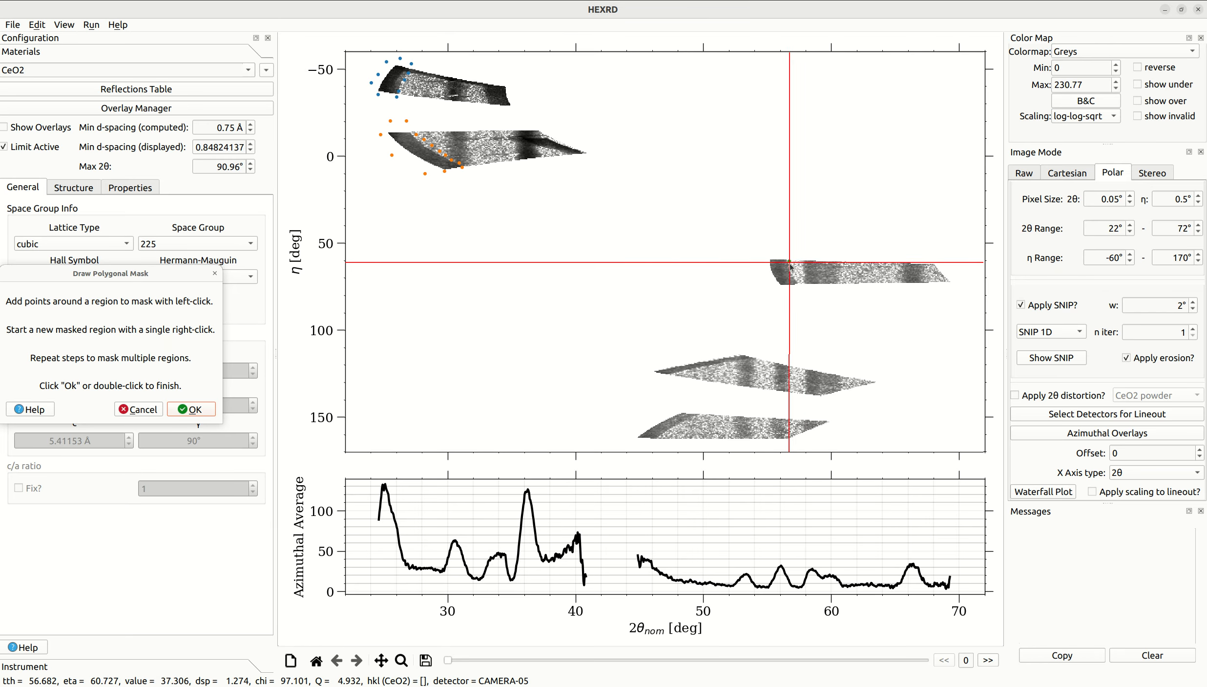
{"action": "left_click", "coordinate": [791, 269]}
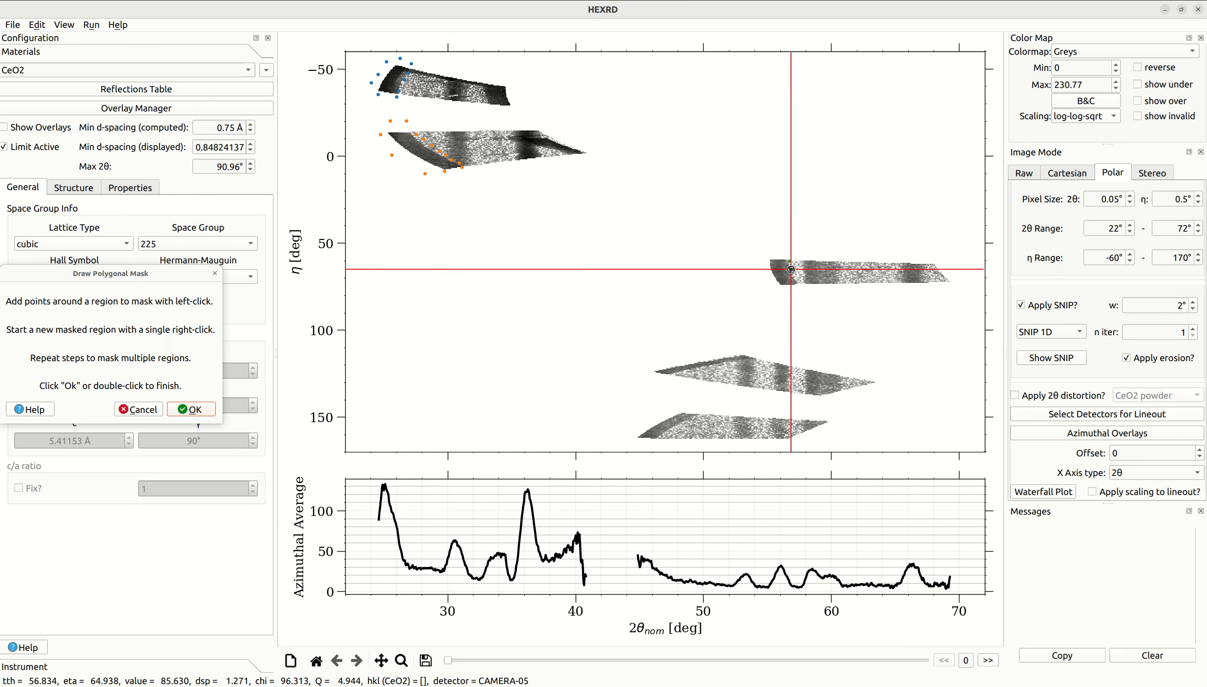
{"action": "left_click", "coordinate": [794, 274]}
{"action": "left_click", "coordinate": [797, 282]}
{"action": "left_click", "coordinate": [797, 290]}
{"action": "left_click", "coordinate": [790, 291]}
{"action": "left_click", "coordinate": [771, 288]}
{"action": "left_click", "coordinate": [766, 271]}
{"action": "left_click", "coordinate": [771, 250]}
{"action": "left_click", "coordinate": [784, 251]}
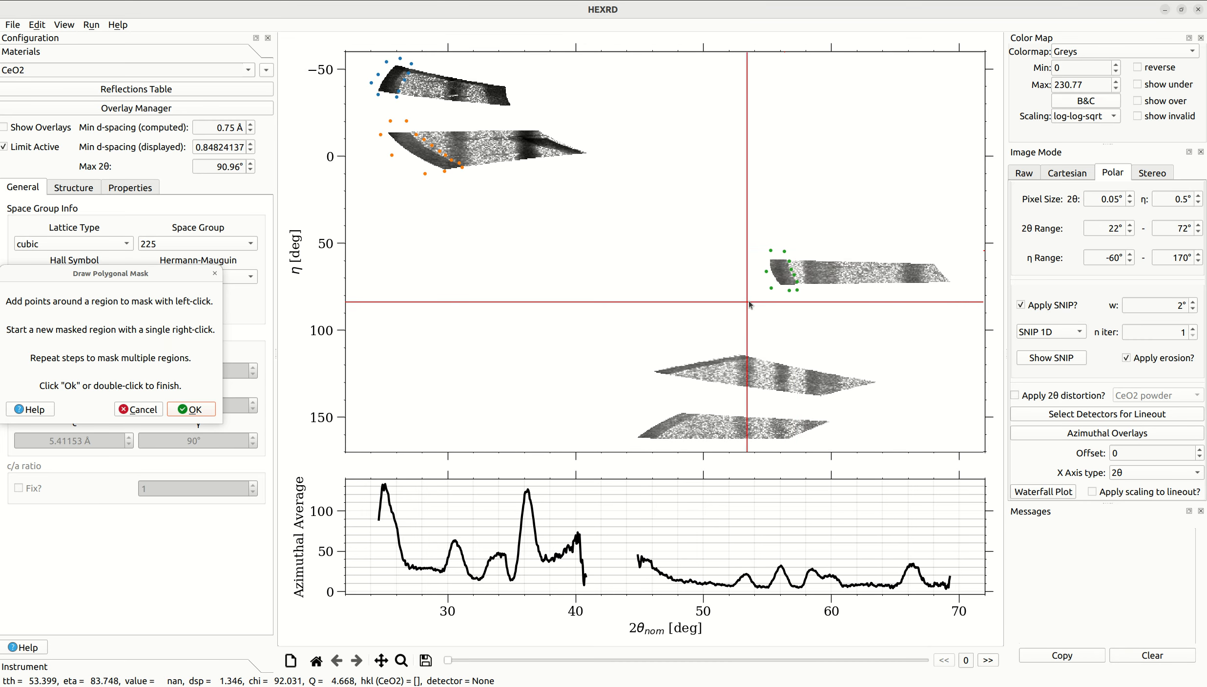
- Outline a fourth polygonal mask region along the slanted low-2θ, low-η edge of the CAMERA-03 image, near η 120°
{"action": "left_click", "coordinate": [750, 359]}
{"action": "left_click", "coordinate": [742, 360]}
{"action": "left_click", "coordinate": [724, 364]}
{"action": "left_click", "coordinate": [716, 366]}
{"action": "left_click", "coordinate": [706, 368]}
{"action": "left_click", "coordinate": [695, 370]}
{"action": "left_click", "coordinate": [683, 373]}
{"action": "left_click", "coordinate": [674, 375]}
{"action": "left_click", "coordinate": [665, 375]}
{"action": "left_click", "coordinate": [644, 372]}
{"action": "left_click", "coordinate": [650, 365]}
{"action": "left_click", "coordinate": [672, 358]}
{"action": "left_click", "coordinate": [693, 356]}
{"action": "left_click", "coordinate": [714, 351]}
{"action": "left_click", "coordinate": [734, 349]}
{"action": "left_click", "coordinate": [747, 349]}
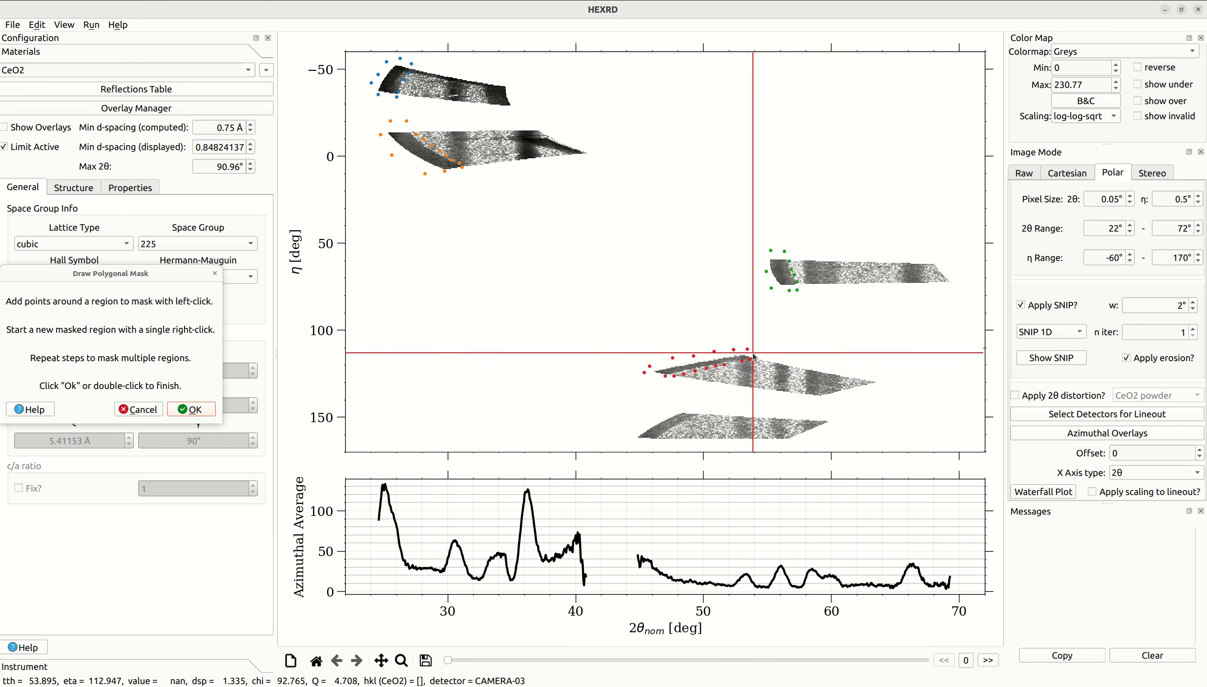
- Outline a fifth polygonal mask region along the slanted low-2θ edge of the CAMERA-02 image, near η 155°, and apply all masks
{"action": "left_click", "coordinate": [699, 416]}
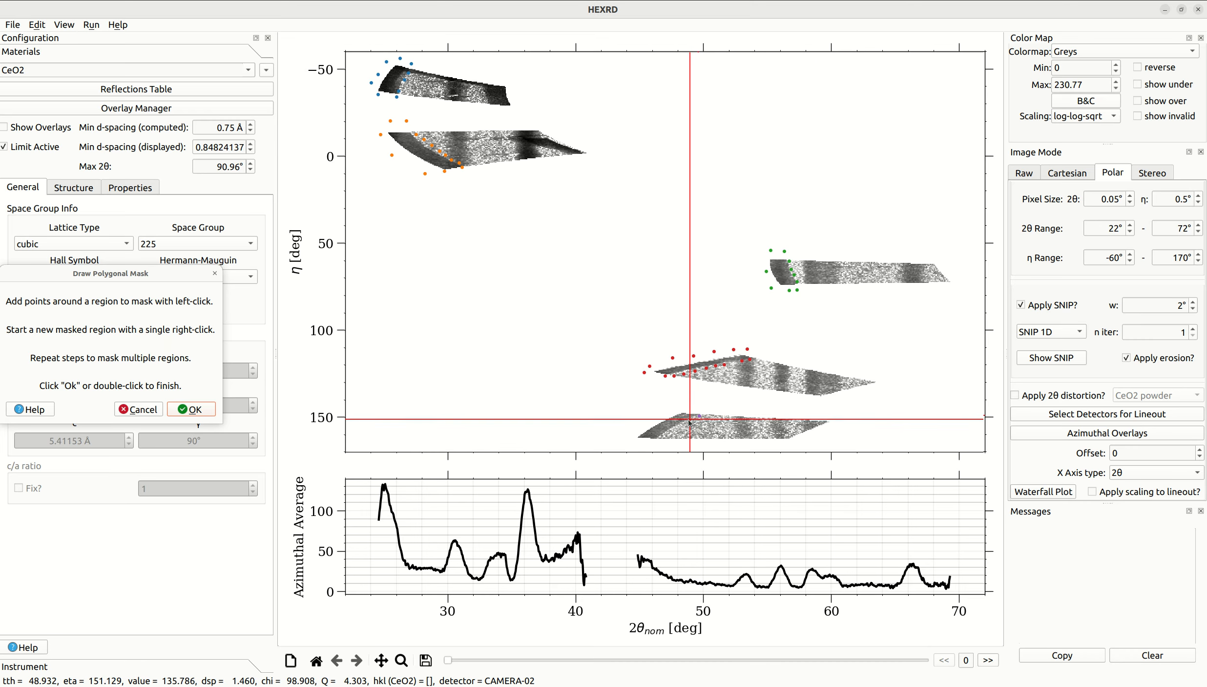
{"action": "left_click", "coordinate": [663, 436]}
{"action": "left_click", "coordinate": [656, 440]}
{"action": "left_click", "coordinate": [636, 438]}
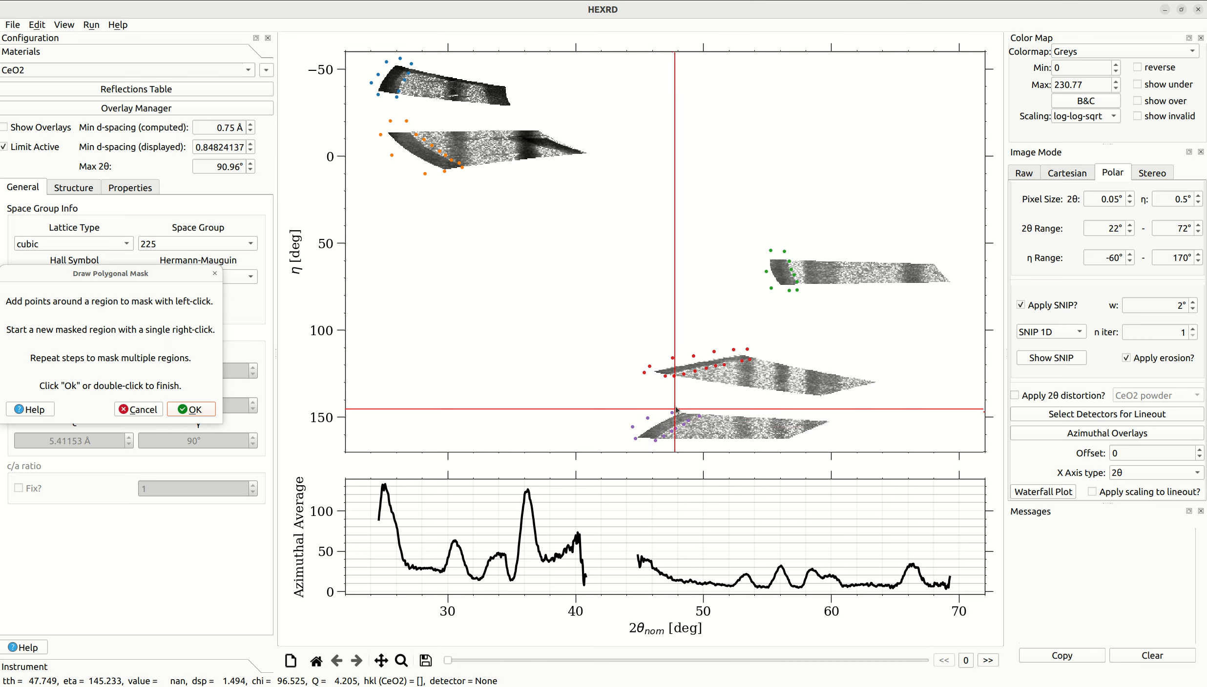
{"action": "left_click", "coordinate": [195, 410]}
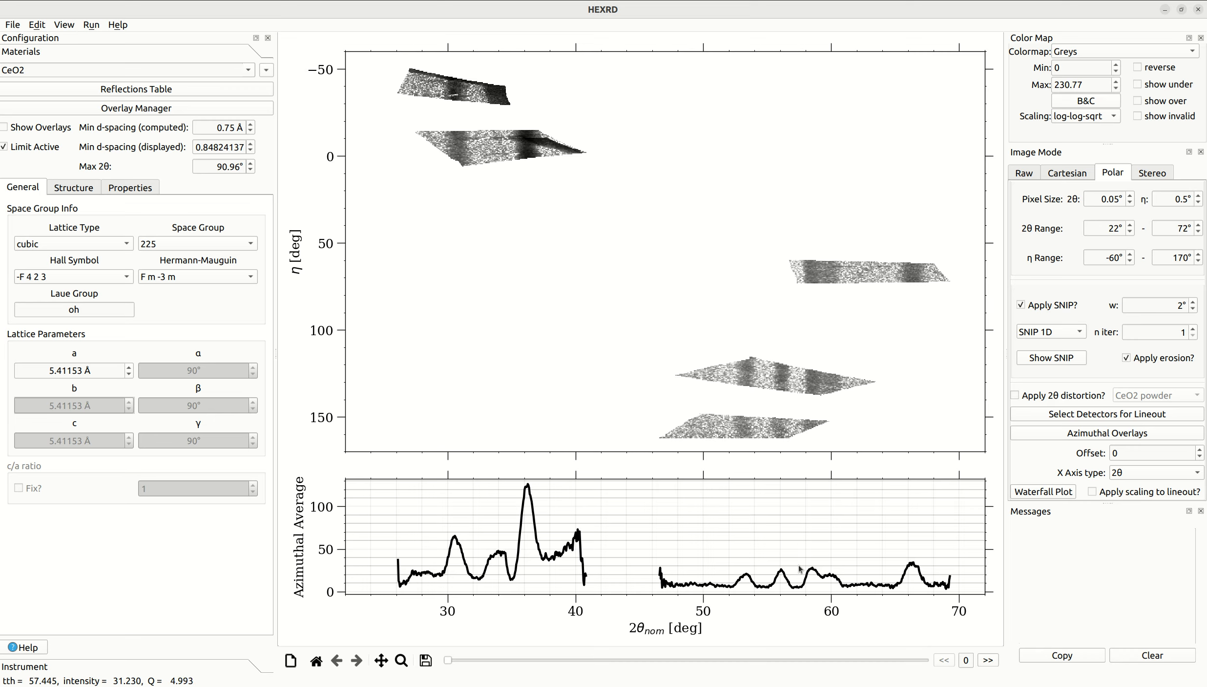
- Show the material overlays and inspect the ring near 2θ 31° in the CAMERA-07 image up close
{"action": "left_click", "coordinate": [31, 127]}
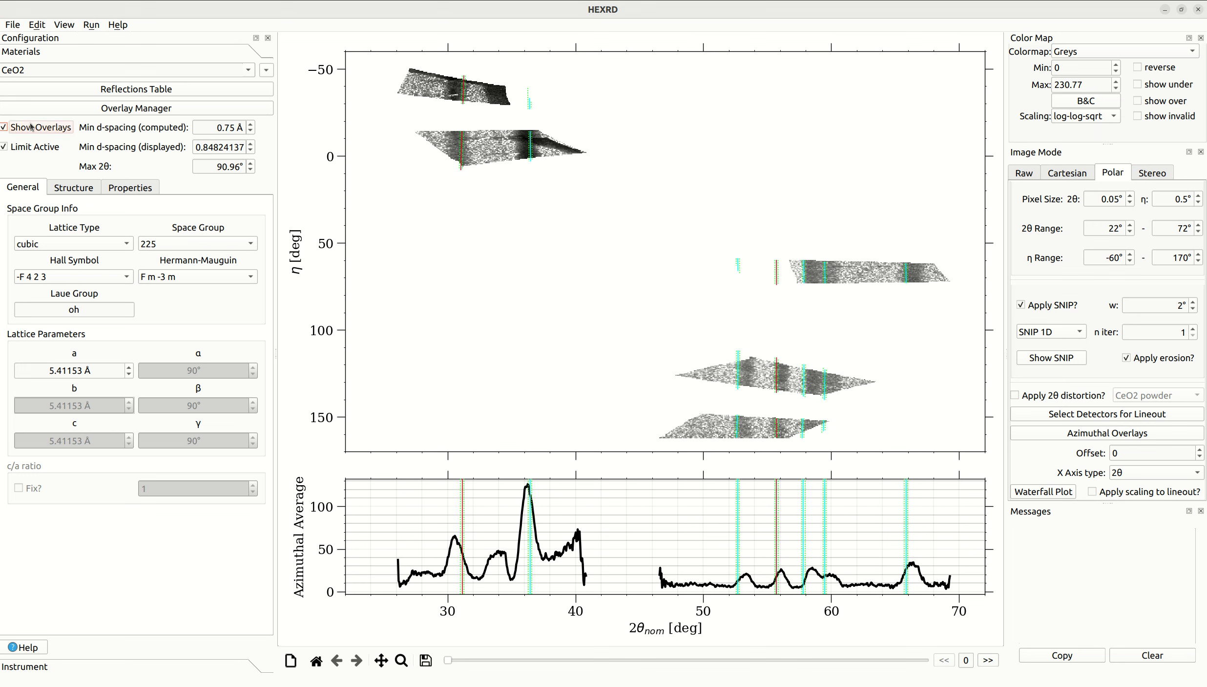
{"action": "left_click", "coordinate": [30, 127]}
{"action": "left_click", "coordinate": [39, 128]}
{"action": "left_click", "coordinate": [403, 662]}
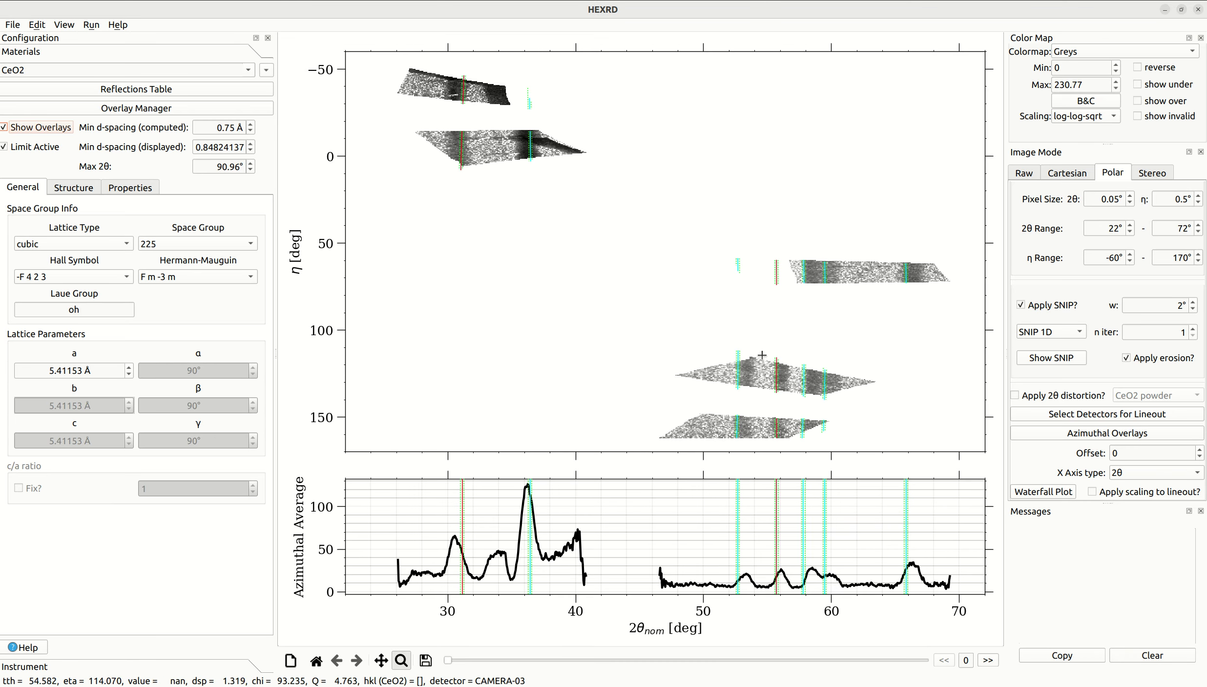
{"action": "left_click_drag", "start_coordinate": [447, 128], "coordinate": [475, 170]}
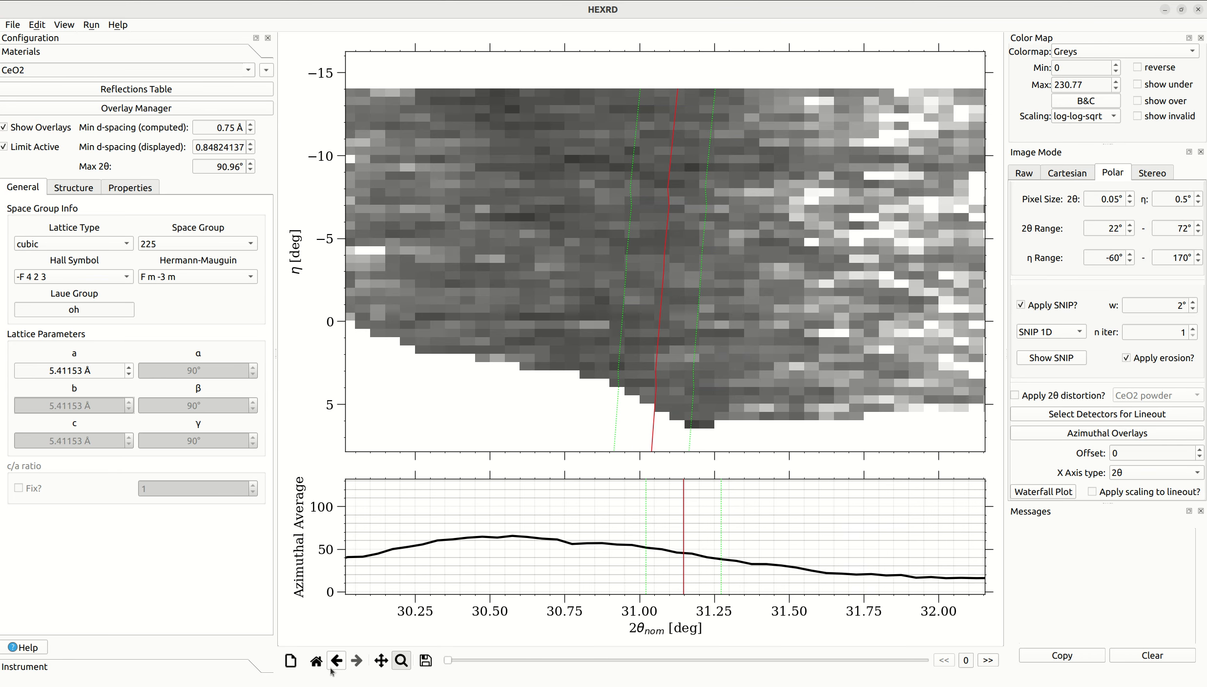
{"action": "left_click", "coordinate": [316, 661]}
{"action": "left_click", "coordinate": [403, 660]}
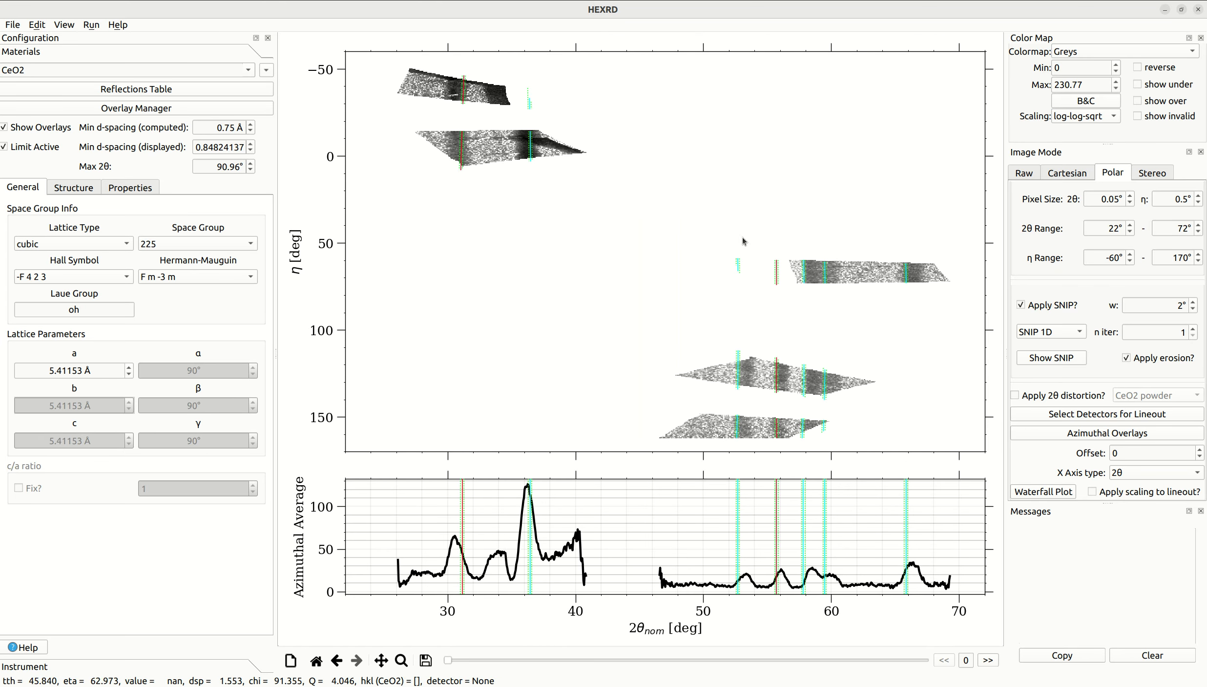
- Apply the 2θ distortion from the CeO2 powder overlay and inspect the rings near 2θ 58–60° in the CAMERA-05 image
{"action": "left_click", "coordinate": [1059, 396]}
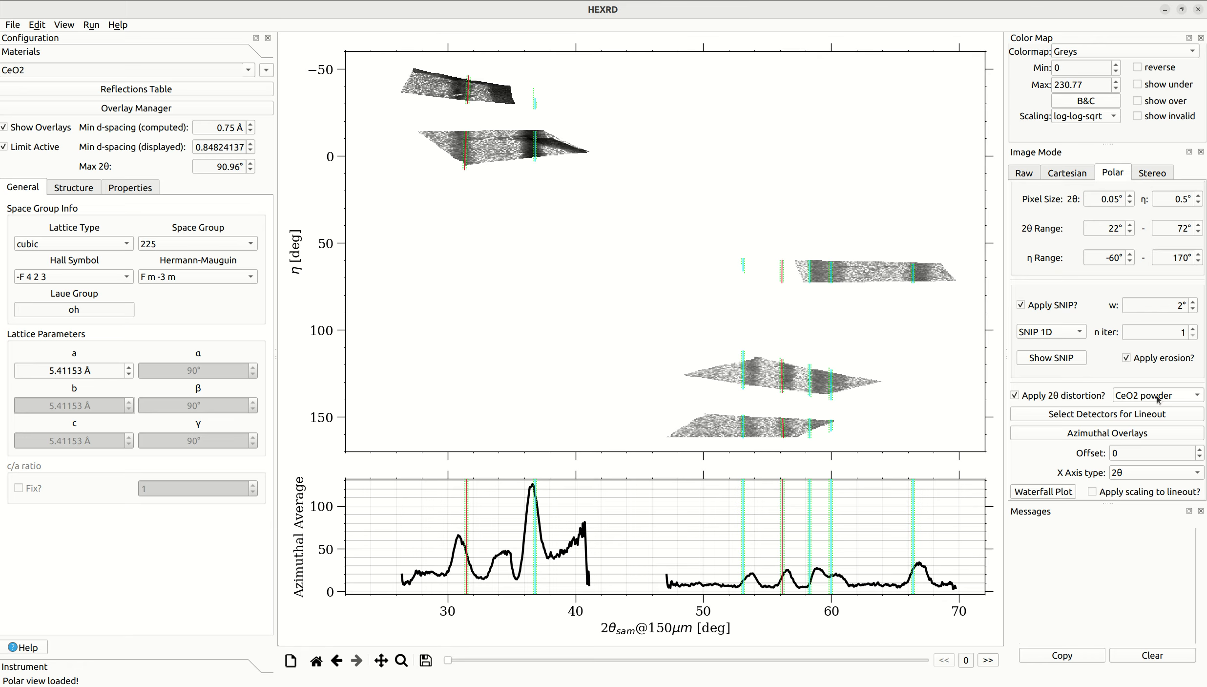
{"action": "left_click", "coordinate": [410, 653]}
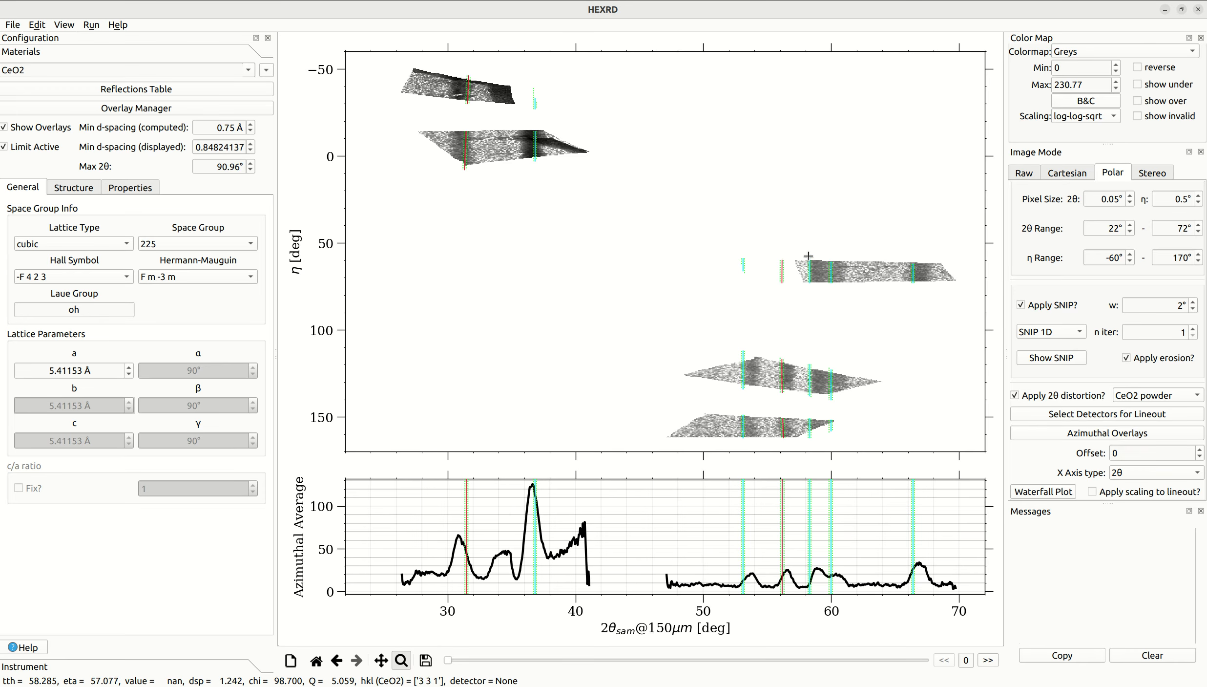
{"action": "left_click_drag", "start_coordinate": [798, 254], "coordinate": [847, 289]}
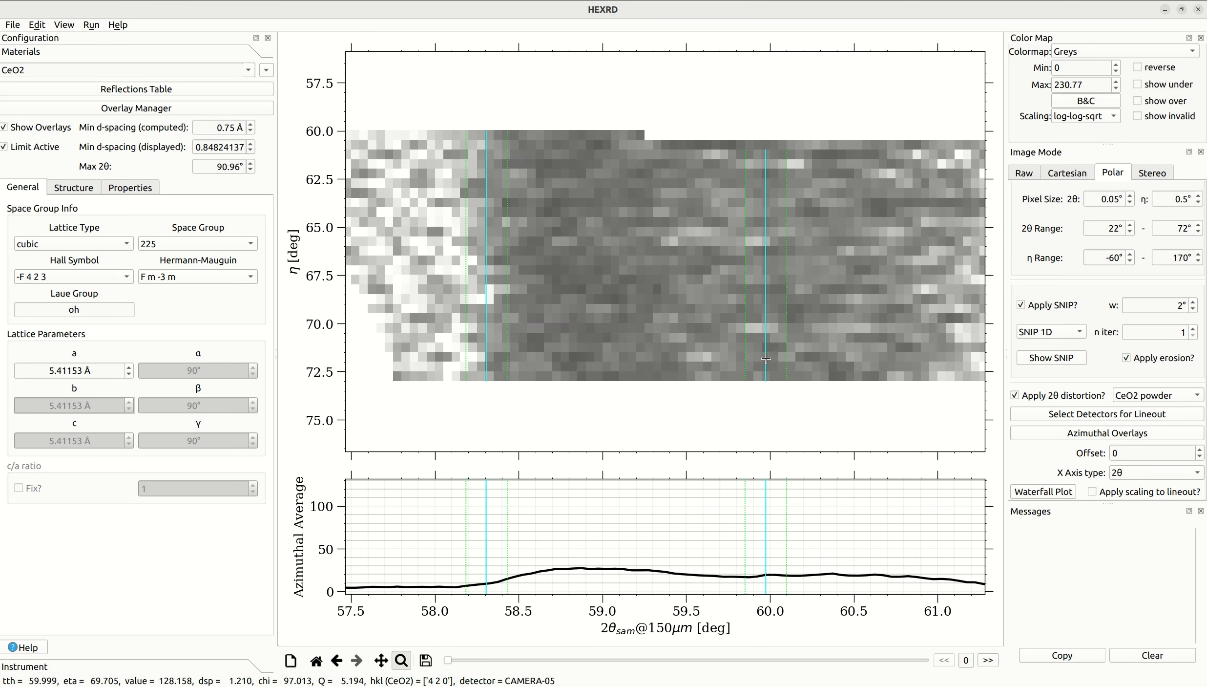
{"action": "left_click", "coordinate": [400, 661]}
{"action": "left_click", "coordinate": [316, 661]}
- Switch the applied 2θ distortion to the Mo powder overlay and inspect the ring near 2θ 31.5° in the CAMERA-07 image
{"action": "left_click", "coordinate": [1153, 395]}
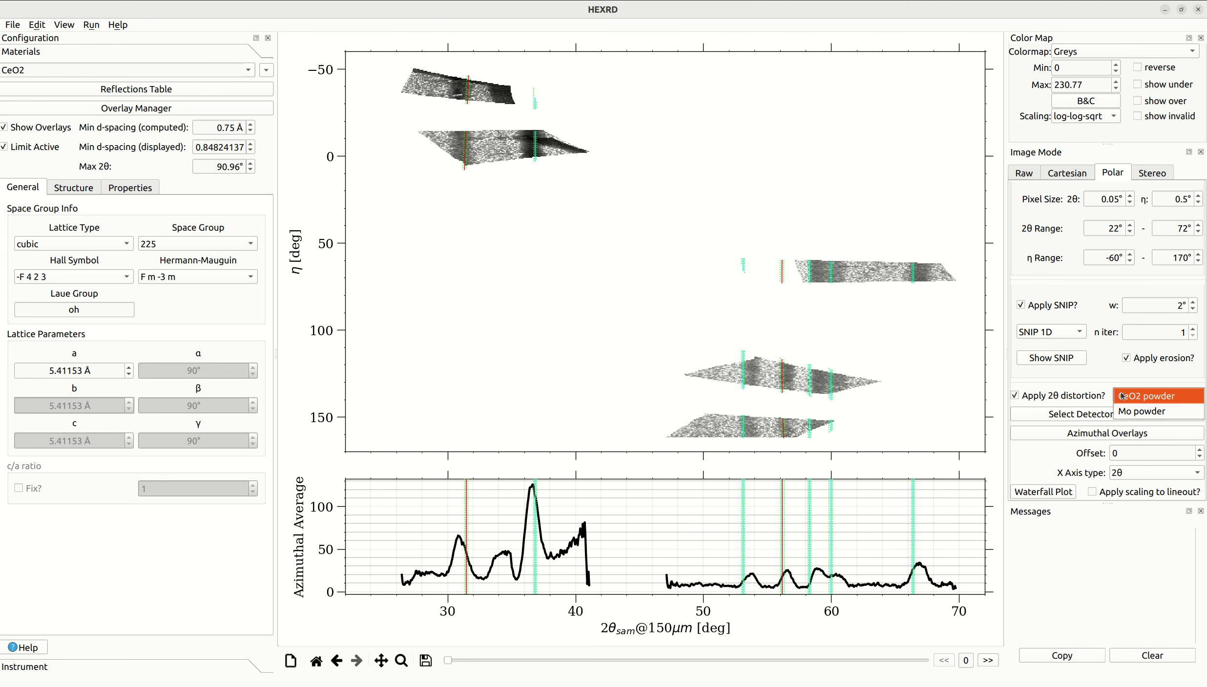
{"action": "left_click", "coordinate": [1134, 413]}
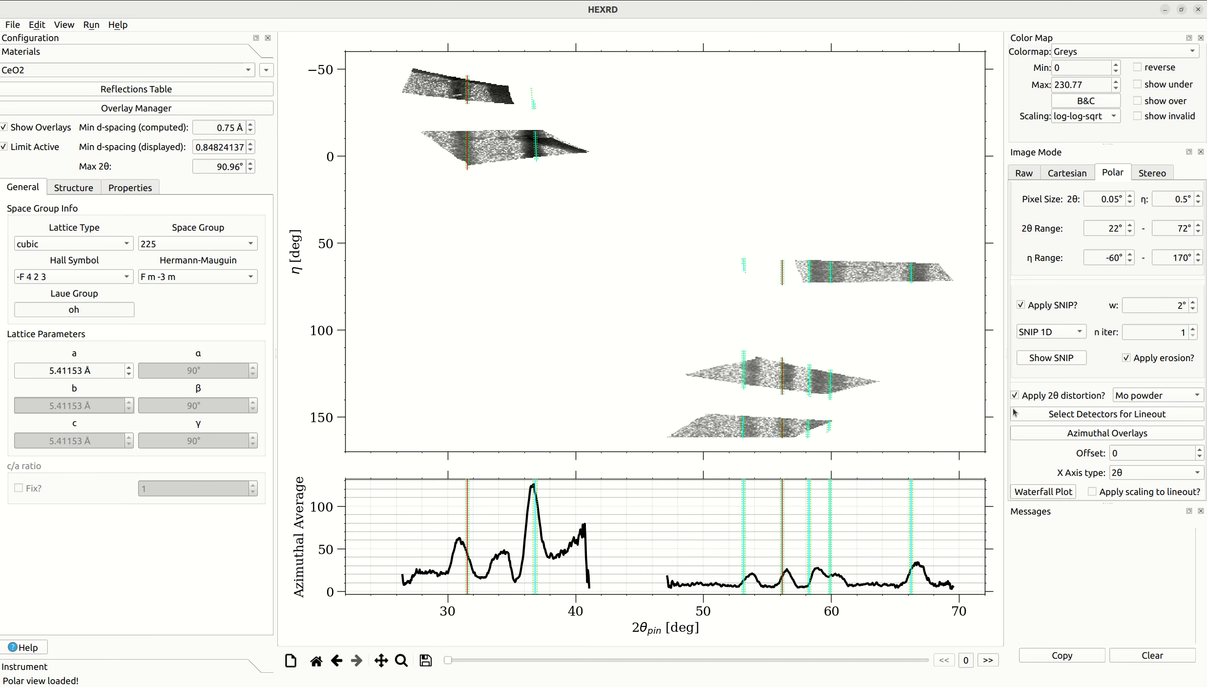
{"action": "left_click", "coordinate": [401, 659]}
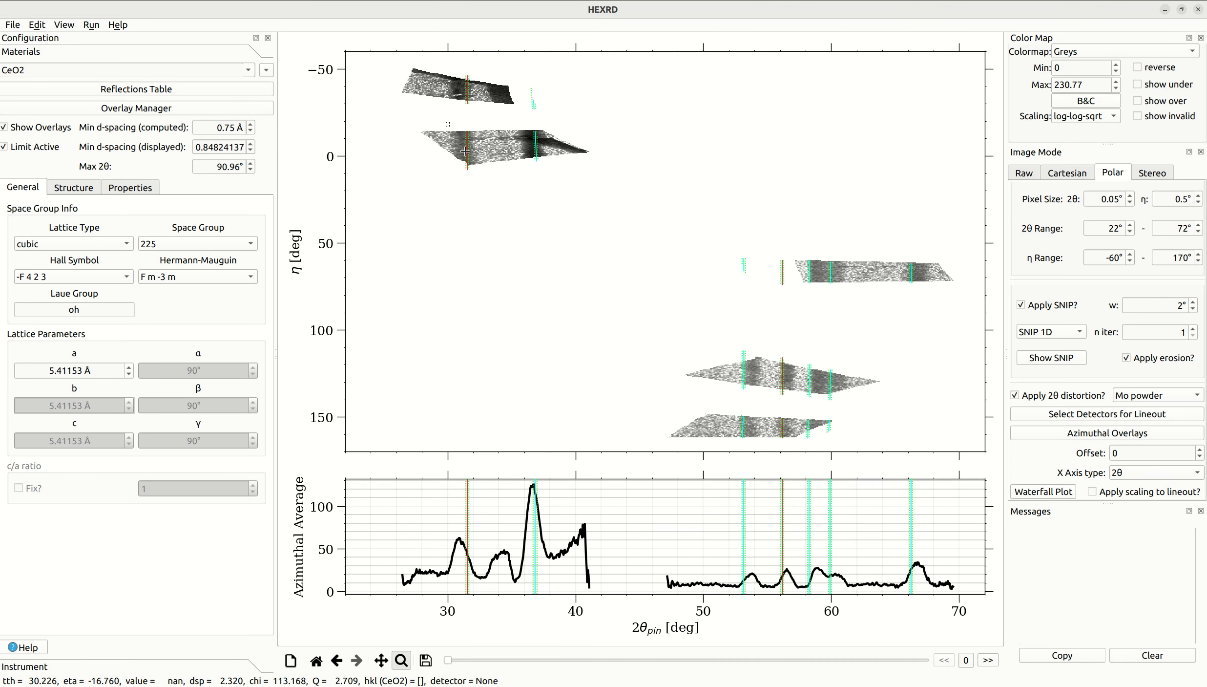
{"action": "left_click_drag", "start_coordinate": [447, 123], "coordinate": [483, 181]}
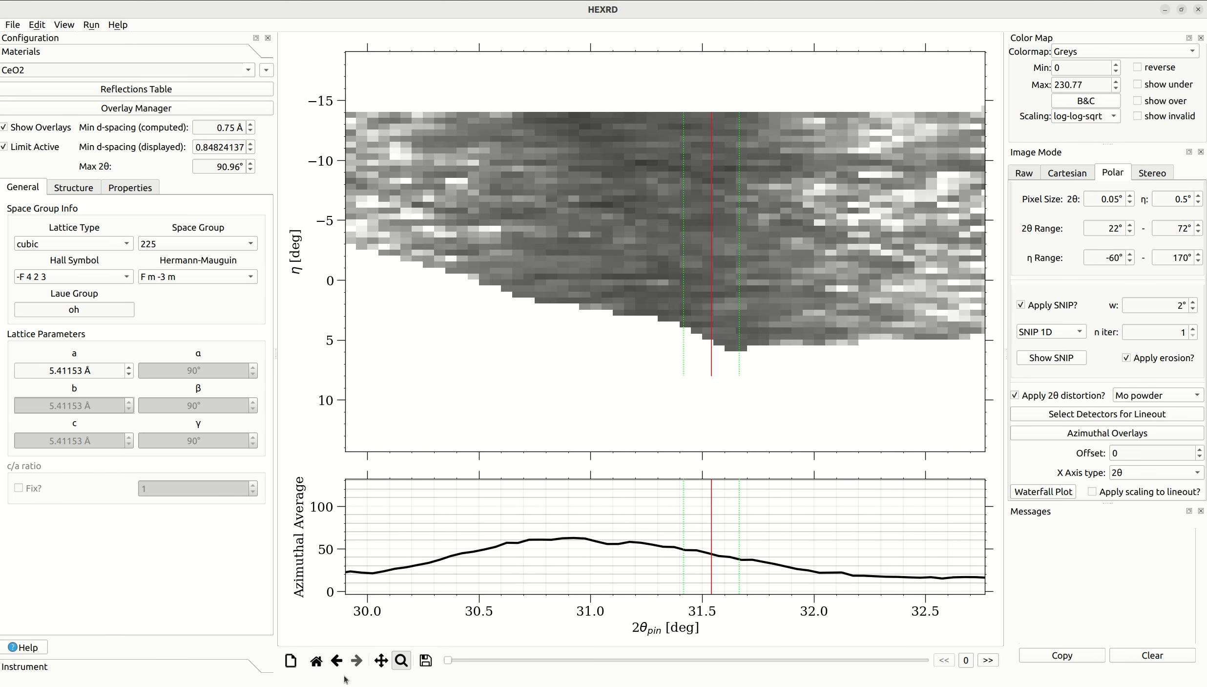
{"action": "left_click", "coordinate": [401, 660]}
{"action": "left_click", "coordinate": [315, 660]}
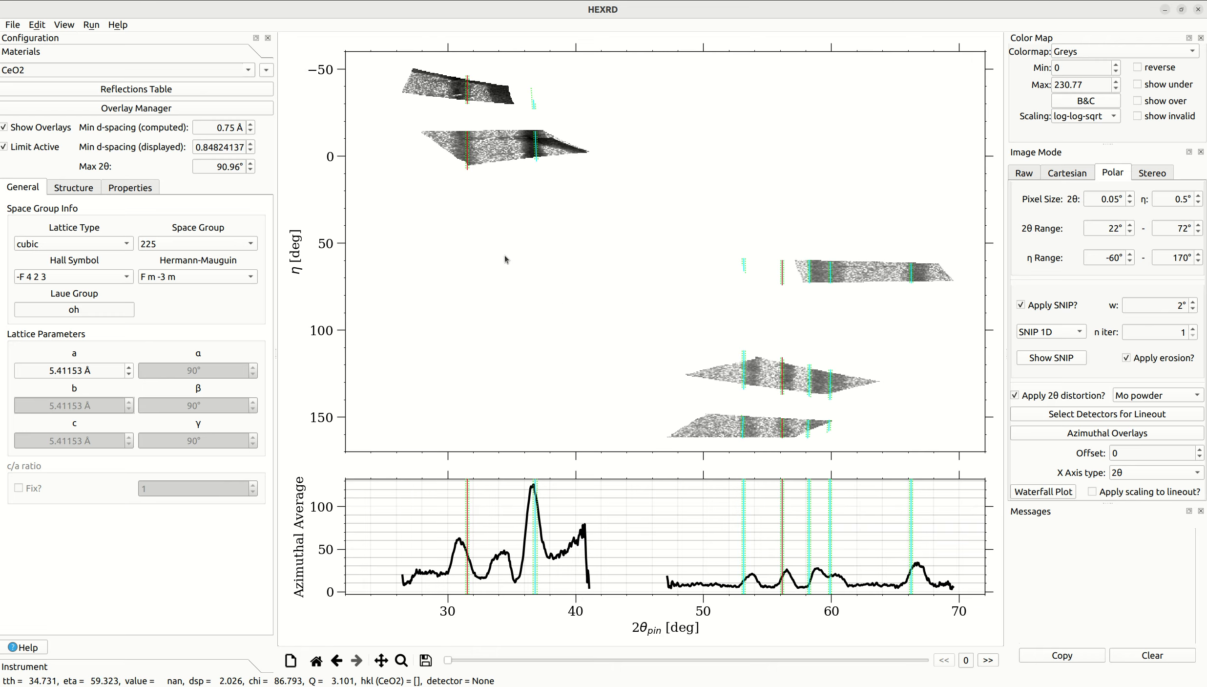
- Start a composite Laue and powder calibration with the Hand pick method for the CeO2 powder overlay
{"action": "left_click", "coordinate": [92, 25]}
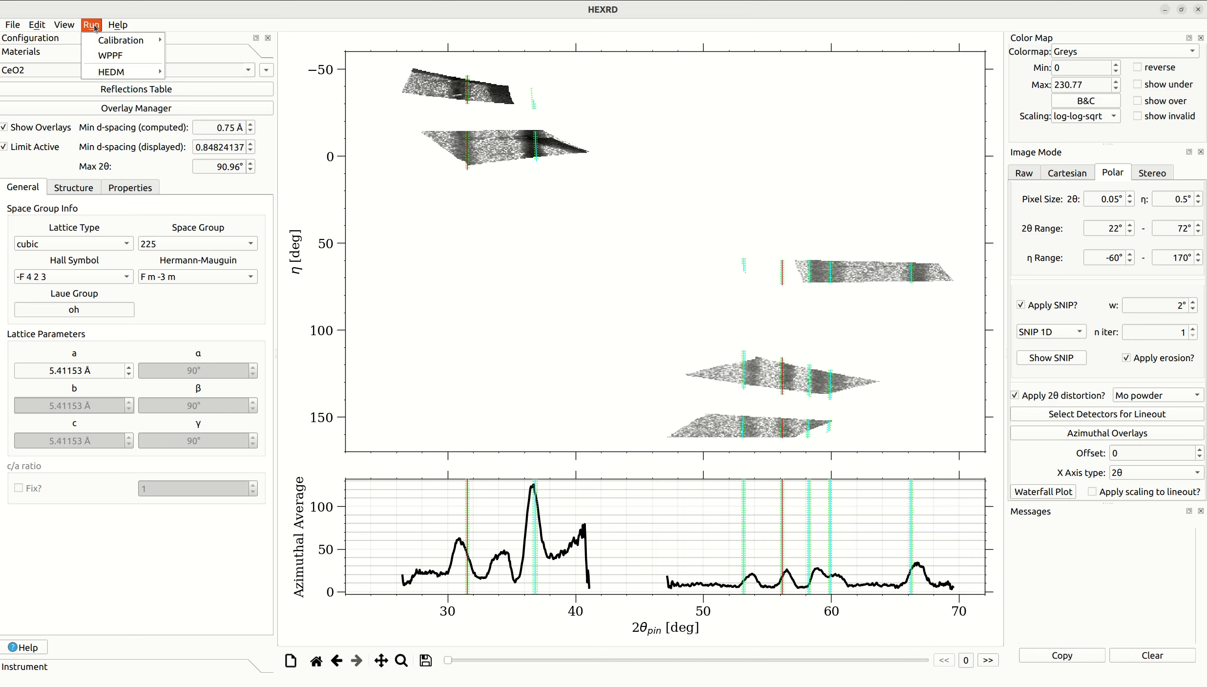
{"action": "mouse_move", "coordinate": [122, 40]}
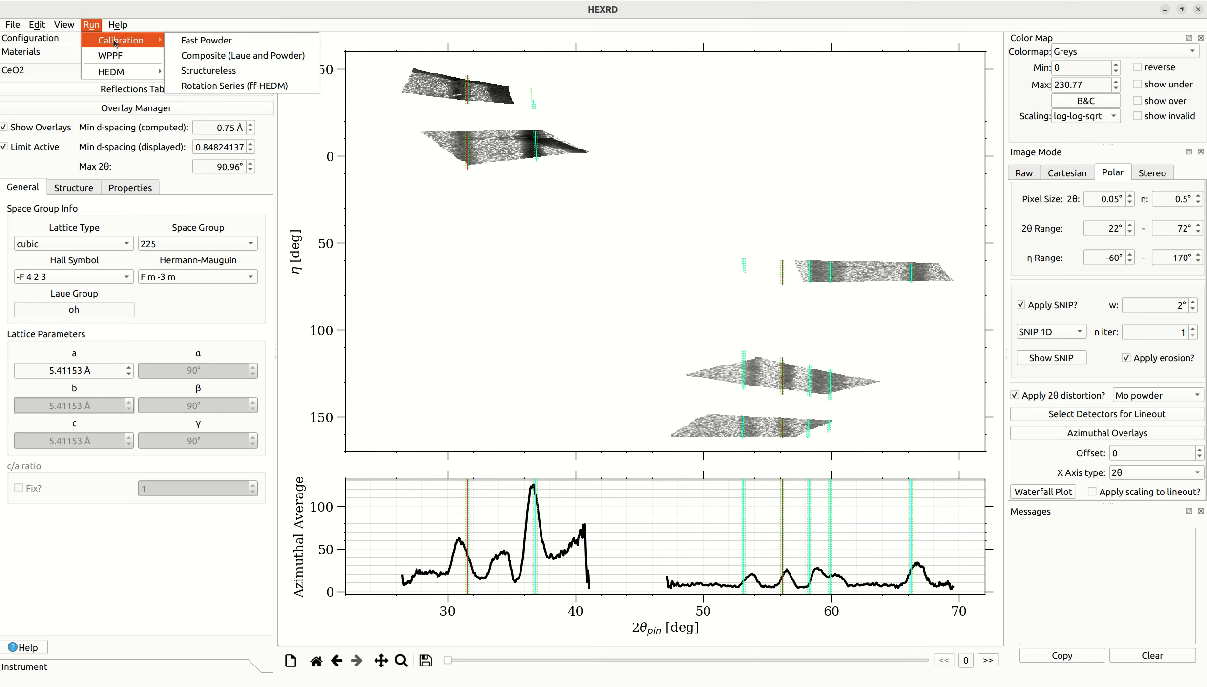
{"action": "left_click", "coordinate": [266, 58]}
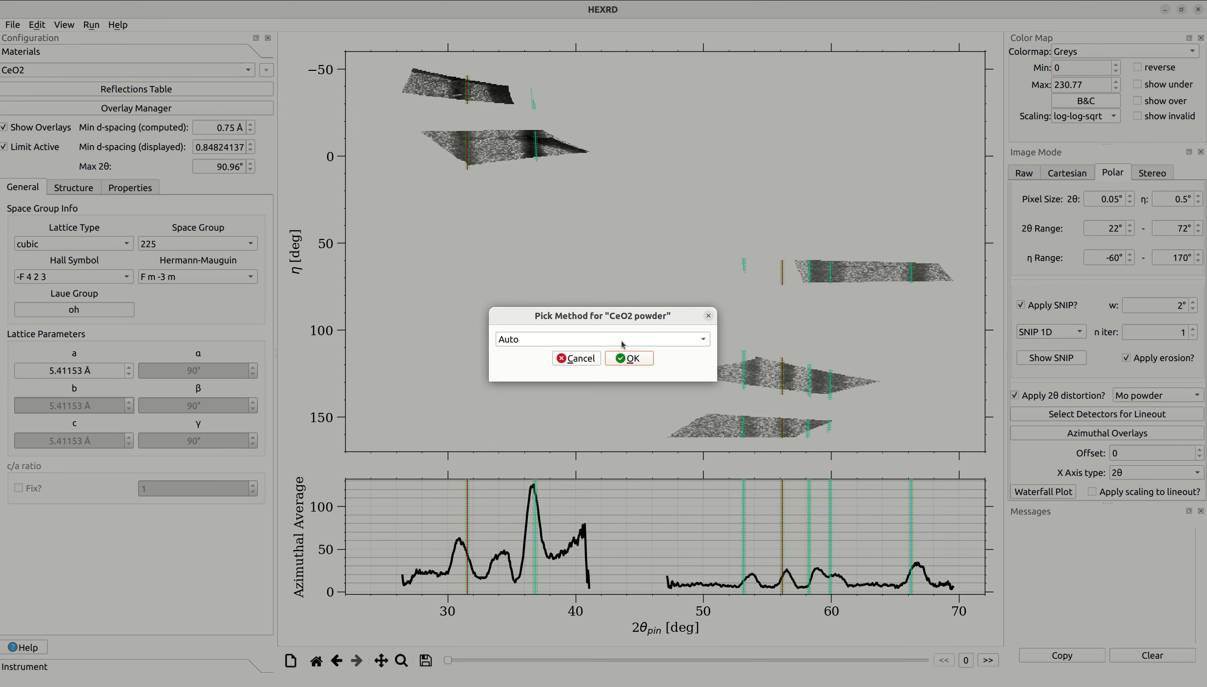
{"action": "left_click", "coordinate": [622, 344]}
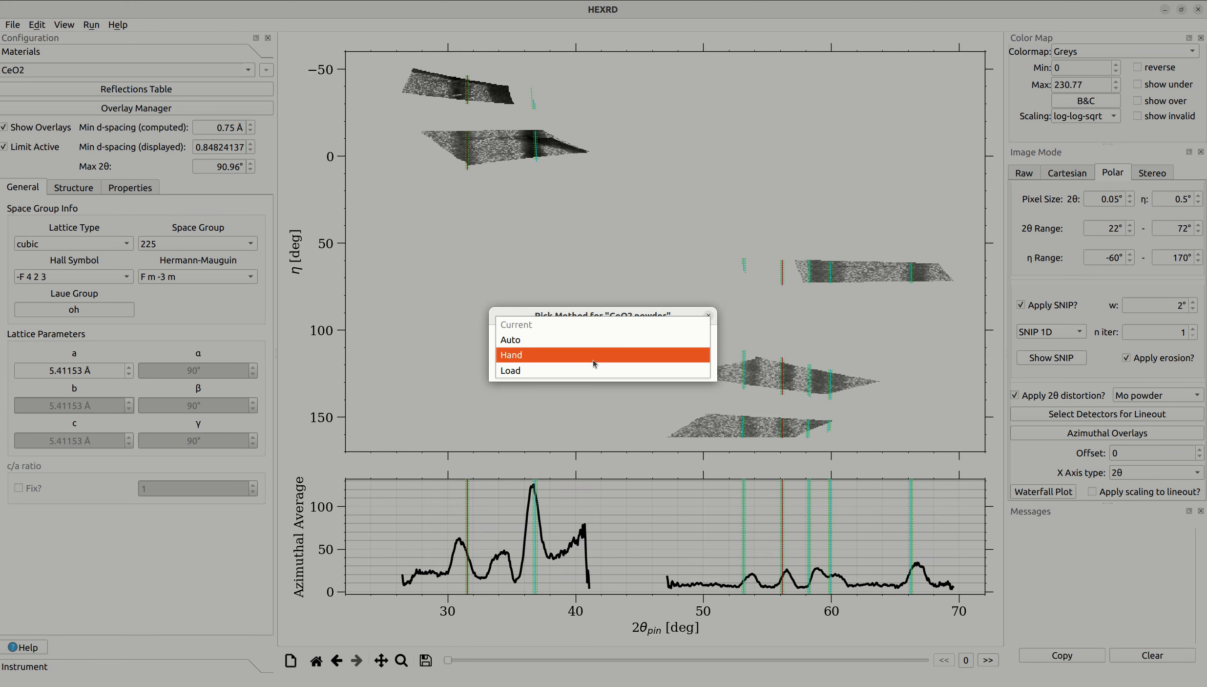
{"action": "left_click", "coordinate": [594, 359]}
{"action": "left_click", "coordinate": [629, 360]}
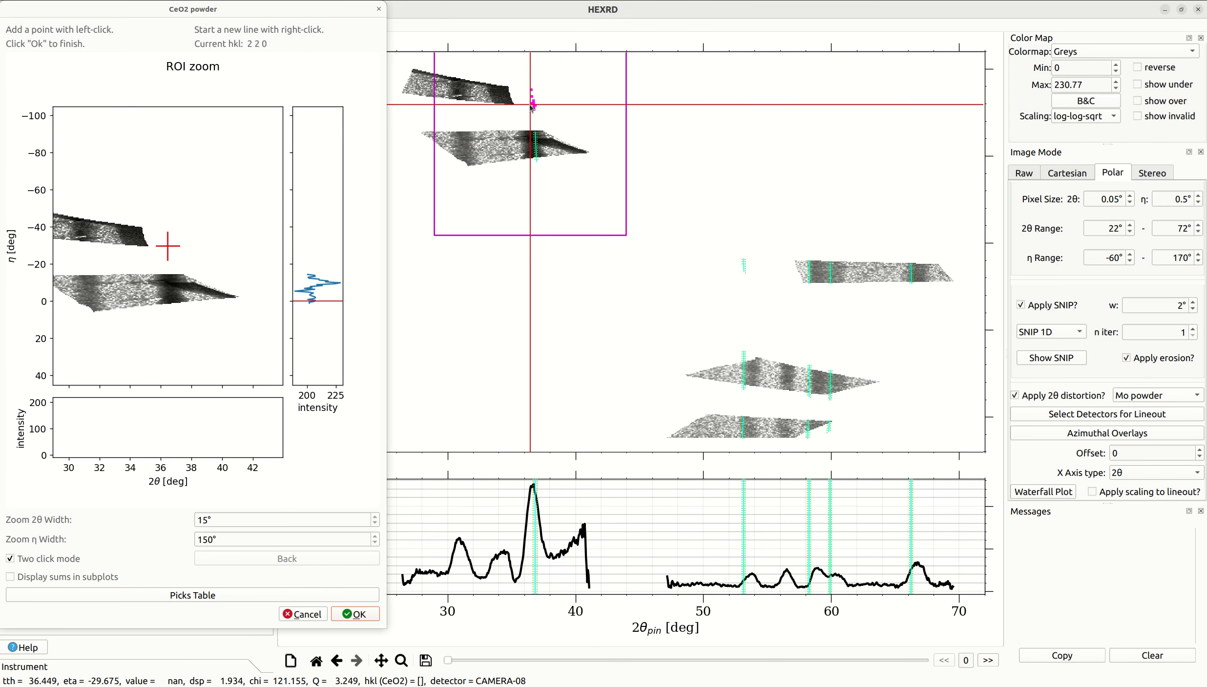
- Set the picking zoom window to a 2θ width of 5° and an η width of 30°
{"action": "double_click", "coordinate": [207, 520]}
{"action": "type", "text": "5"}
{"action": "key", "text": "Tab"}
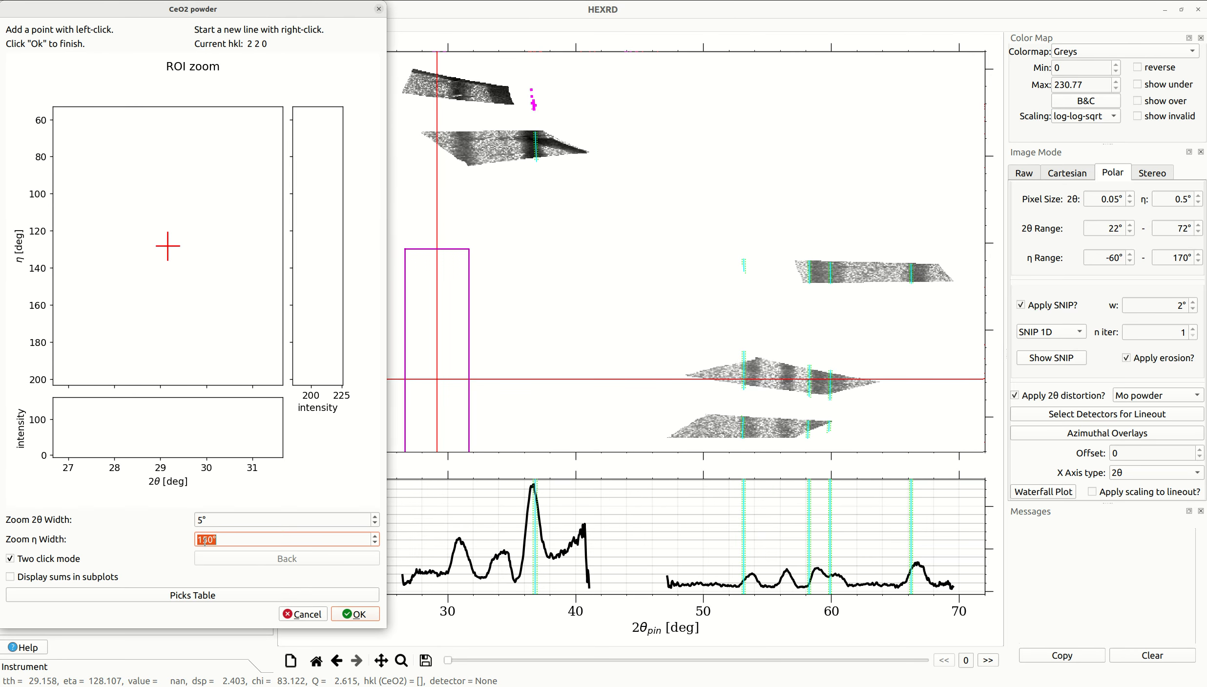
{"action": "type", "text": "30"}
{"action": "key", "text": "Tab"}
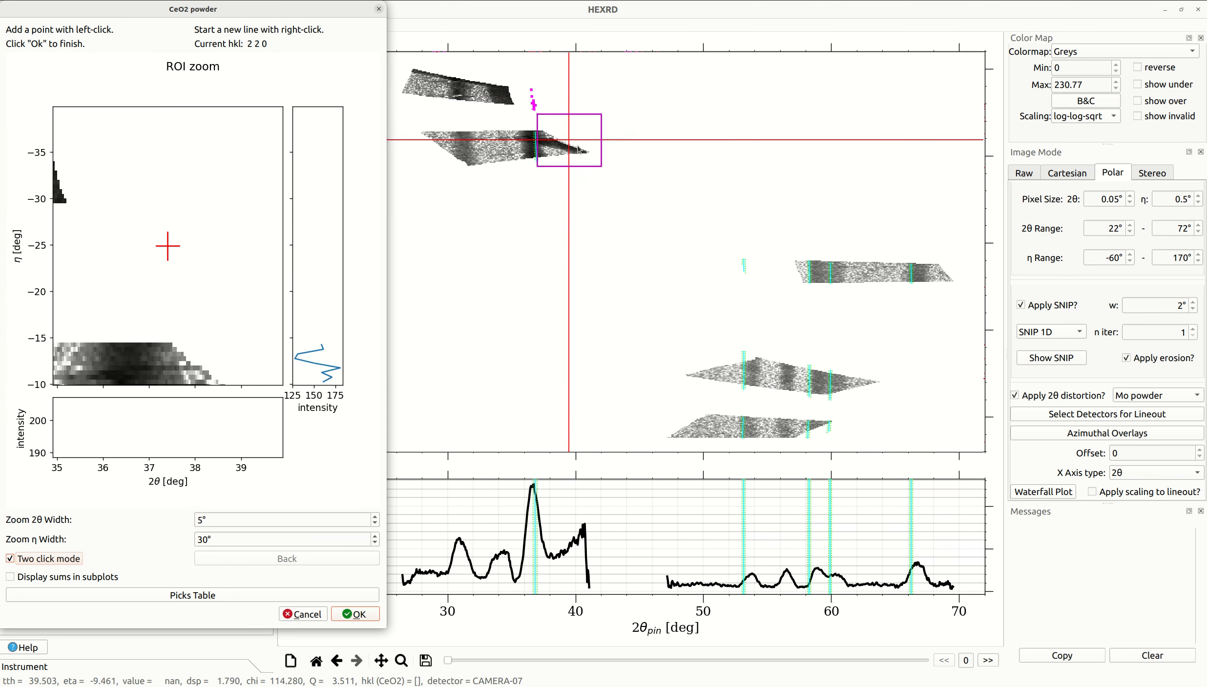
- Try picking a point on the CeO2 2 2 0 ring in the CAMERA-07 image, advance to the 4 0 0 ring, and cancel the picking
{"action": "left_click", "coordinate": [536, 153]}
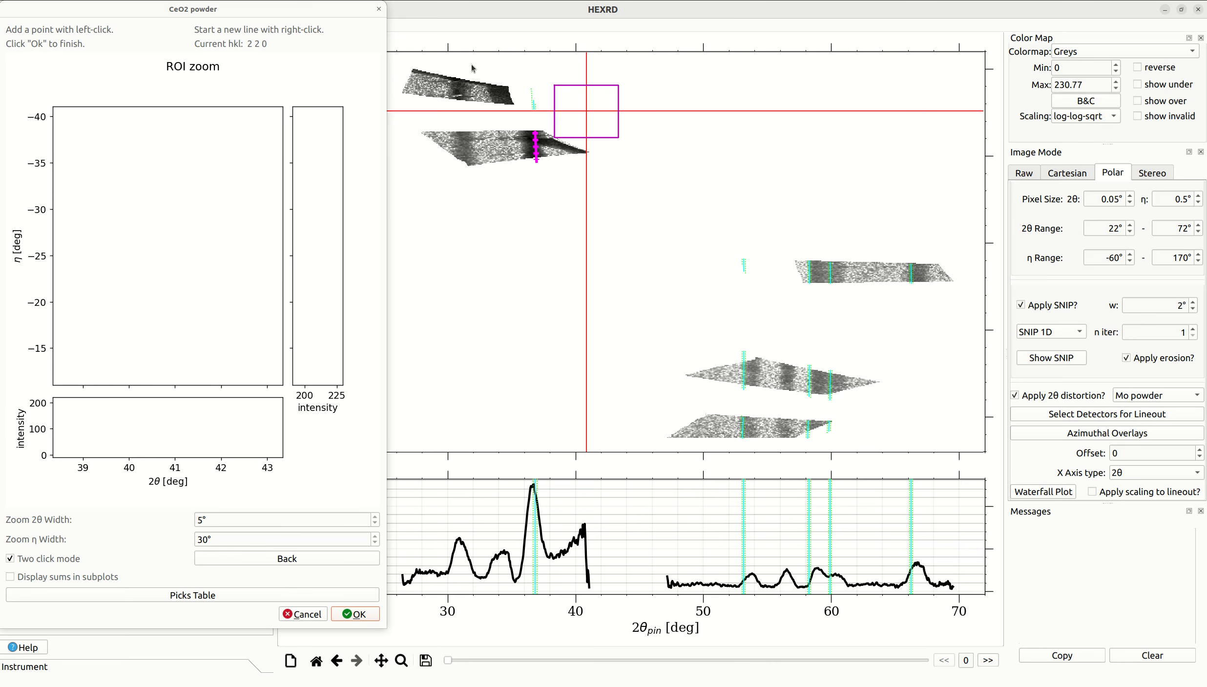
{"action": "left_click", "coordinate": [536, 146]}
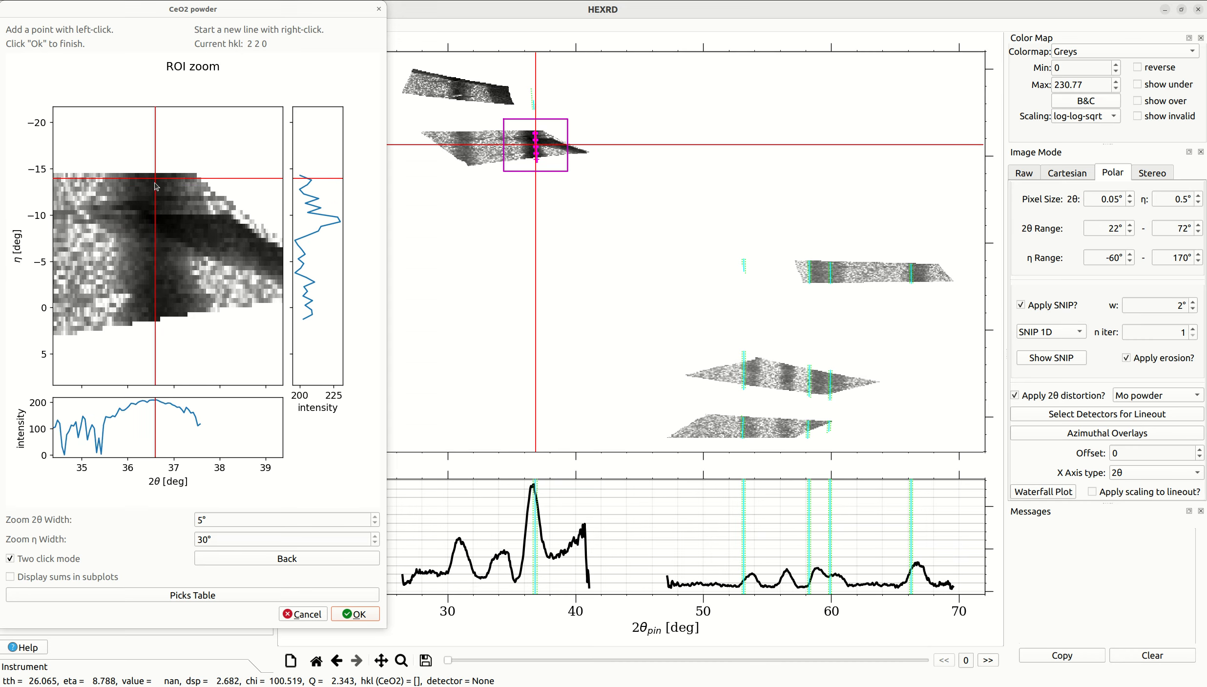
{"action": "left_click", "coordinate": [156, 184]}
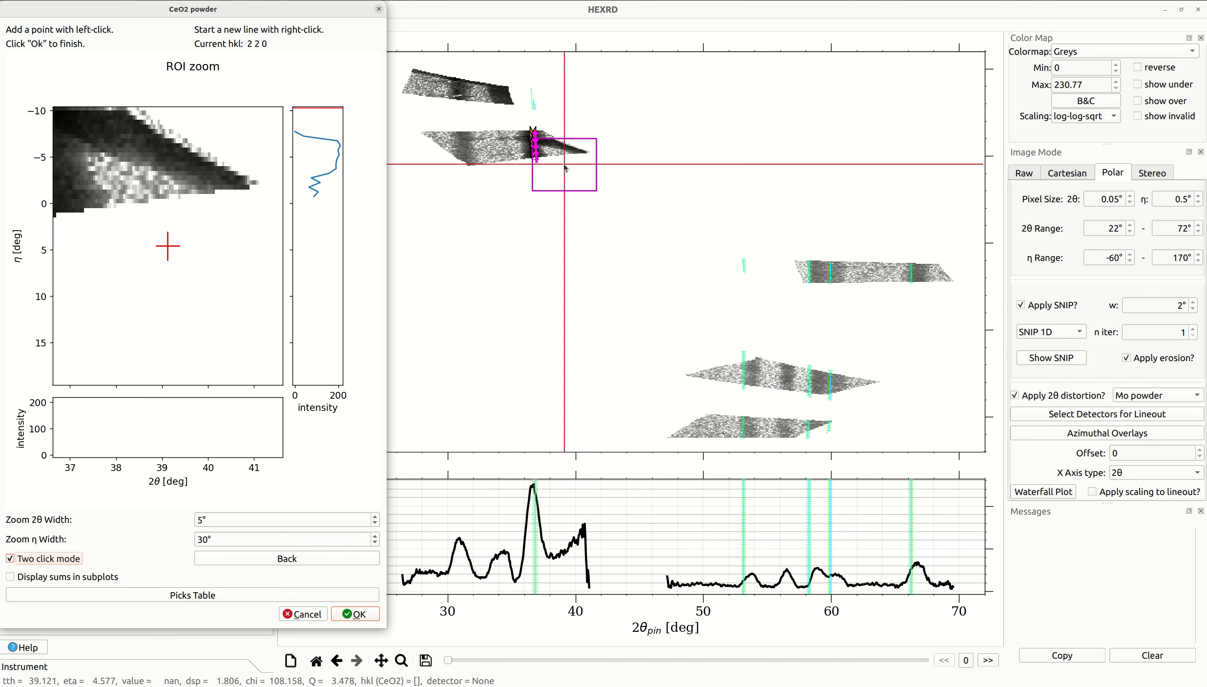
{"action": "right_click", "coordinate": [623, 220]}
{"action": "right_click", "coordinate": [771, 260]}
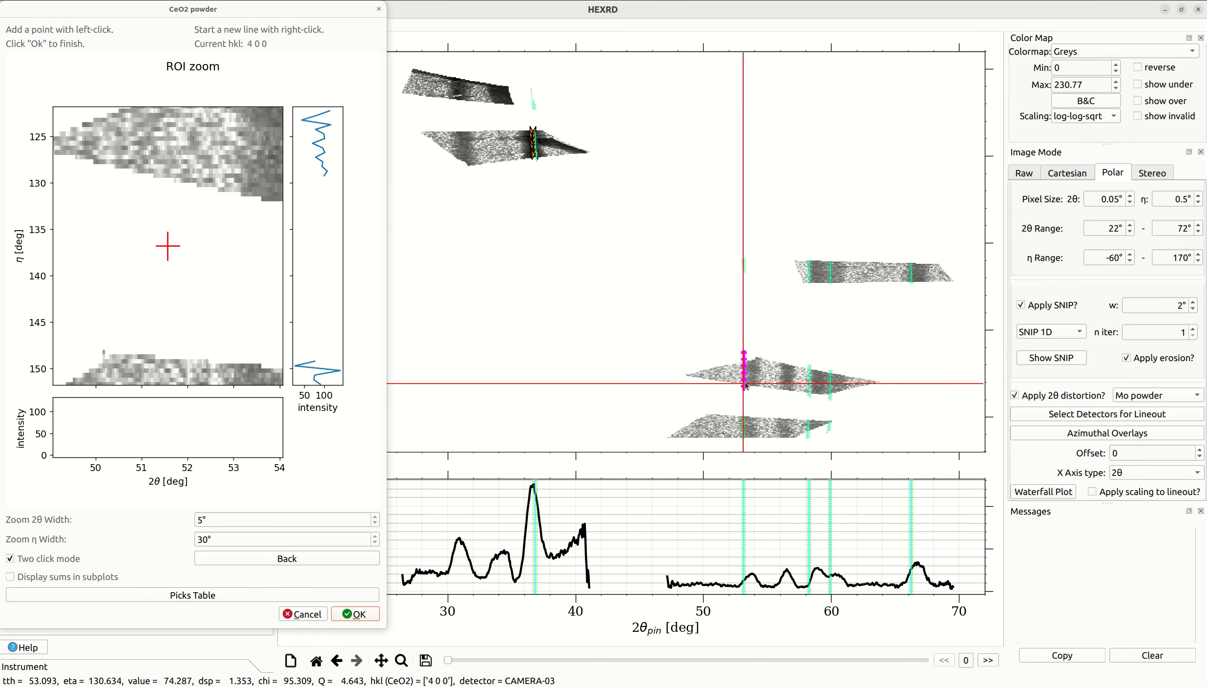
{"action": "left_click", "coordinate": [304, 616]}
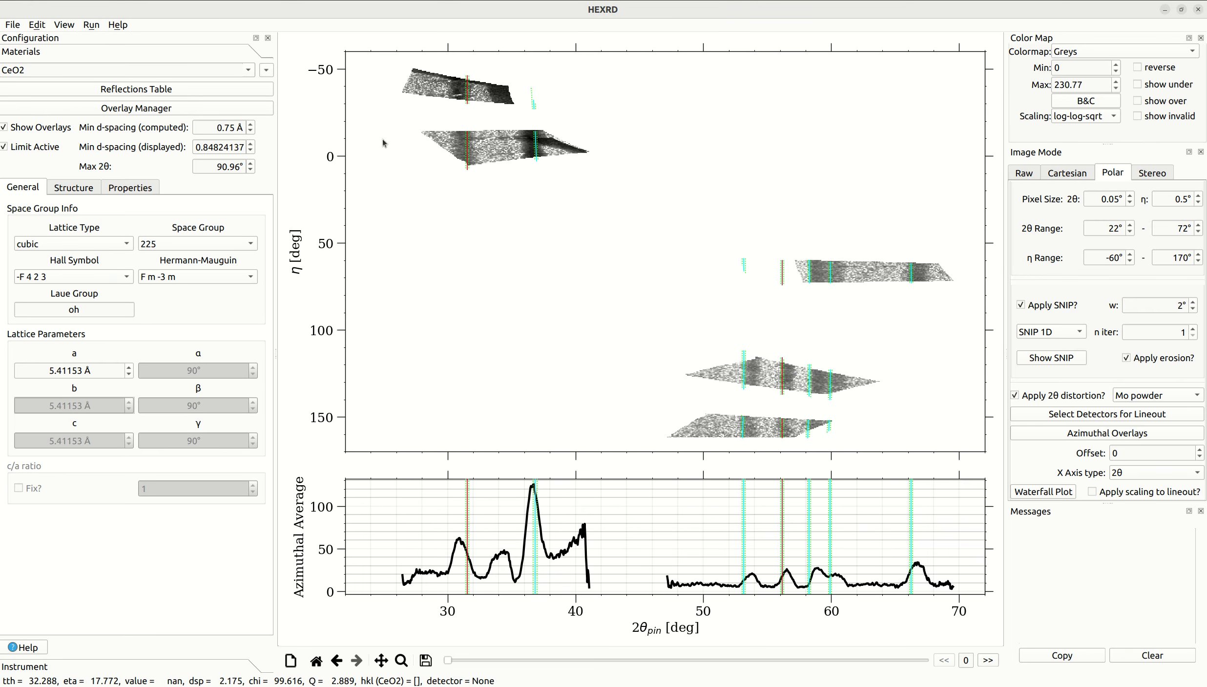
- Restart the composite Laue and powder calibration with the Load pick method for the CeO2 powder overlay
{"action": "left_click", "coordinate": [91, 24]}
{"action": "mouse_move", "coordinate": [122, 40]}
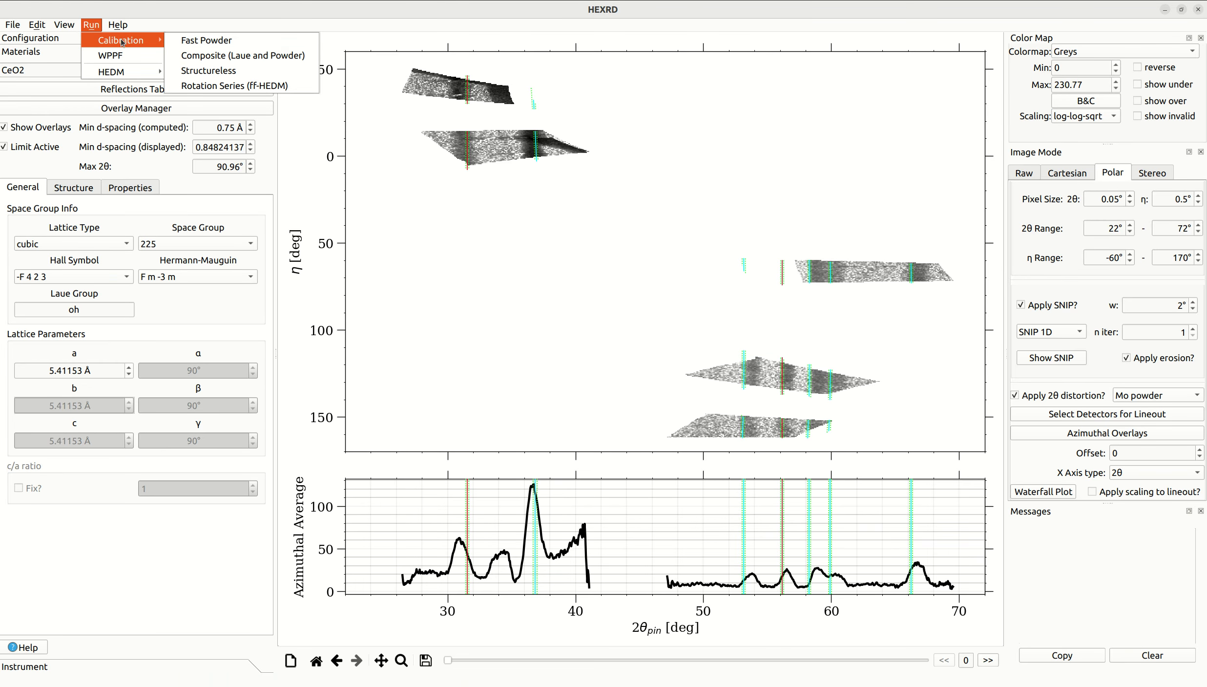
{"action": "left_click", "coordinate": [247, 60]}
{"action": "left_click", "coordinate": [604, 334]}
{"action": "left_click", "coordinate": [589, 365]}
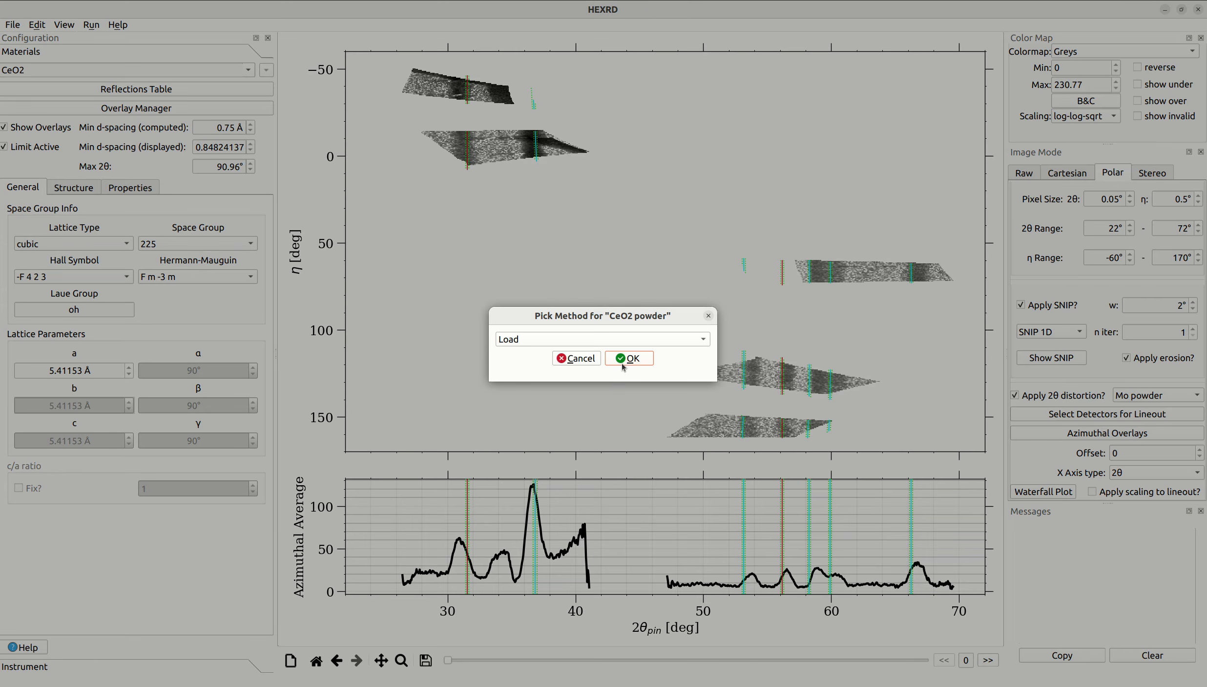
{"action": "left_click", "coordinate": [629, 364]}
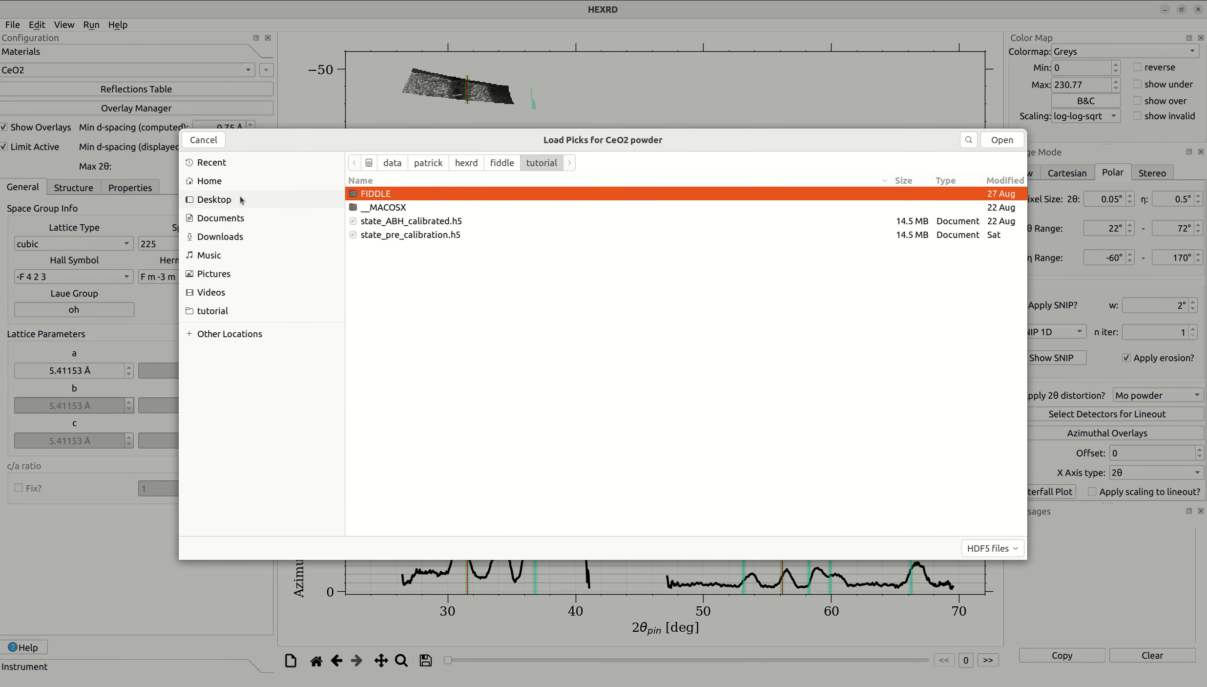
- Load the saved CeO2 powder picks file from the Desktop folder and move the picks window off the polar view
{"action": "left_click", "coordinate": [240, 200]}
{"action": "left_click", "coordinate": [415, 222]}
{"action": "double_click", "coordinate": [414, 222]}
{"action": "left_click_drag", "start_coordinate": [588, 132], "coordinate": [1206, 113]}
- Inspect the loaded CeO2 picks on the CAMERA-07 and CAMERA-05 rings up close, and accept them
{"action": "left_click", "coordinate": [402, 660]}
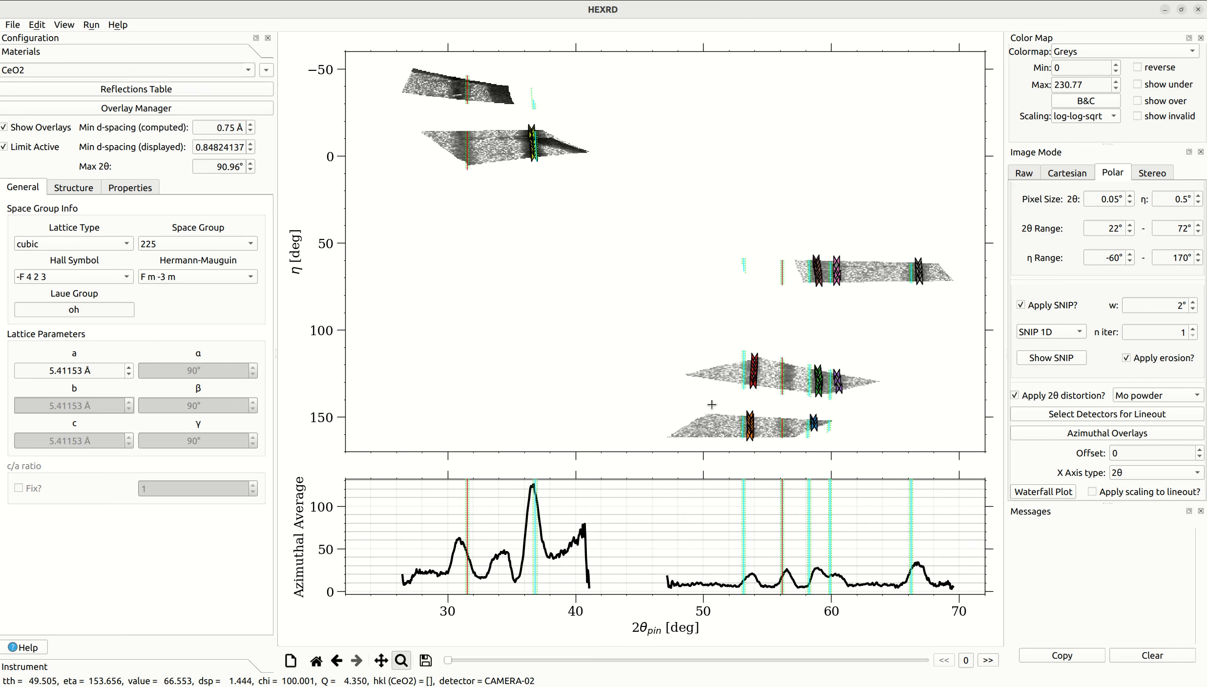
{"action": "left_click_drag", "start_coordinate": [518, 114], "coordinate": [560, 176]}
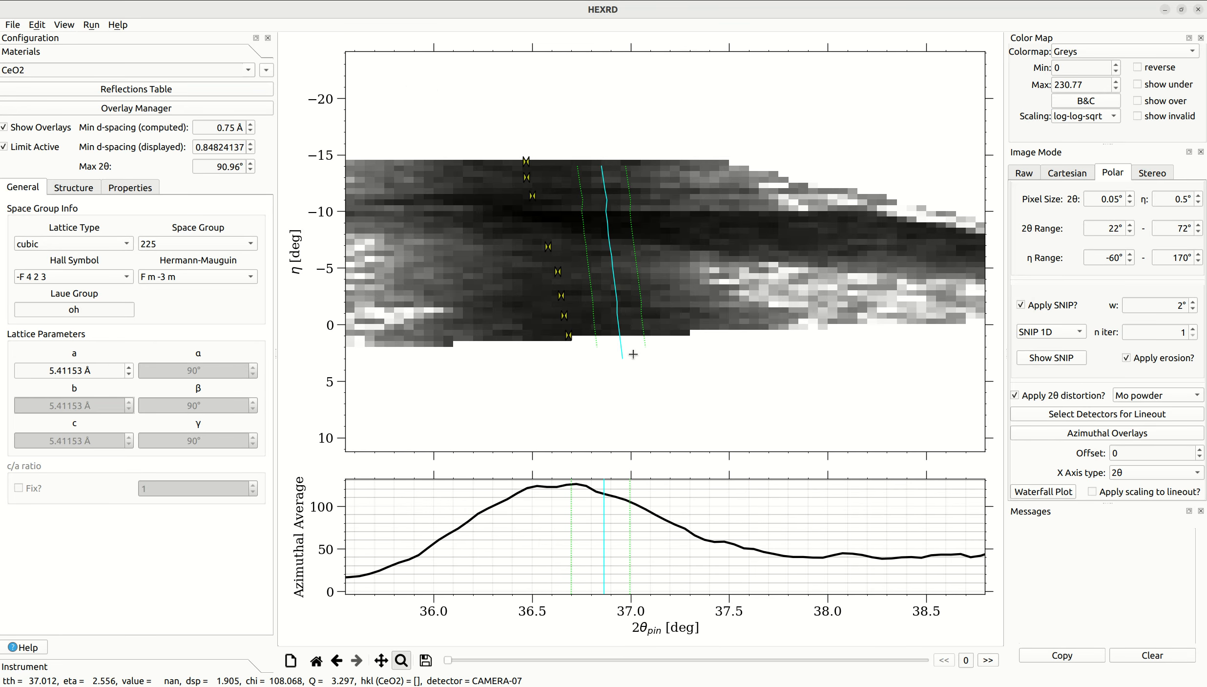
{"action": "left_click", "coordinate": [315, 660]}
{"action": "left_click_drag", "start_coordinate": [796, 251], "coordinate": [857, 304]}
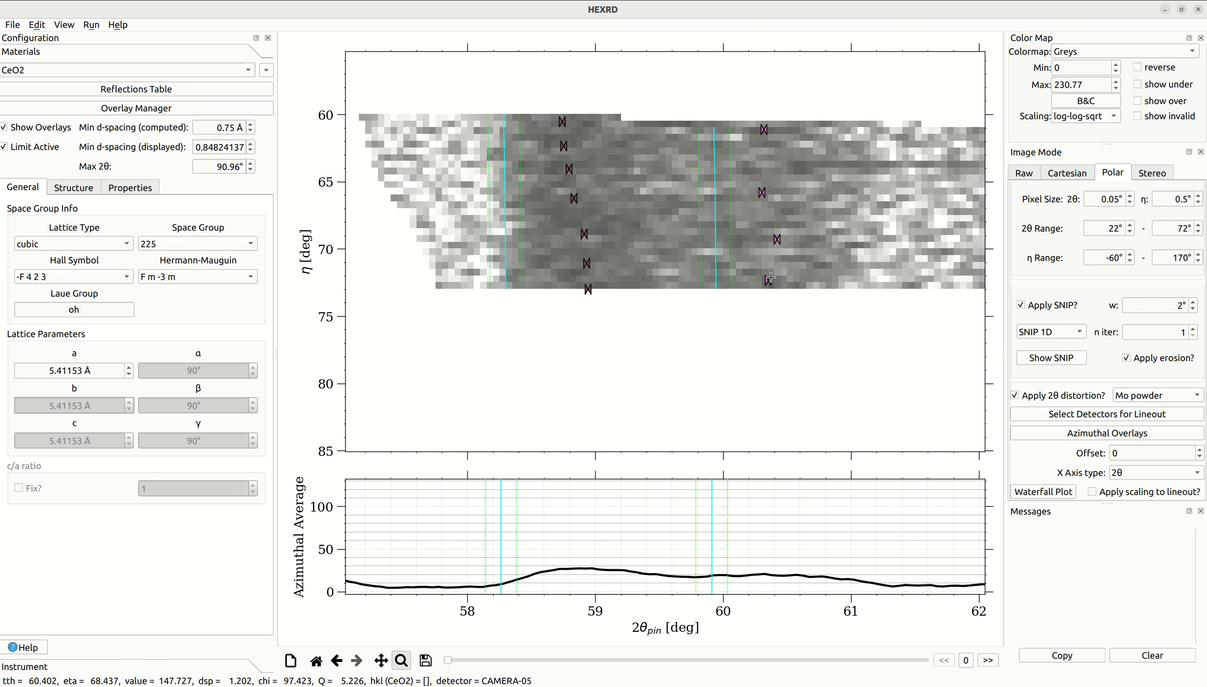
{"action": "left_click", "coordinate": [401, 660]}
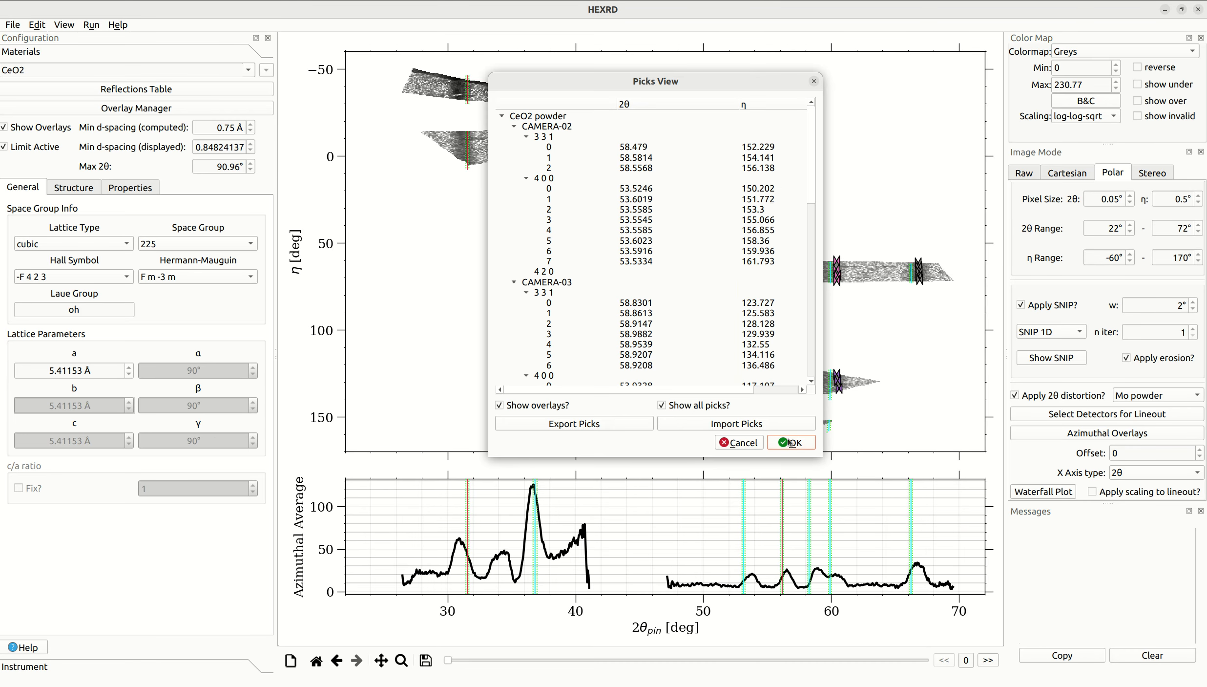
{"action": "left_click", "coordinate": [794, 442]}
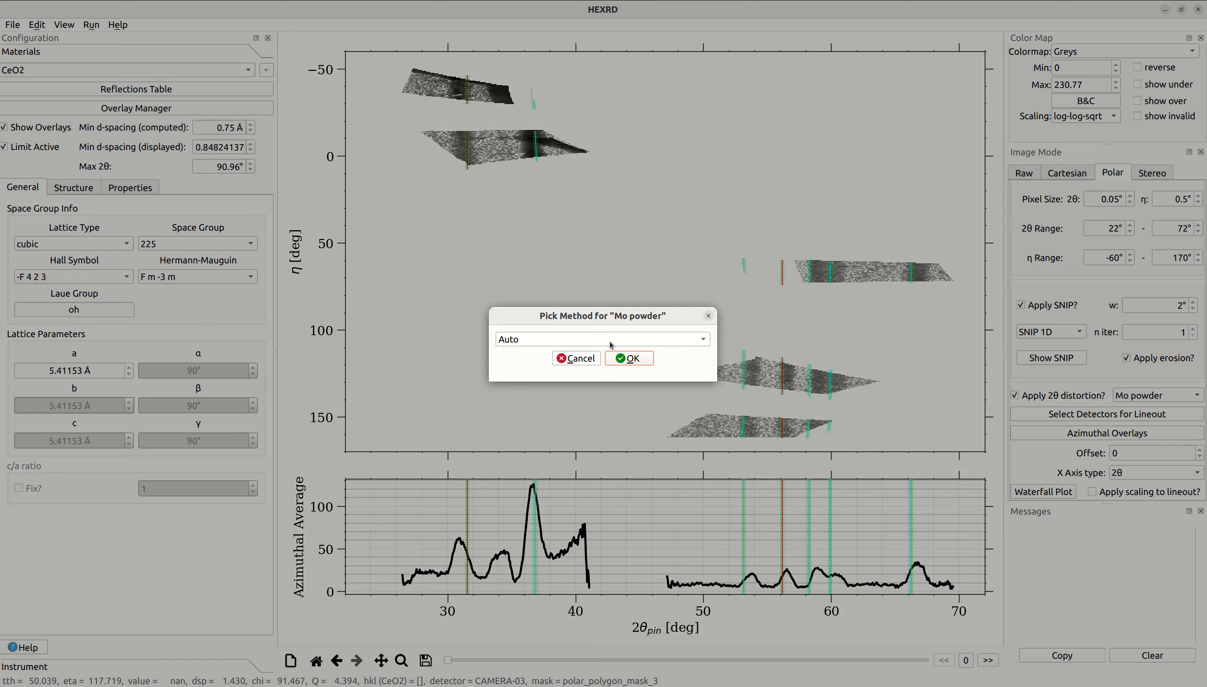
- Load the saved picks file for the Mo powder overlay with the Load pick method and move the picks window off the polar view
{"action": "left_click", "coordinate": [600, 342]}
{"action": "left_click", "coordinate": [594, 370]}
{"action": "left_click", "coordinate": [633, 366]}
{"action": "double_click", "coordinate": [391, 223]}
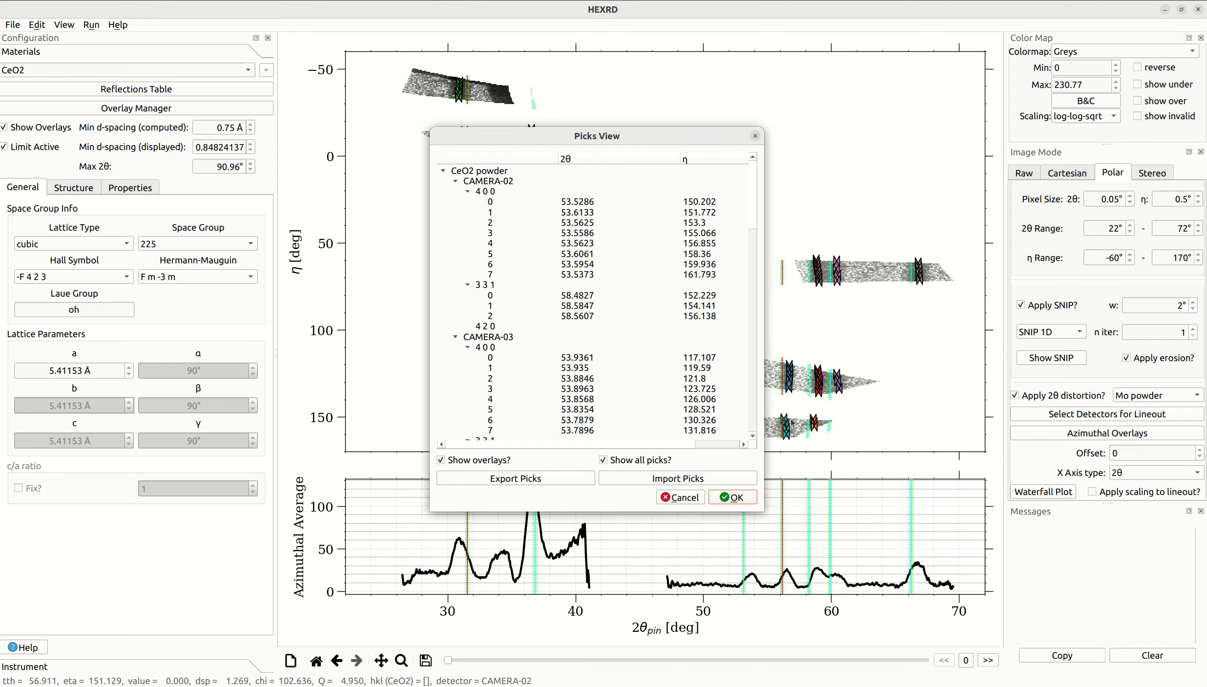
{"action": "left_click_drag", "start_coordinate": [604, 135], "coordinate": [976, 81]}
- Inspect the loaded picks up close around 30–33° 2θ, check individual CAMERA-02 and CAMERA-03 4 0 0 picks, and accept them
{"action": "left_click", "coordinate": [401, 660]}
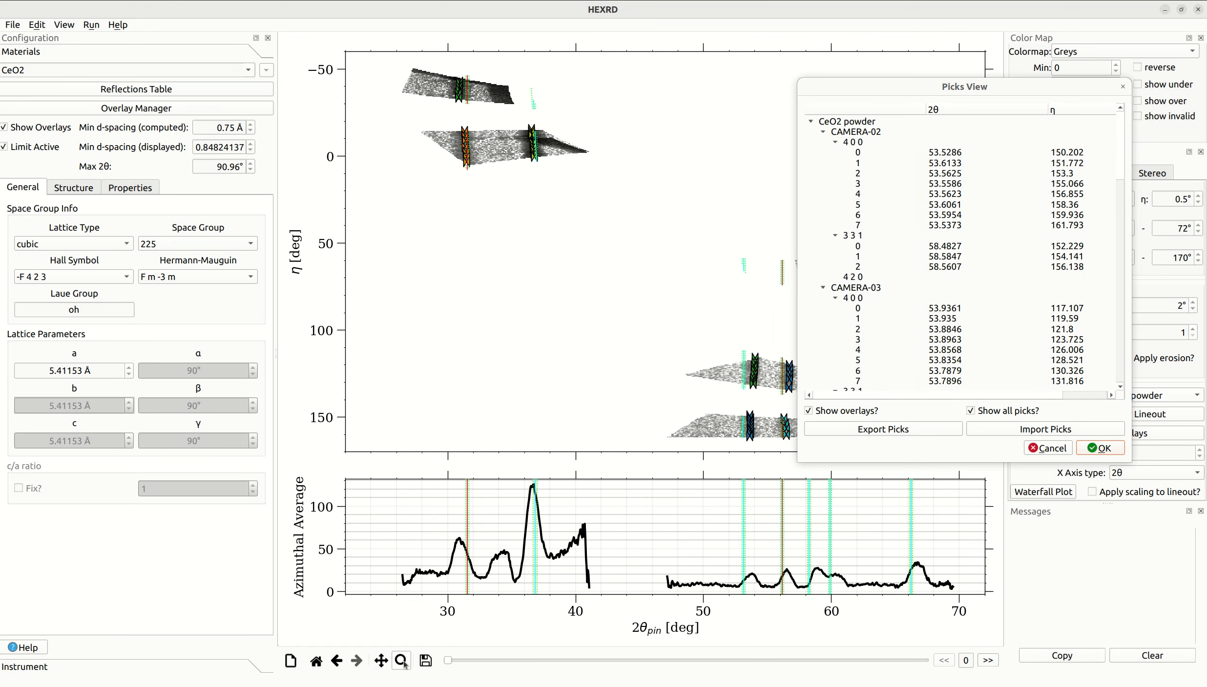
{"action": "left_click_drag", "start_coordinate": [446, 74], "coordinate": [491, 196]}
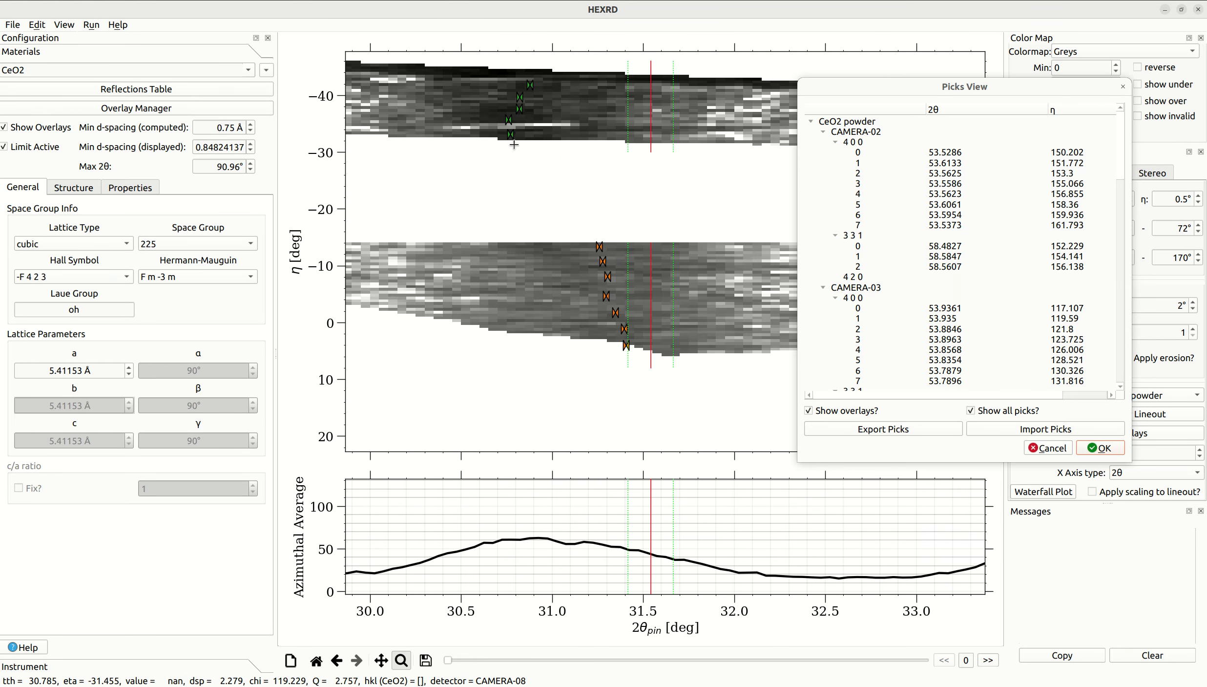
{"action": "left_click", "coordinate": [316, 660]}
{"action": "left_click", "coordinate": [401, 660]}
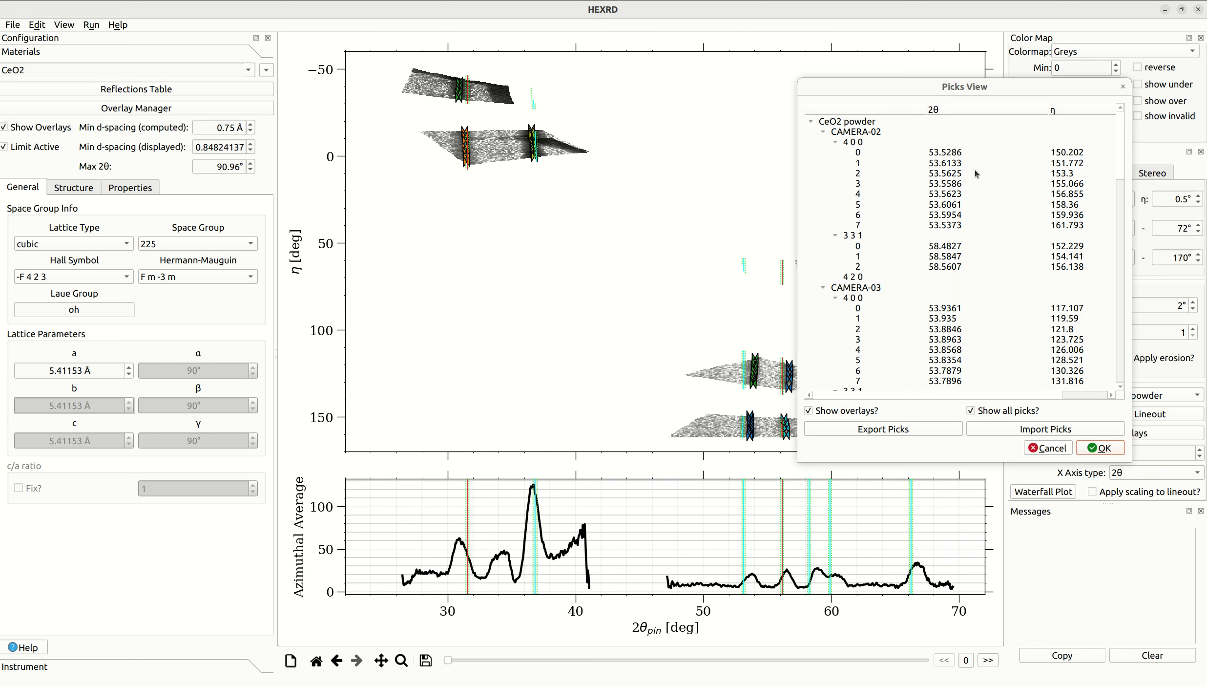
{"action": "left_click", "coordinate": [959, 155]}
{"action": "left_click", "coordinate": [956, 175]}
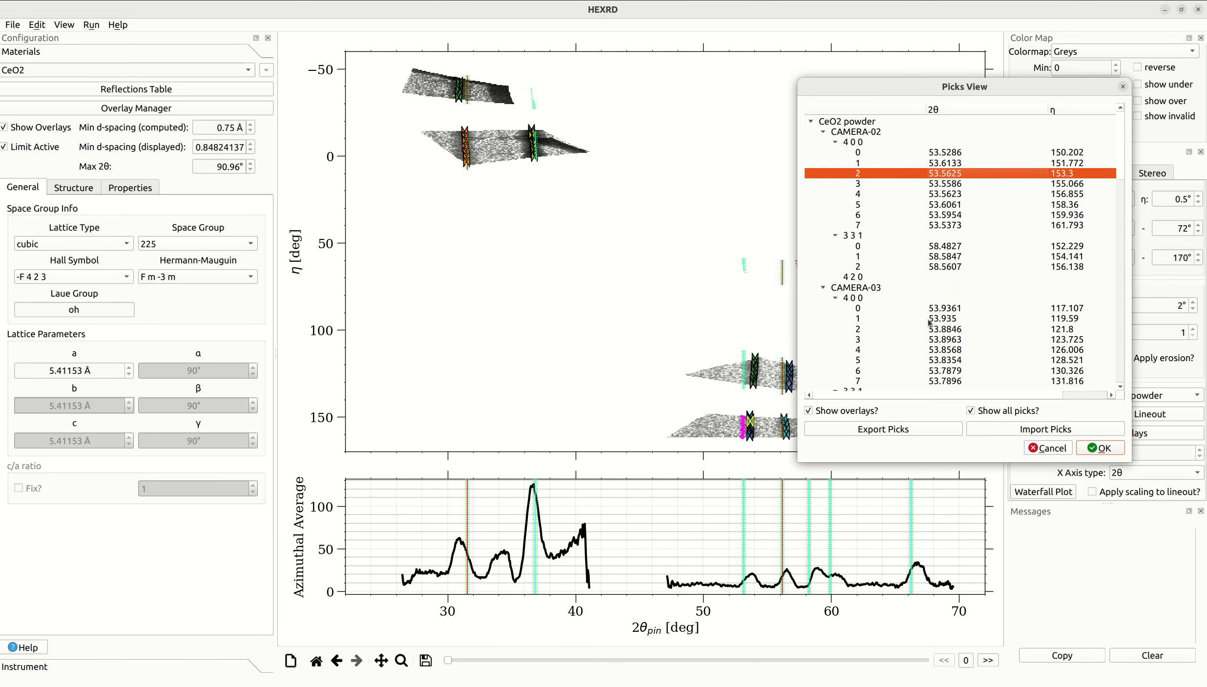
{"action": "left_click", "coordinate": [950, 319]}
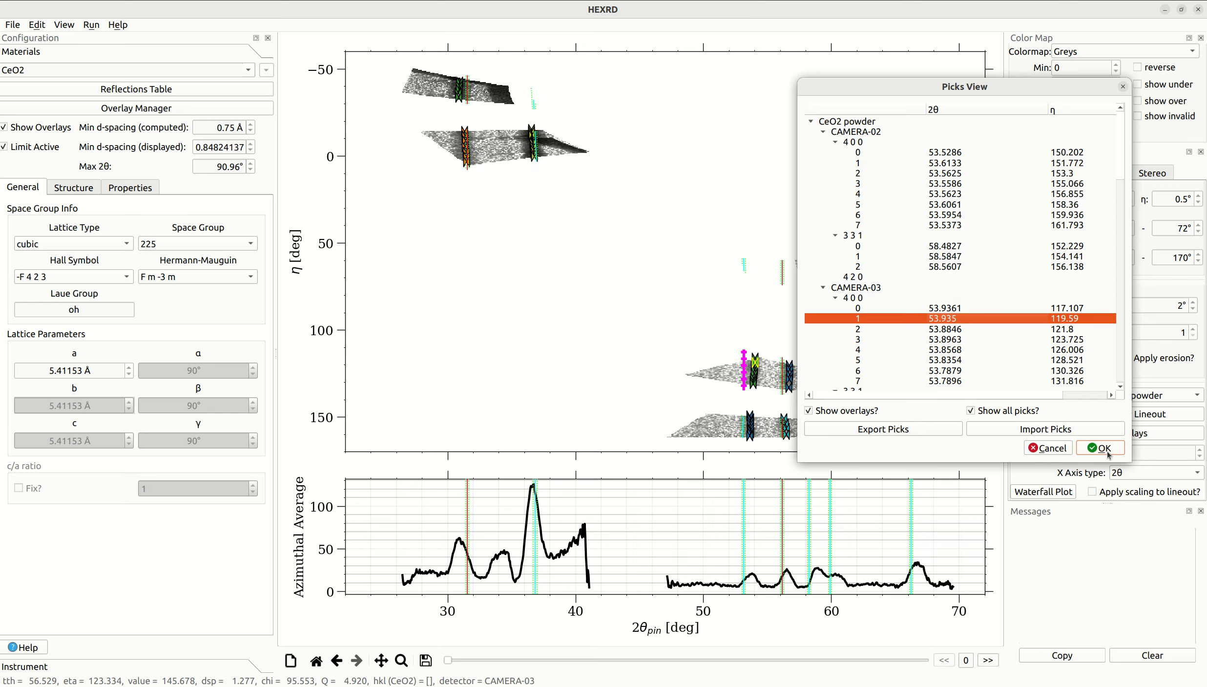
{"action": "left_click", "coordinate": [1101, 448]}
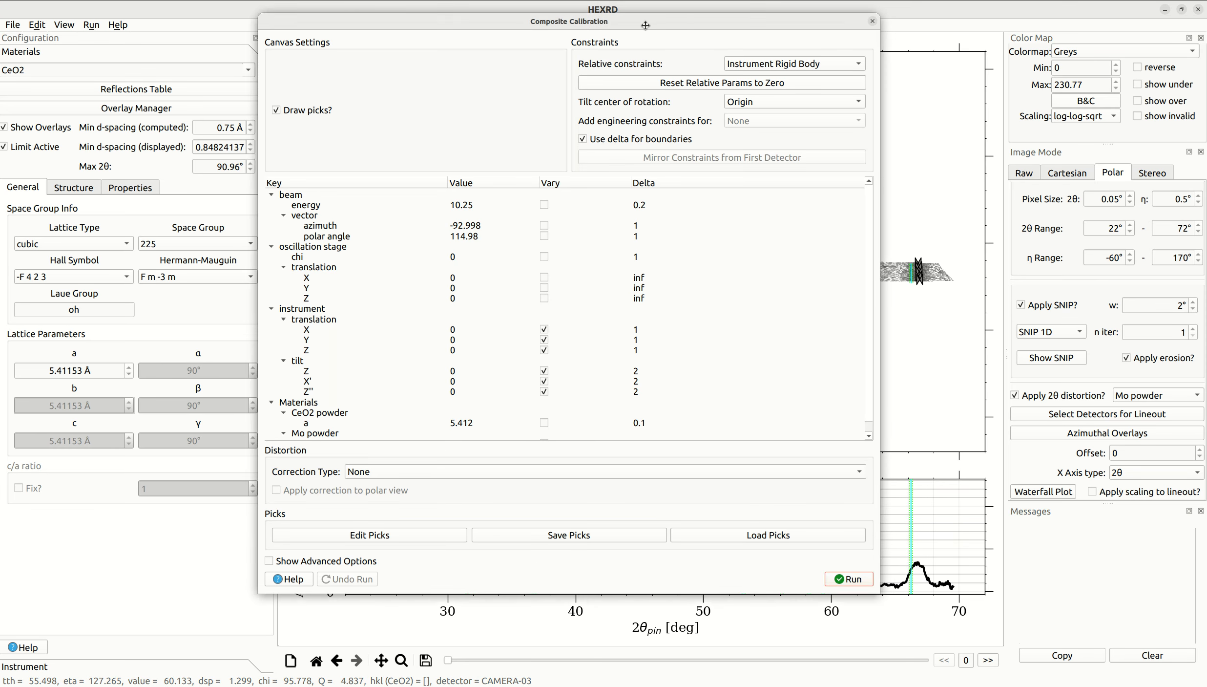
- Reposition the Composite Calibration window and examine the tilt center of rotation choices, keeping Origin
{"action": "left_click_drag", "start_coordinate": [688, 23], "coordinate": [383, 31]}
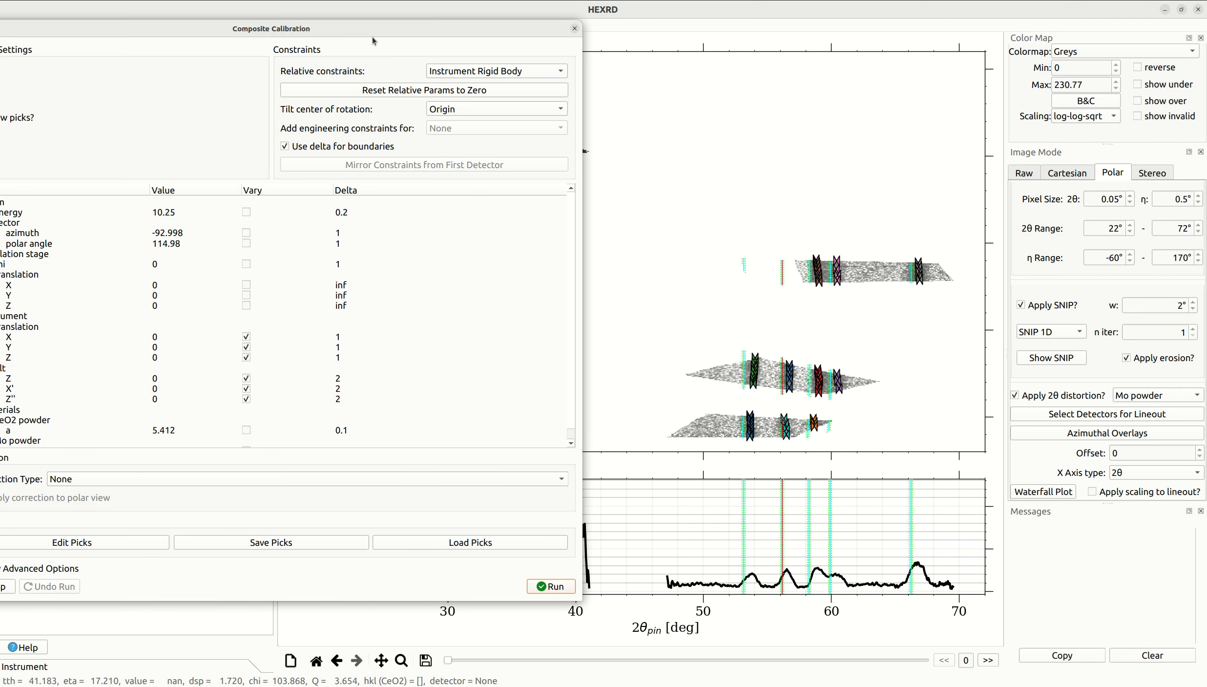
{"action": "left_click_drag", "start_coordinate": [348, 29], "coordinate": [478, 31]}
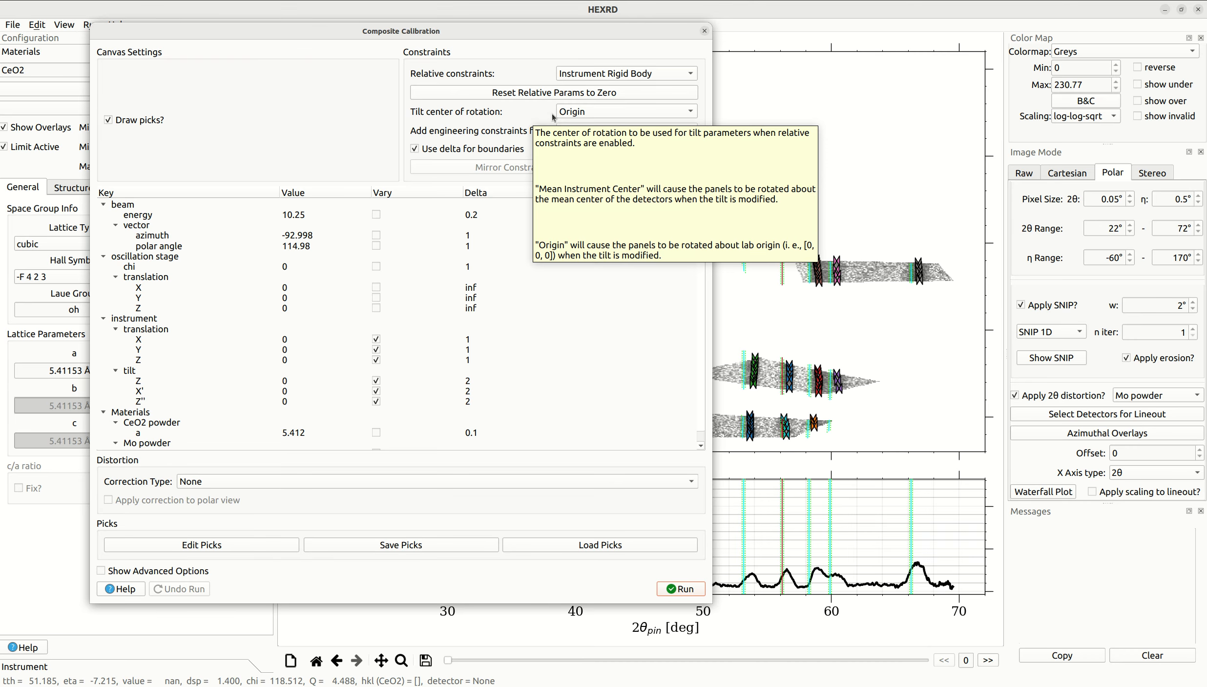
{"action": "left_click", "coordinate": [575, 116]}
{"action": "left_click", "coordinate": [574, 114]}
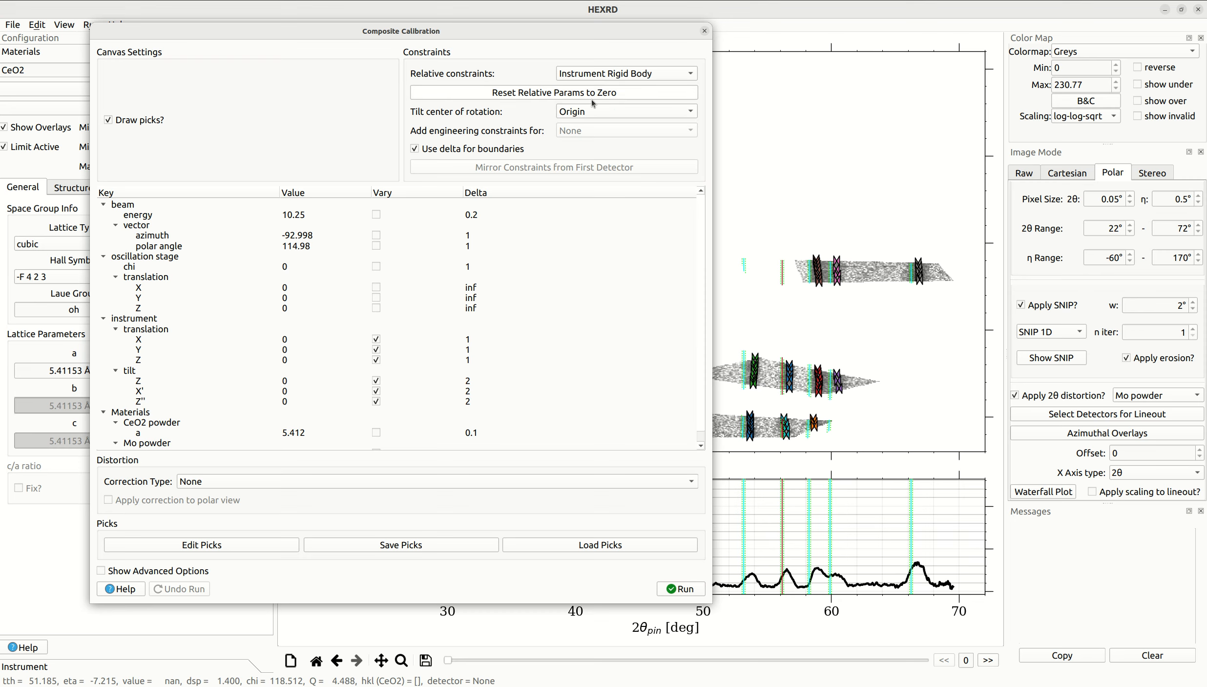
{"action": "left_click", "coordinate": [584, 115]}
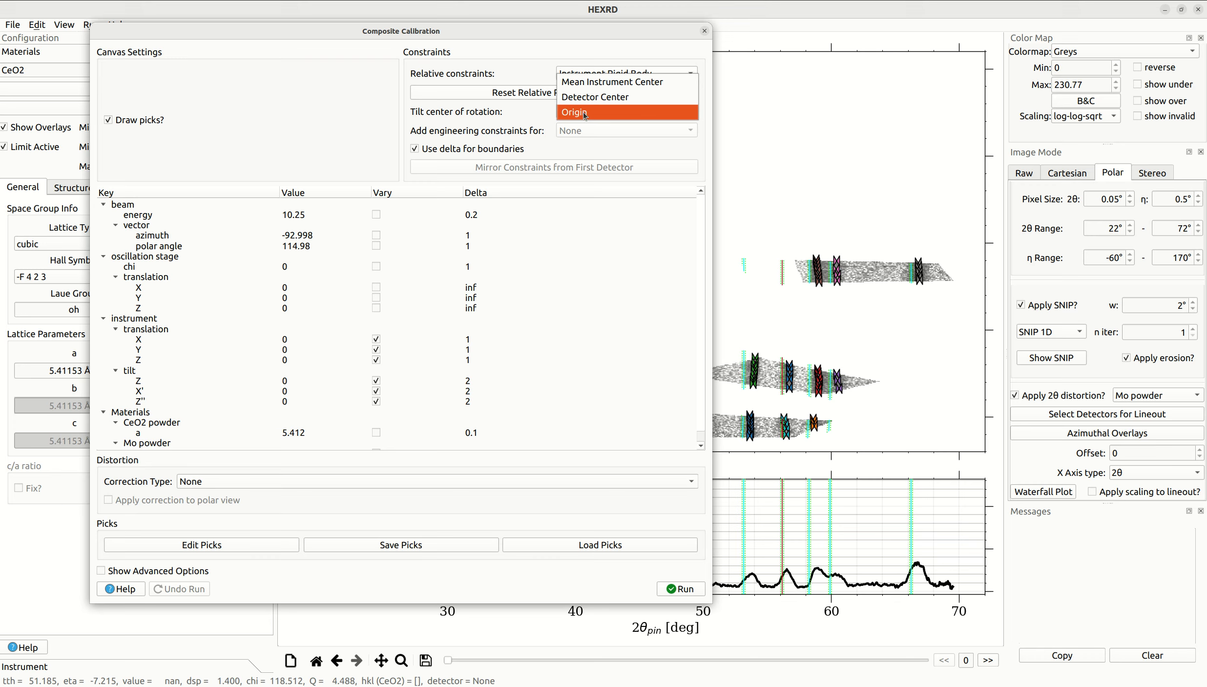
{"action": "left_click", "coordinate": [548, 123]}
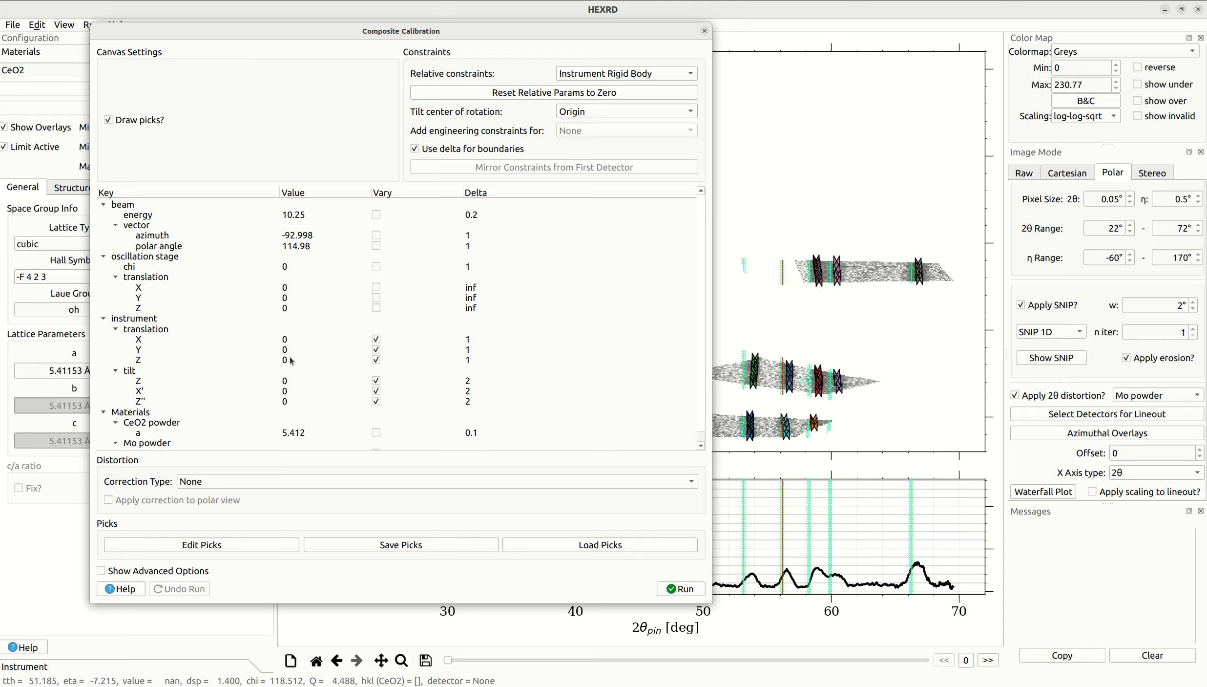
- Examine the instrument translation and tilt parameters and the beam vector's azimuth and polar angle in the calibration parameter tree
{"action": "mouse_move", "coordinate": [169, 342]}
{"action": "left_mouse_down"}
{"action": "mouse_move", "coordinate": [190, 348]}
{"action": "mouse_move", "coordinate": [191, 360]}
{"action": "mouse_move", "coordinate": [183, 341]}
{"action": "mouse_move", "coordinate": [175, 358]}
{"action": "left_mouse_up"}
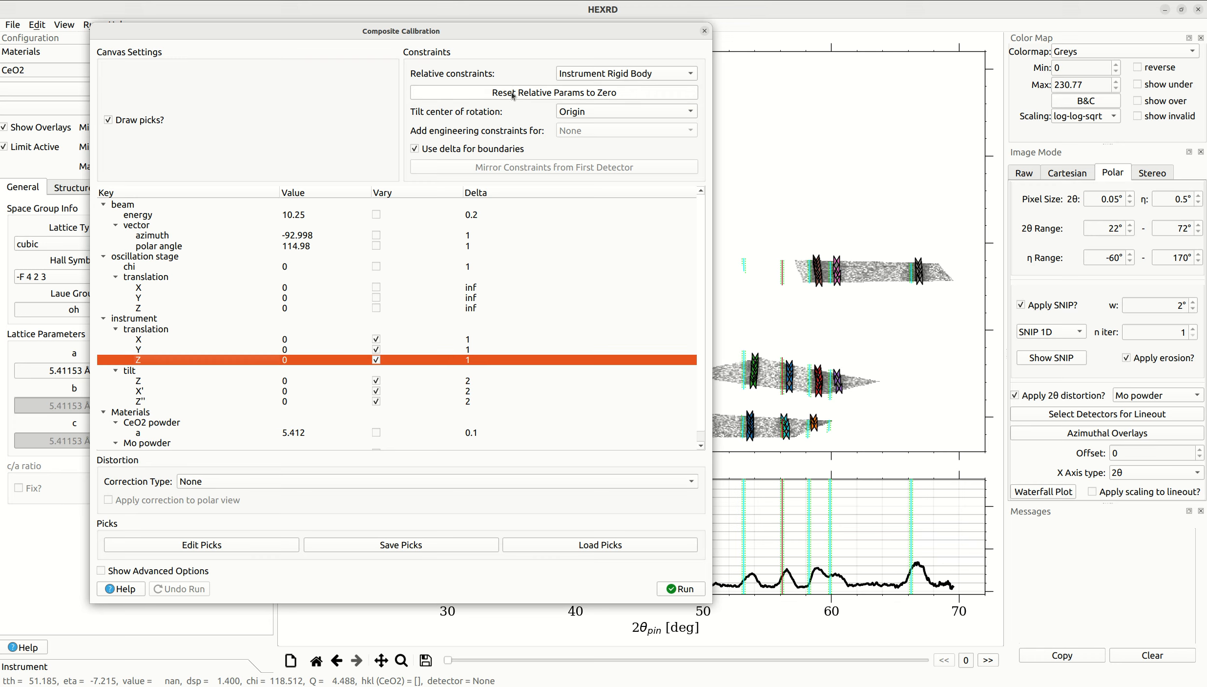
{"action": "left_click", "coordinate": [294, 385]}
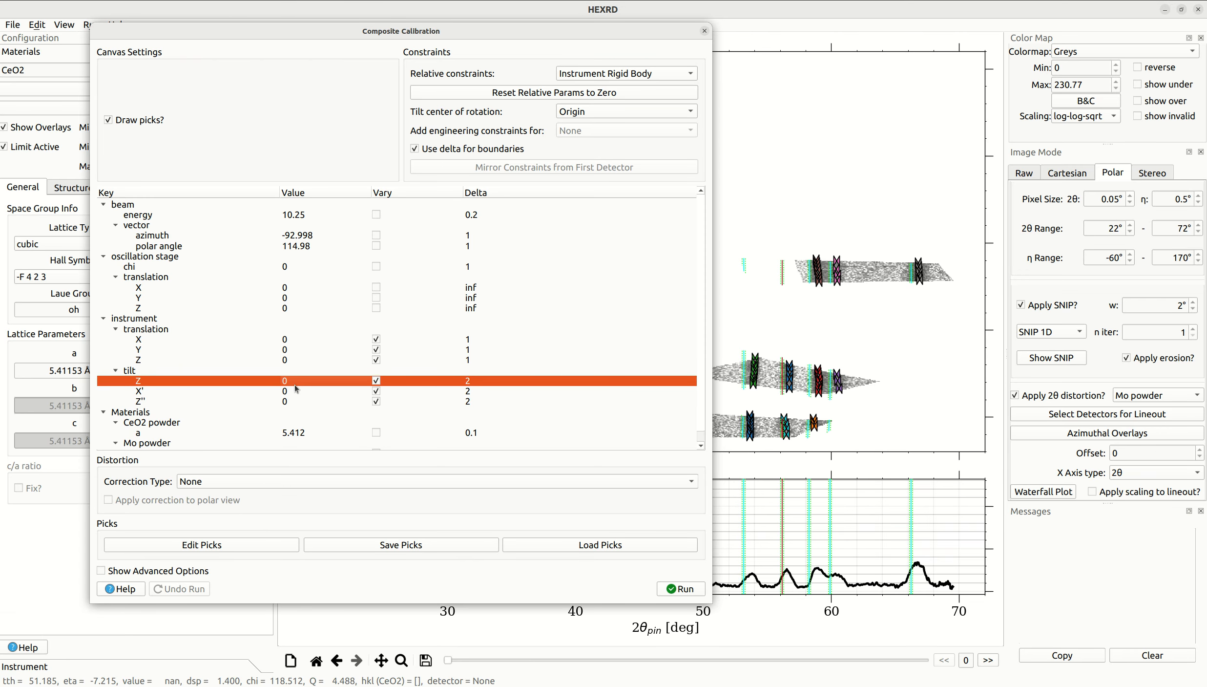
{"action": "left_click", "coordinate": [226, 359]}
{"action": "left_click", "coordinate": [219, 348]}
{"action": "left_click", "coordinate": [216, 341]}
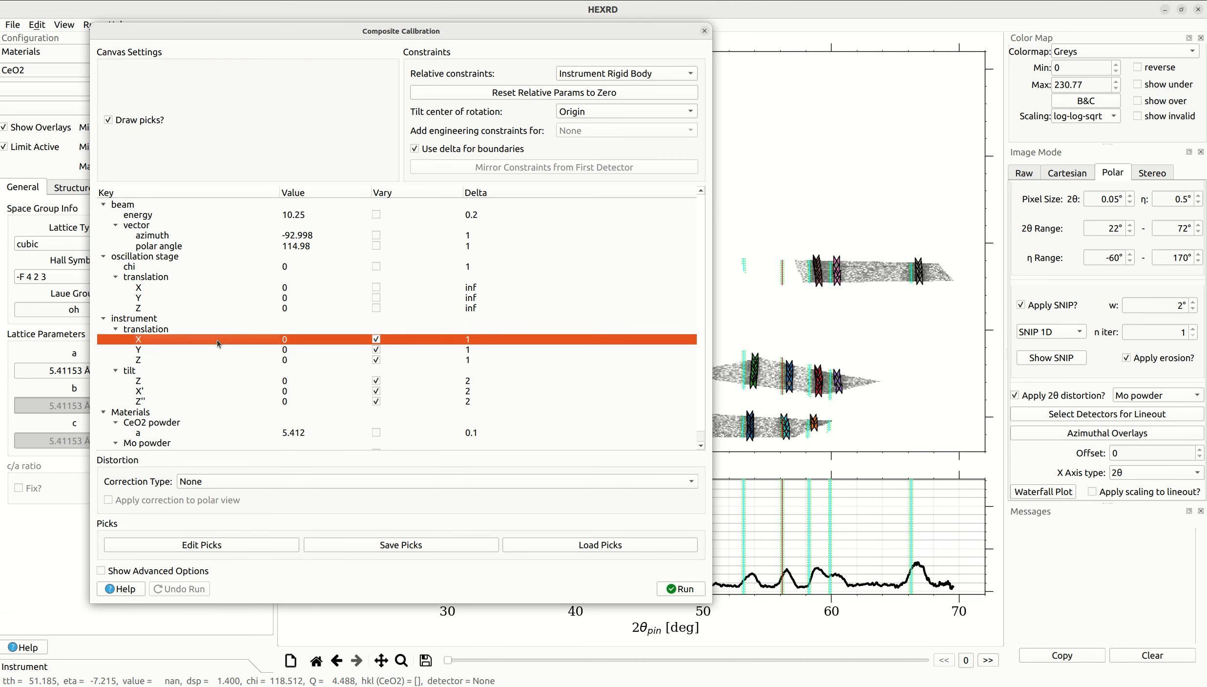
{"action": "left_click", "coordinate": [209, 350]}
{"action": "left_click", "coordinate": [203, 359]}
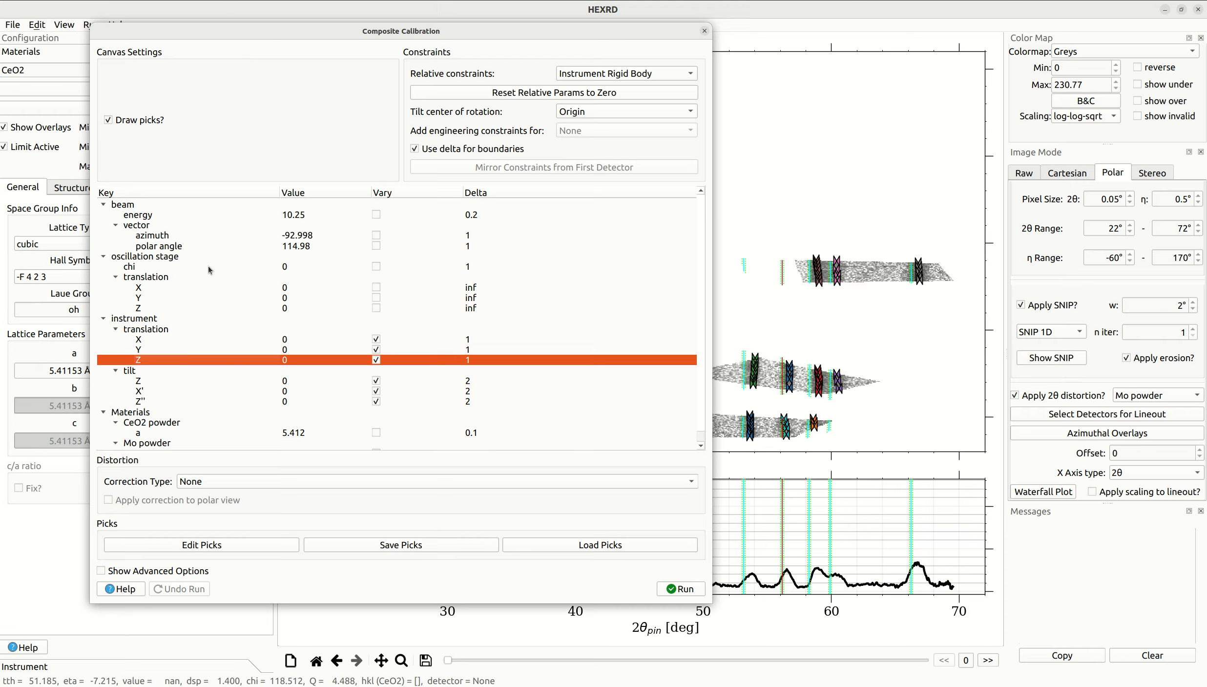
{"action": "left_click", "coordinate": [173, 242]}
{"action": "left_click", "coordinate": [172, 235]}
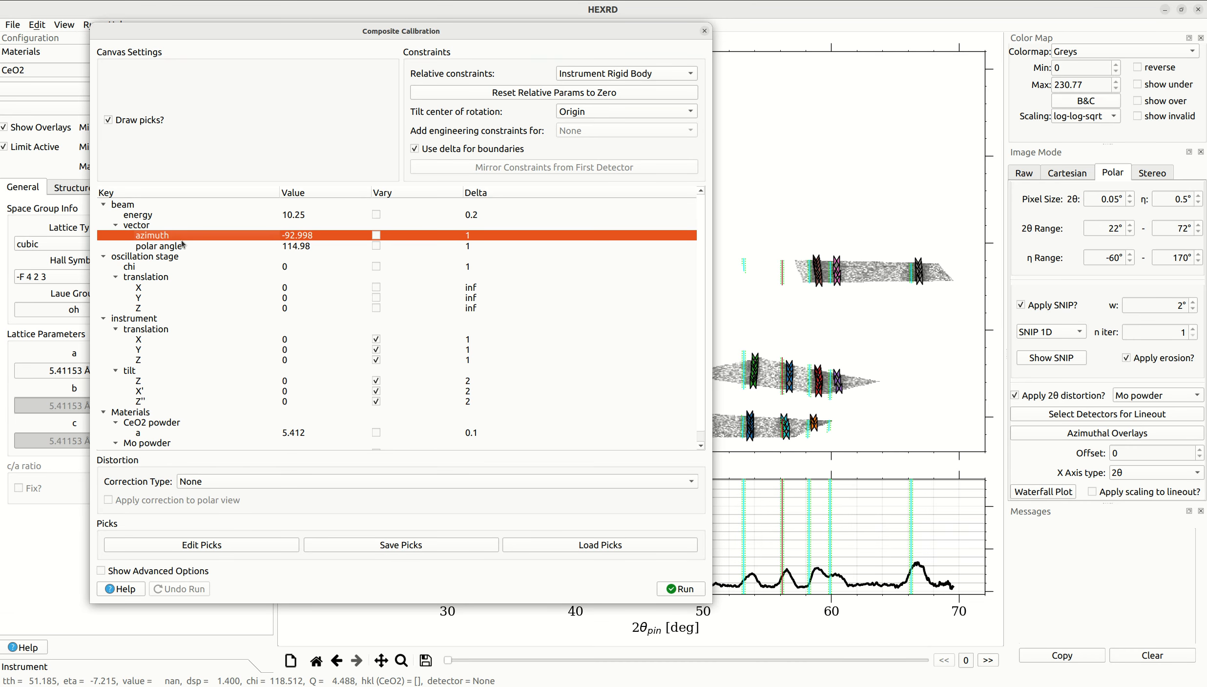
{"action": "left_click", "coordinate": [180, 244]}
{"action": "left_click", "coordinate": [191, 237]}
{"action": "left_click", "coordinate": [192, 247]}
- Exclude the instrument tilts Z, X' and Z'' from refinement and run the calibration with only the X, Y and Z translations varying
{"action": "left_click", "coordinate": [325, 380]}
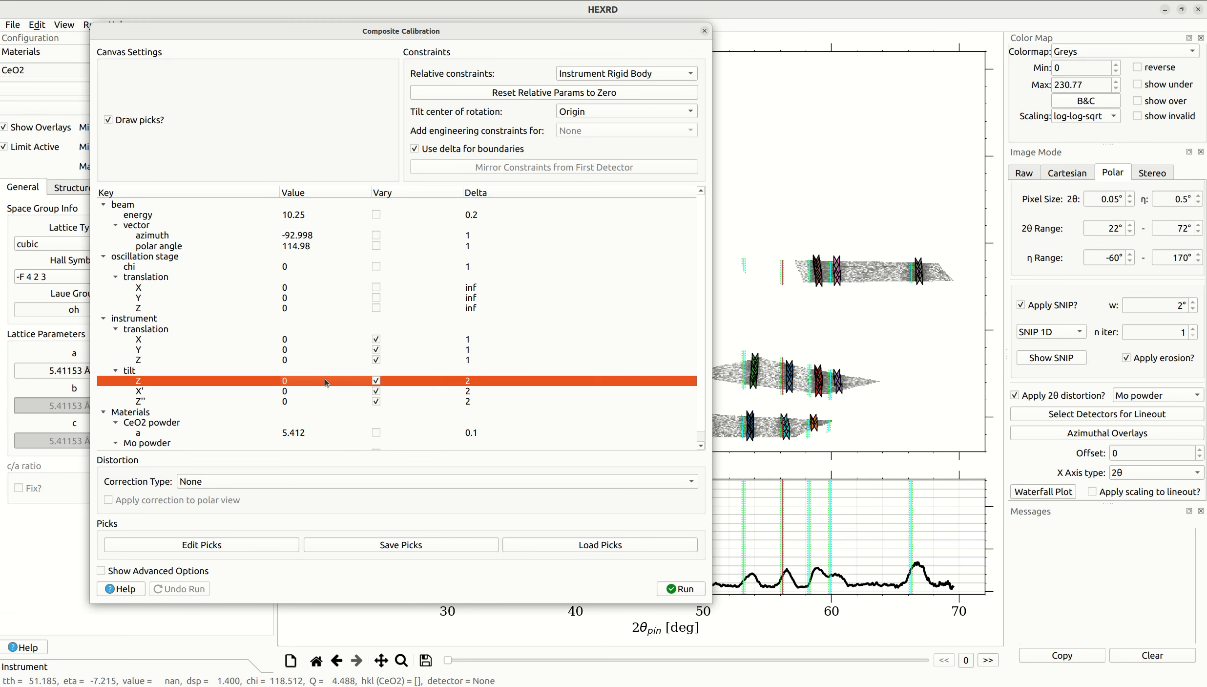
{"action": "left_click", "coordinate": [375, 381]}
{"action": "left_click", "coordinate": [376, 391]}
{"action": "left_click", "coordinate": [376, 400]}
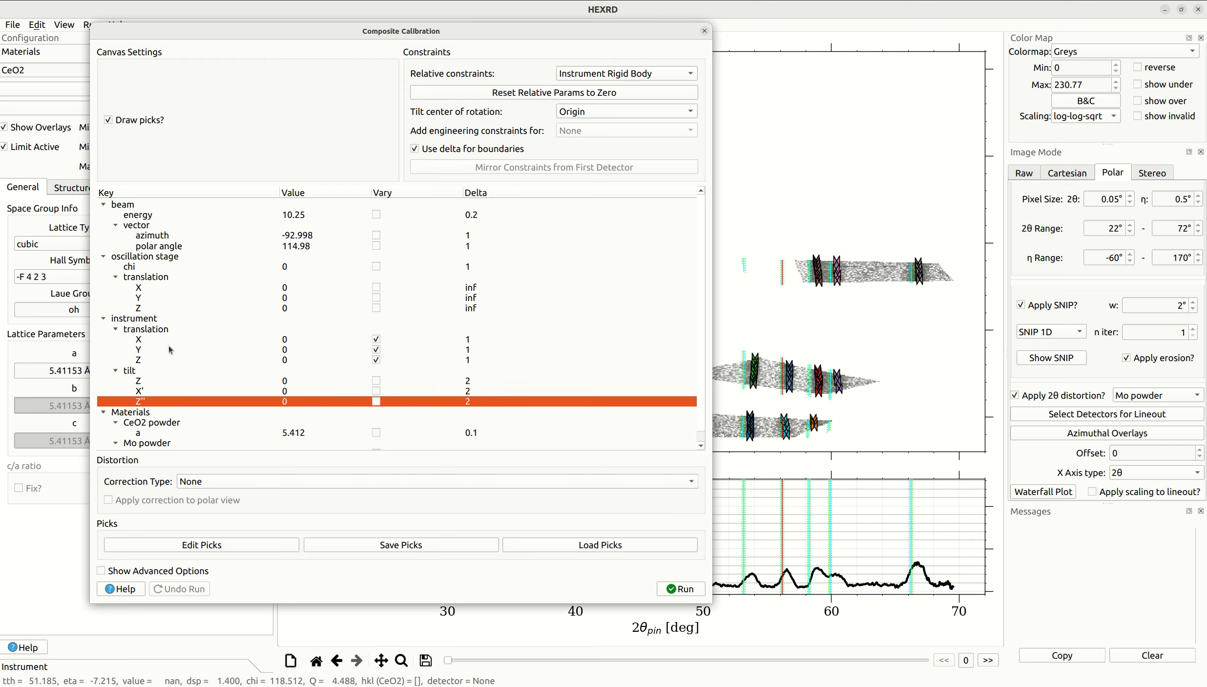
{"action": "left_click", "coordinate": [149, 341]}
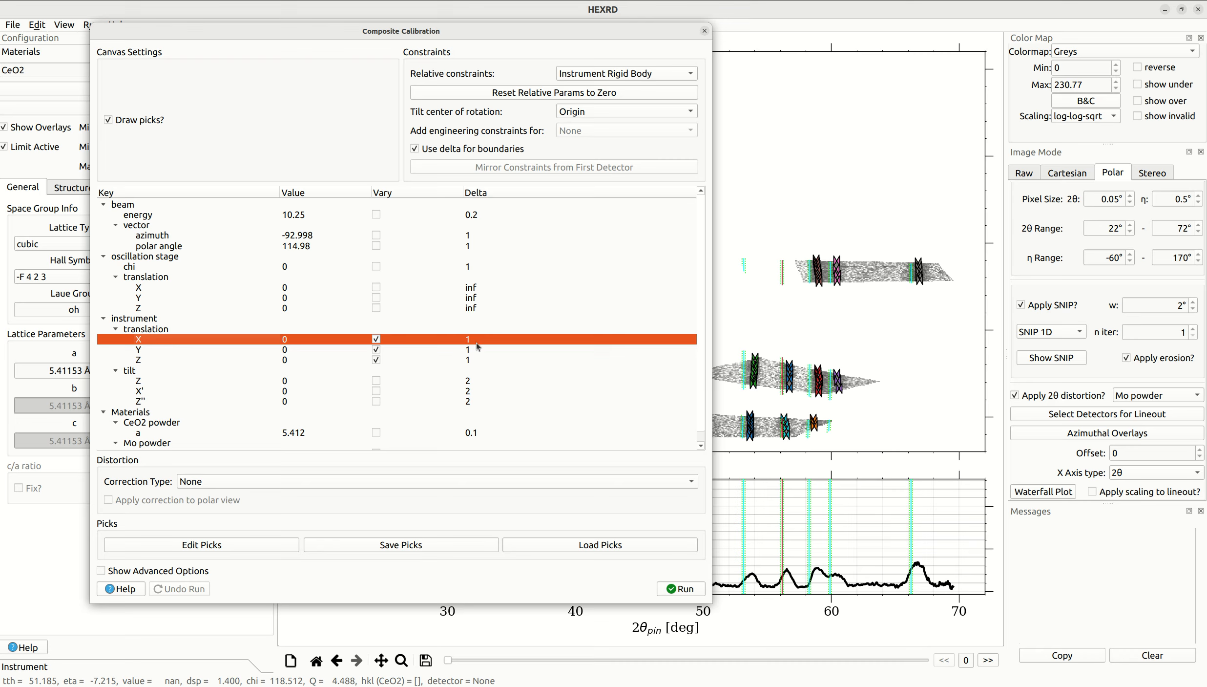
{"action": "left_click", "coordinate": [171, 340], "text": "ctrl"}
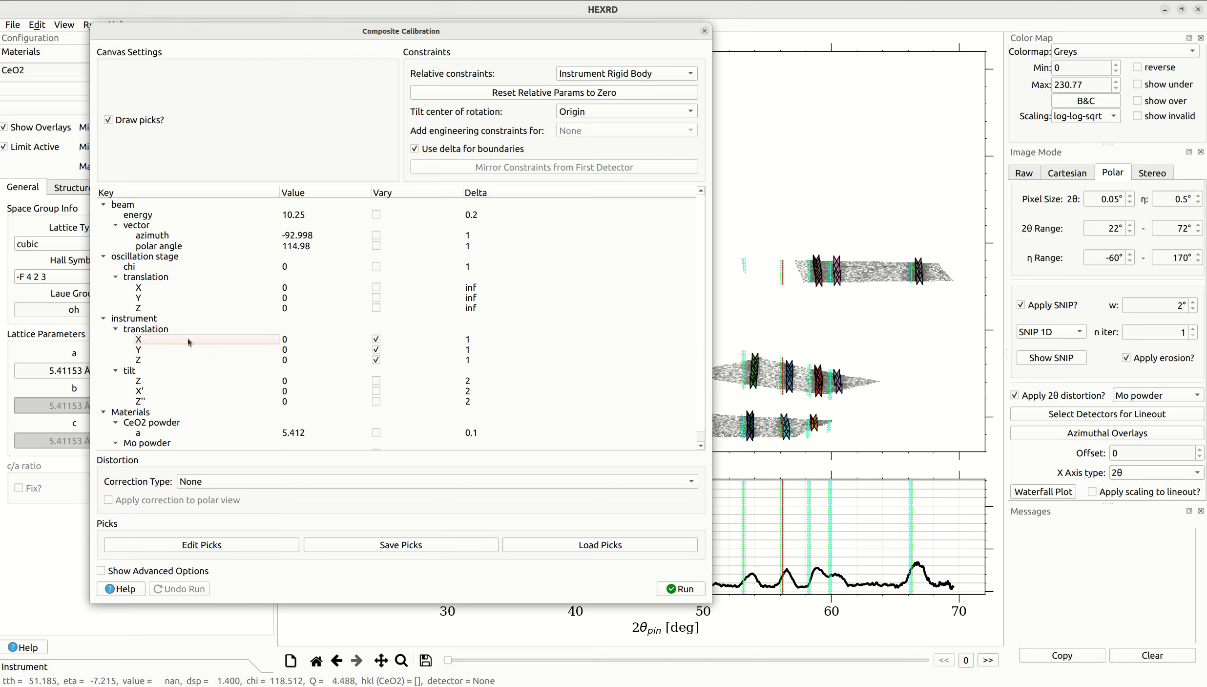
{"action": "left_click", "coordinate": [684, 588]}
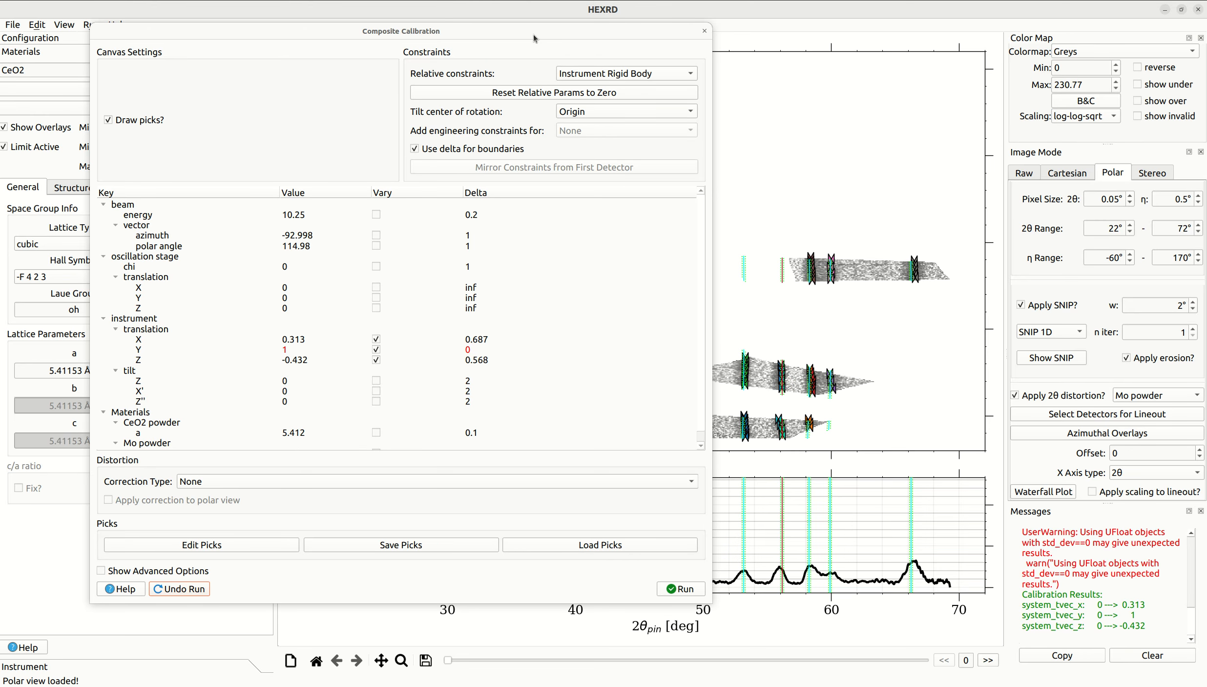
- Review the refined instrument translation values, the calibration messages, and the alignment of picks with the overlays in the polar view
{"action": "left_click_drag", "start_coordinate": [533, 34], "coordinate": [432, 17]}
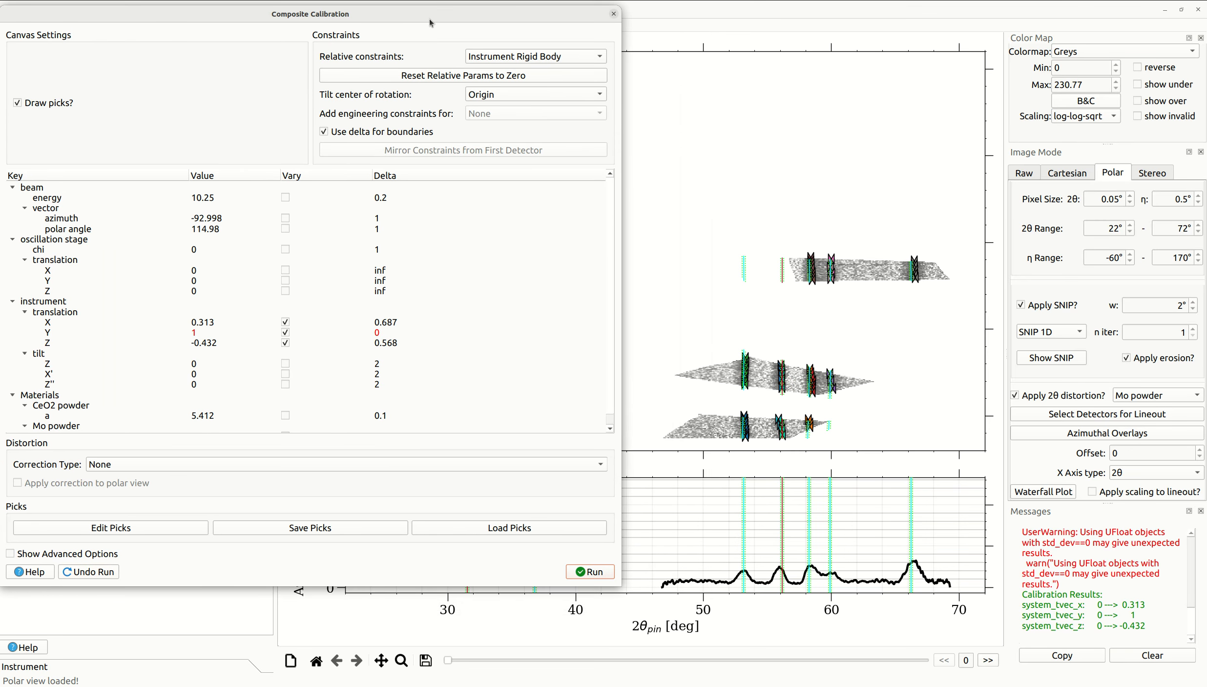
{"action": "left_click", "coordinate": [232, 322]}
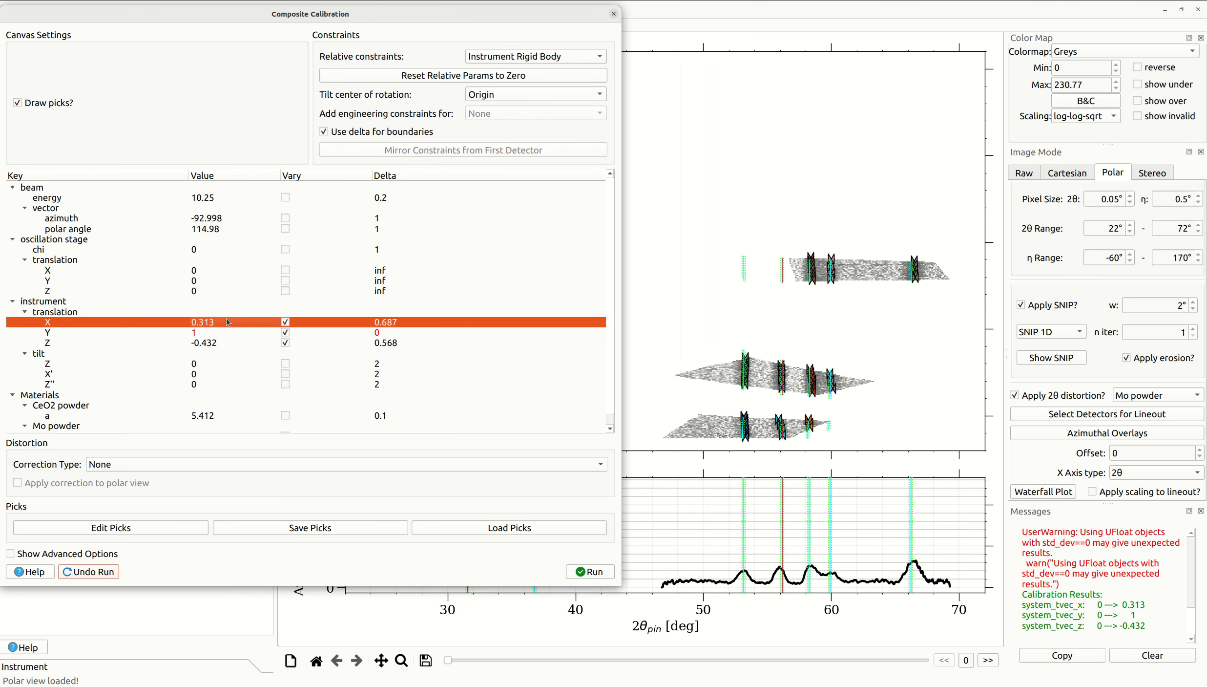
{"action": "left_click", "coordinate": [211, 343]}
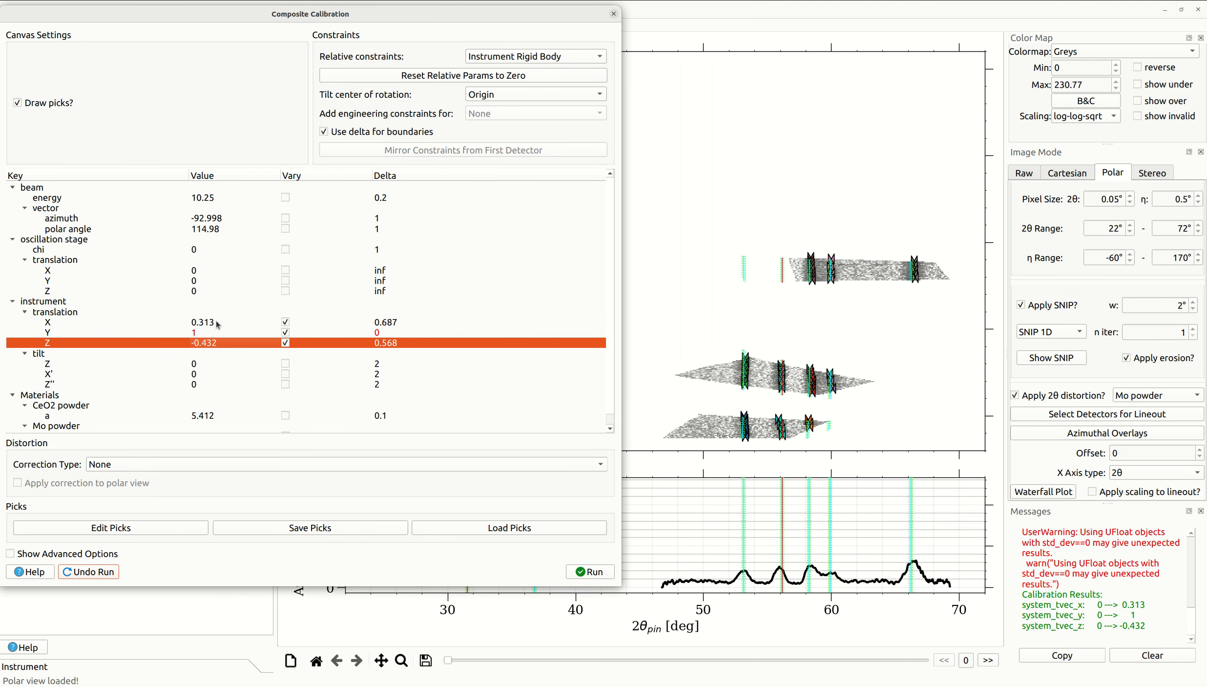
{"action": "left_click", "coordinate": [216, 324]}
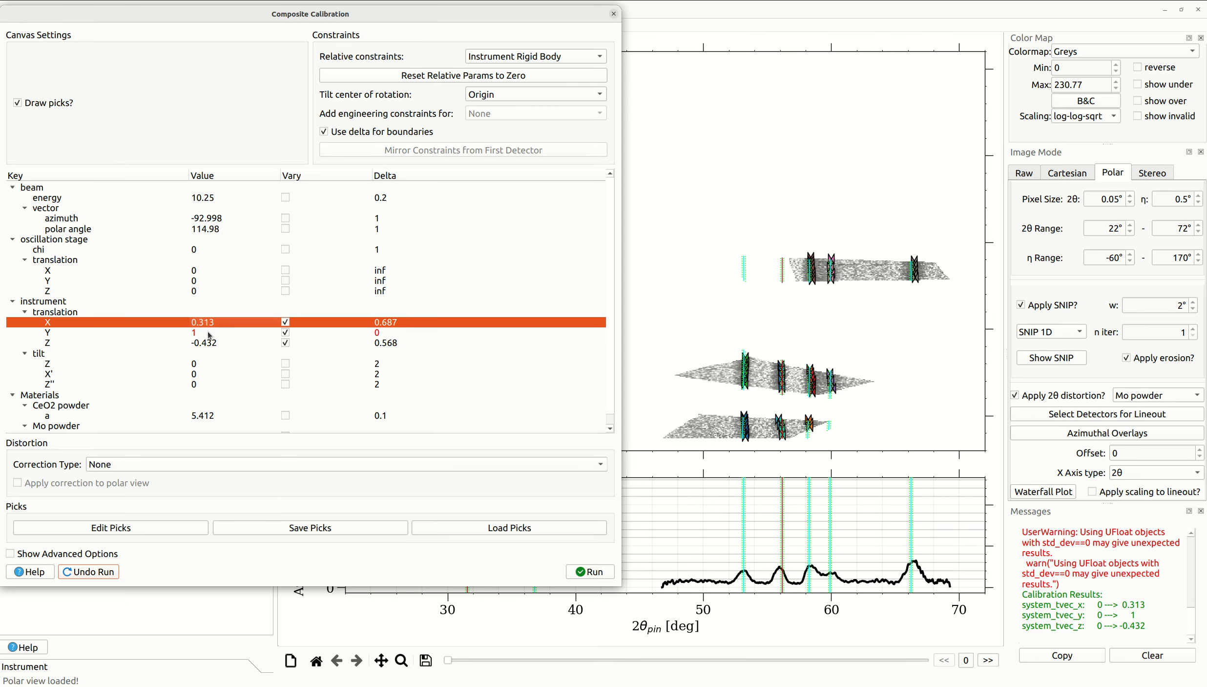
{"action": "left_click", "coordinate": [208, 334]}
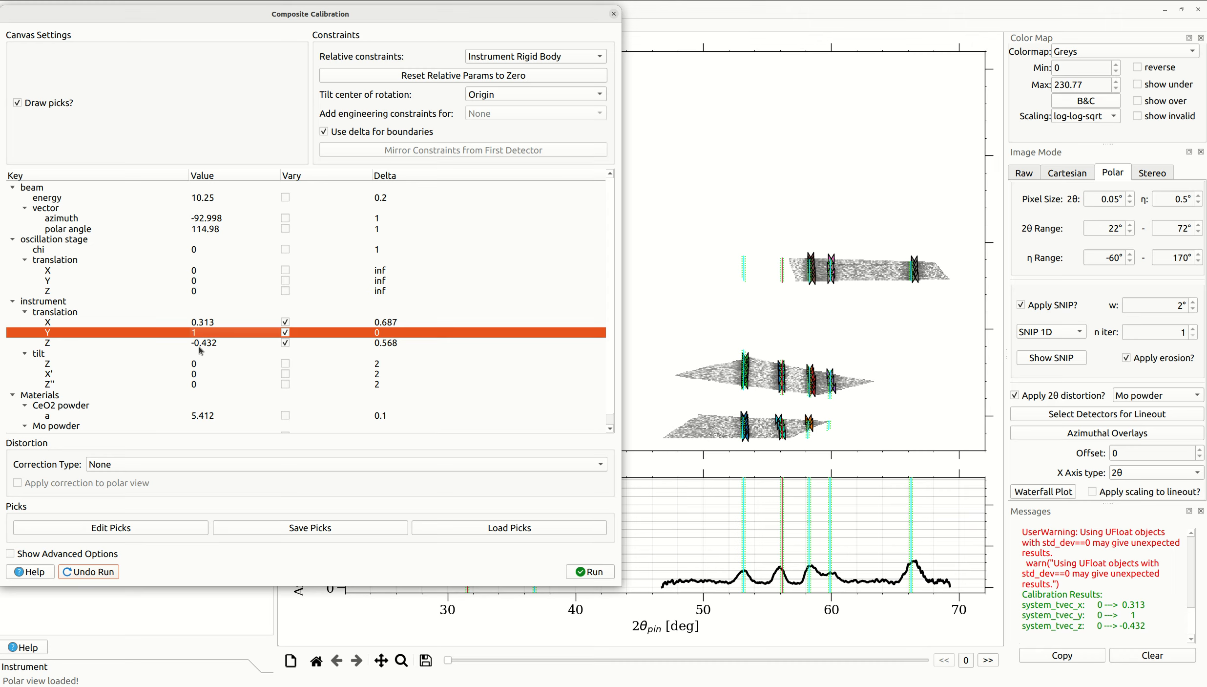
{"action": "left_click", "coordinate": [202, 343]}
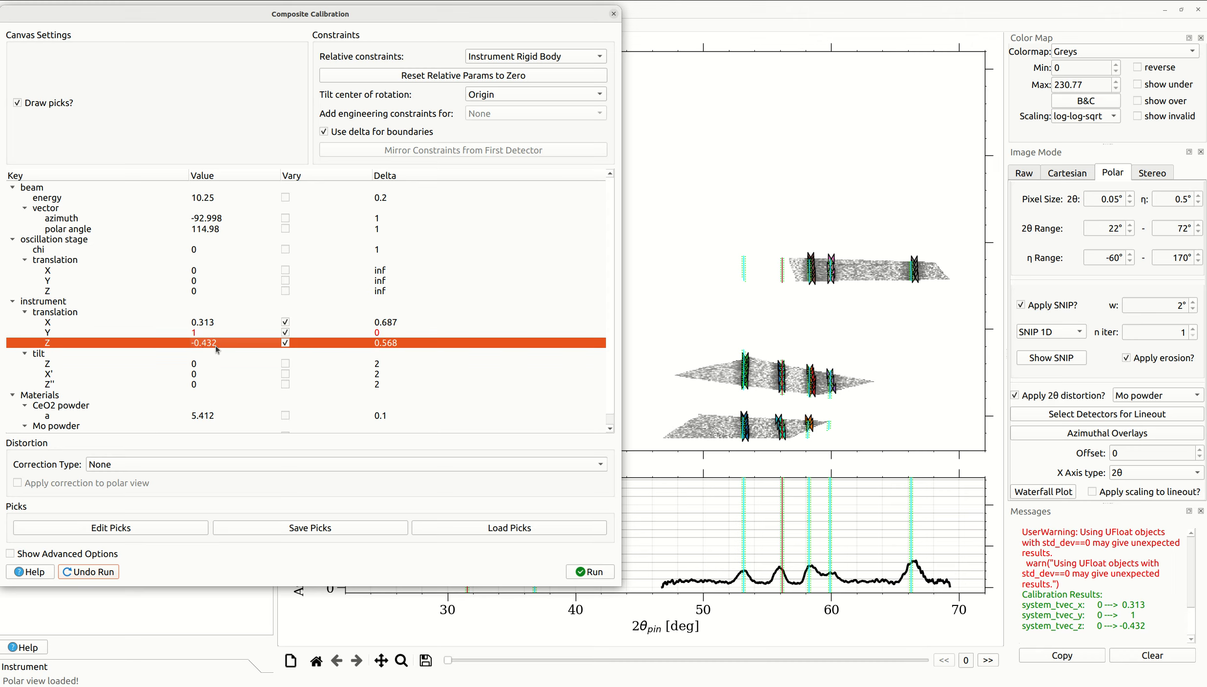
{"action": "left_click", "coordinate": [1109, 615]}
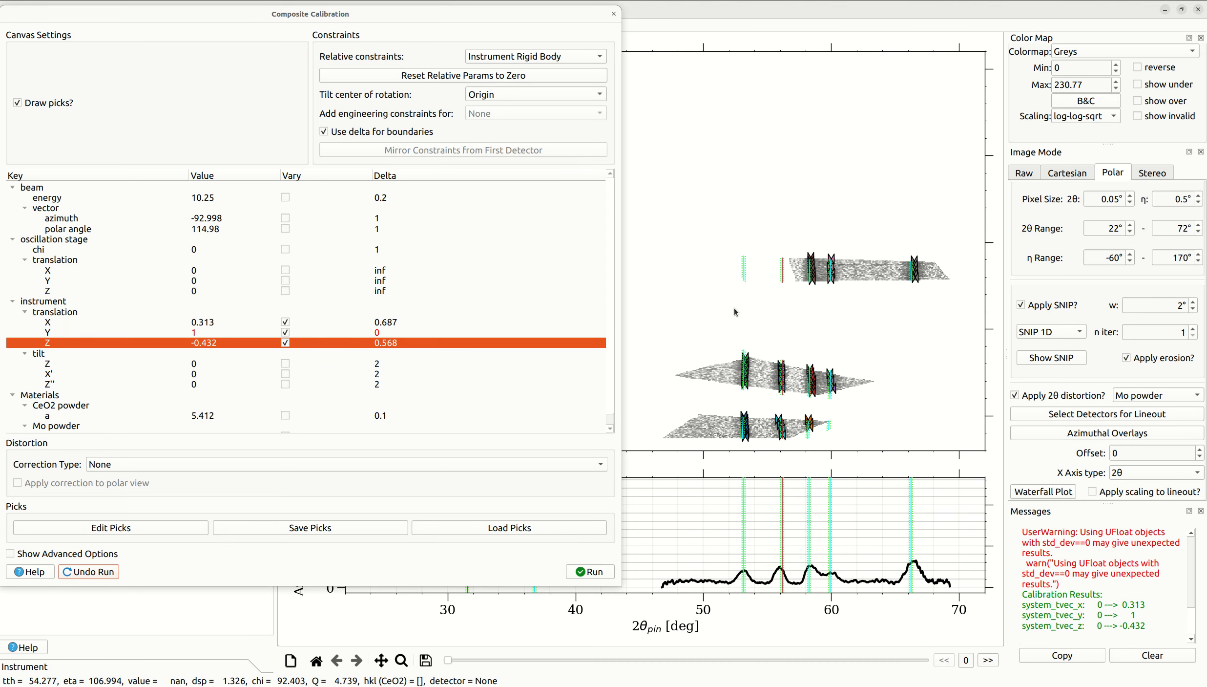
{"action": "left_click_drag", "start_coordinate": [531, 16], "coordinate": [333, 11]}
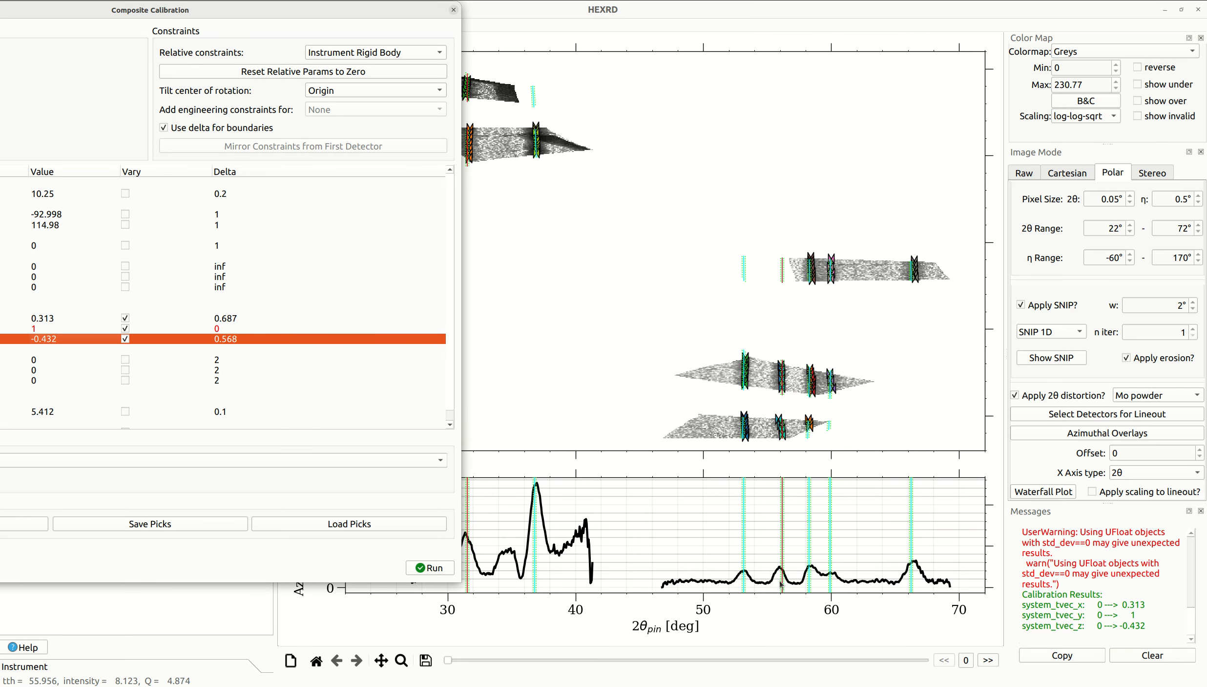
- Fix the instrument X, Y and Z translations, let the beam azimuth and polar angle vary, and rerun the calibration
{"action": "left_click_drag", "start_coordinate": [229, 14], "coordinate": [669, 47]}
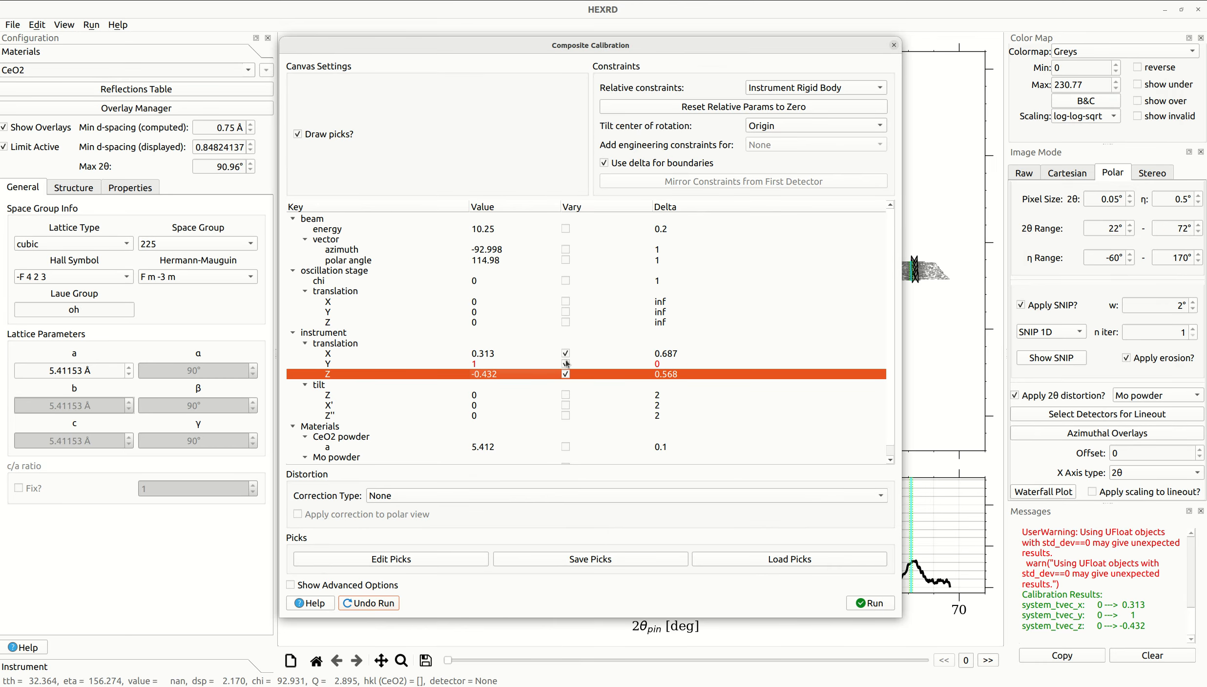
{"action": "left_click", "coordinate": [566, 353]}
{"action": "left_click", "coordinate": [567, 364]}
{"action": "left_click", "coordinate": [568, 374]}
{"action": "left_click", "coordinate": [565, 260]}
{"action": "left_click", "coordinate": [565, 249]}
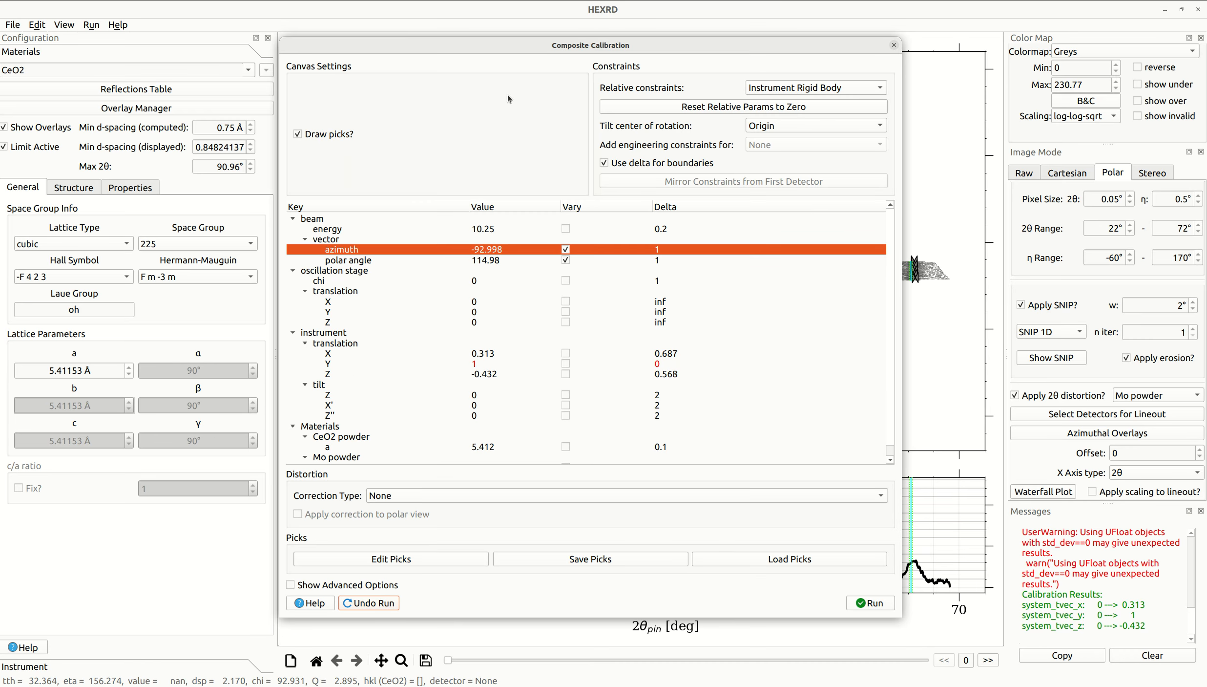
{"action": "left_click_drag", "start_coordinate": [547, 47], "coordinate": [188, 26]}
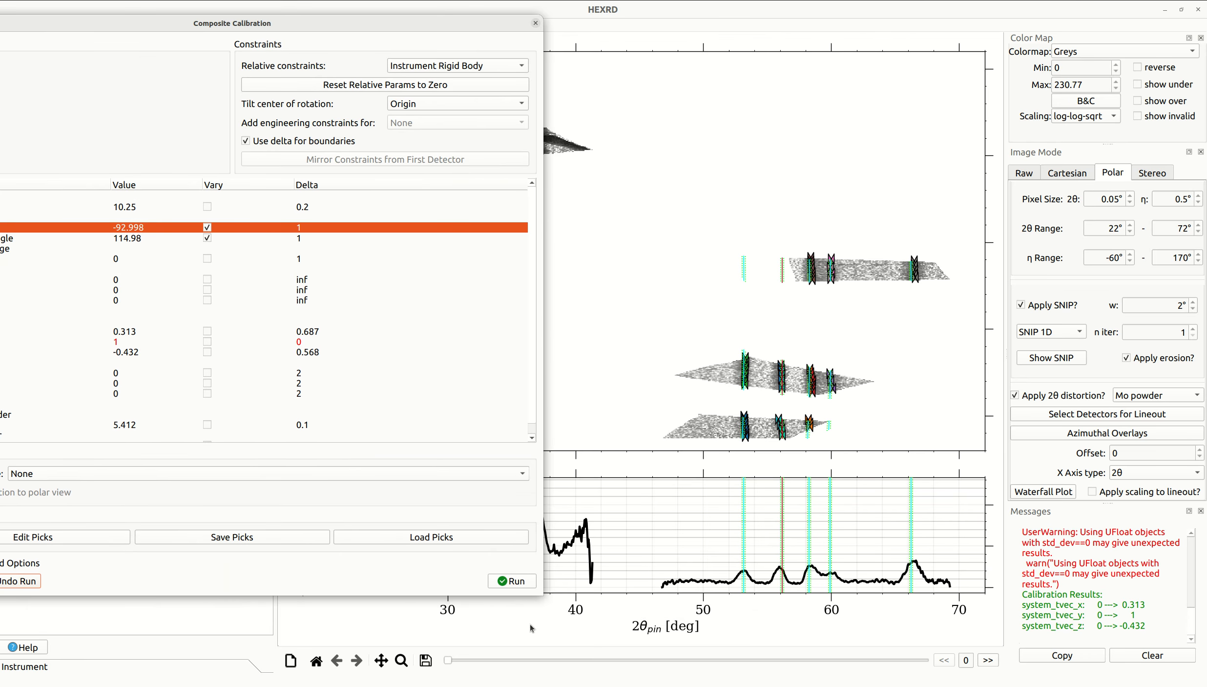
{"action": "left_click", "coordinate": [520, 586]}
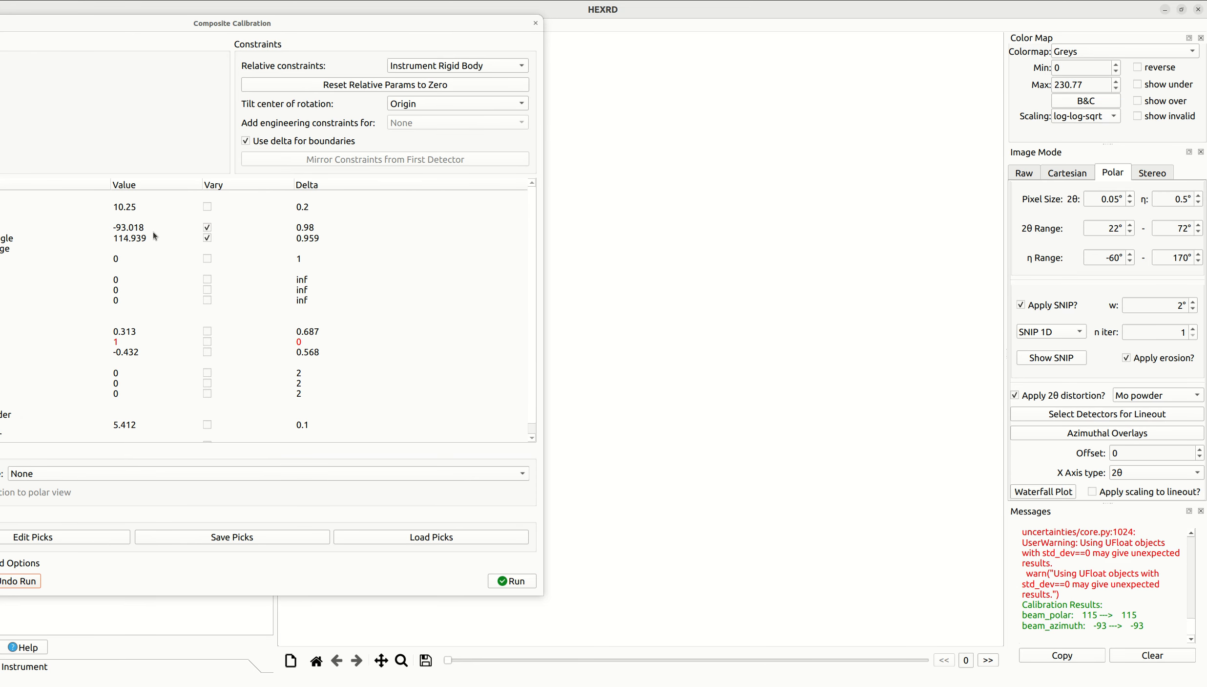
- Review the calibration messages from the beam vector run and the updated beam azimuth and polar angle in the parameter tree
{"action": "left_click_drag", "start_coordinate": [1145, 625], "coordinate": [1016, 616]}
{"action": "left_click", "coordinate": [1092, 620]}
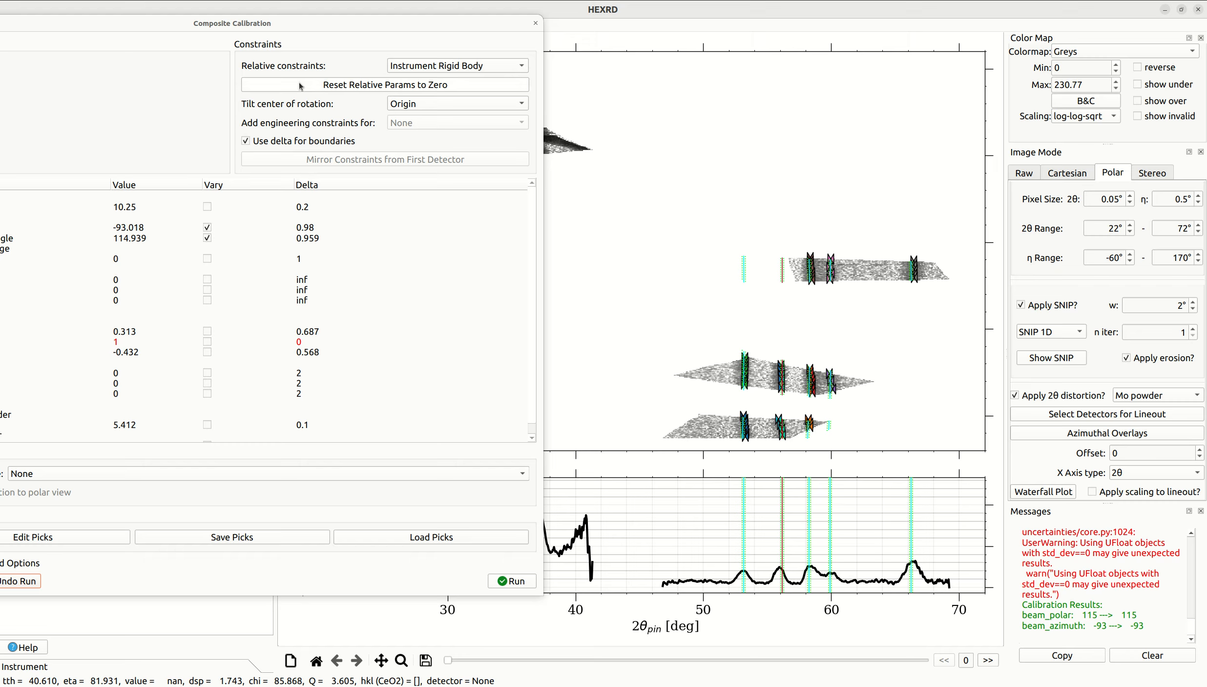
{"action": "left_click_drag", "start_coordinate": [327, 25], "coordinate": [449, 59]}
{"action": "scroll", "coordinate": [1138, 599], "scroll_direction": "up", "scroll_amount": 2}
{"action": "scroll", "coordinate": [1139, 599], "scroll_direction": "up", "scroll_amount": 4}
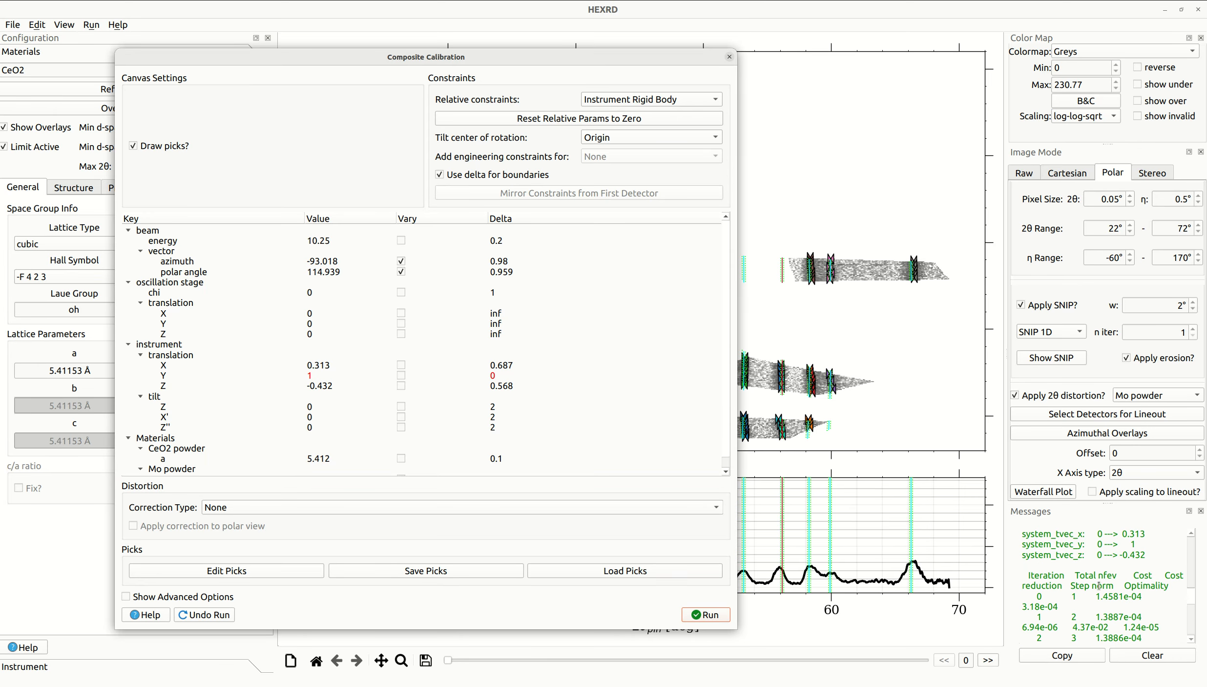
{"action": "scroll", "coordinate": [1116, 610], "scroll_direction": "down", "scroll_amount": 1}
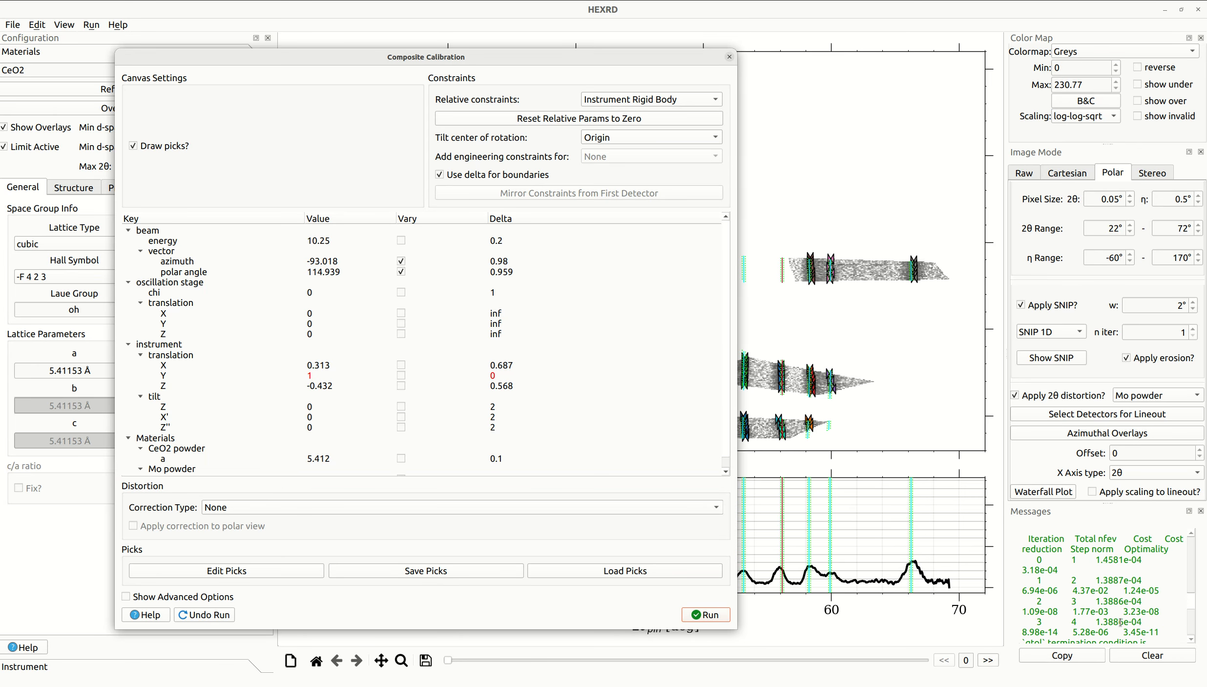
{"action": "double_click", "coordinate": [1121, 622]}
{"action": "left_click", "coordinate": [1114, 564]}
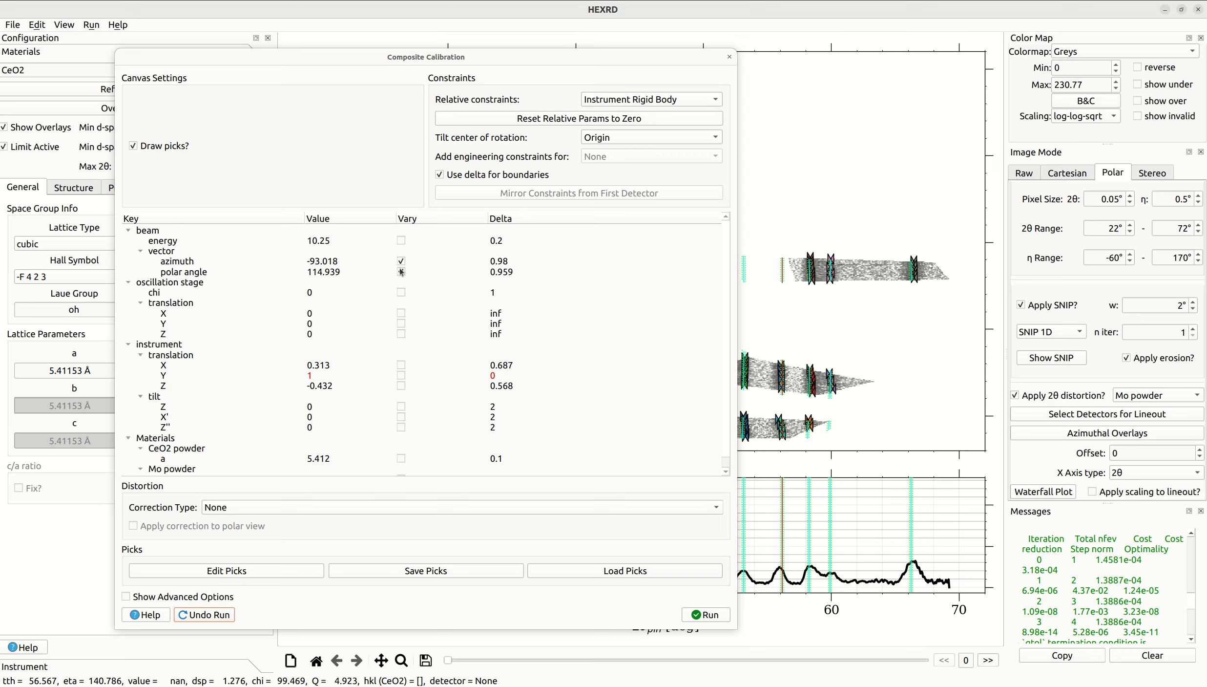
- Let the instrument X, Y and Z translations vary and set the Y translation's delta to 1
{"action": "left_click", "coordinate": [401, 365]}
{"action": "left_click", "coordinate": [401, 375]}
{"action": "left_click", "coordinate": [401, 385]}
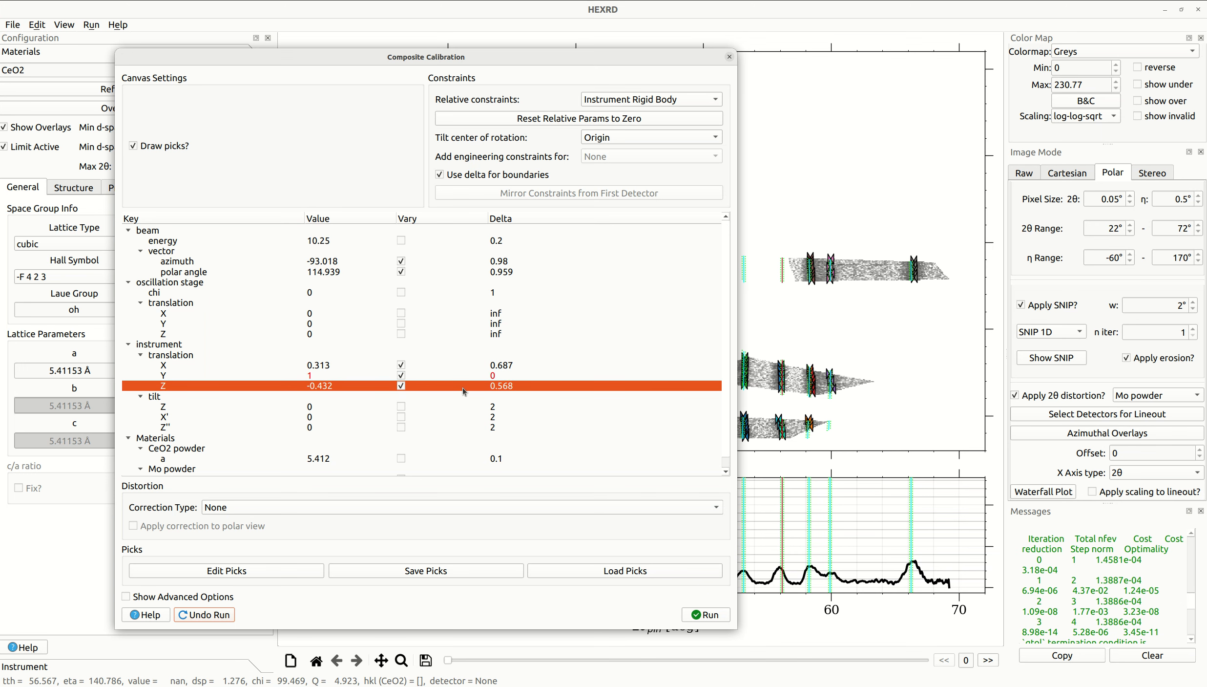
{"action": "left_click", "coordinate": [509, 378]}
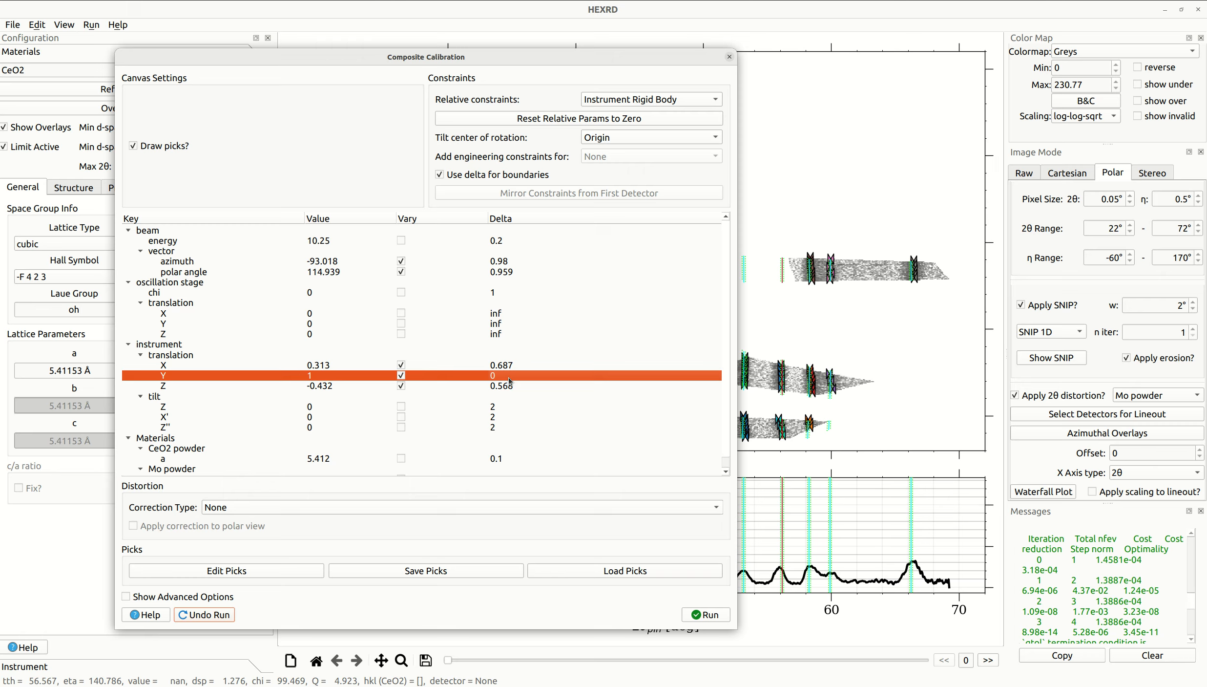
{"action": "double_click", "coordinate": [319, 375]}
{"action": "left_click", "coordinate": [505, 377]}
{"action": "double_click", "coordinate": [516, 374]}
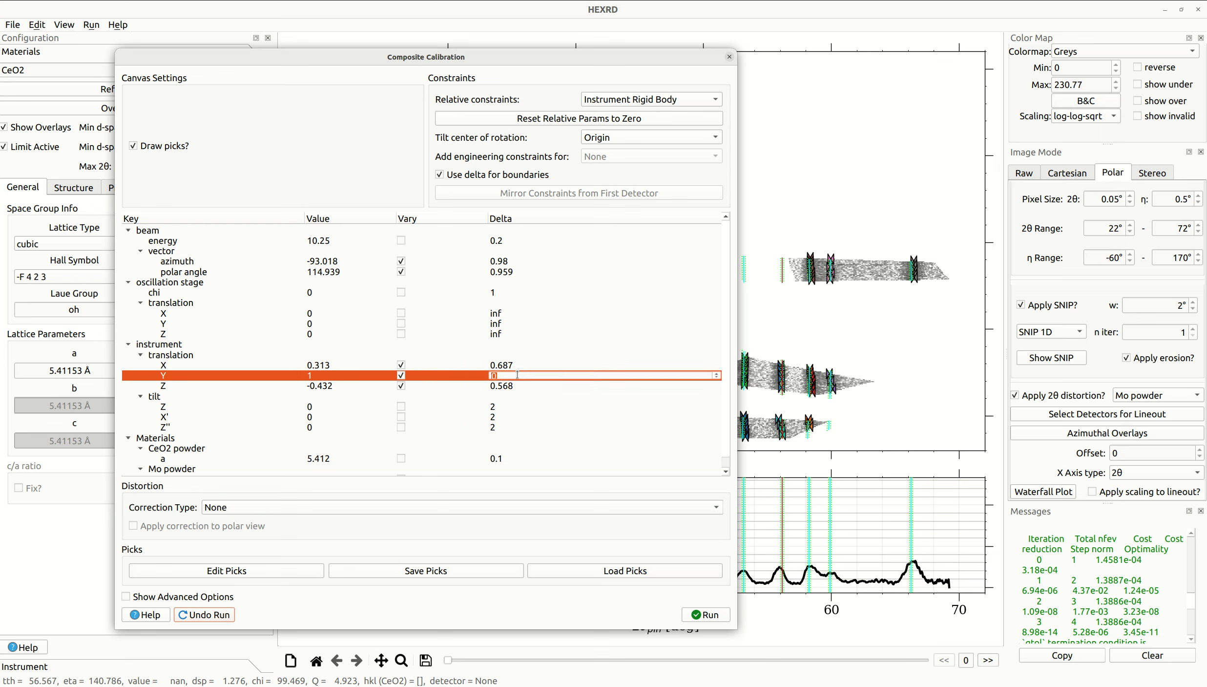
{"action": "type", "text": "1"}
{"action": "key", "text": "Return"}
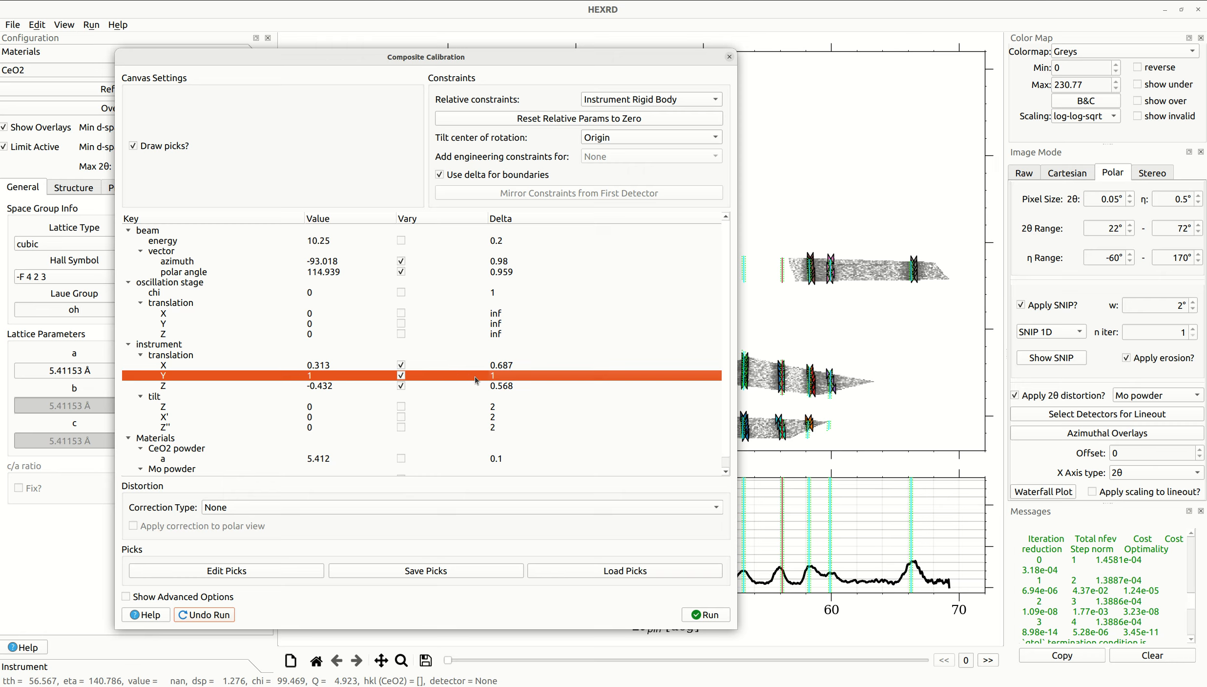
- Run the calibration with the beam azimuth, polar angle and instrument X, Y and Z translations all varying together
{"action": "left_click", "coordinate": [501, 368]}
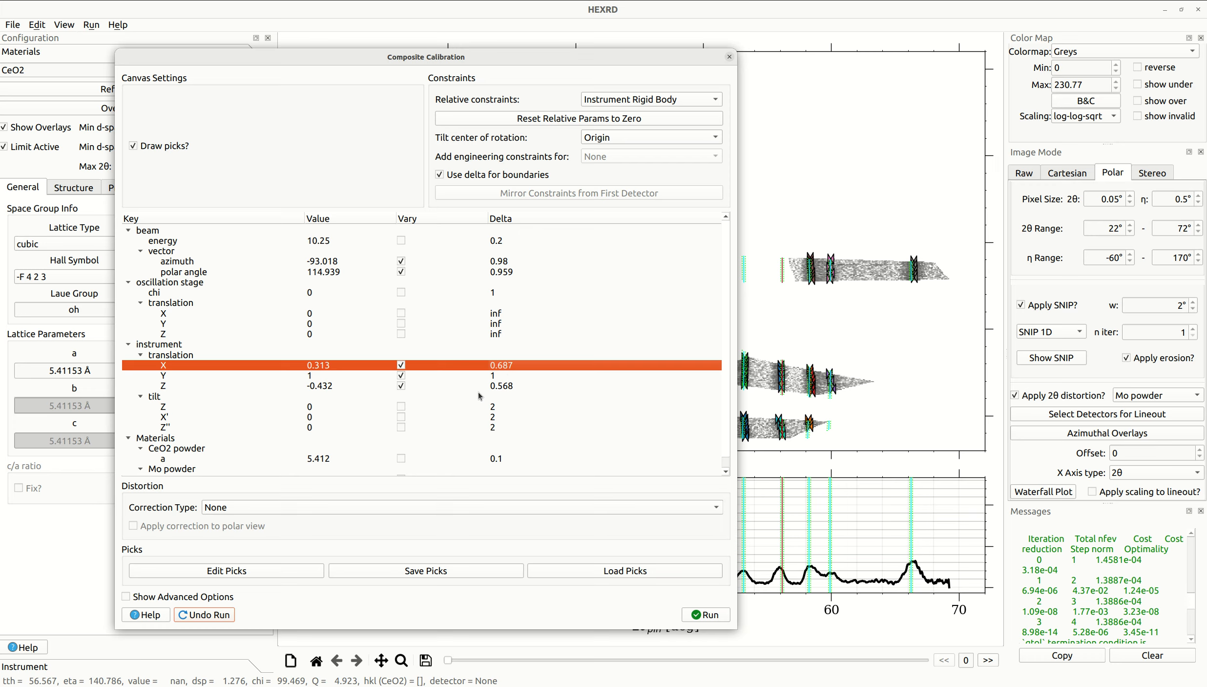
{"action": "left_click", "coordinate": [296, 272]}
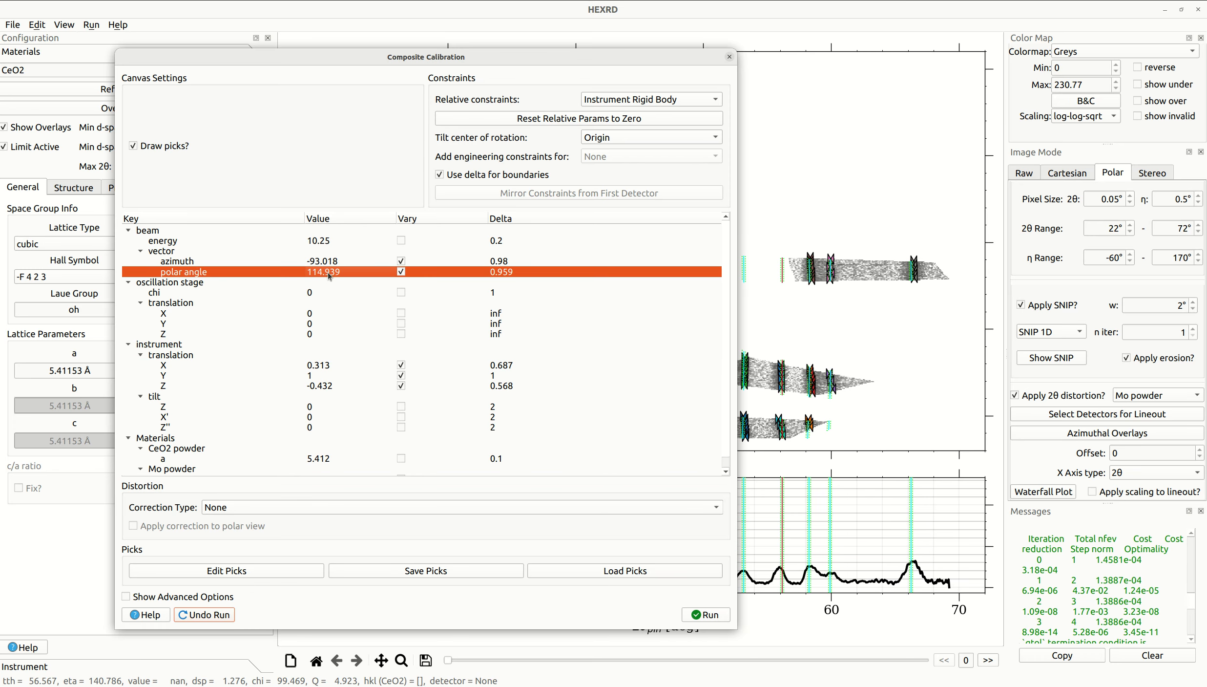
{"action": "left_click", "coordinate": [331, 367]}
{"action": "left_click", "coordinate": [328, 375]}
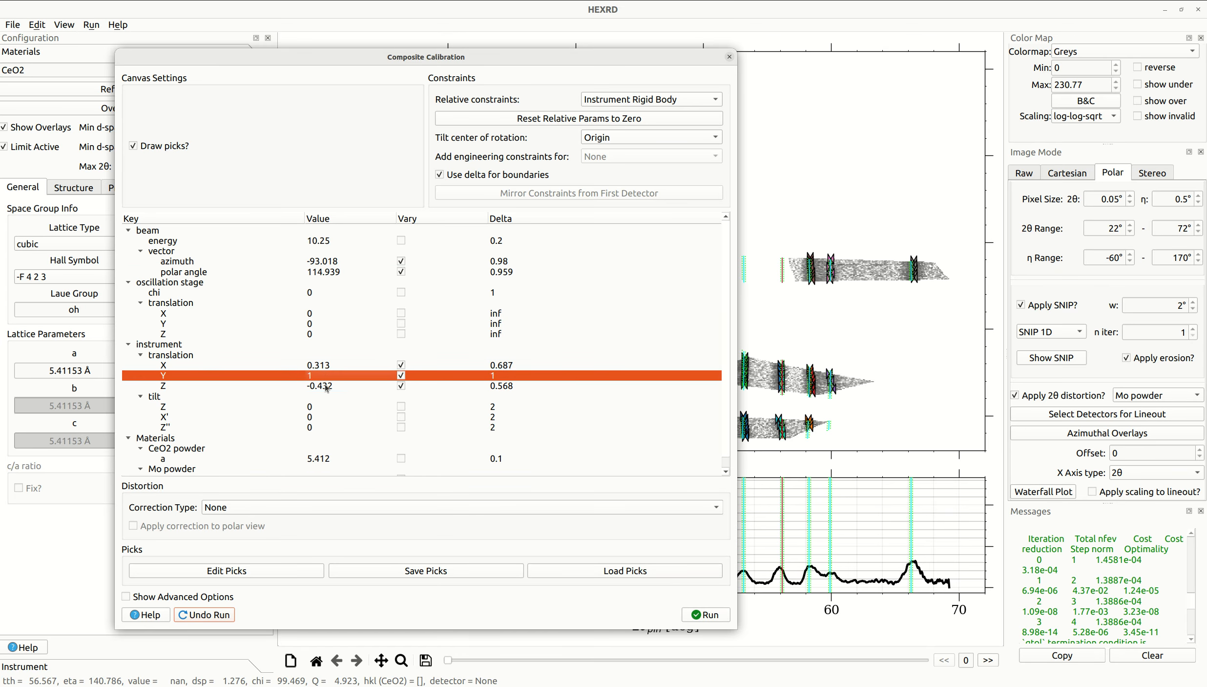
{"action": "left_click", "coordinate": [328, 386]}
{"action": "left_click", "coordinate": [711, 615]}
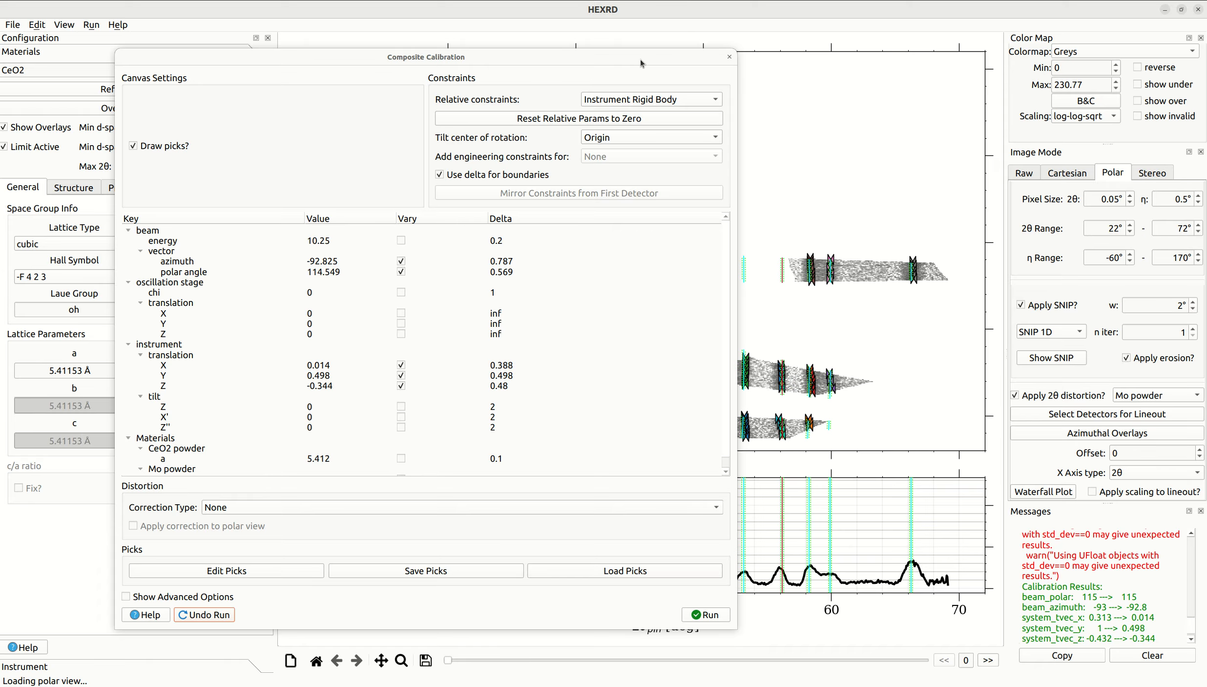
- Review the overlay alignment and the refined beam vector, instrument translations and tilts, and close the composite calibration
{"action": "left_click_drag", "start_coordinate": [640, 59], "coordinate": [326, 67]}
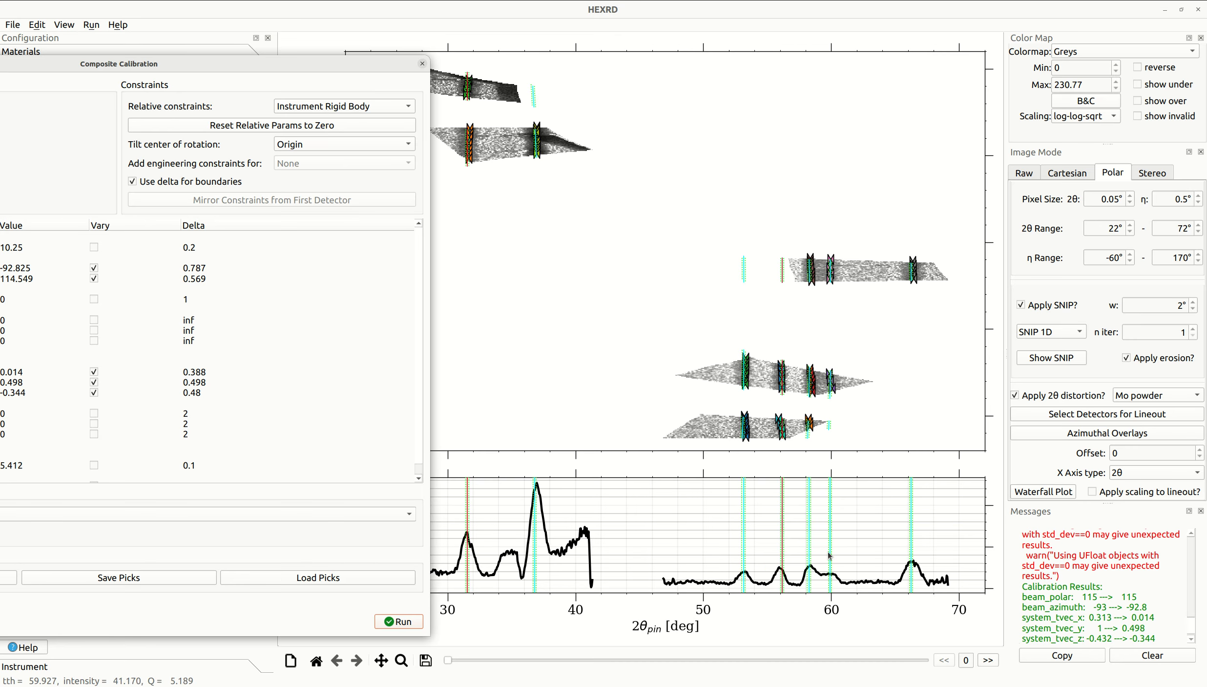
{"action": "left_click_drag", "start_coordinate": [290, 65], "coordinate": [565, 32]}
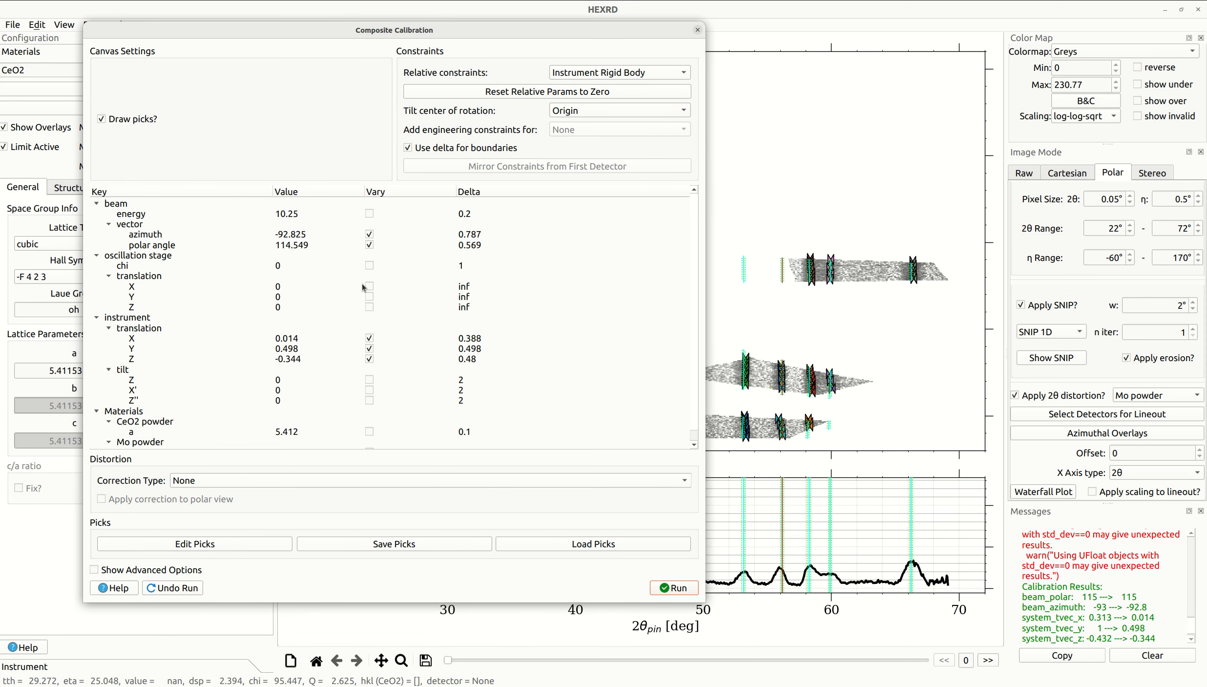
{"action": "left_click", "coordinate": [370, 339]}
{"action": "left_click", "coordinate": [368, 349]}
{"action": "left_click", "coordinate": [369, 359]}
{"action": "left_click", "coordinate": [369, 349]}
{"action": "left_click", "coordinate": [369, 339]}
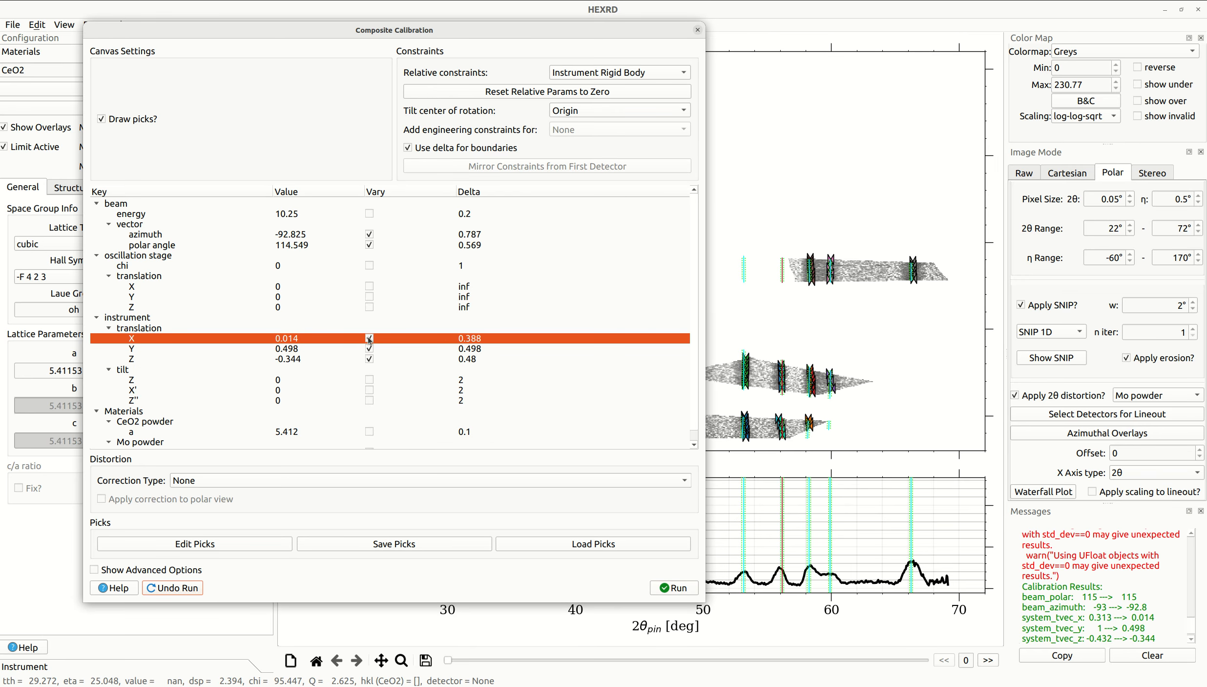
{"action": "left_click", "coordinate": [136, 351]}
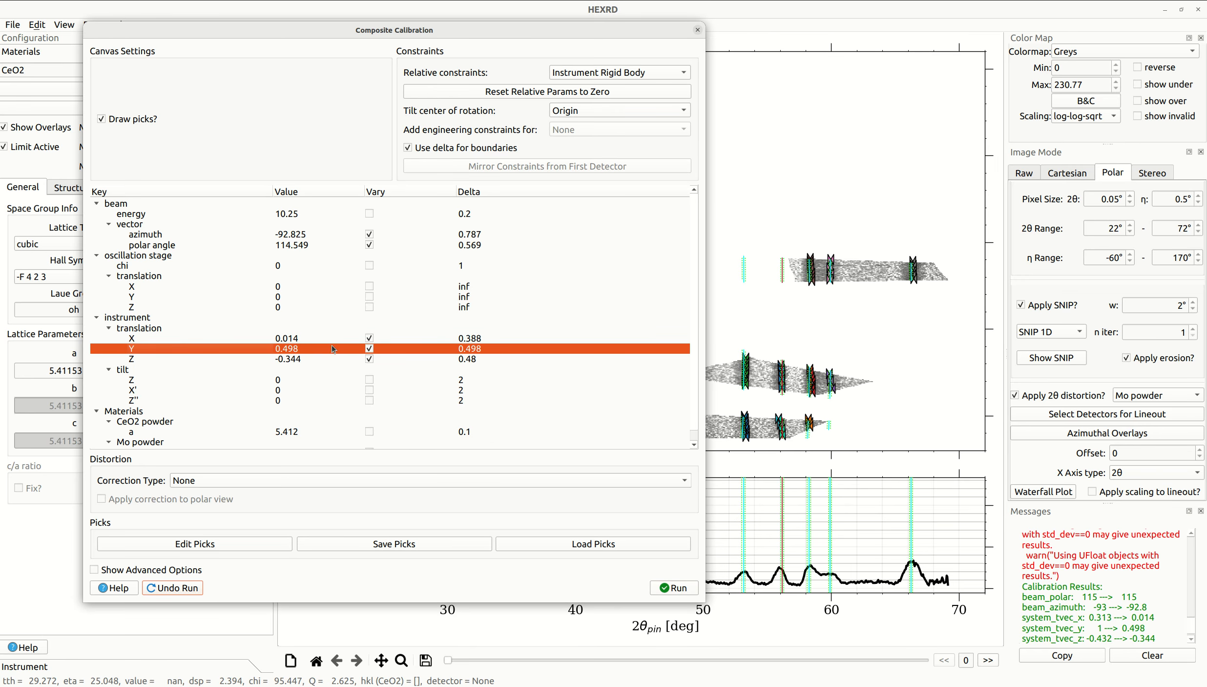
{"action": "left_click", "coordinate": [294, 337]}
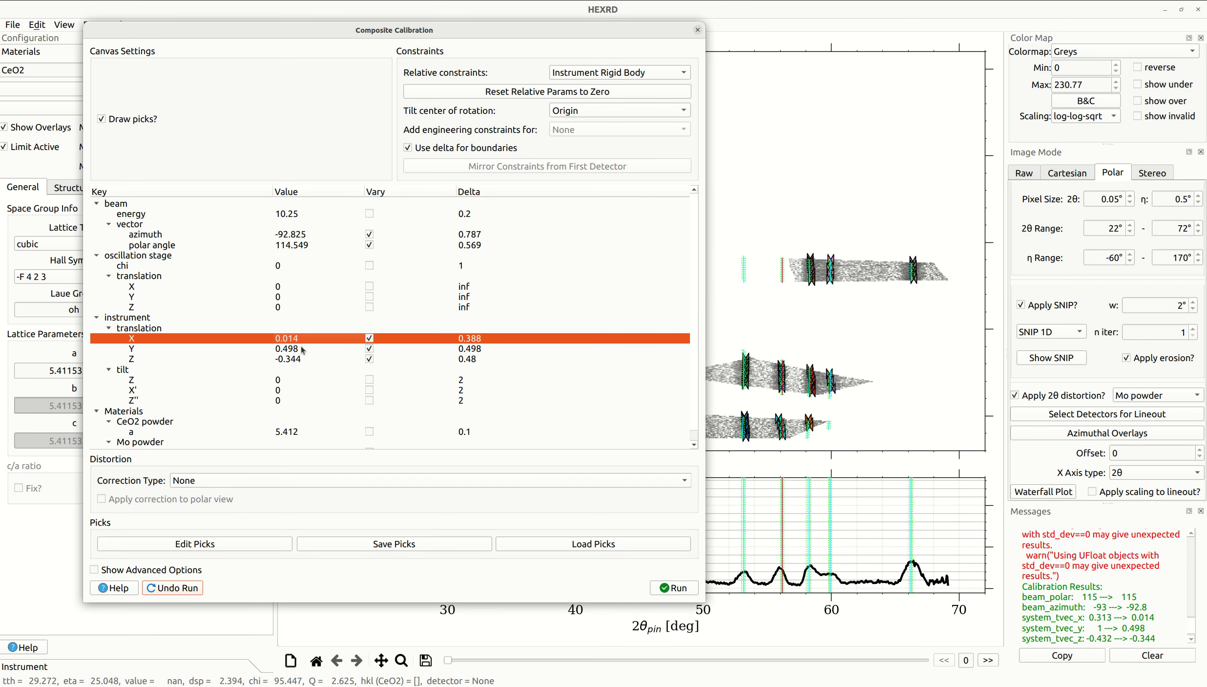
{"action": "left_click", "coordinate": [303, 349]}
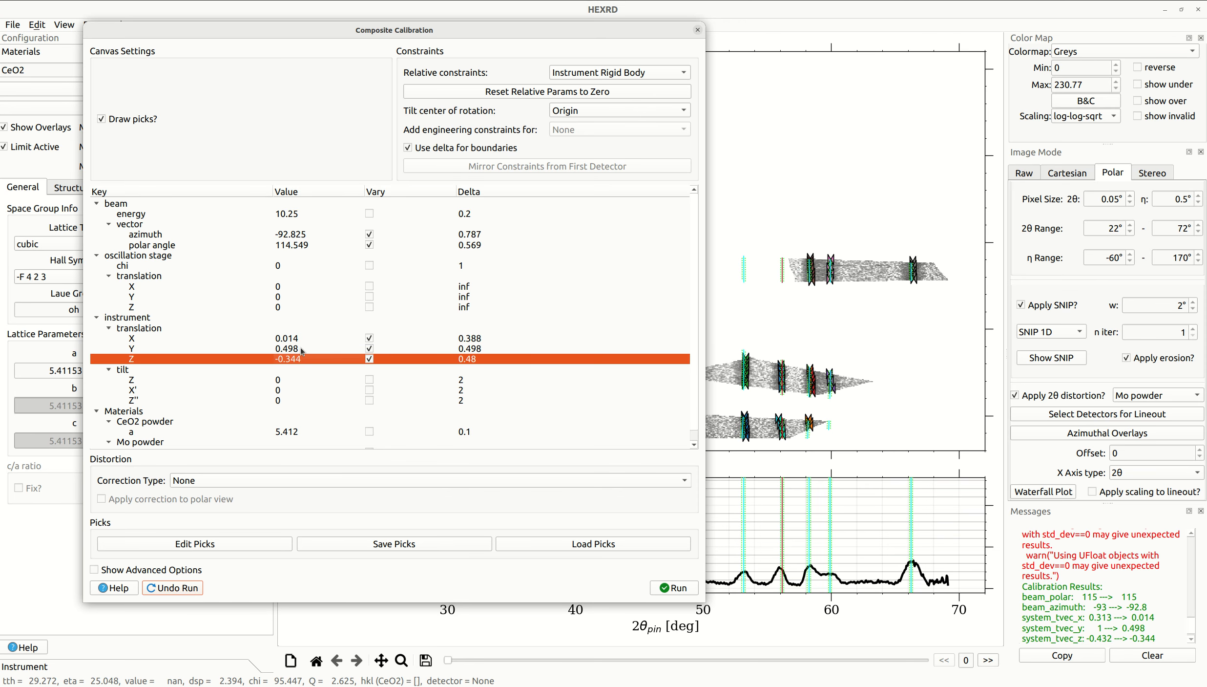
{"action": "left_click", "coordinate": [298, 338]}
{"action": "left_click", "coordinate": [287, 382]}
{"action": "left_click", "coordinate": [287, 390]}
{"action": "left_click", "coordinate": [288, 401]}
{"action": "left_click", "coordinate": [294, 381]}
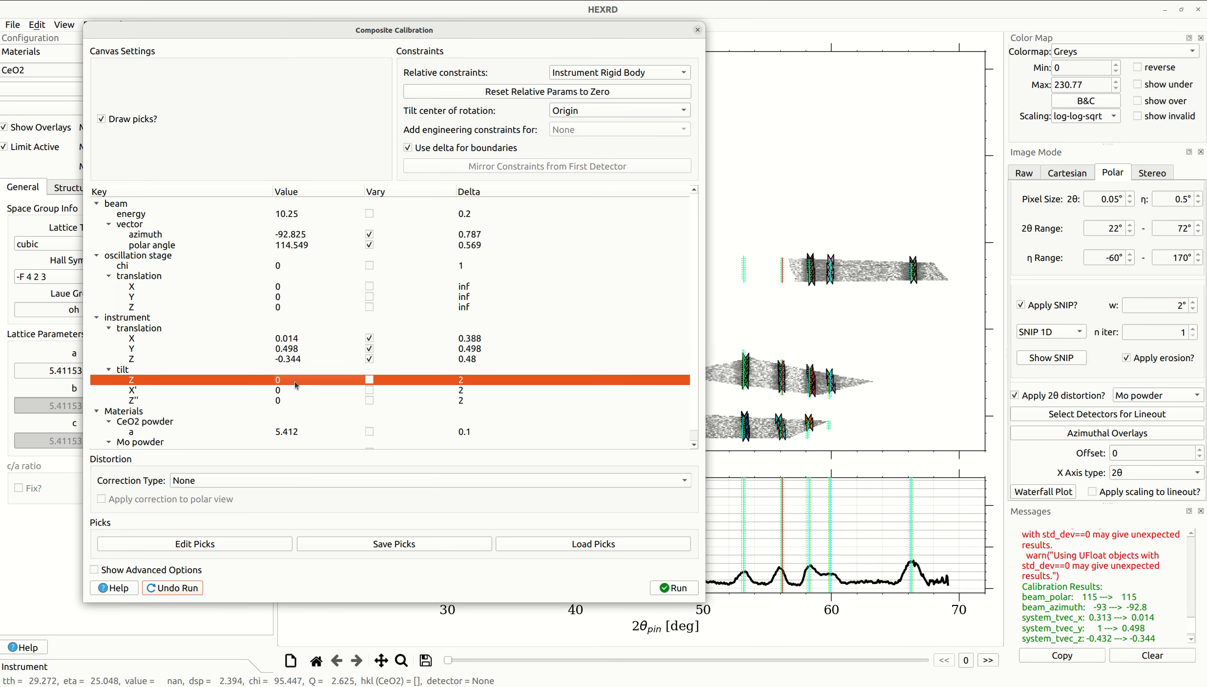
{"action": "left_click", "coordinate": [296, 244]}
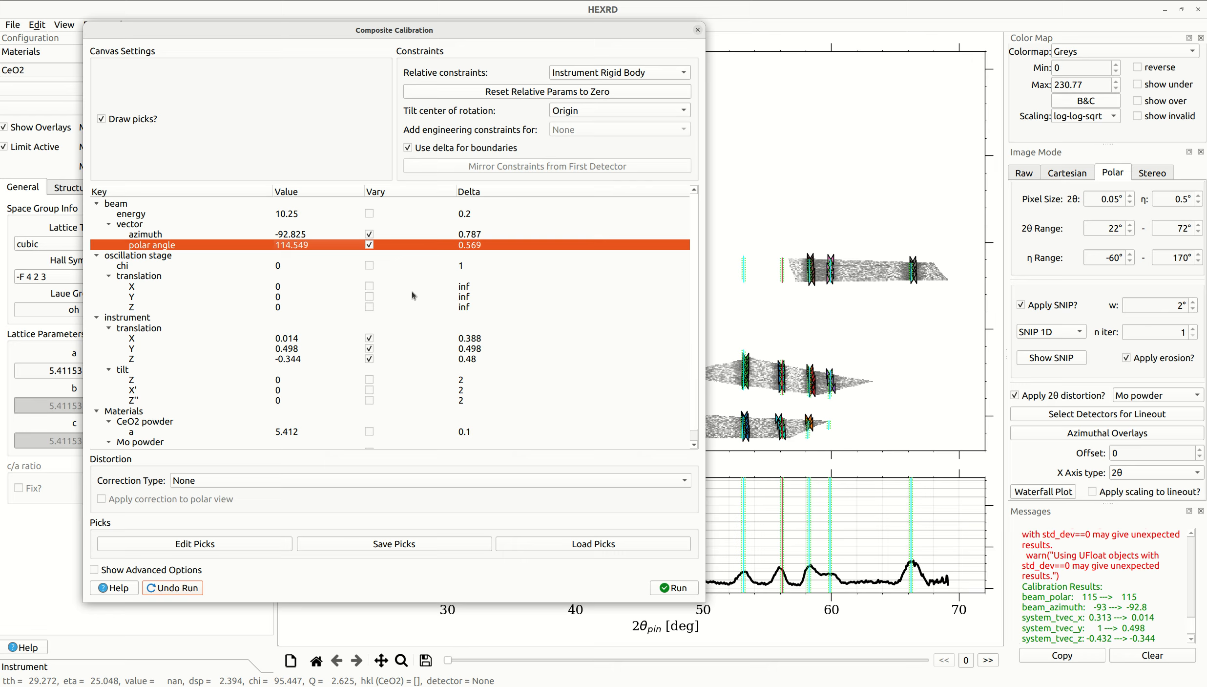
{"action": "left_click", "coordinate": [698, 30]}
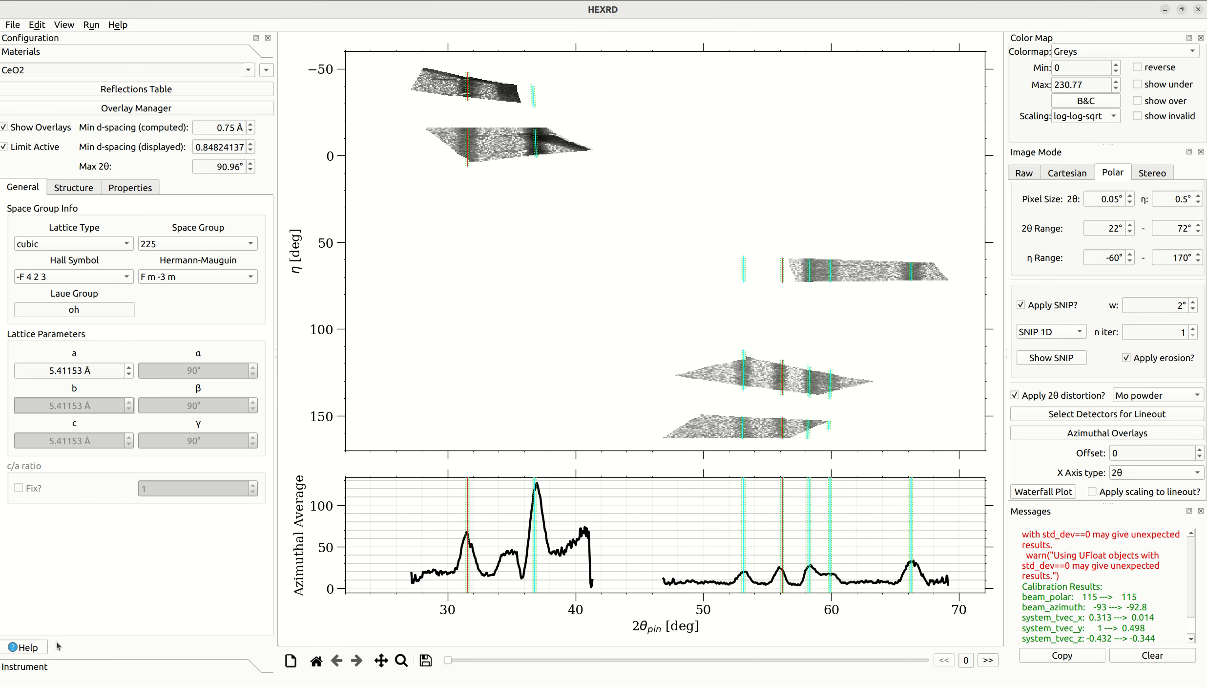
- Lock the detectors' relative transformations as an instrument rigid body in the slider view and set the center of rotation to Origin
{"action": "left_click", "coordinate": [41, 672]}
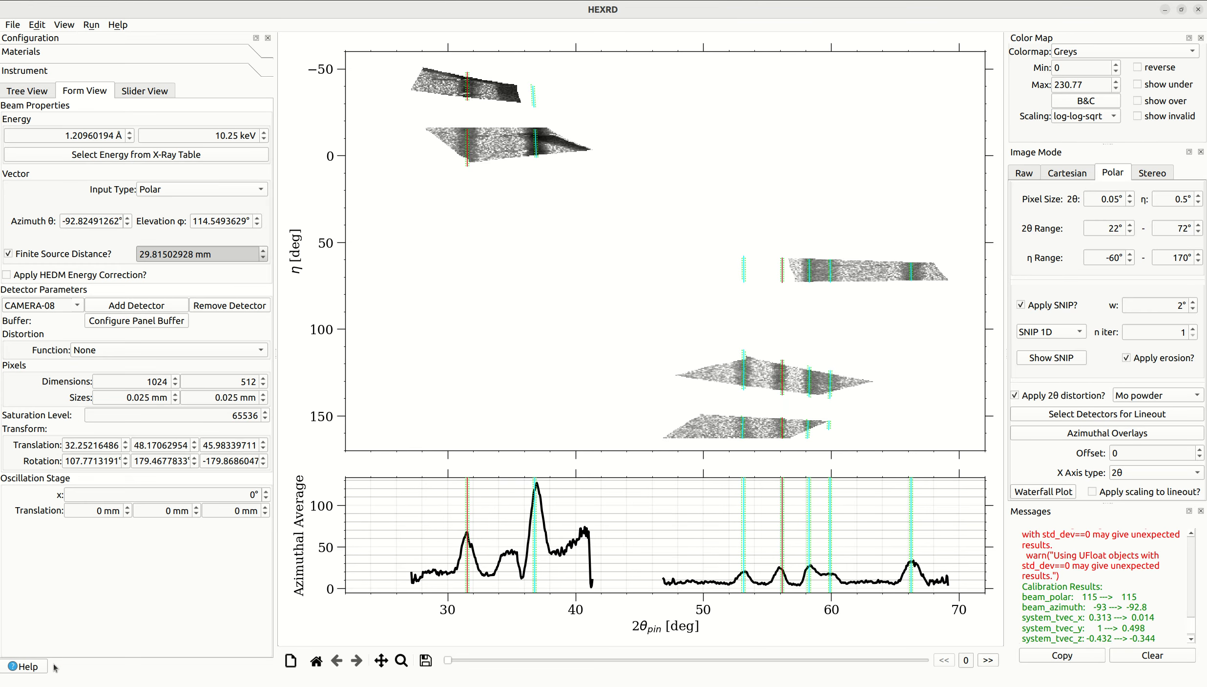
{"action": "left_click", "coordinate": [166, 94]}
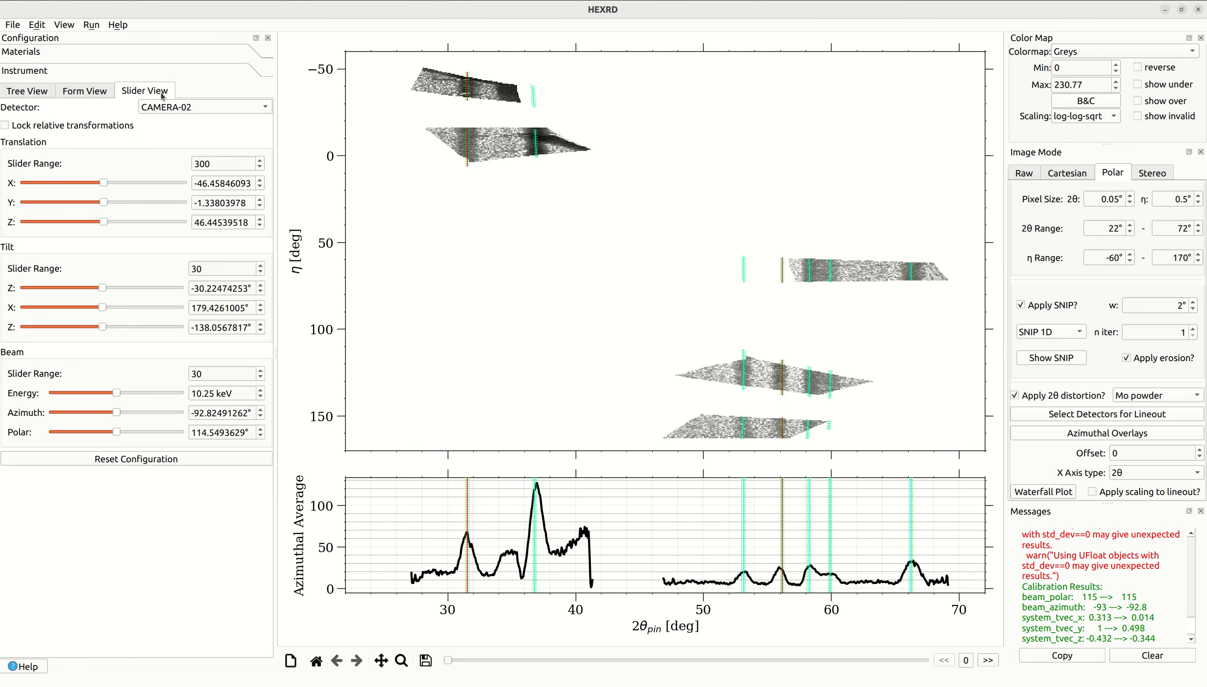
{"action": "left_click", "coordinate": [104, 128]}
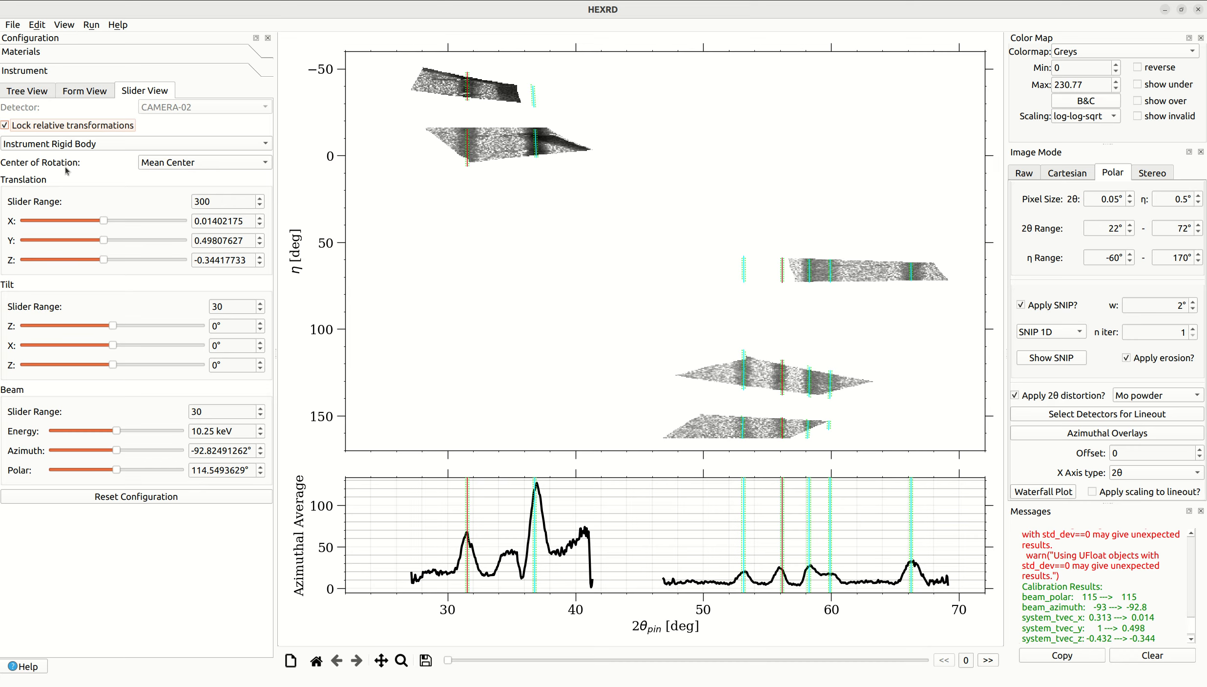
{"action": "left_click", "coordinate": [206, 166]}
{"action": "left_click", "coordinate": [205, 166]}
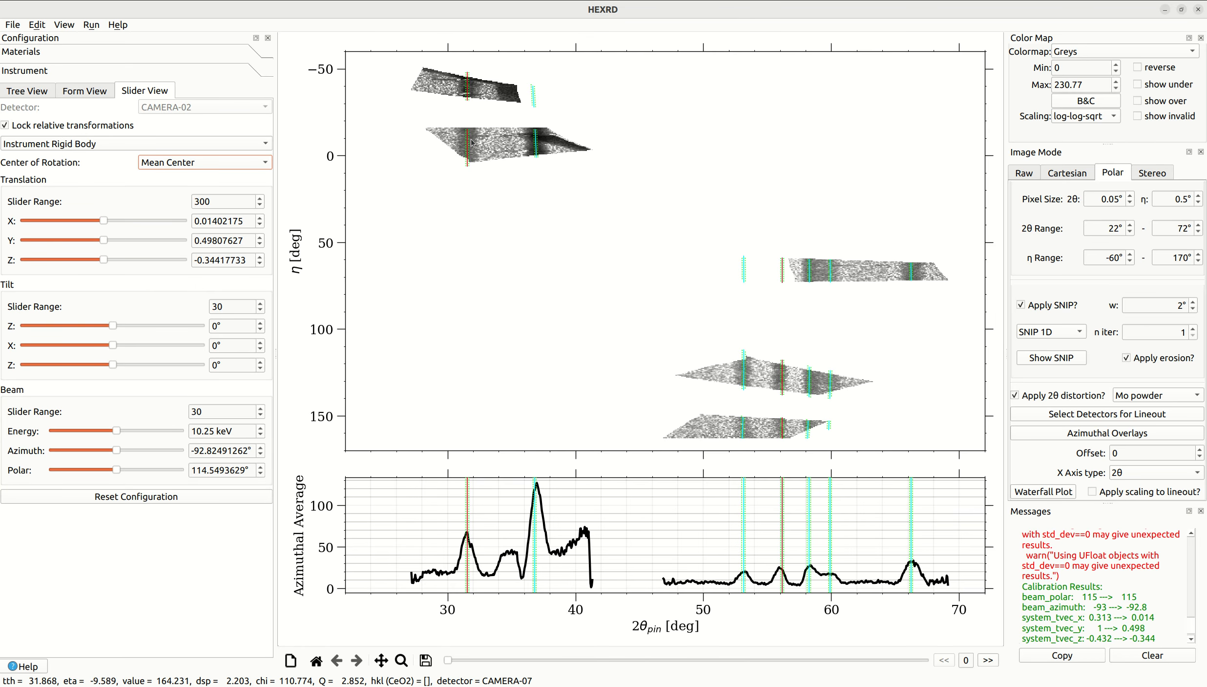
{"action": "left_click", "coordinate": [181, 166]}
{"action": "left_click", "coordinate": [181, 176]}
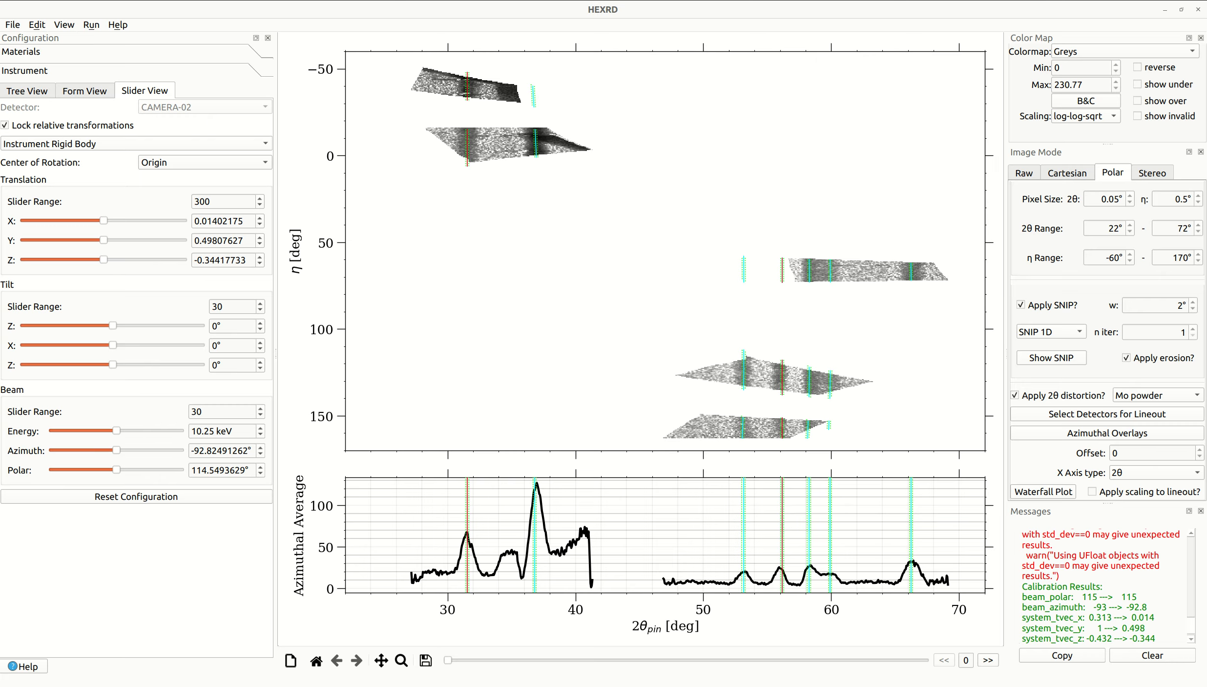
- Create a waterfall plot of the image series' azimuthal lineouts and enlarge its window
{"action": "left_click", "coordinate": [1028, 459]}
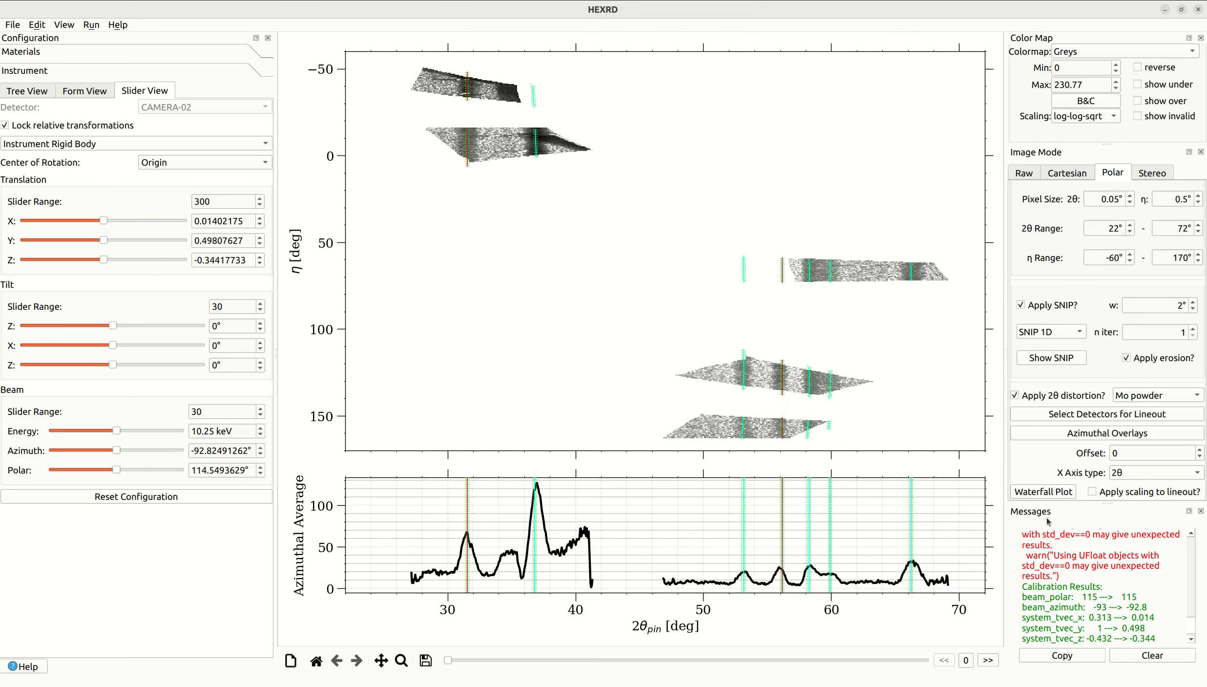
{"action": "left_click", "coordinate": [1050, 492]}
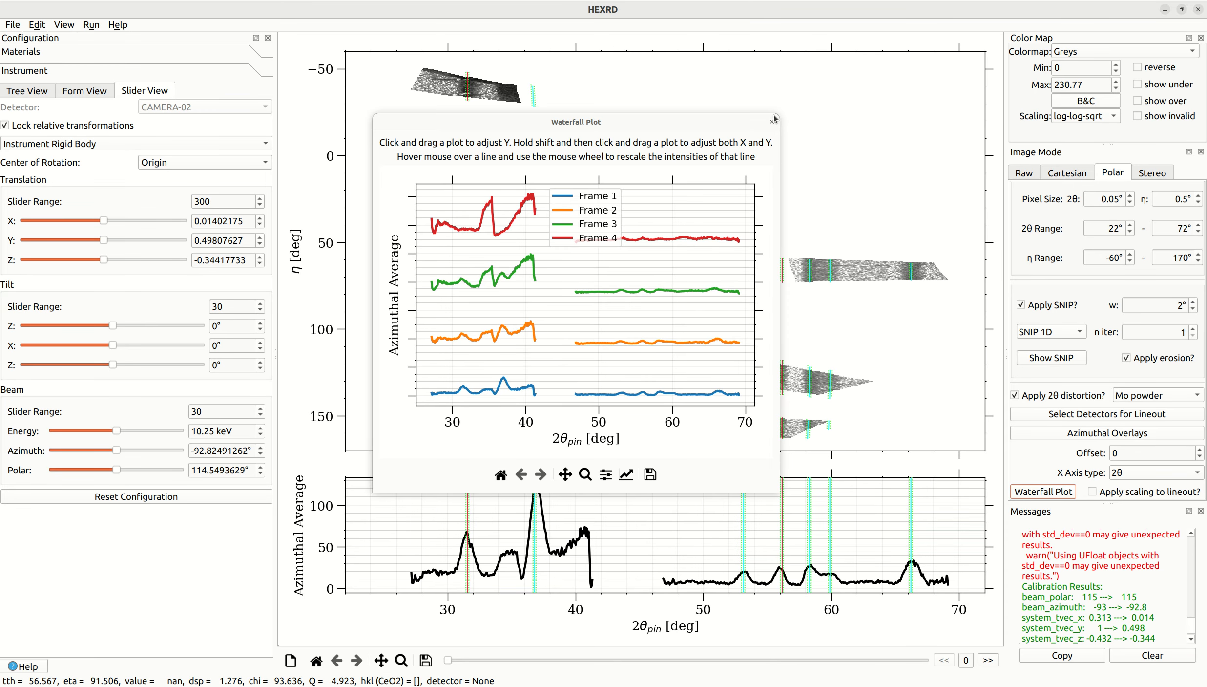
{"action": "left_click_drag", "start_coordinate": [780, 111], "coordinate": [994, 58]}
{"action": "left_click_drag", "start_coordinate": [992, 493], "coordinate": [1143, 632]}
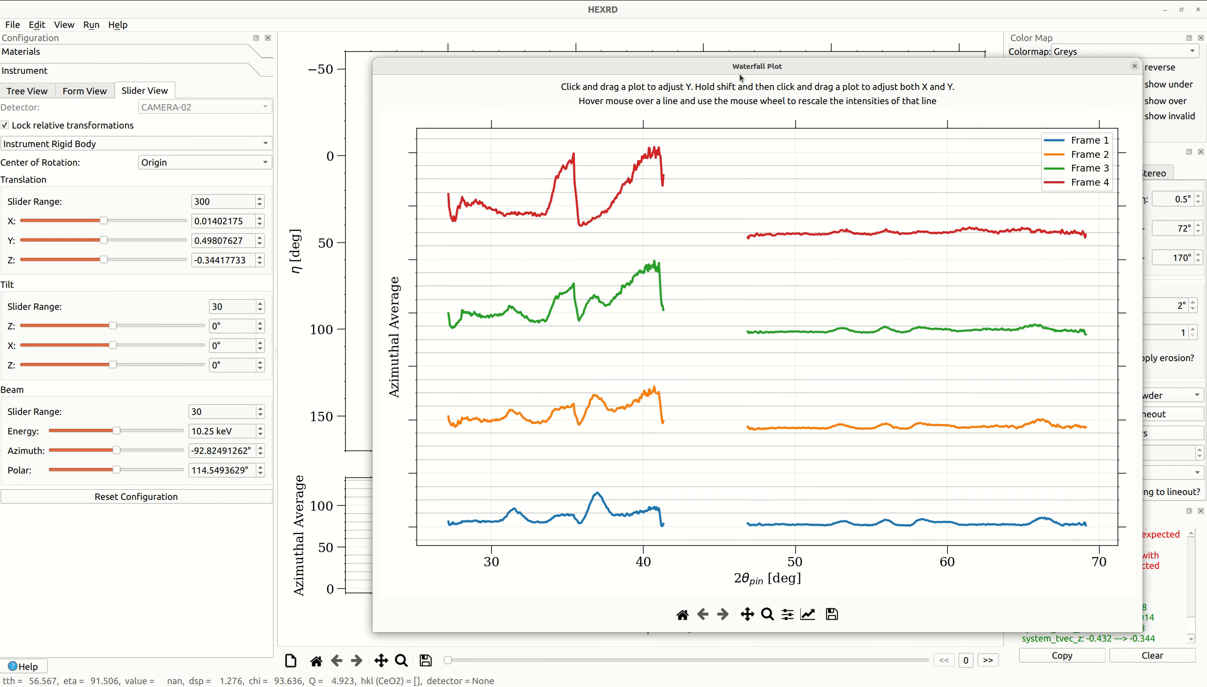
{"action": "left_click_drag", "start_coordinate": [637, 71], "coordinate": [412, 57]}
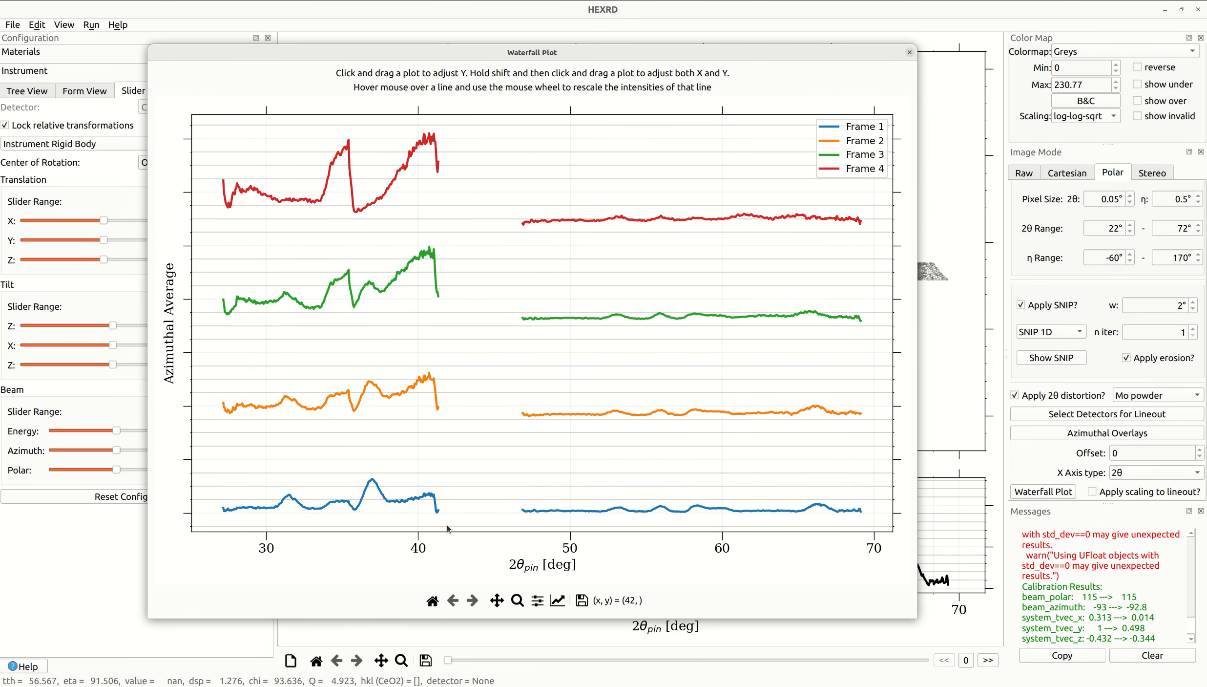
- Compare the waterfall lineouts by rescaling their intensities and offsetting Frames 3 and 4 vertically, and close the plot
{"action": "scroll", "coordinate": [418, 506], "scroll_direction": "up", "scroll_amount": 5}
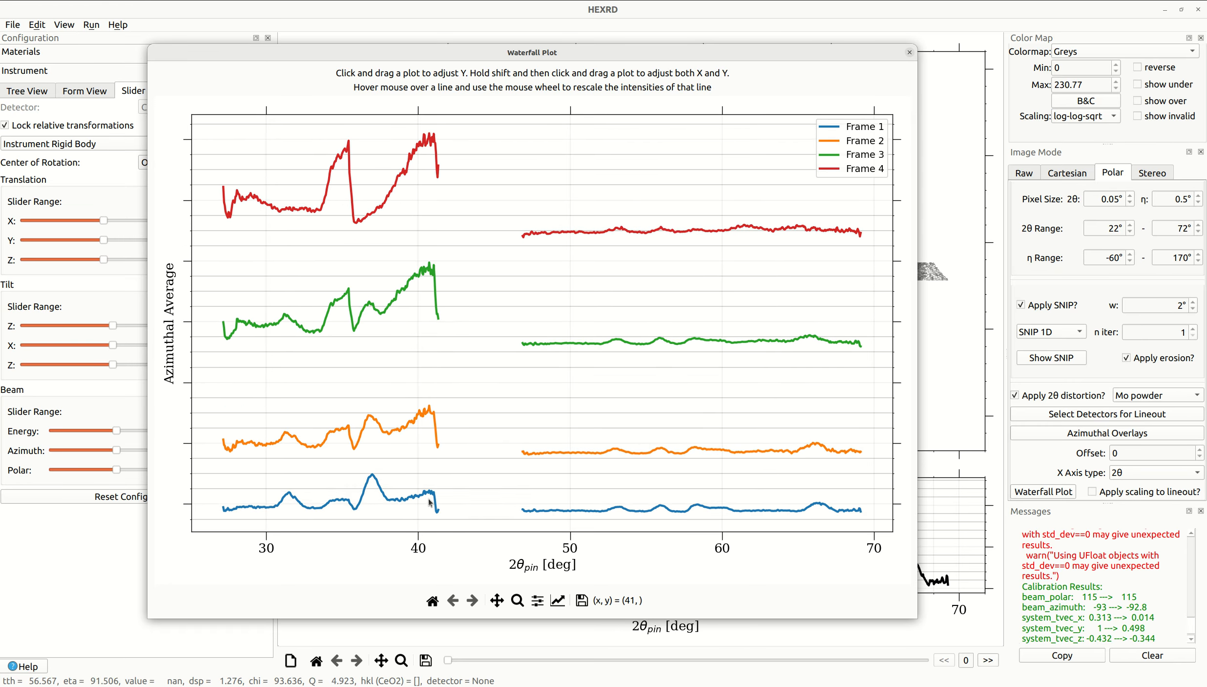
{"action": "left_click_drag", "start_coordinate": [384, 311], "coordinate": [383, 390]}
{"action": "scroll", "coordinate": [377, 220], "scroll_direction": "up", "scroll_amount": 6}
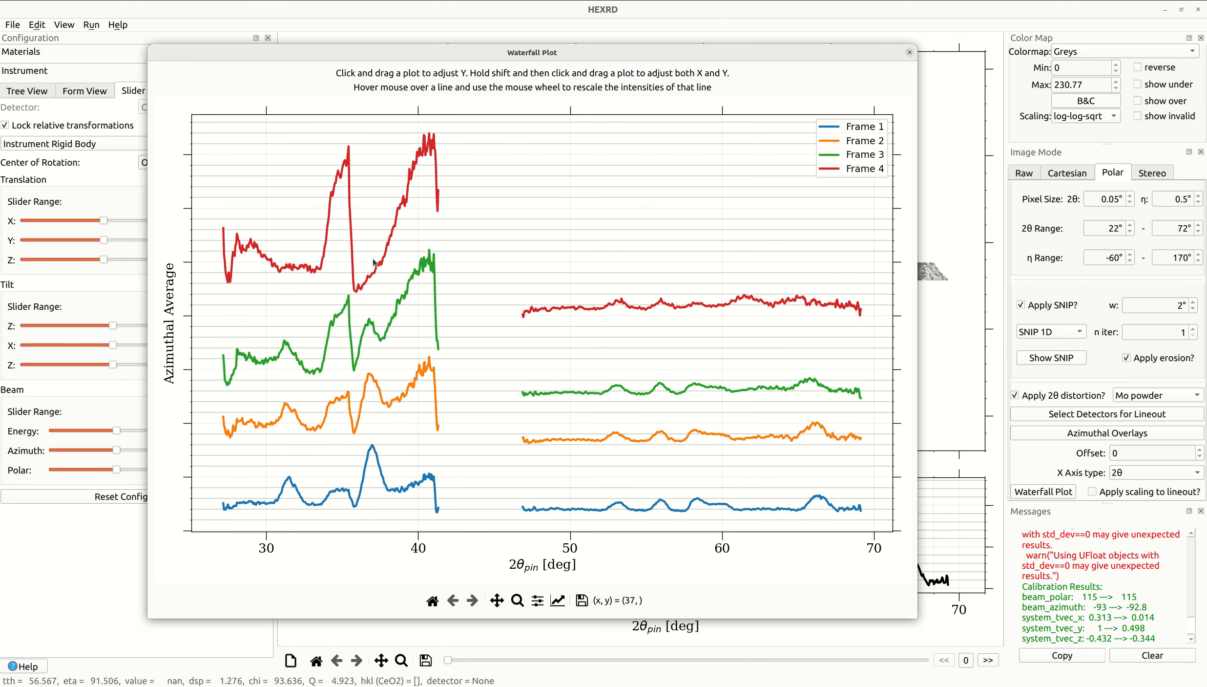
{"action": "scroll", "coordinate": [380, 264], "scroll_direction": "up", "scroll_amount": 5}
{"action": "left_click_drag", "start_coordinate": [385, 234], "coordinate": [385, 182]}
{"action": "scroll", "coordinate": [359, 289], "scroll_direction": "down", "scroll_amount": 1}
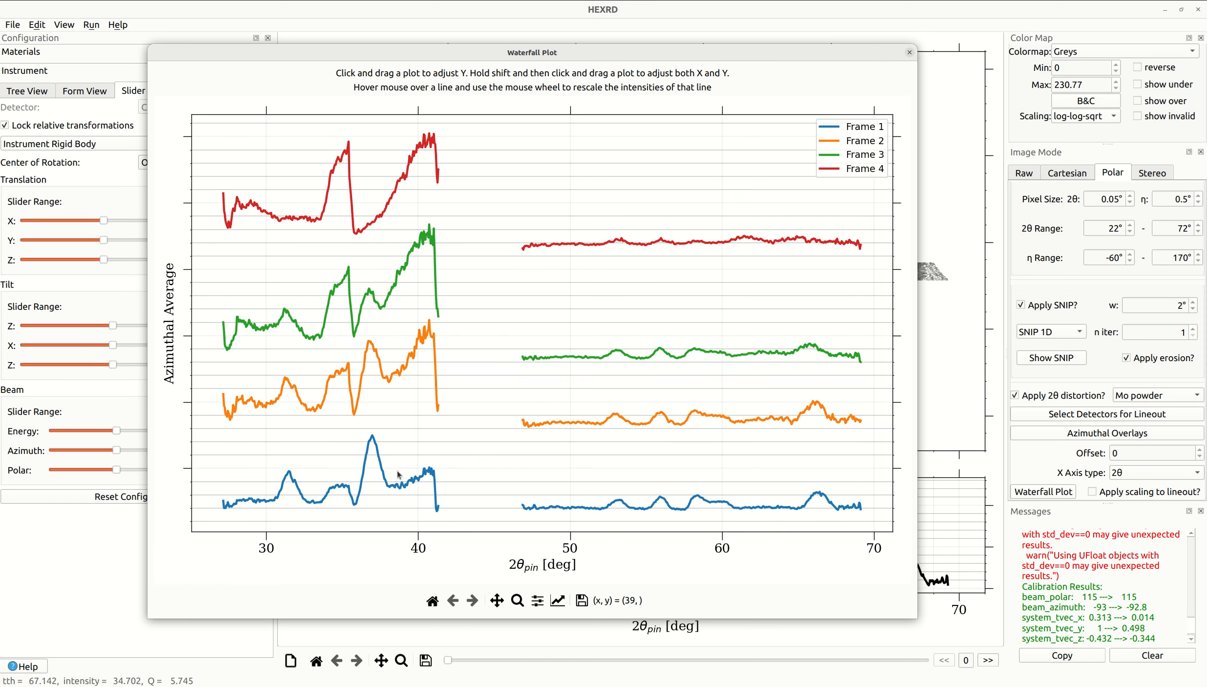
{"action": "scroll", "coordinate": [394, 487], "scroll_direction": "down", "scroll_amount": 2}
{"action": "scroll", "coordinate": [395, 484], "scroll_direction": "up", "scroll_amount": 4}
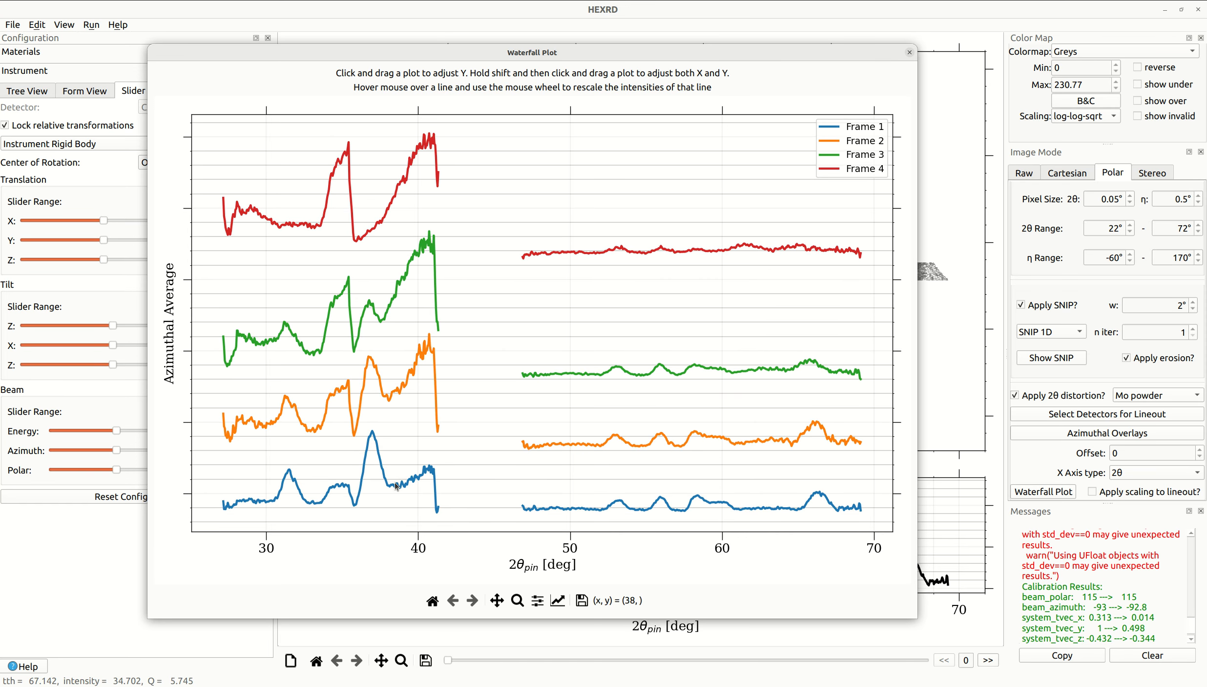
{"action": "scroll", "coordinate": [396, 473], "scroll_direction": "down", "scroll_amount": 3}
{"action": "scroll", "coordinate": [398, 410], "scroll_direction": "down", "scroll_amount": 1}
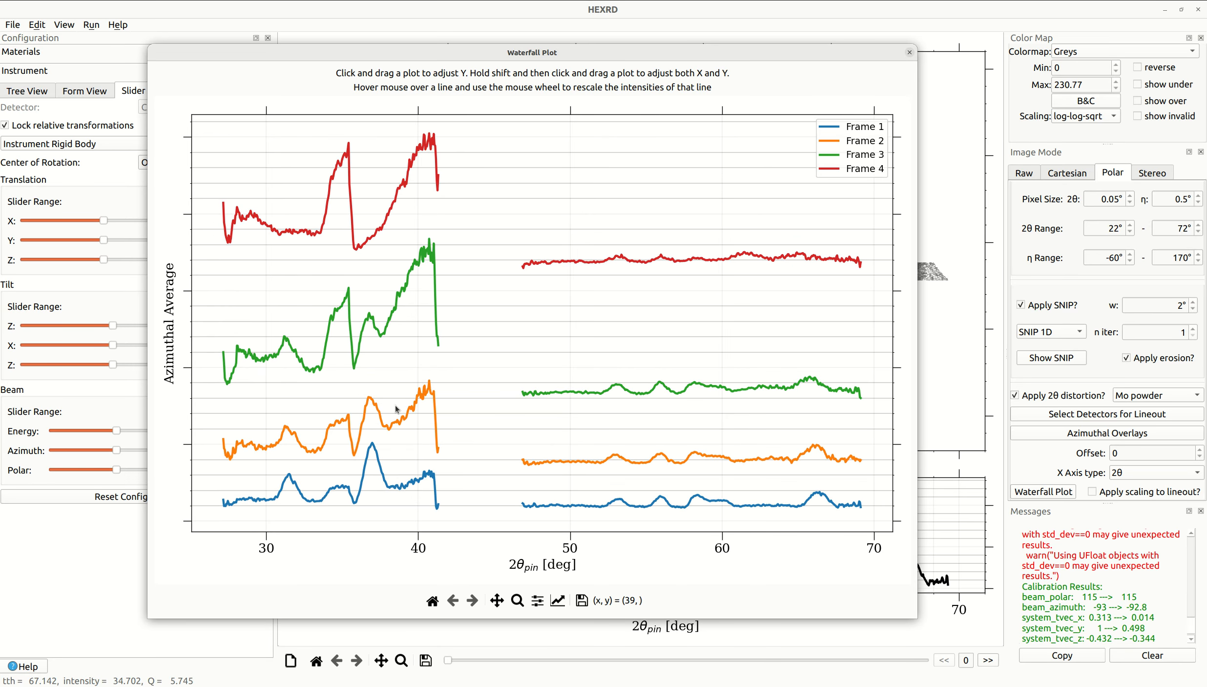
{"action": "scroll", "coordinate": [390, 322], "scroll_direction": "up", "scroll_amount": 3}
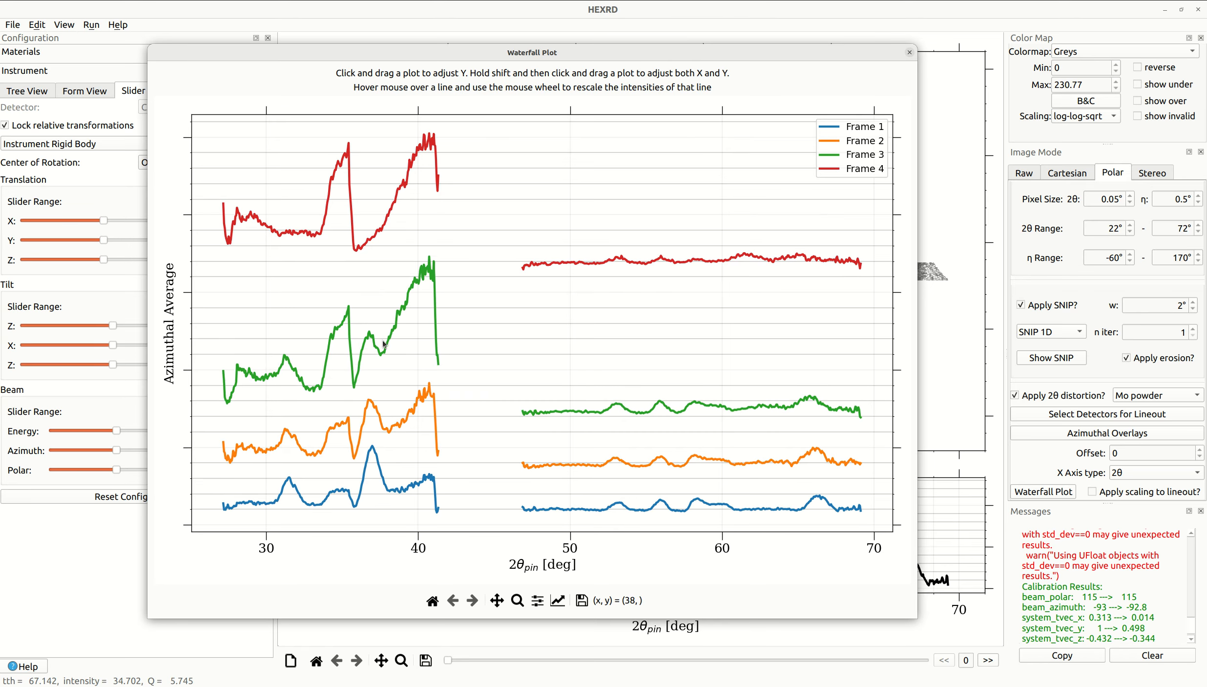
{"action": "scroll", "coordinate": [377, 237], "scroll_direction": "up", "scroll_amount": 2}
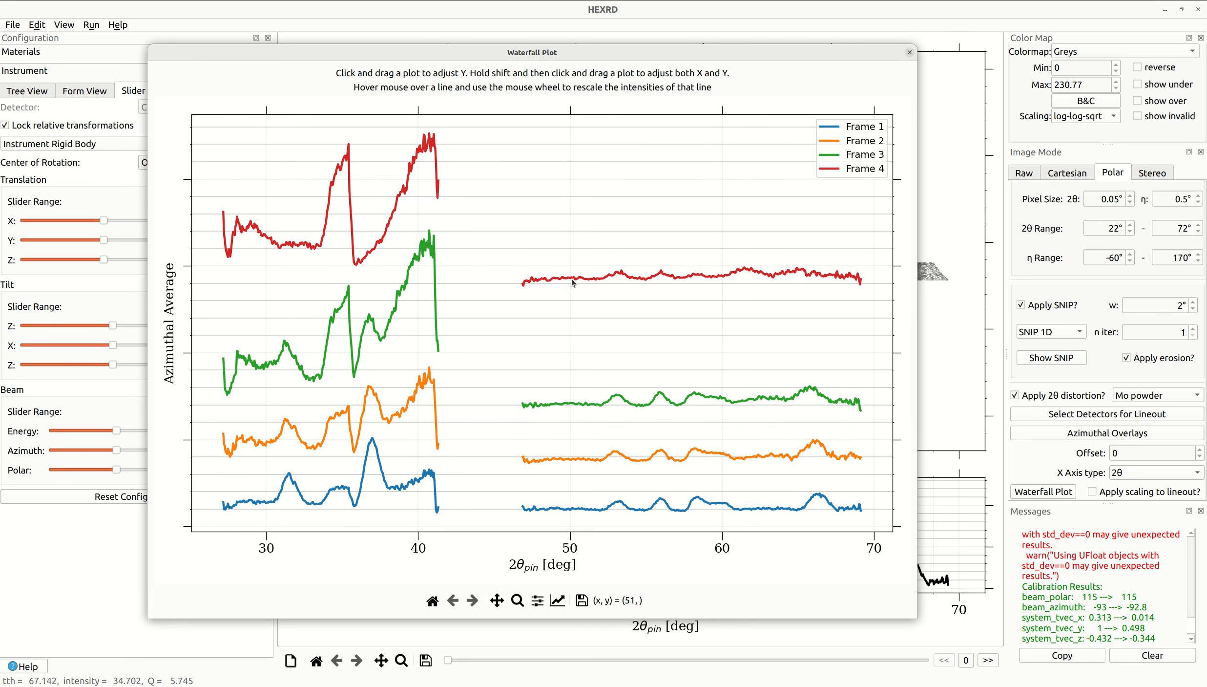
{"action": "scroll", "coordinate": [347, 229], "scroll_direction": "down", "scroll_amount": 2}
{"action": "left_click_drag", "start_coordinate": [335, 198], "coordinate": [343, 160]}
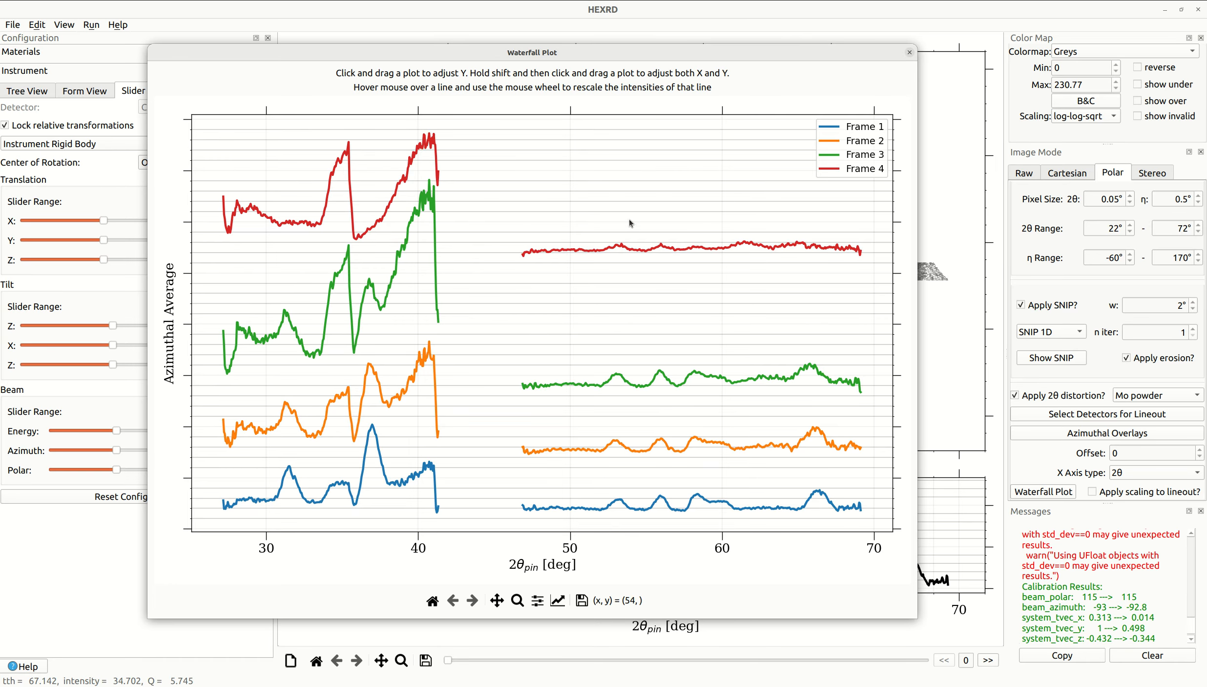
{"action": "left_click", "coordinate": [909, 53]}
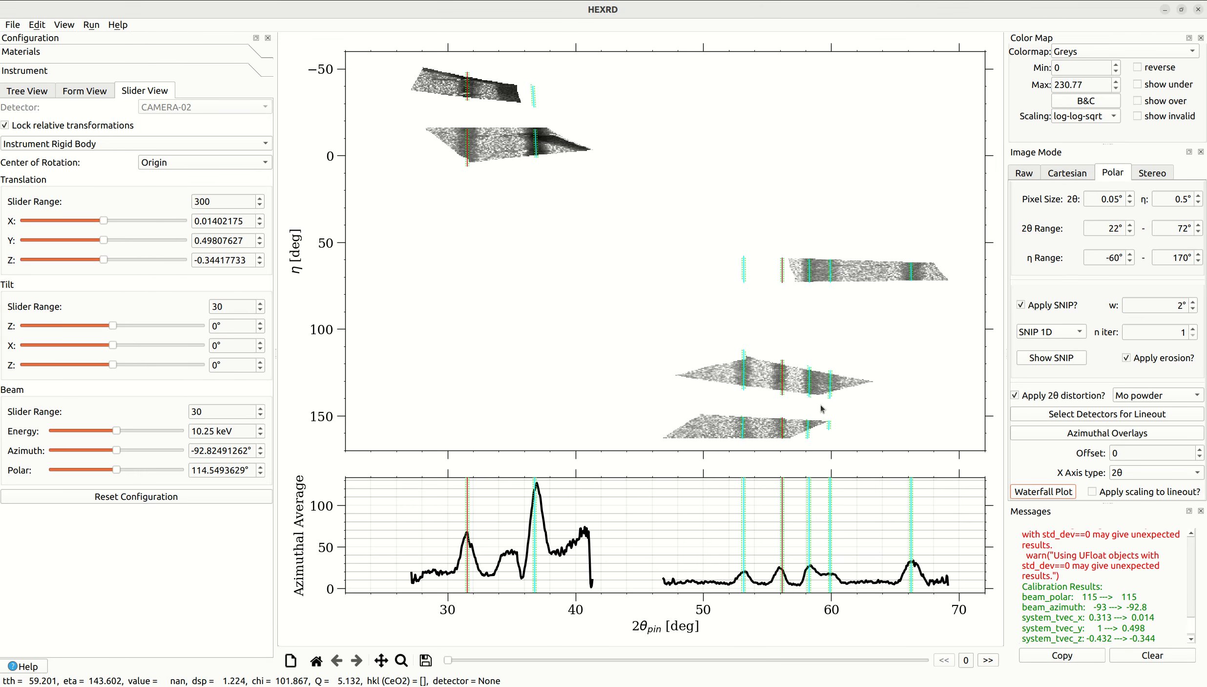